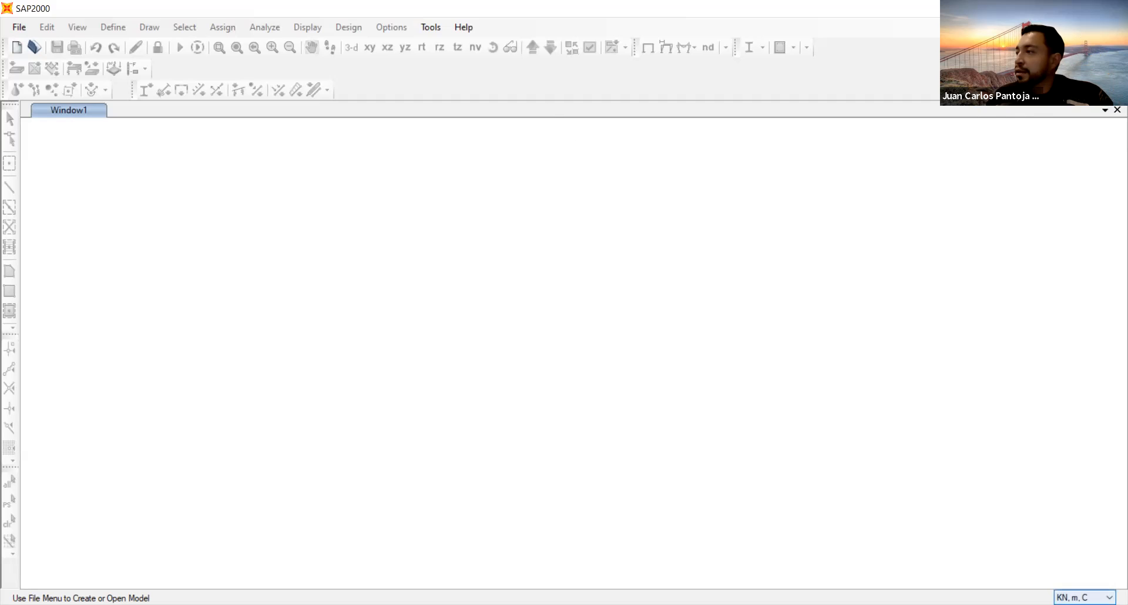
Step: Keep the units at KN, m, C and start a new model from the Grid Only template
{"action": "left_click", "coordinate": [1105, 598]}
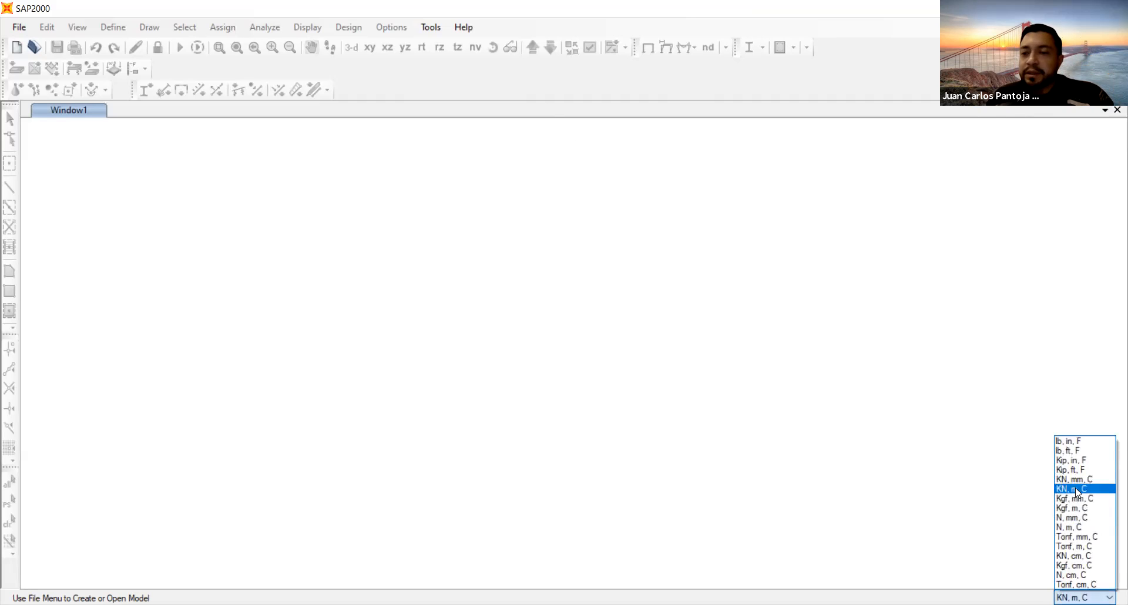
{"action": "left_click", "coordinate": [813, 406]}
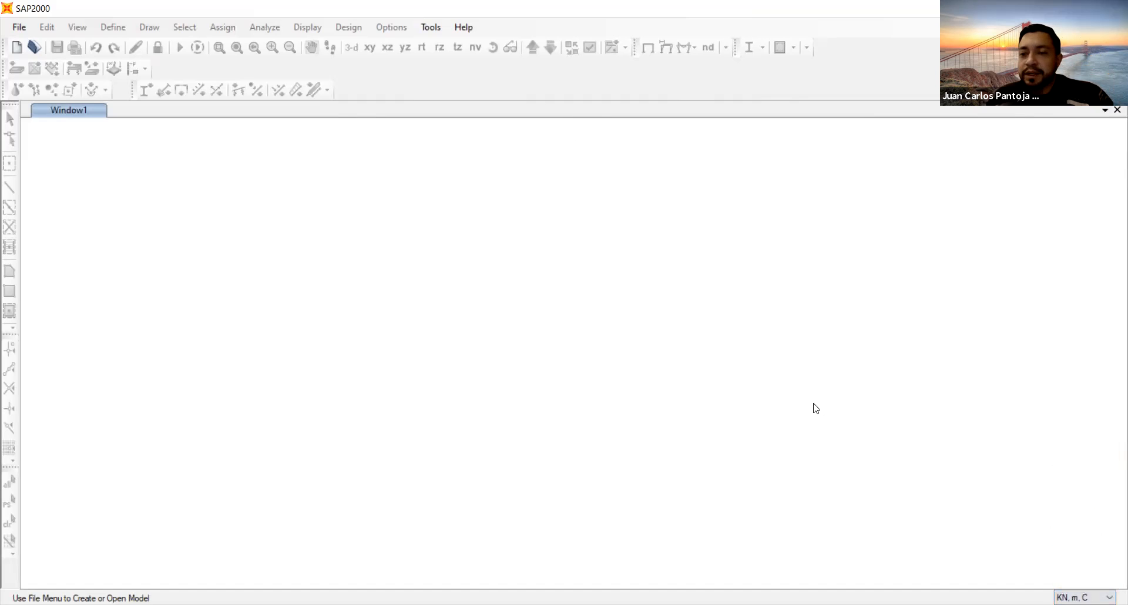
{"action": "left_click", "coordinate": [18, 27]}
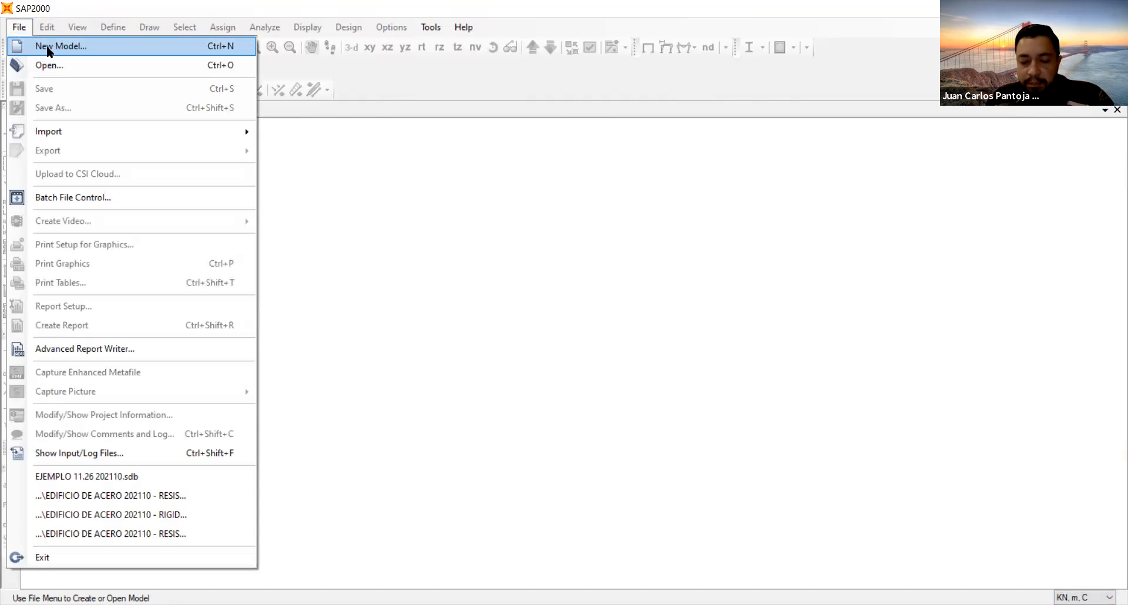
{"action": "left_click", "coordinate": [47, 45]}
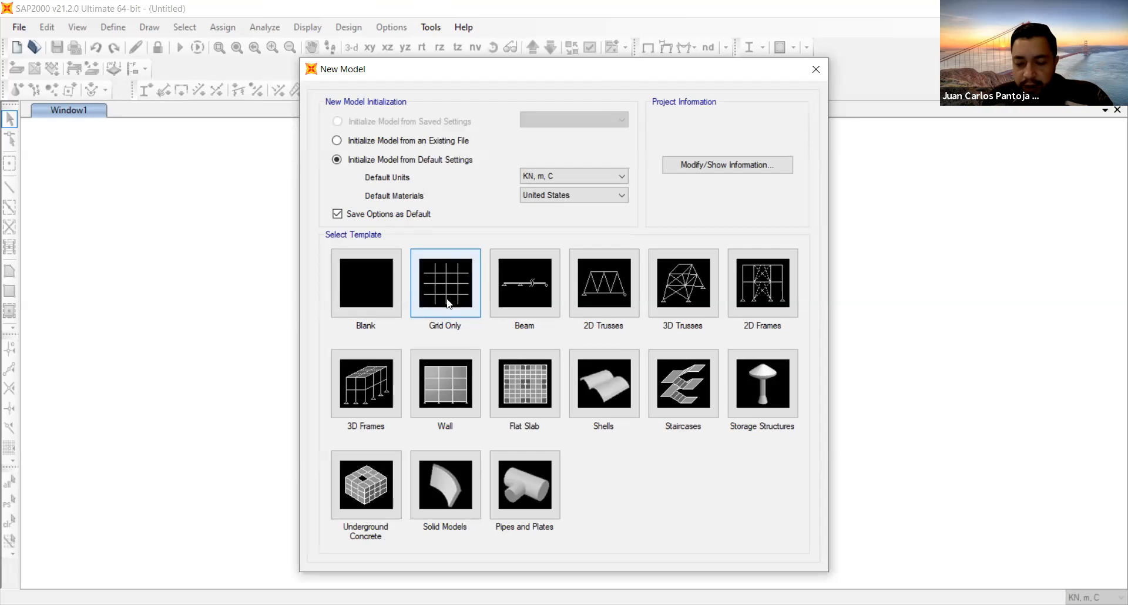
{"action": "left_click", "coordinate": [448, 303]}
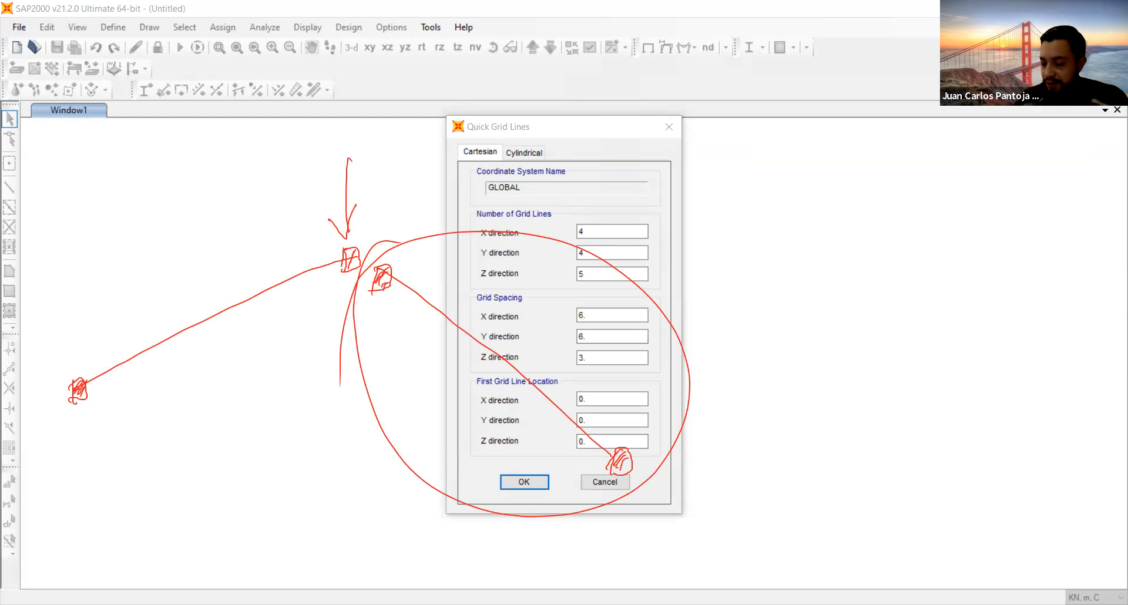
{"action": "mouse_move", "coordinate": [179, 270]}
{"action": "left_mouse_down"}
{"action": "mouse_move", "coordinate": [198, 302]}
{"action": "mouse_move", "coordinate": [627, 259]}
{"action": "mouse_move", "coordinate": [658, 271]}
{"action": "left_mouse_up"}
{"action": "mouse_move", "coordinate": [186, 498]}
{"action": "left_mouse_down"}
{"action": "mouse_move", "coordinate": [190, 523]}
{"action": "mouse_move", "coordinate": [210, 510]}
{"action": "mouse_move", "coordinate": [660, 468]}
{"action": "mouse_move", "coordinate": [655, 486]}
{"action": "left_mouse_up"}
{"action": "left_click_drag", "start_coordinate": [179, 316], "coordinate": [190, 520]}
{"action": "left_click_drag", "start_coordinate": [656, 289], "coordinate": [664, 471]}
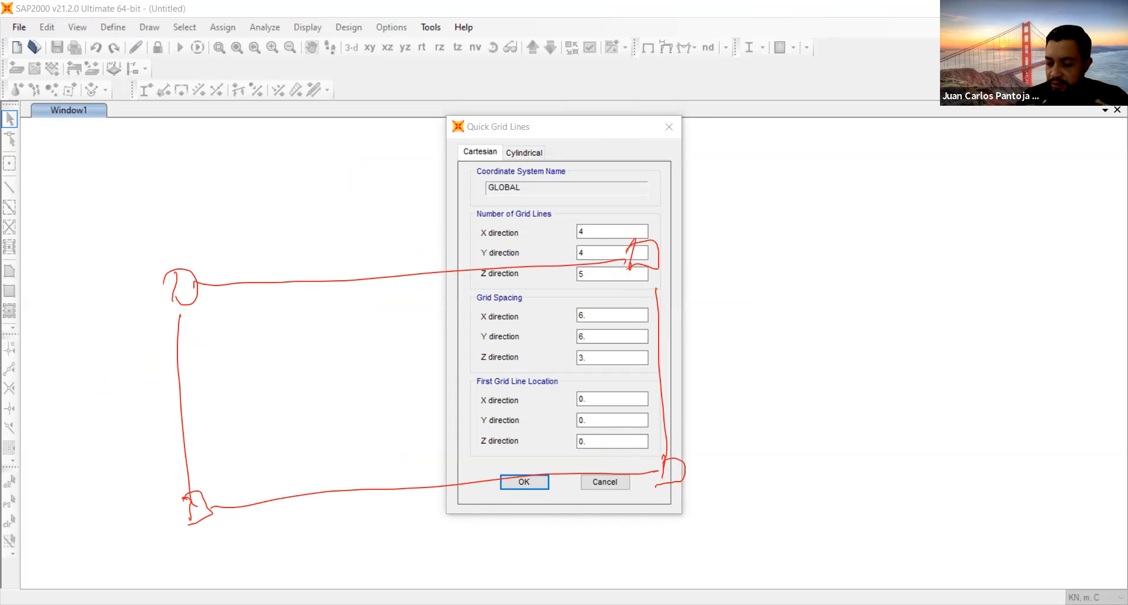
{"action": "left_click_drag", "start_coordinate": [264, 284], "coordinate": [271, 508]}
{"action": "left_click_drag", "start_coordinate": [336, 280], "coordinate": [347, 488]}
{"action": "left_click_drag", "start_coordinate": [407, 276], "coordinate": [394, 509]}
{"action": "left_click_drag", "start_coordinate": [492, 274], "coordinate": [478, 492]}
{"action": "left_click_drag", "start_coordinate": [572, 264], "coordinate": [545, 466]}
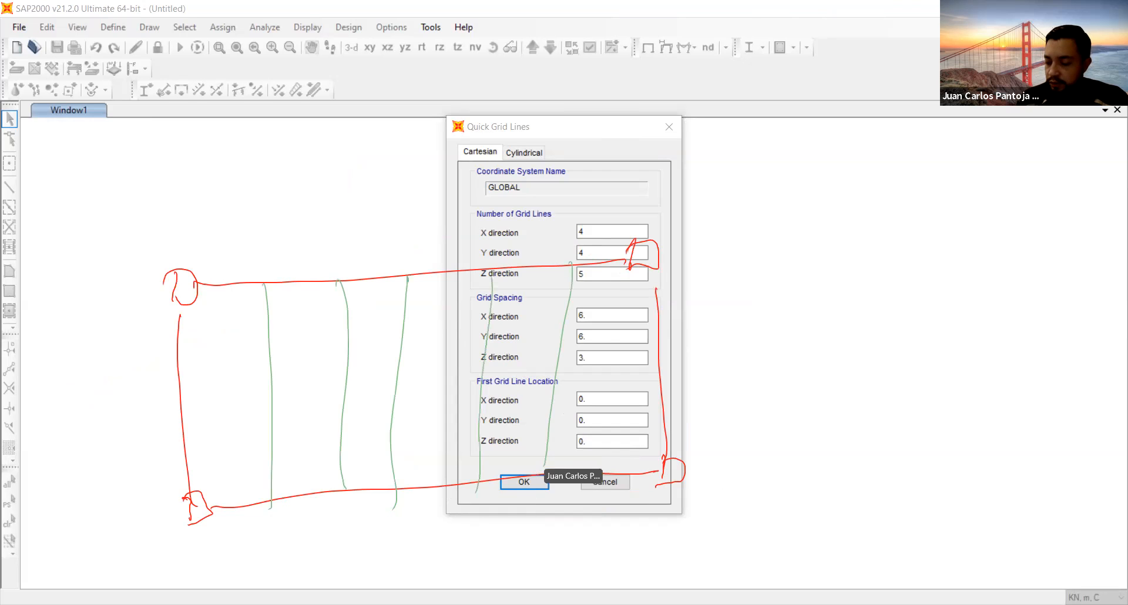
{"action": "left_click_drag", "start_coordinate": [613, 264], "coordinate": [600, 452]}
{"action": "left_click_drag", "start_coordinate": [676, 331], "coordinate": [167, 357]}
{"action": "left_click_drag", "start_coordinate": [659, 374], "coordinate": [166, 403]}
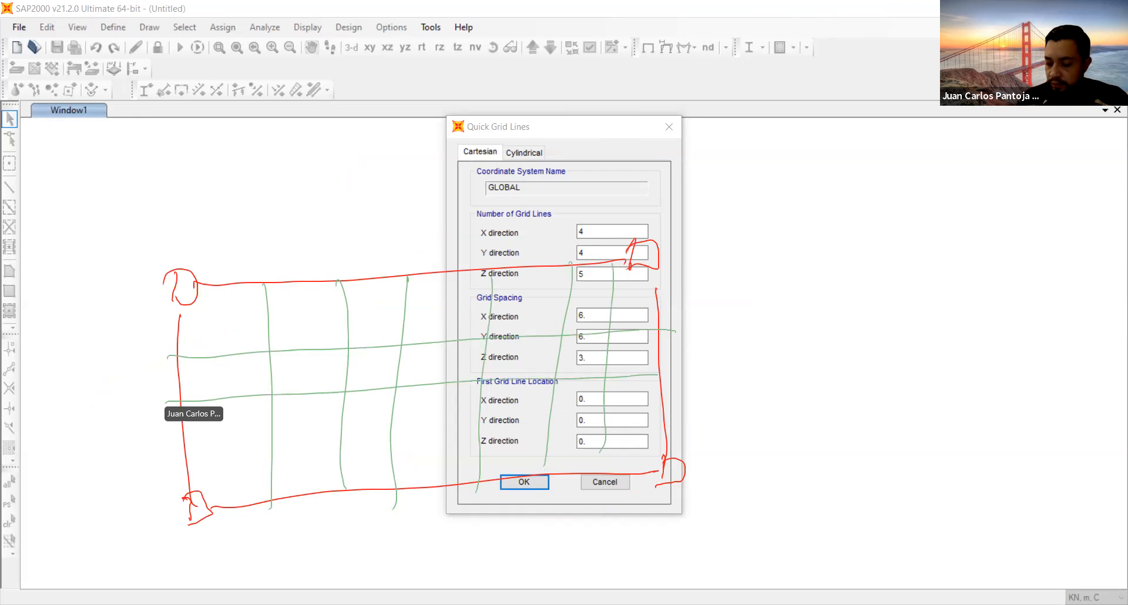
{"action": "left_click_drag", "start_coordinate": [678, 414], "coordinate": [184, 447]}
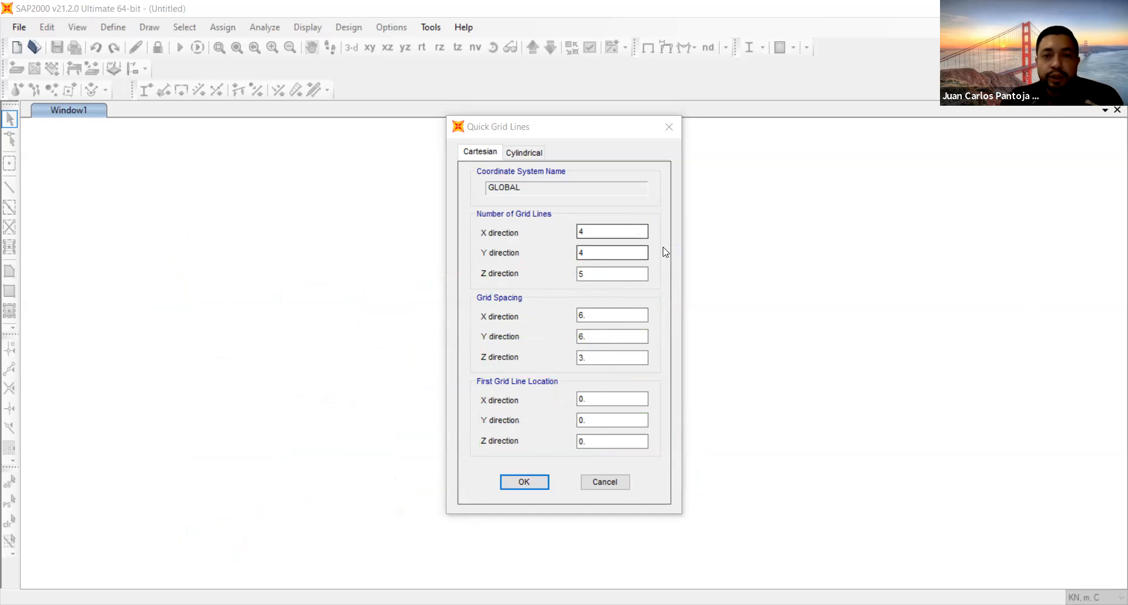
Step: Set the number of grid lines to 2 in each of the X, Y and Z directions
{"action": "double_click", "coordinate": [626, 233]}
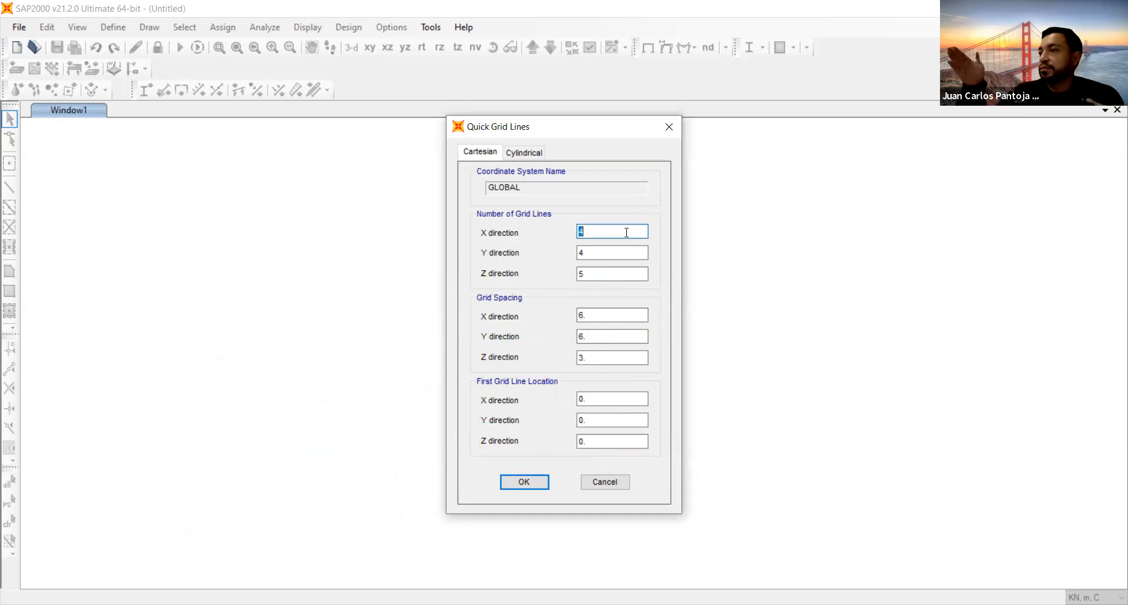
{"action": "type", "text": "2"}
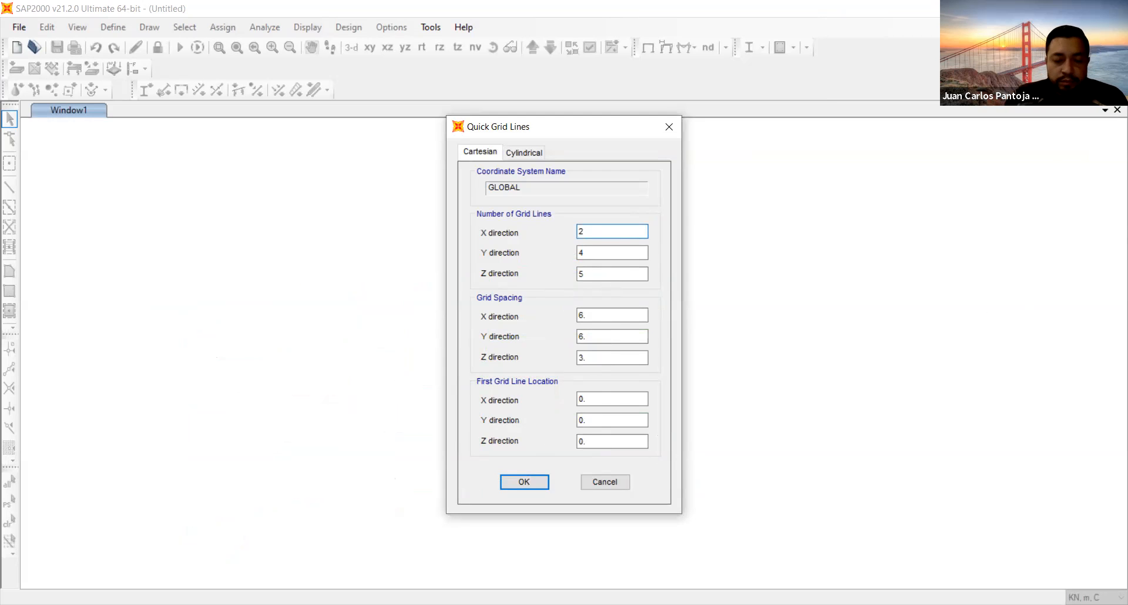
{"action": "double_click", "coordinate": [602, 252]}
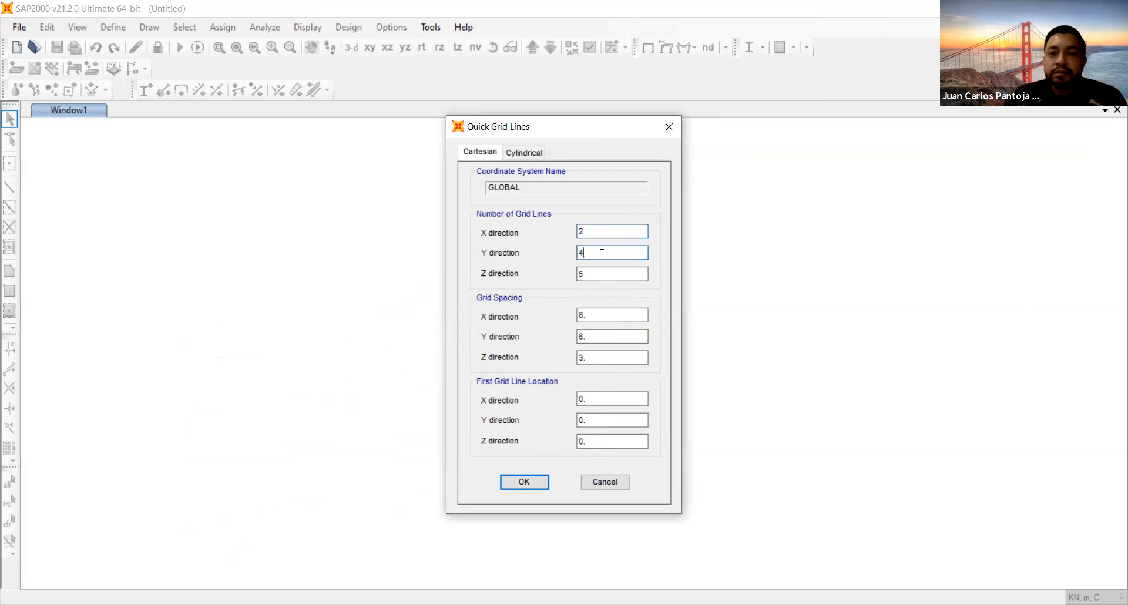
{"action": "type", "text": "2"}
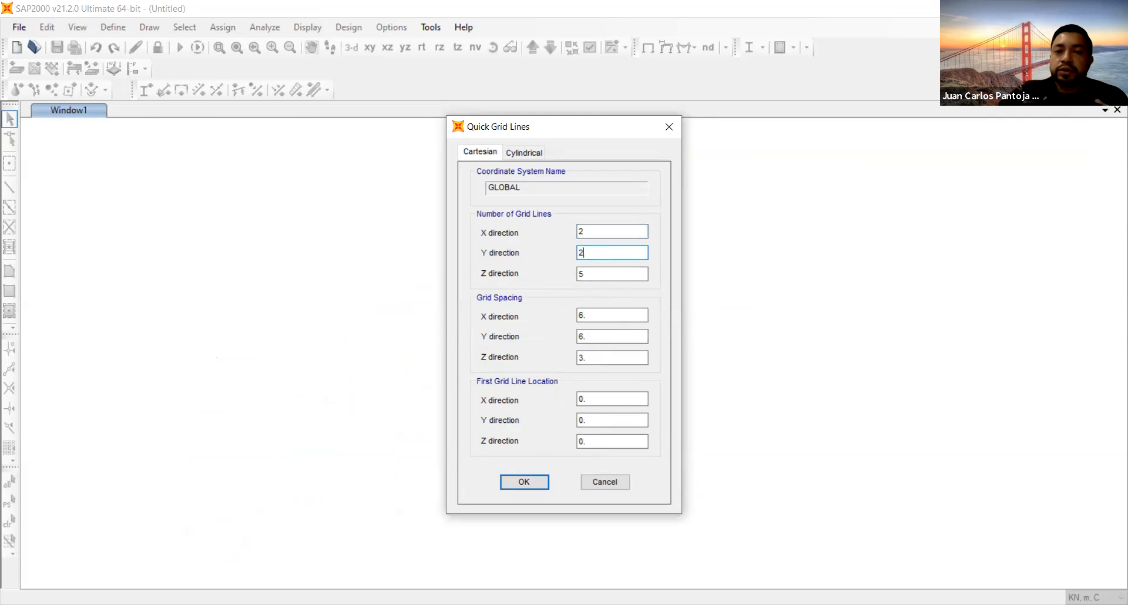
{"action": "double_click", "coordinate": [605, 272]}
{"action": "type", "text": "2"}
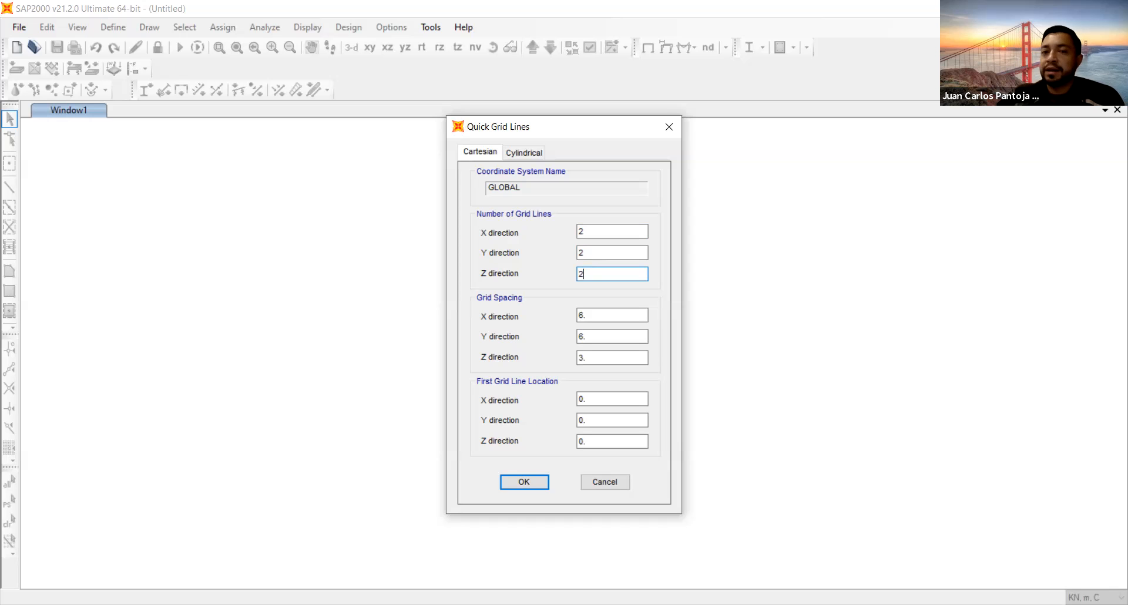
Step: Set the grid spacing in the X direction to 3.25 m
{"action": "left_click", "coordinate": [602, 315]}
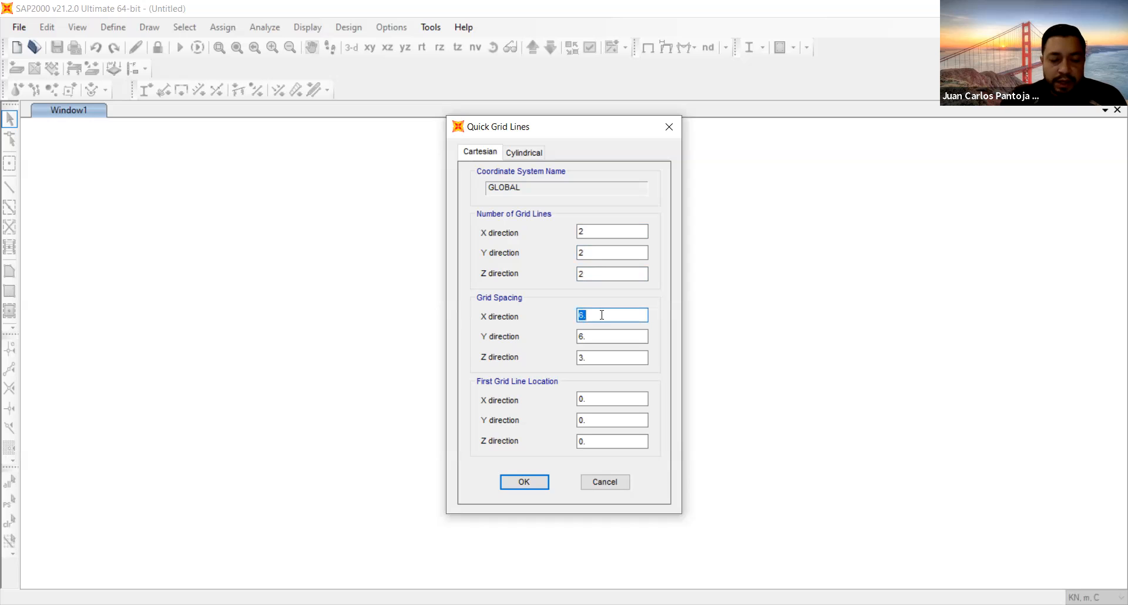
{"action": "type", "text": "3"}
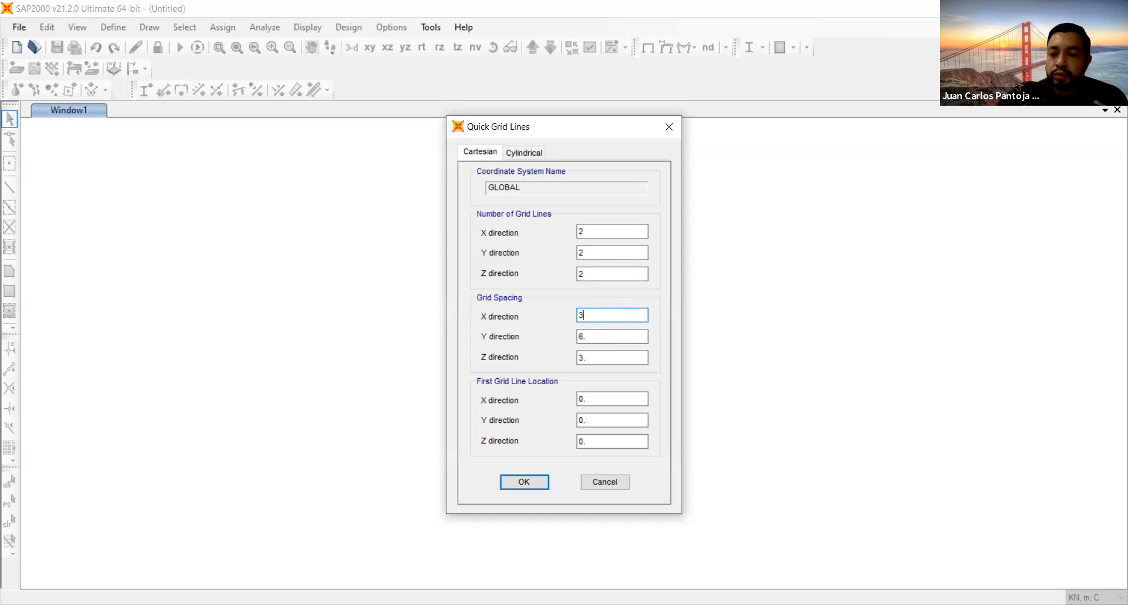
{"action": "type", "text": ".25"}
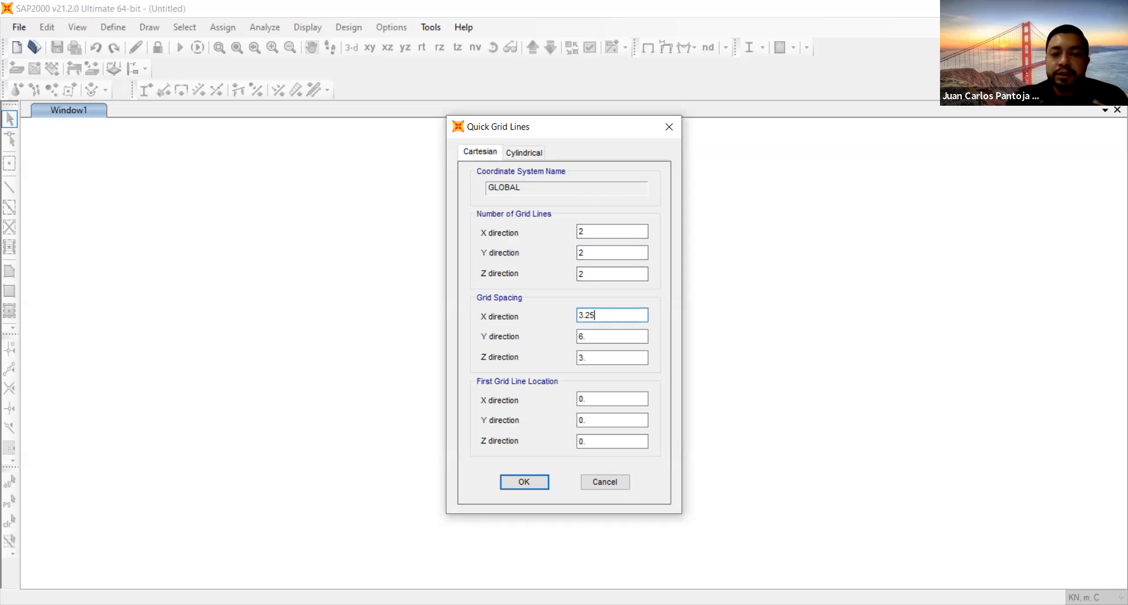
Step: Switch to OneNote to examine the tank's plan and 3D sketch dimensions with the page list hidden, and return to SAP2000
{"action": "key", "text": "alt+Tab"}
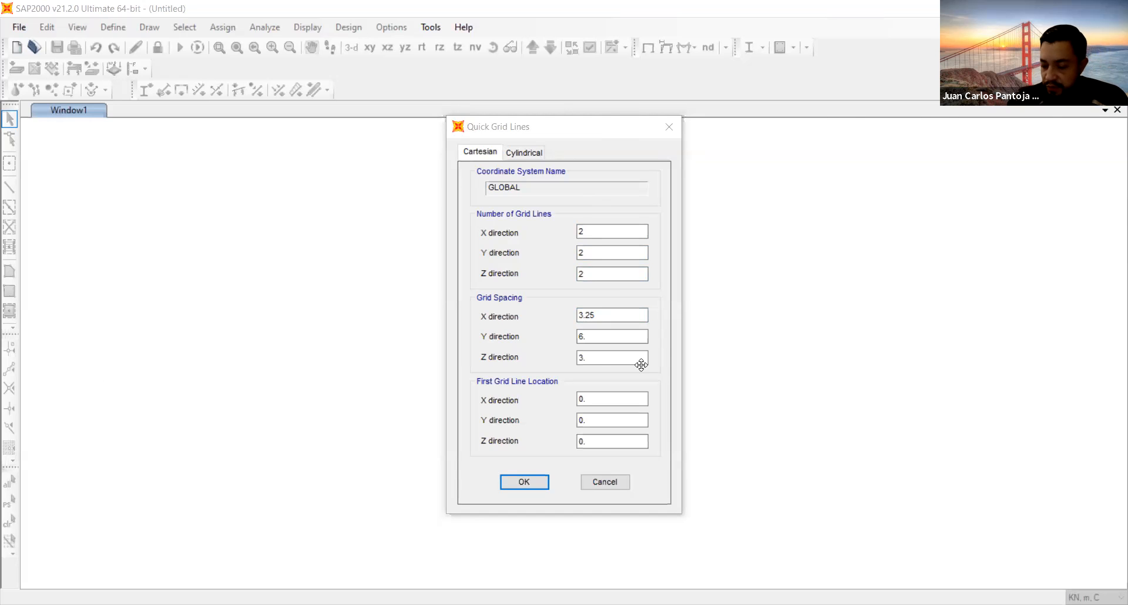
{"action": "key", "text": "alt+Tab"}
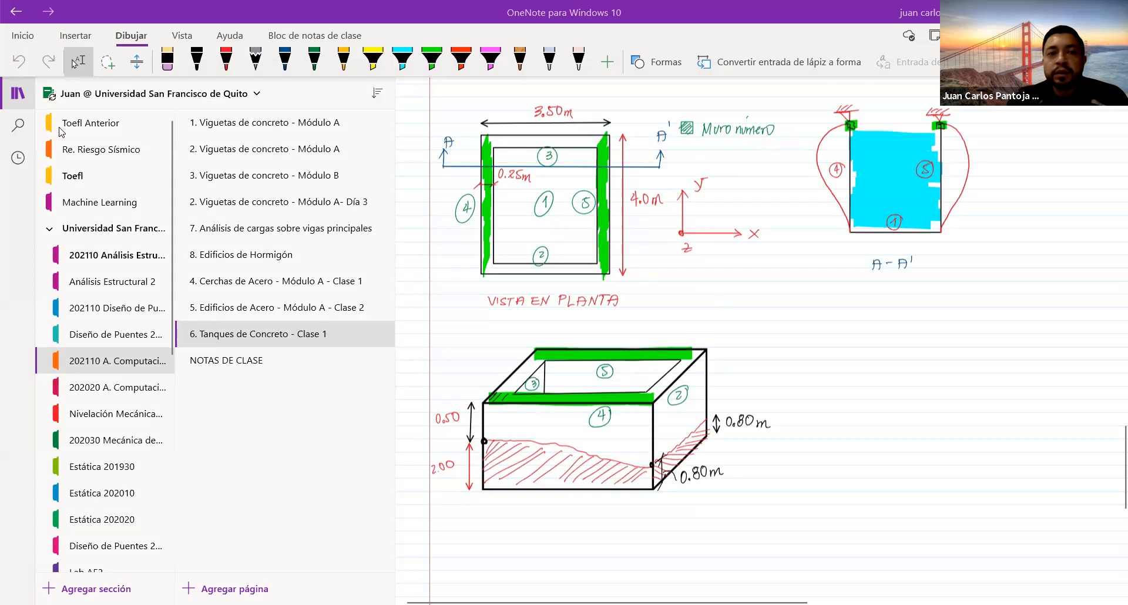
{"action": "left_click", "coordinate": [18, 94]}
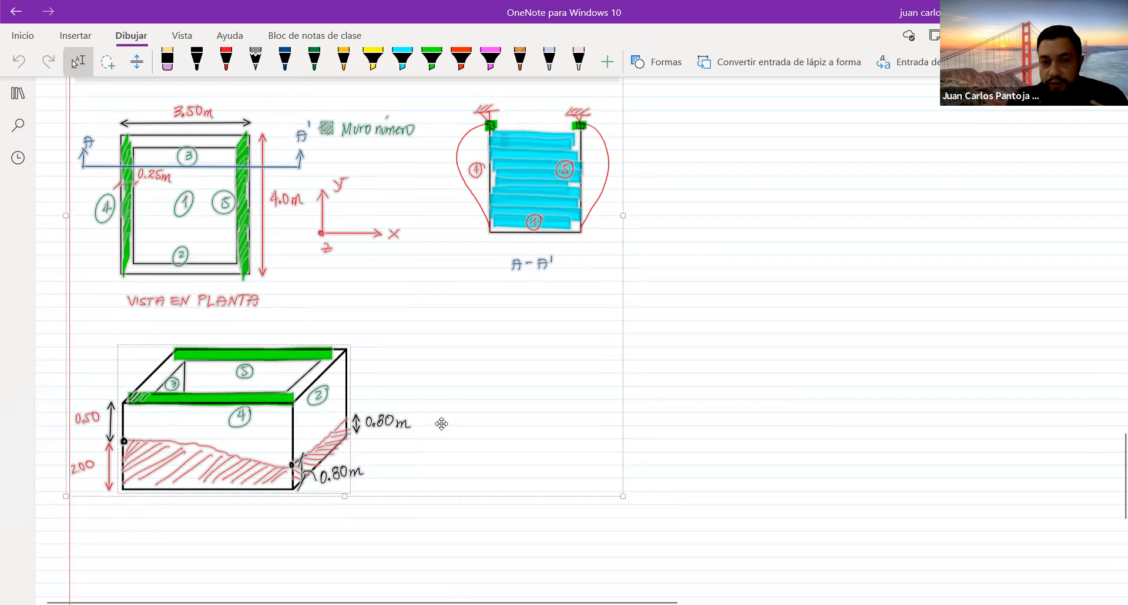
{"action": "left_click", "coordinate": [698, 414]}
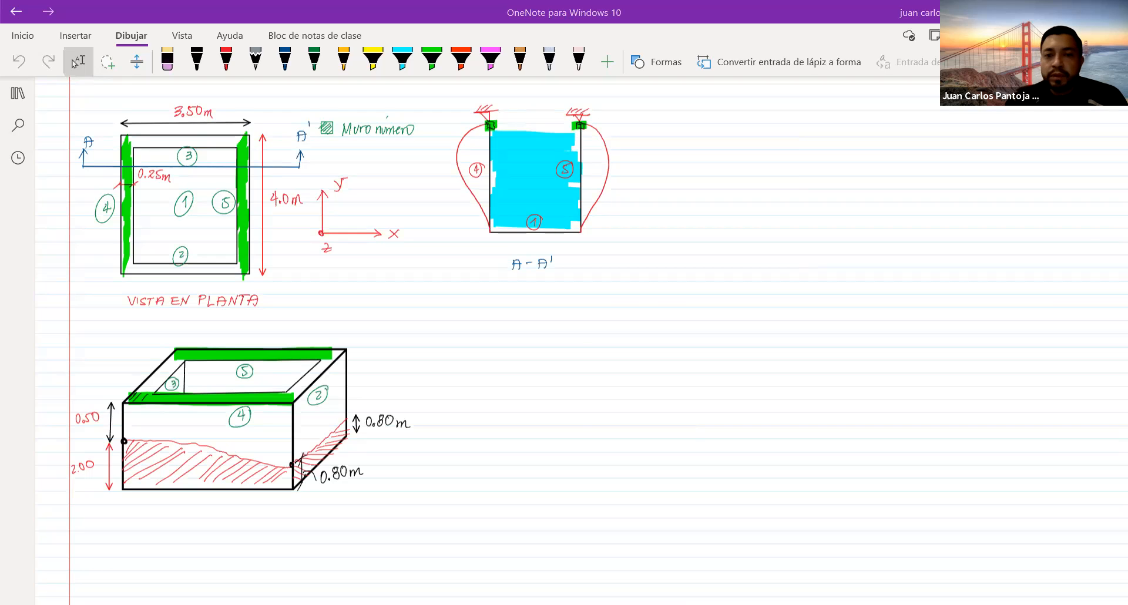
{"action": "key", "text": "alt+Tab"}
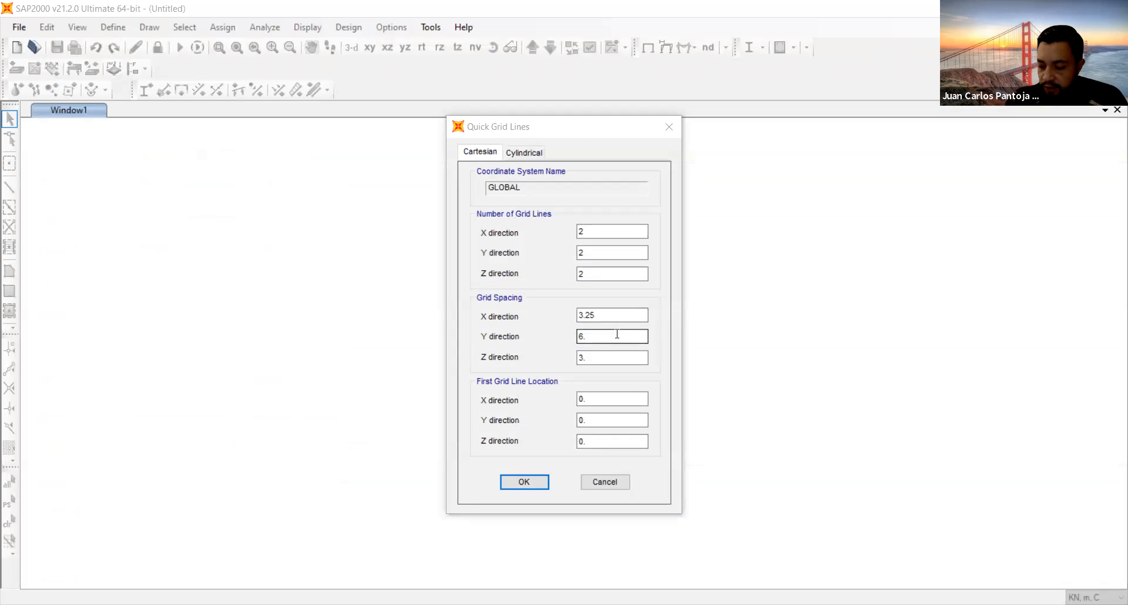
Step: Set the grid spacing to 3.75 m in Y and 2.375 m in Z, and create the grid
{"action": "double_click", "coordinate": [611, 315]}
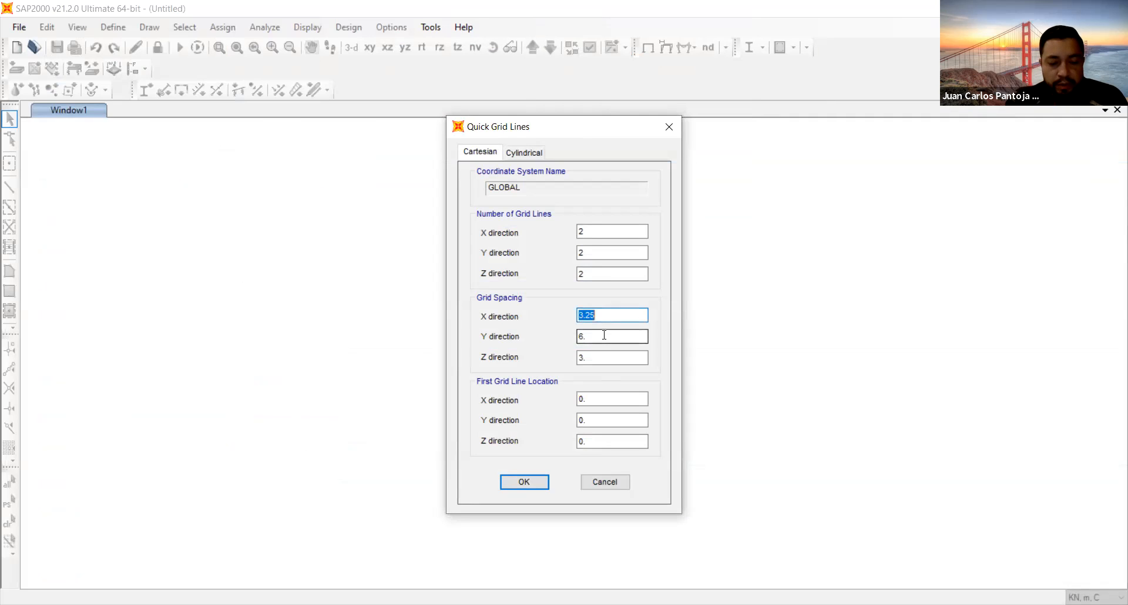
{"action": "double_click", "coordinate": [604, 335]}
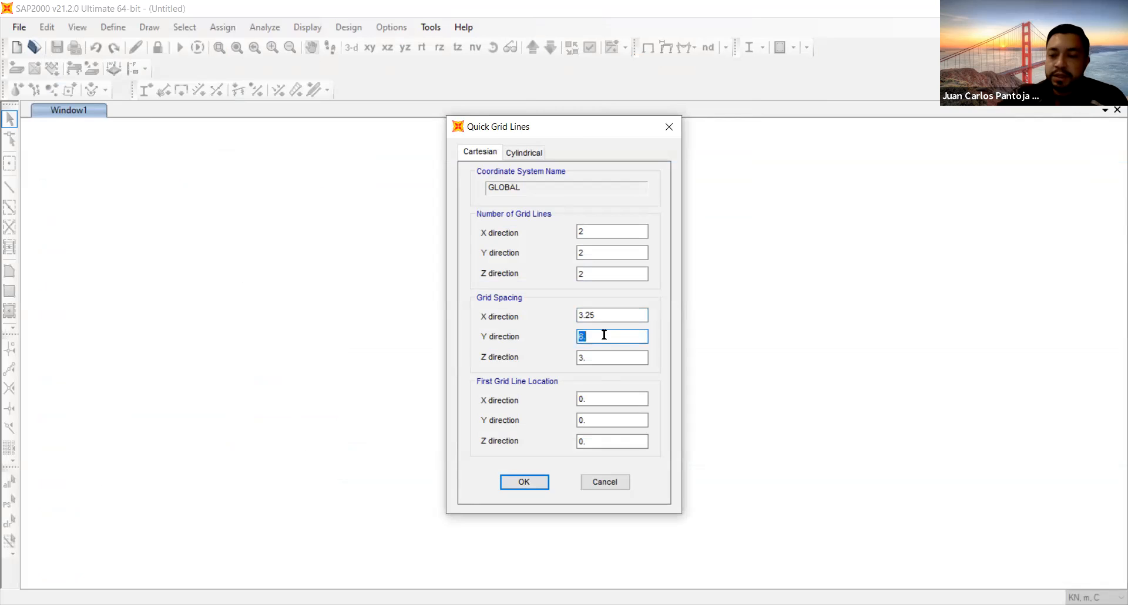
{"action": "type", "text": "3.75"}
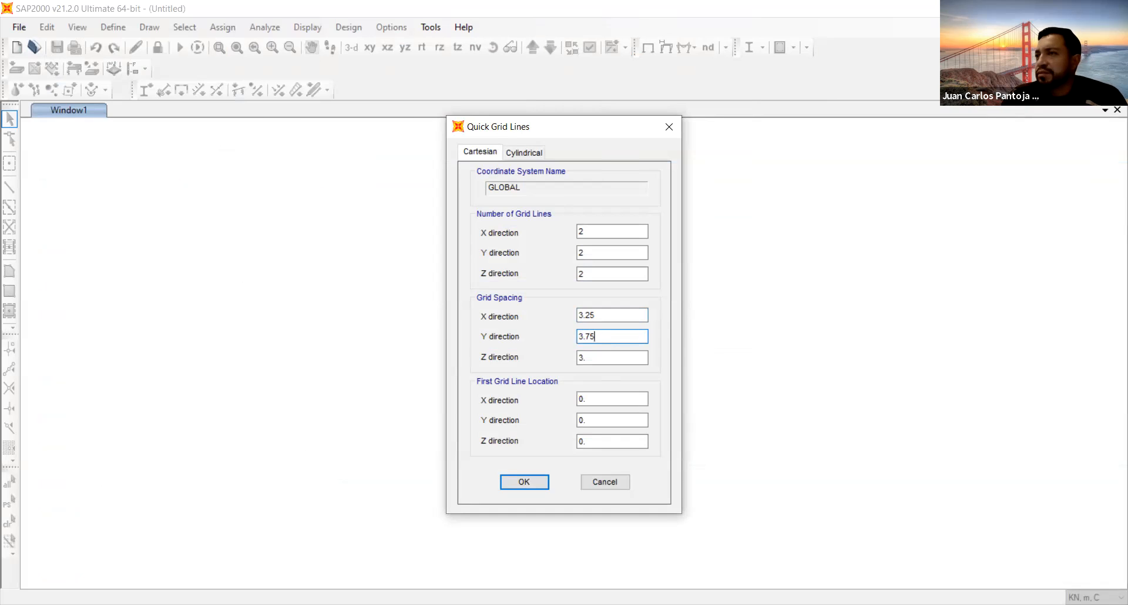
{"action": "double_click", "coordinate": [612, 359]}
{"action": "type", "text": "2"}
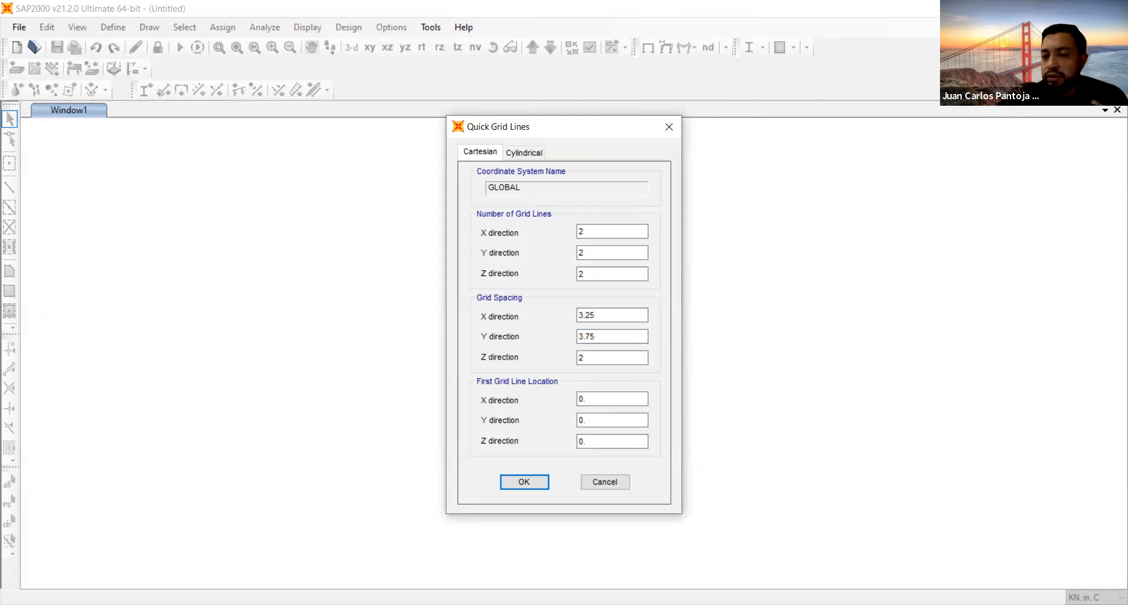
{"action": "type", "text": ".375"}
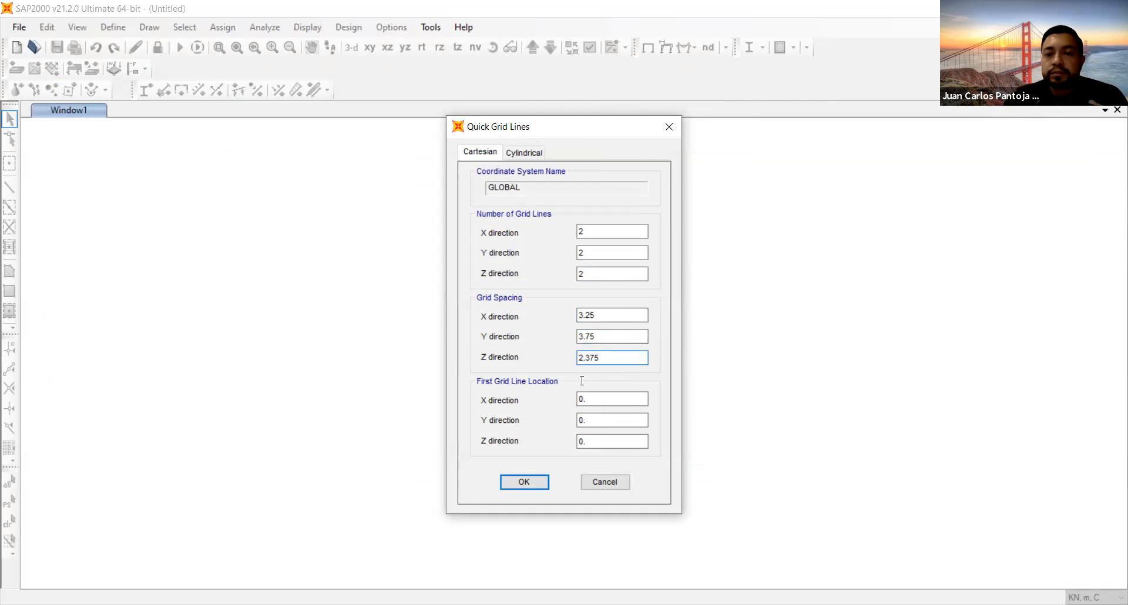
{"action": "left_click", "coordinate": [524, 482]}
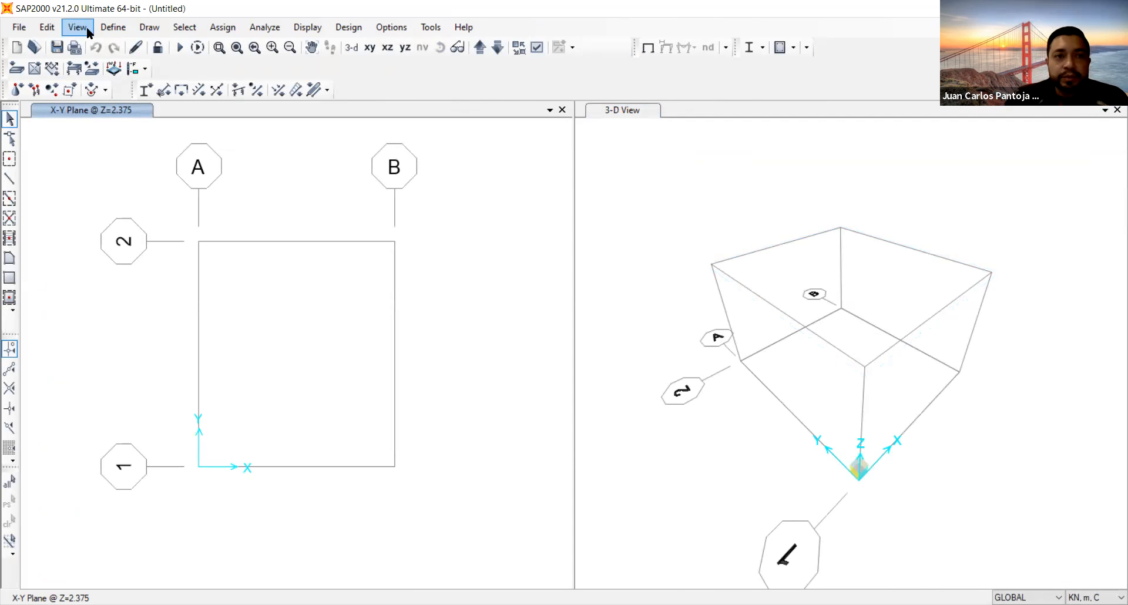
Step: Review the list of defined materials and close it
{"action": "left_click", "coordinate": [115, 27]}
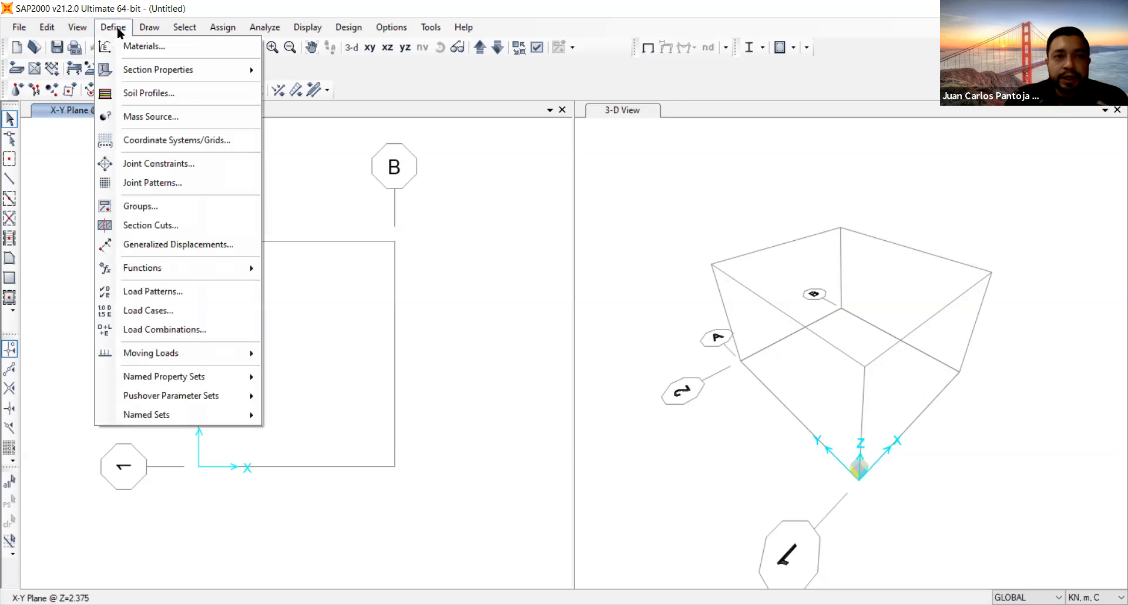
{"action": "left_click", "coordinate": [181, 57]}
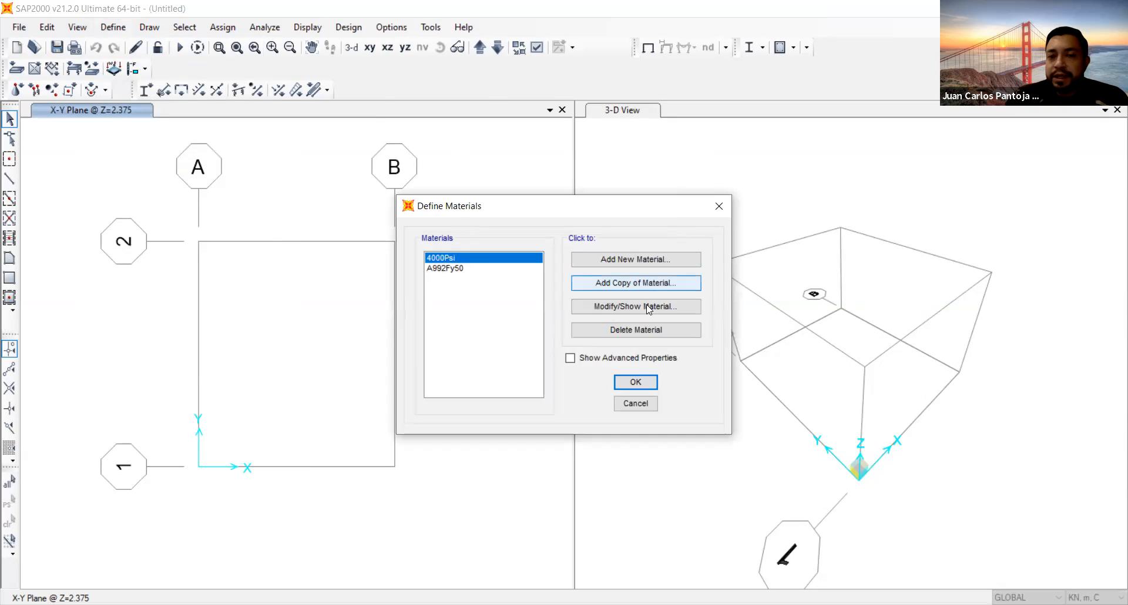
{"action": "left_click", "coordinate": [620, 381]}
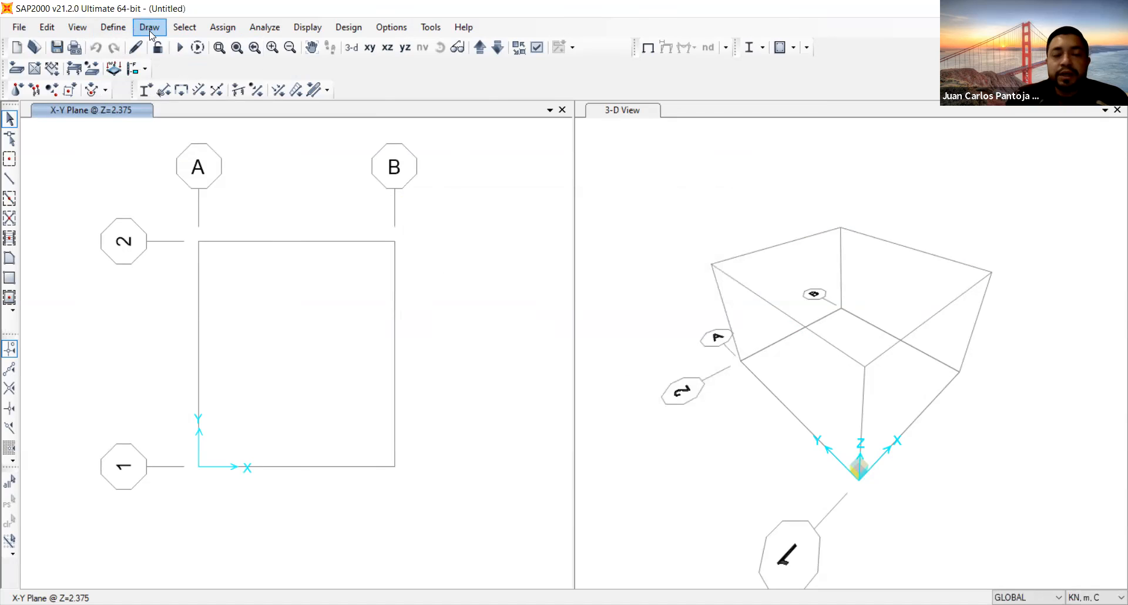
Step: Add a new area section of type Shell and name it S25cm
{"action": "left_click", "coordinate": [98, 32]}
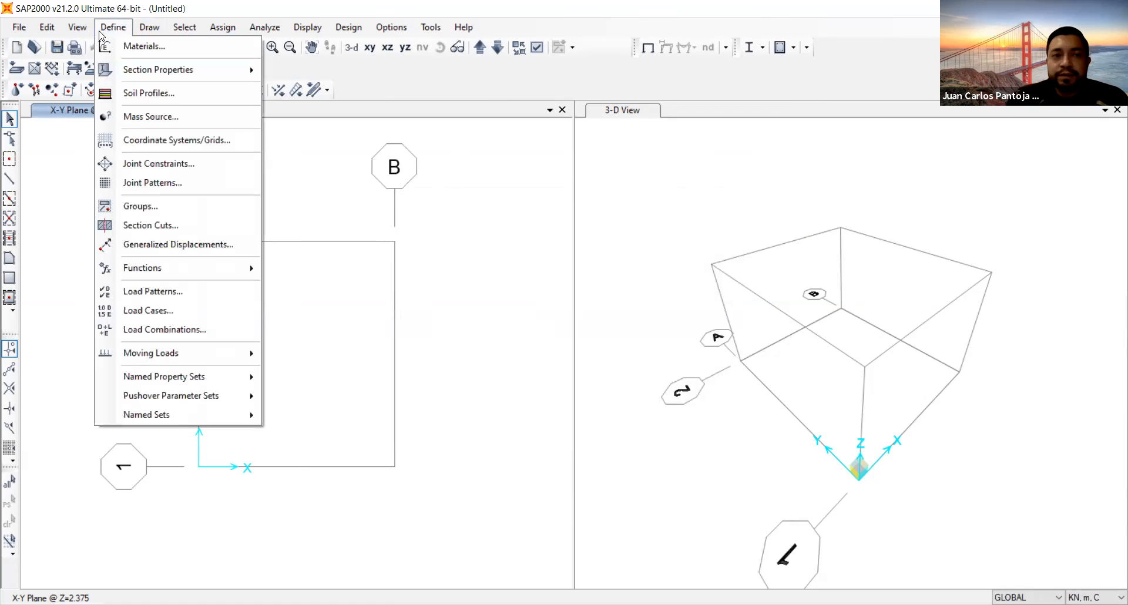
{"action": "mouse_move", "coordinate": [142, 69]}
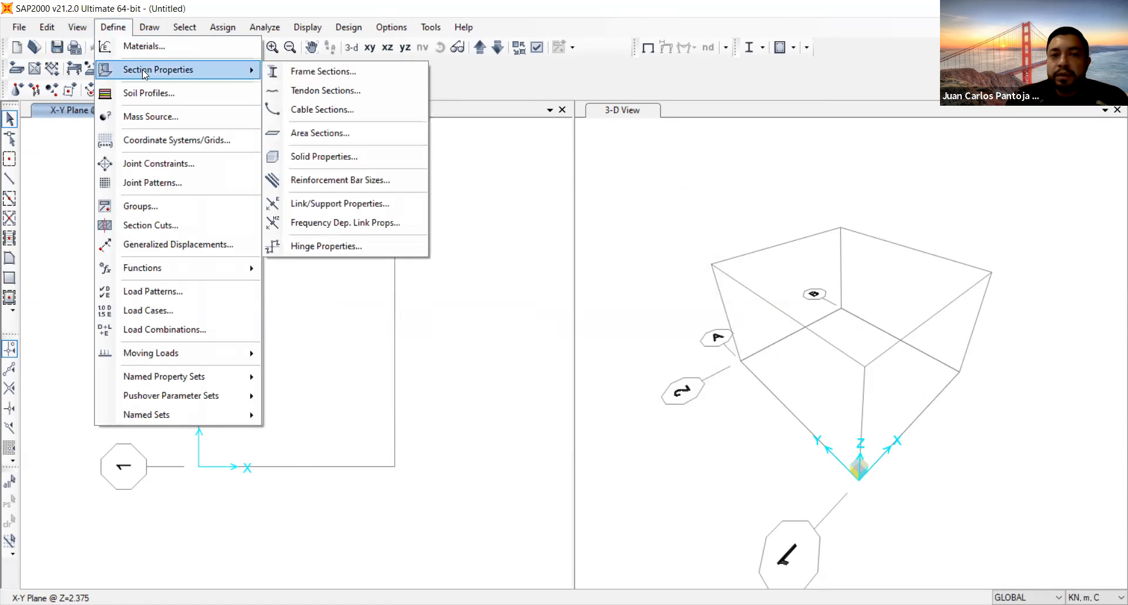
{"action": "left_click", "coordinate": [374, 135]}
{"action": "left_click", "coordinate": [645, 252]}
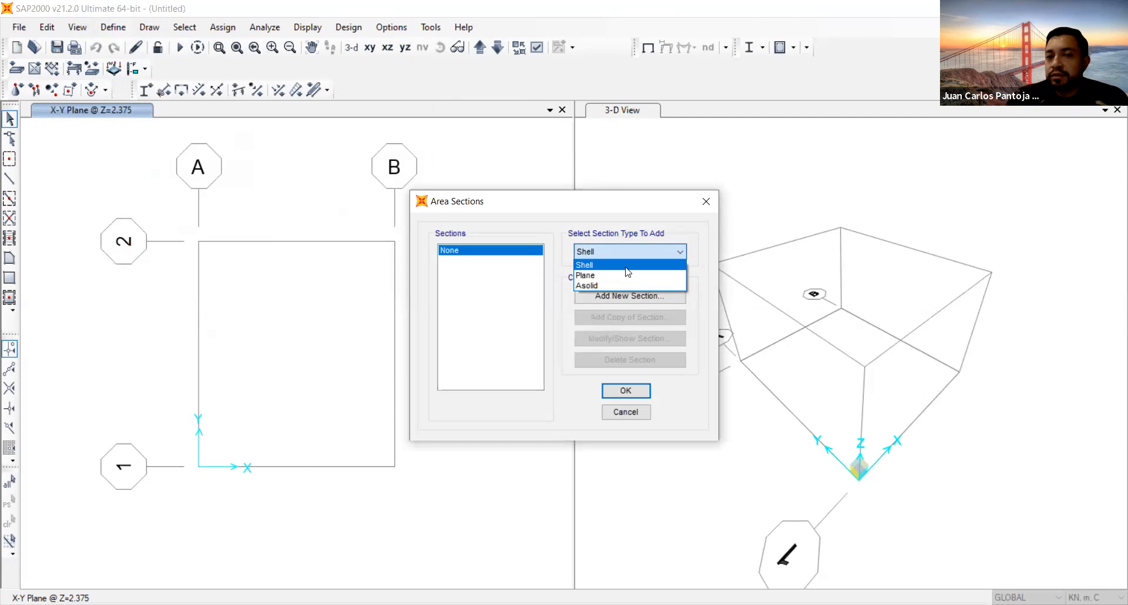
{"action": "left_click", "coordinate": [626, 268]}
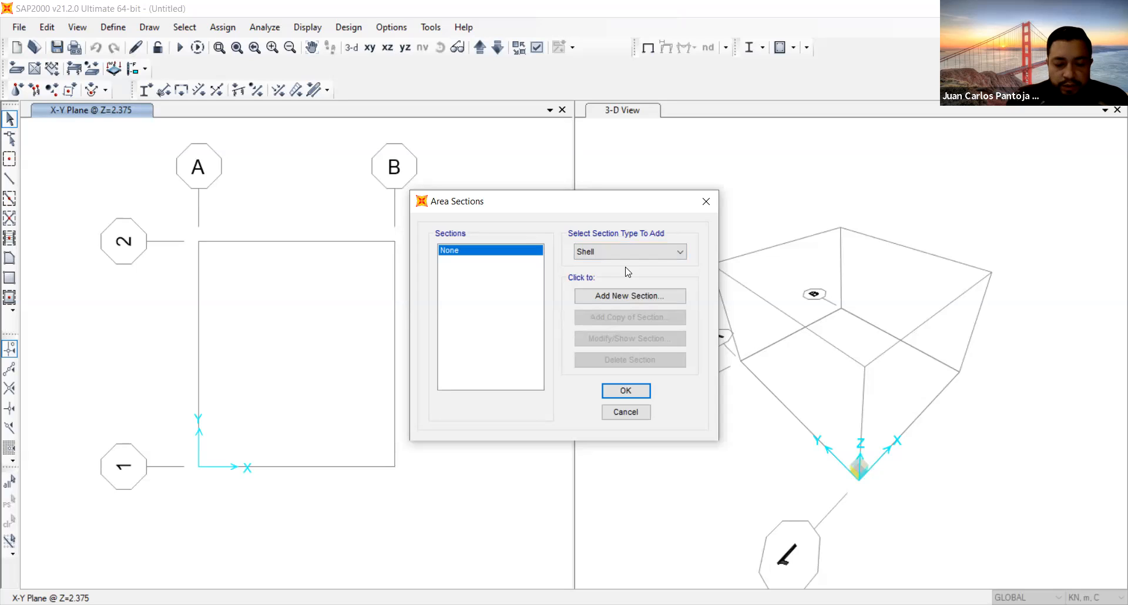
{"action": "left_click", "coordinate": [629, 298]}
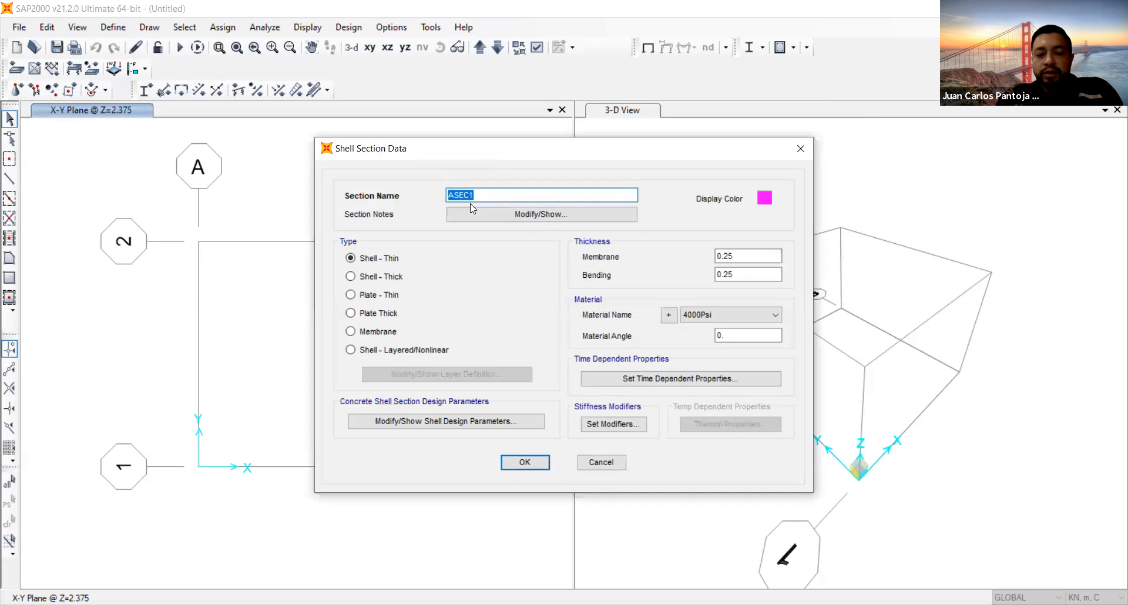
{"action": "type", "text": "S25cm"}
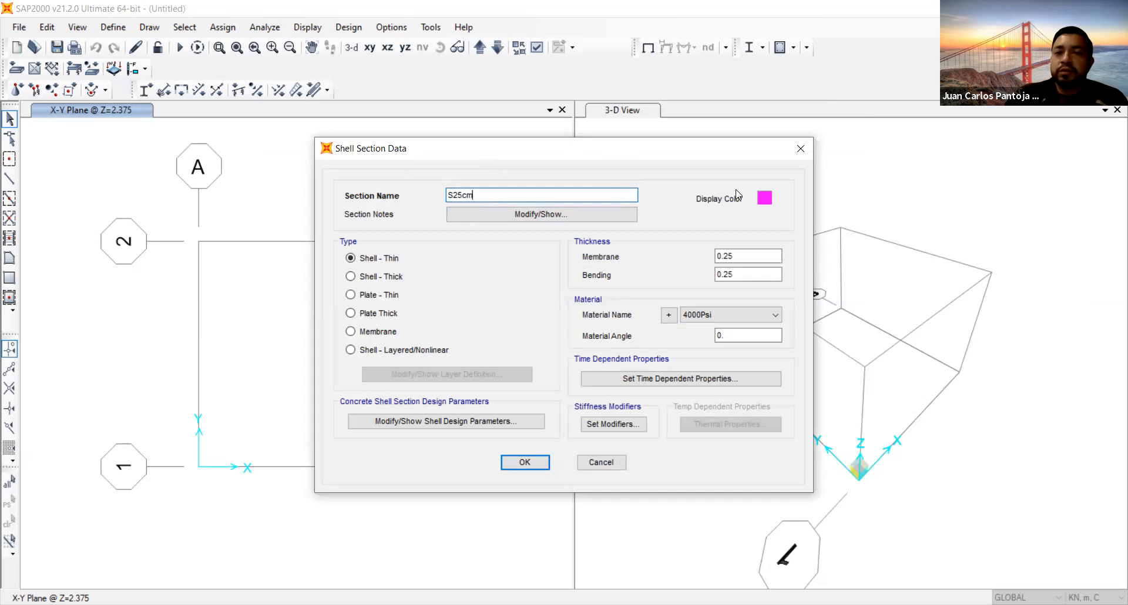
Step: Set the display color of the S25cm section to red
{"action": "left_click", "coordinate": [765, 197]}
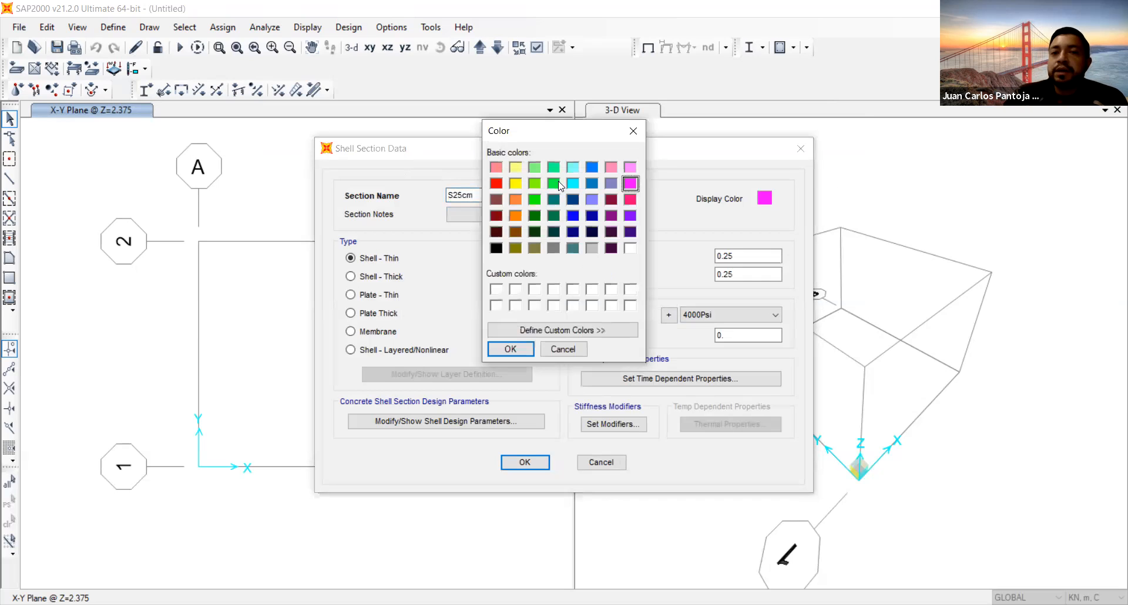
{"action": "left_click", "coordinate": [497, 184]}
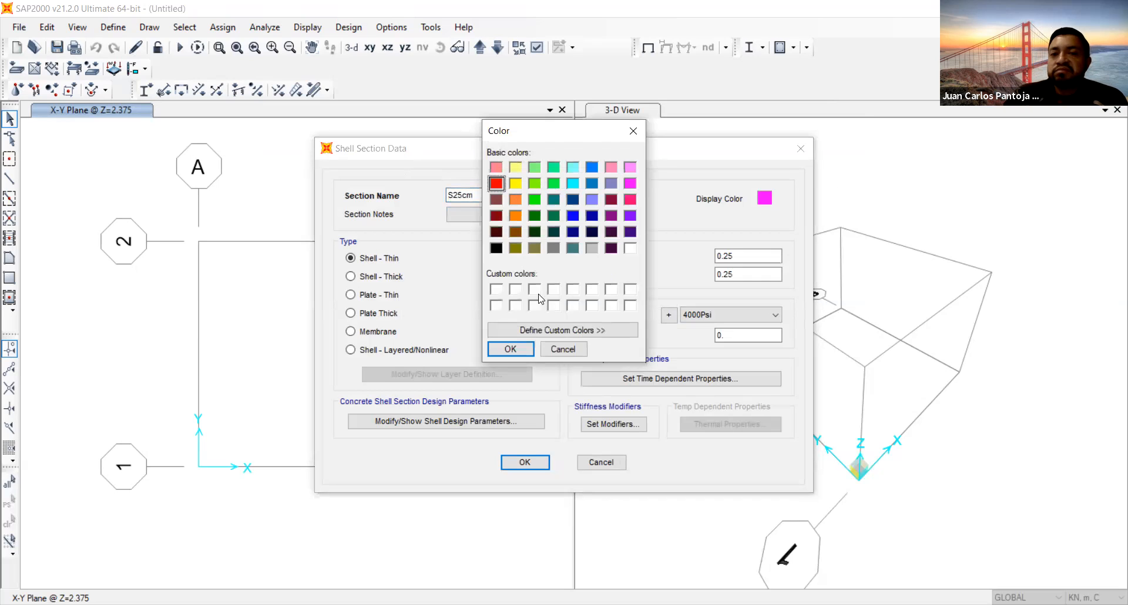
{"action": "left_click", "coordinate": [511, 350]}
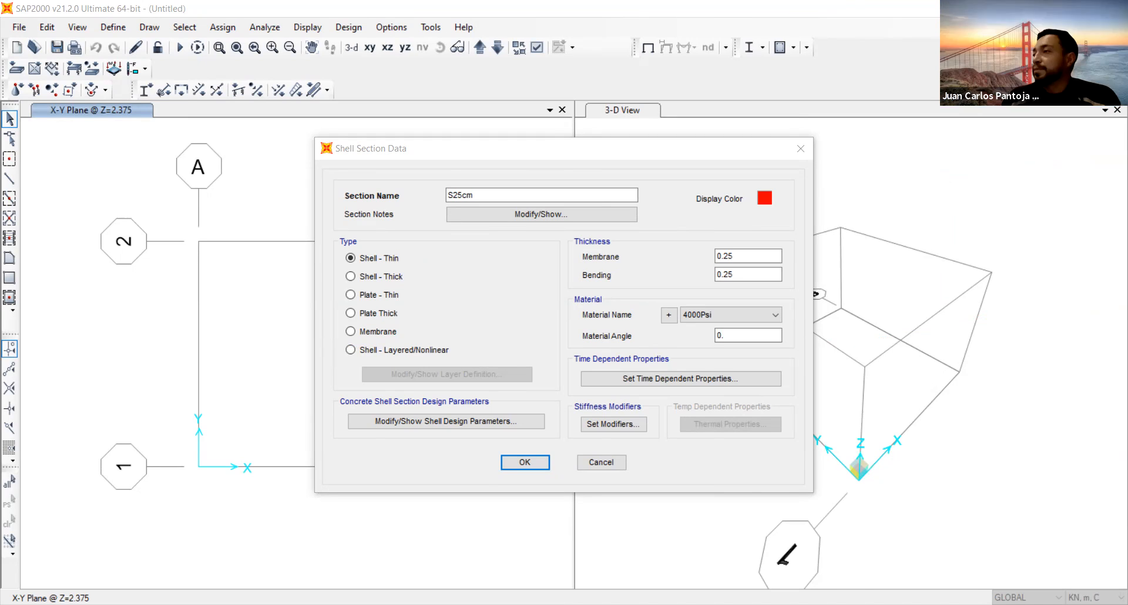
Step: Set the section type to Shell - Thick, keep the 0.25 m thicknesses and 4000Psi material, and review the stiffness modifiers without changing them
{"action": "left_click", "coordinate": [357, 279]}
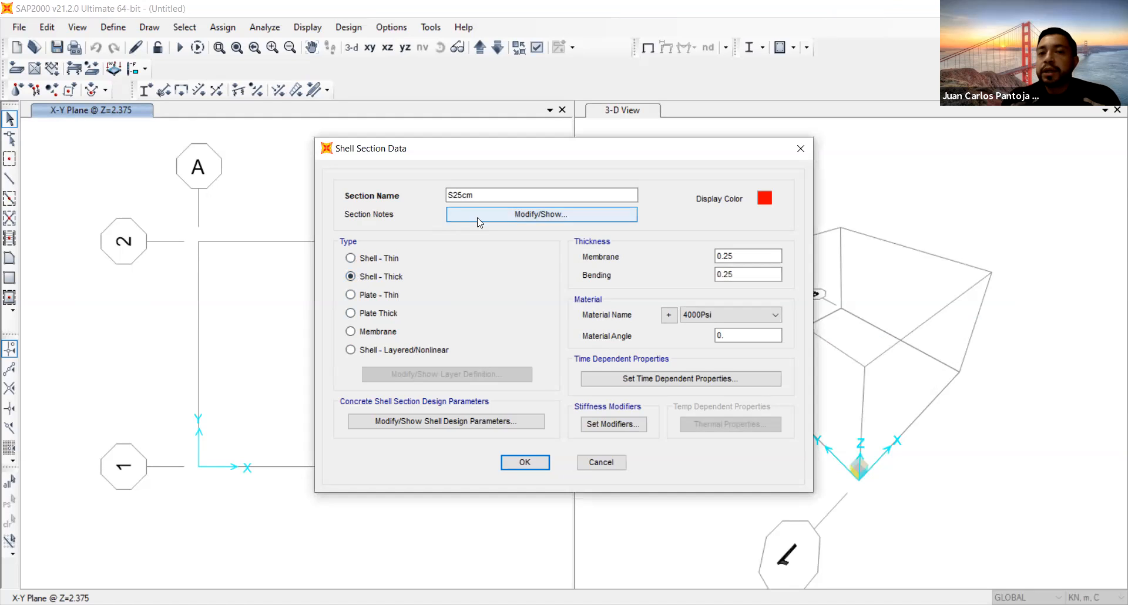
{"action": "double_click", "coordinate": [738, 256]}
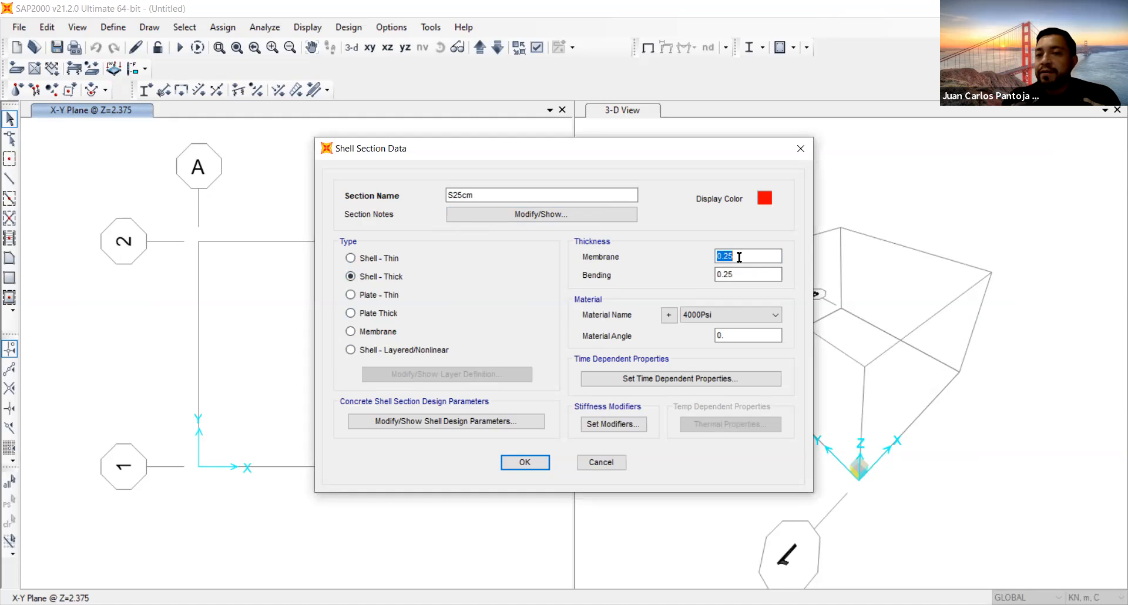
{"action": "double_click", "coordinate": [743, 273]}
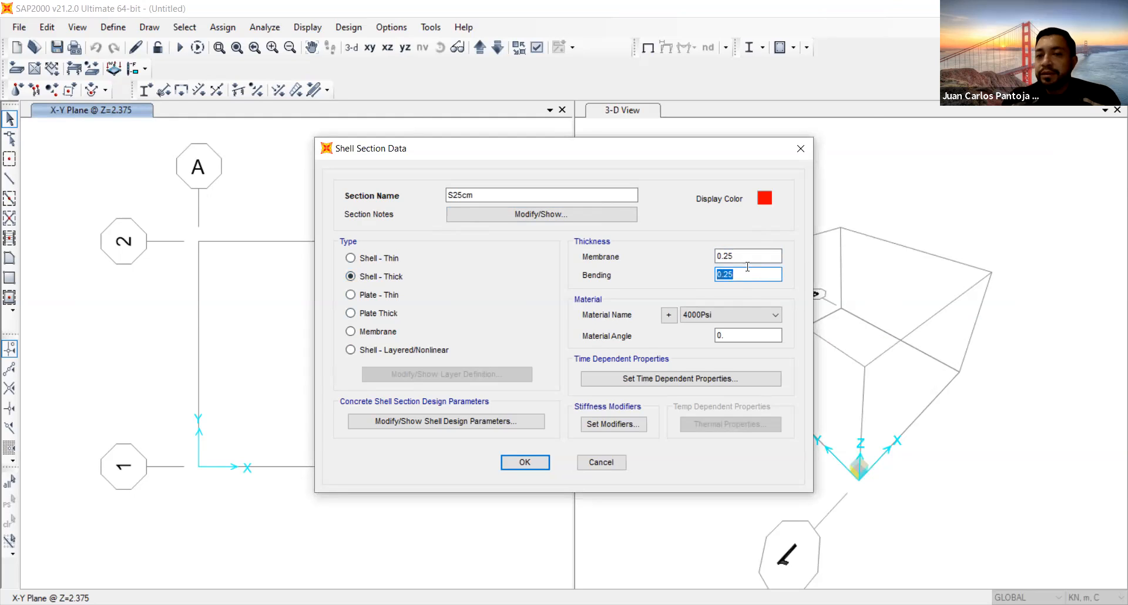
{"action": "left_click", "coordinate": [741, 316]}
{"action": "left_click", "coordinate": [717, 328]}
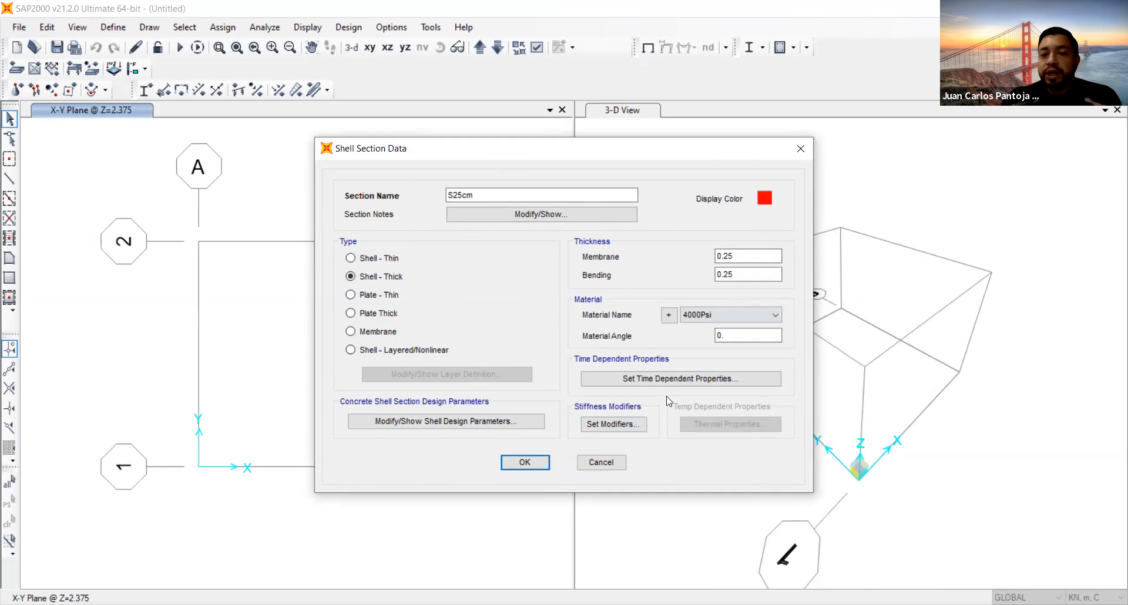
{"action": "left_click", "coordinate": [613, 425]}
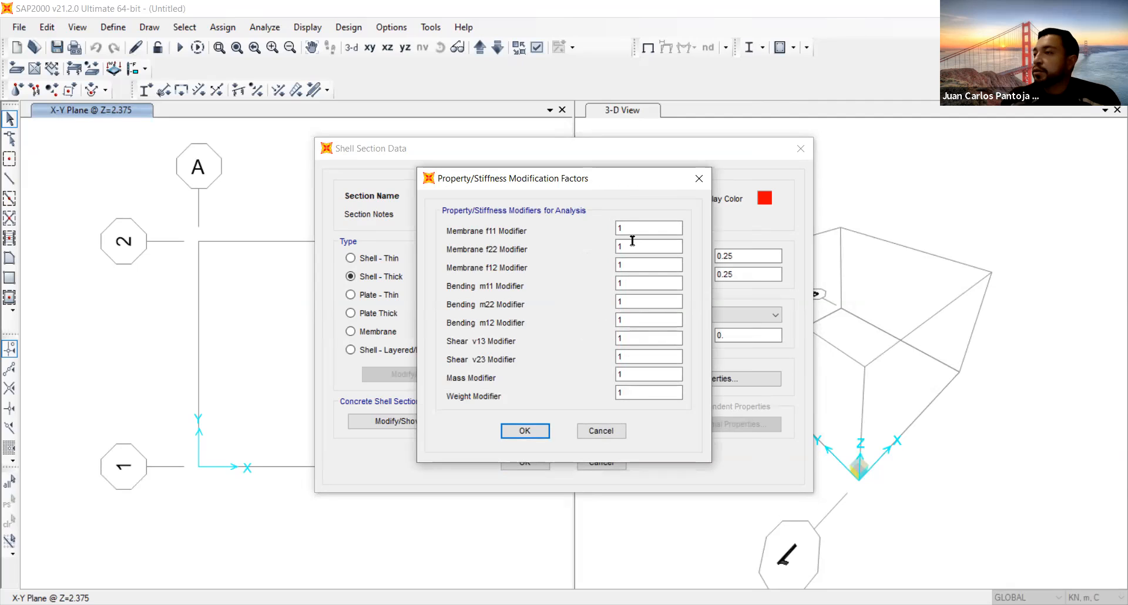
{"action": "left_click", "coordinate": [606, 430]}
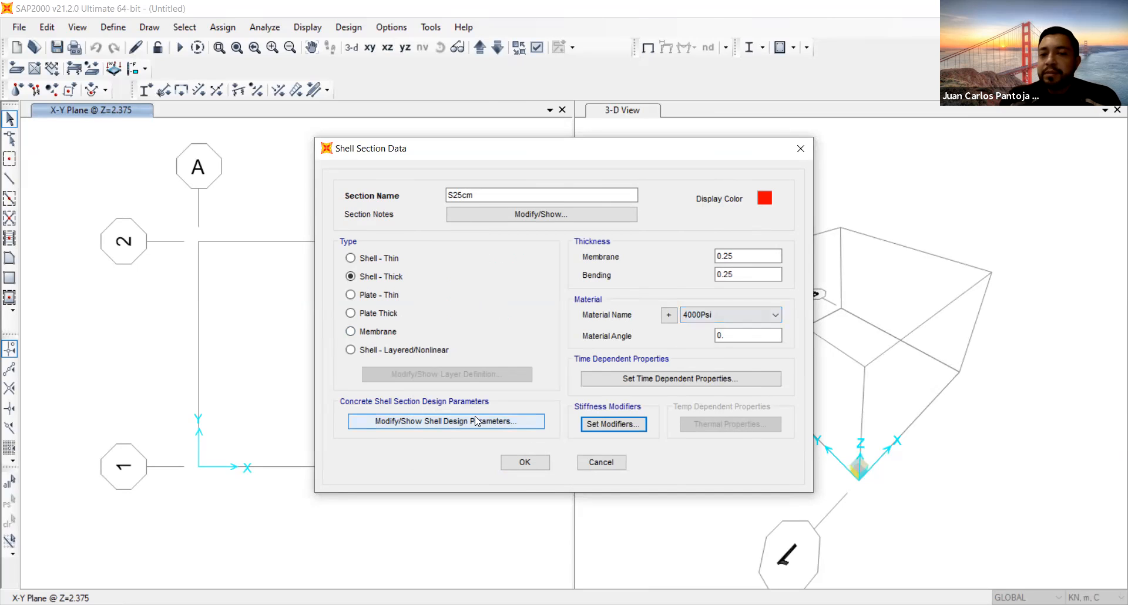
Step: From the section's concrete shell design parameters, add a United States rebar material with standard ASTM A615 and Grade 60
{"action": "left_click", "coordinate": [420, 422]}
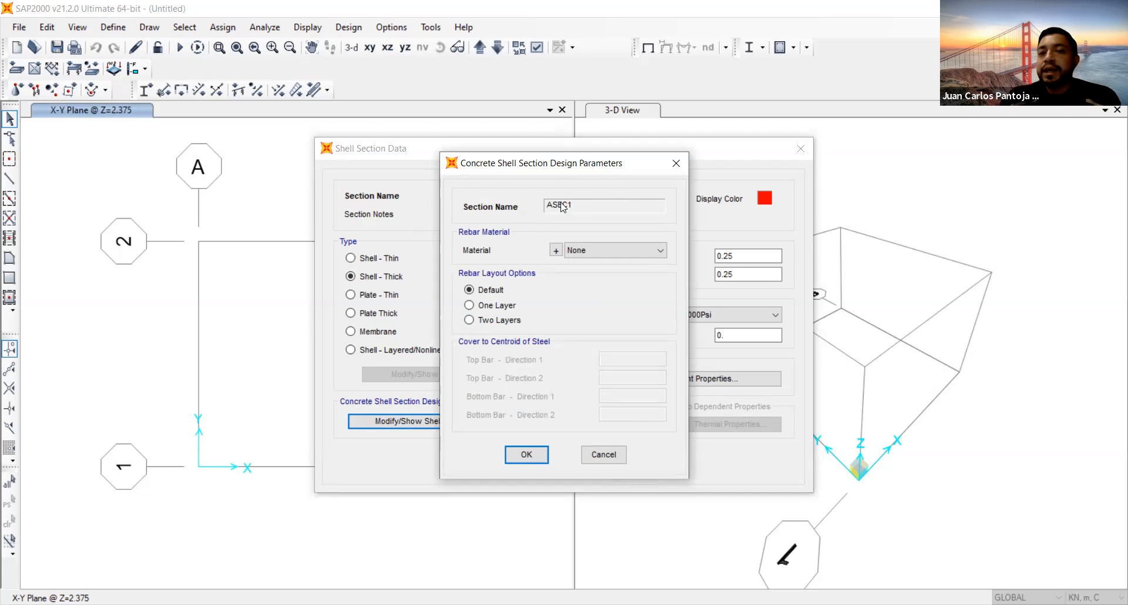
{"action": "left_click", "coordinate": [654, 252]}
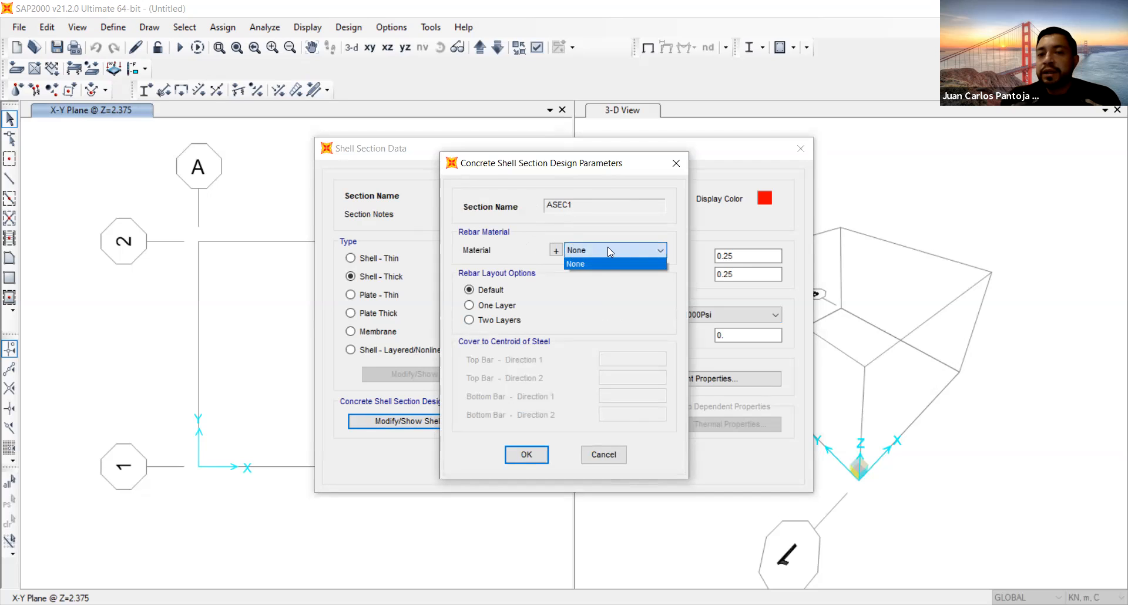
{"action": "left_click", "coordinate": [625, 252]}
{"action": "left_click", "coordinate": [554, 251]}
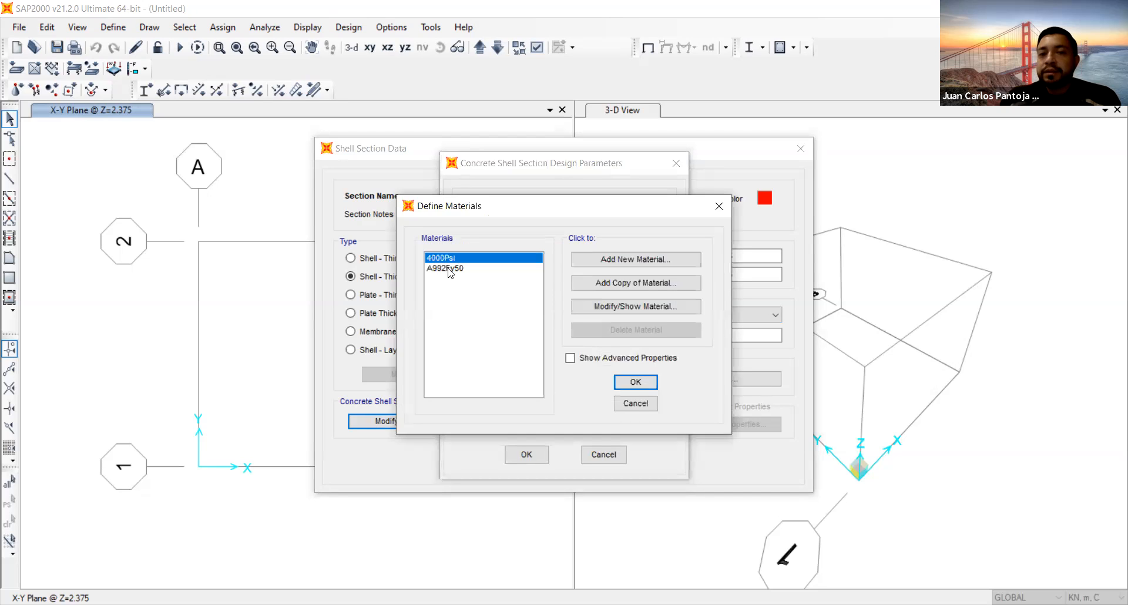
{"action": "left_click", "coordinate": [654, 265]}
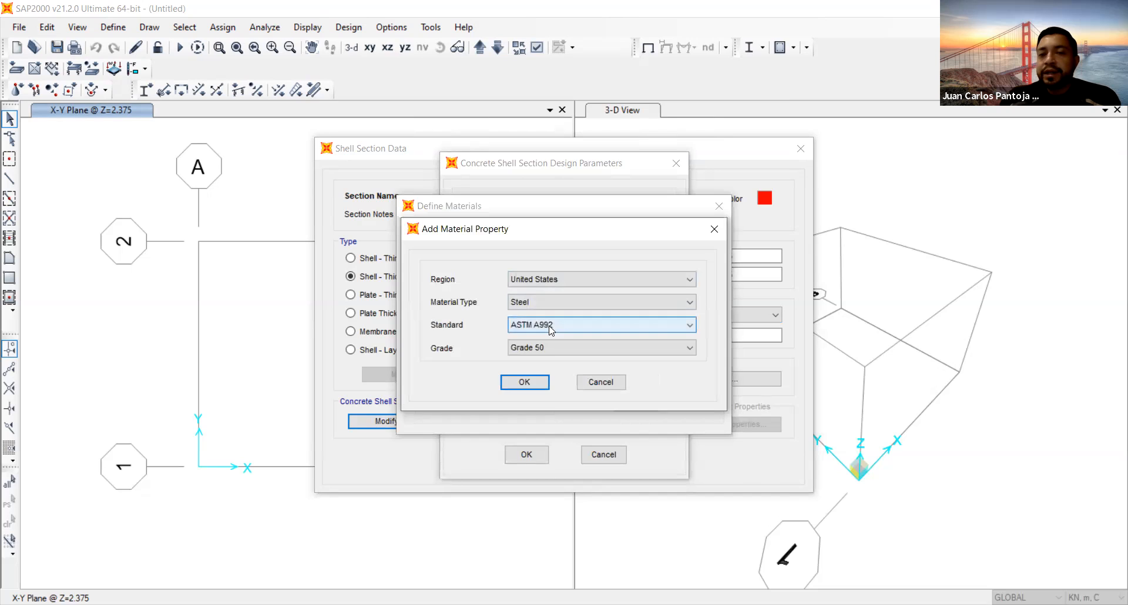
{"action": "left_click", "coordinate": [543, 302]}
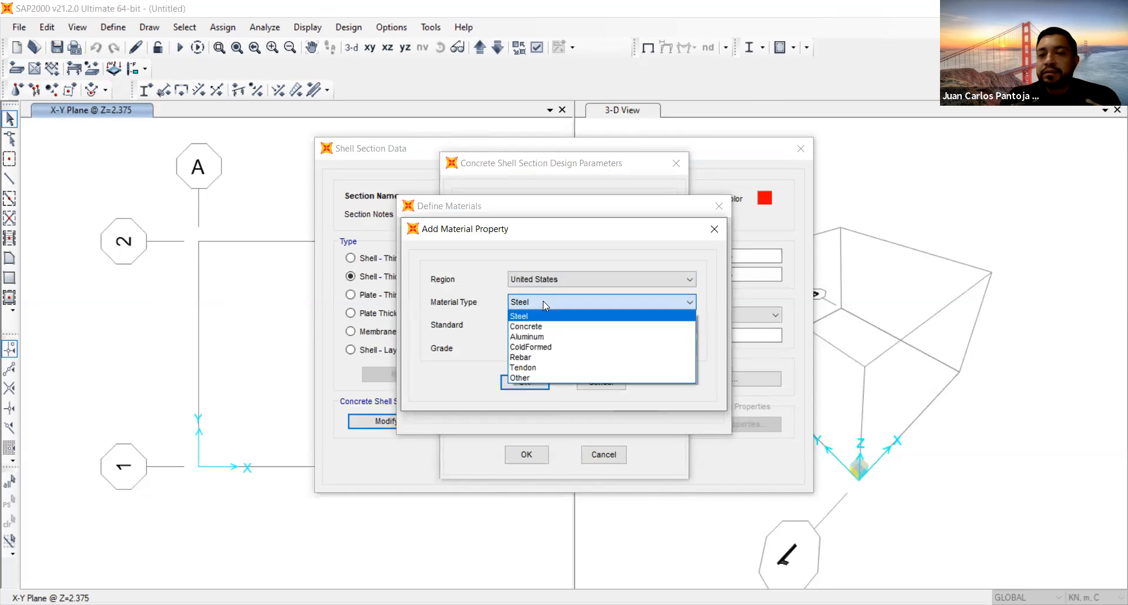
{"action": "left_click", "coordinate": [547, 358]}
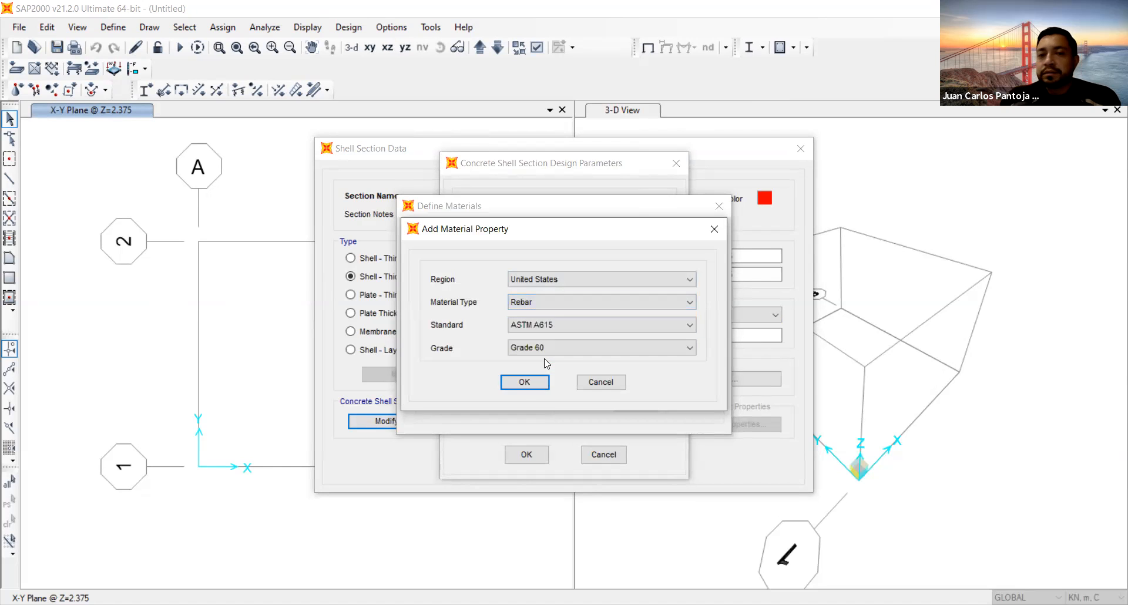
{"action": "left_click", "coordinate": [552, 325]}
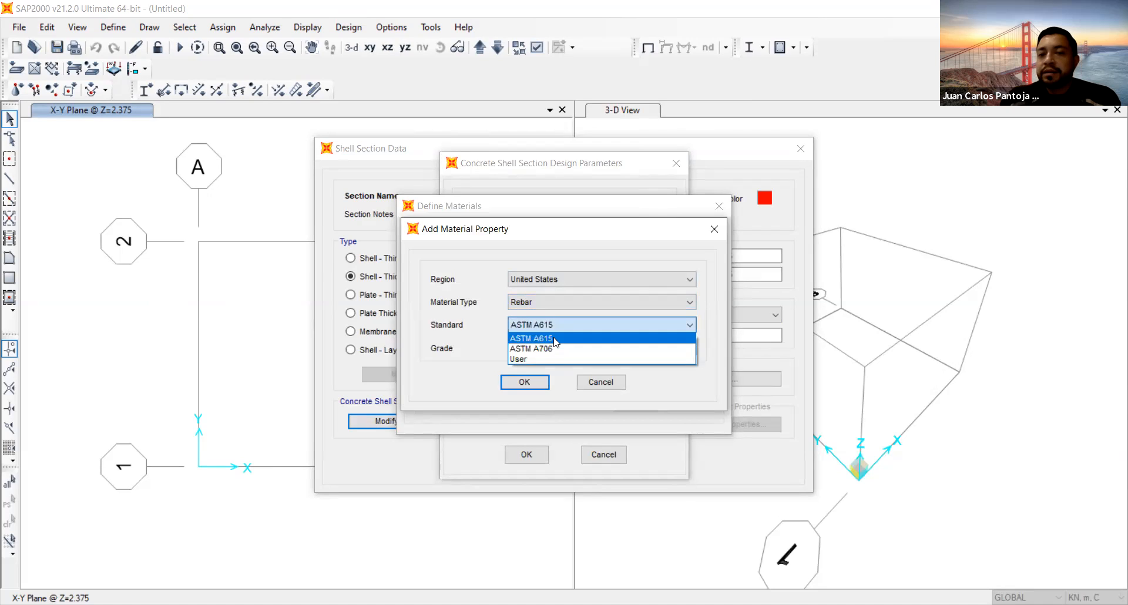
{"action": "left_click", "coordinate": [556, 339]}
{"action": "left_click", "coordinate": [556, 348]}
{"action": "left_click", "coordinate": [555, 349]}
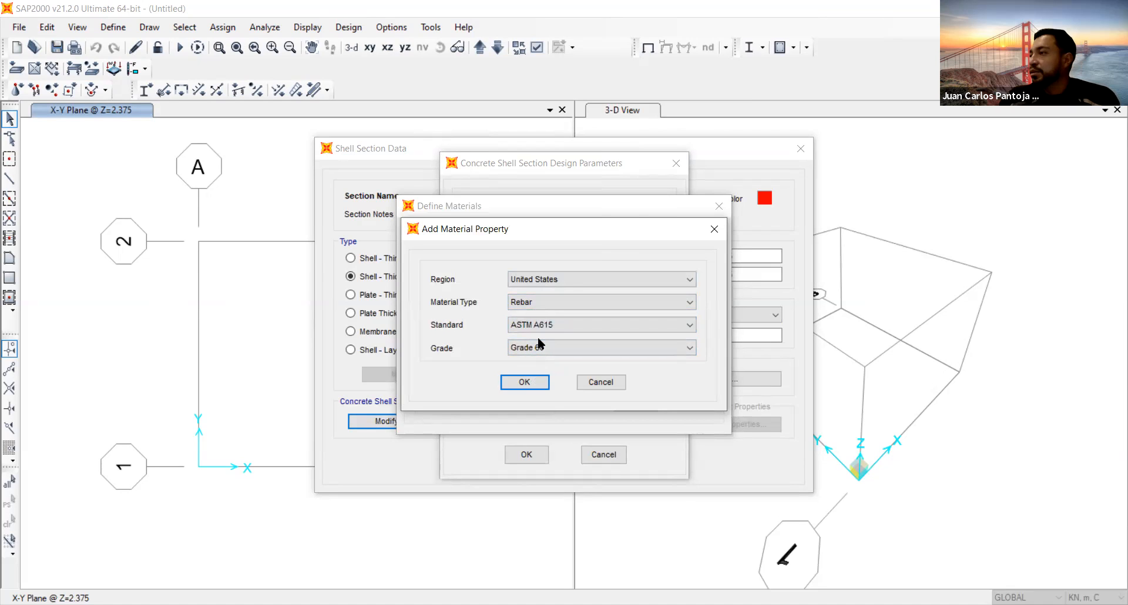
{"action": "left_click", "coordinate": [524, 383]}
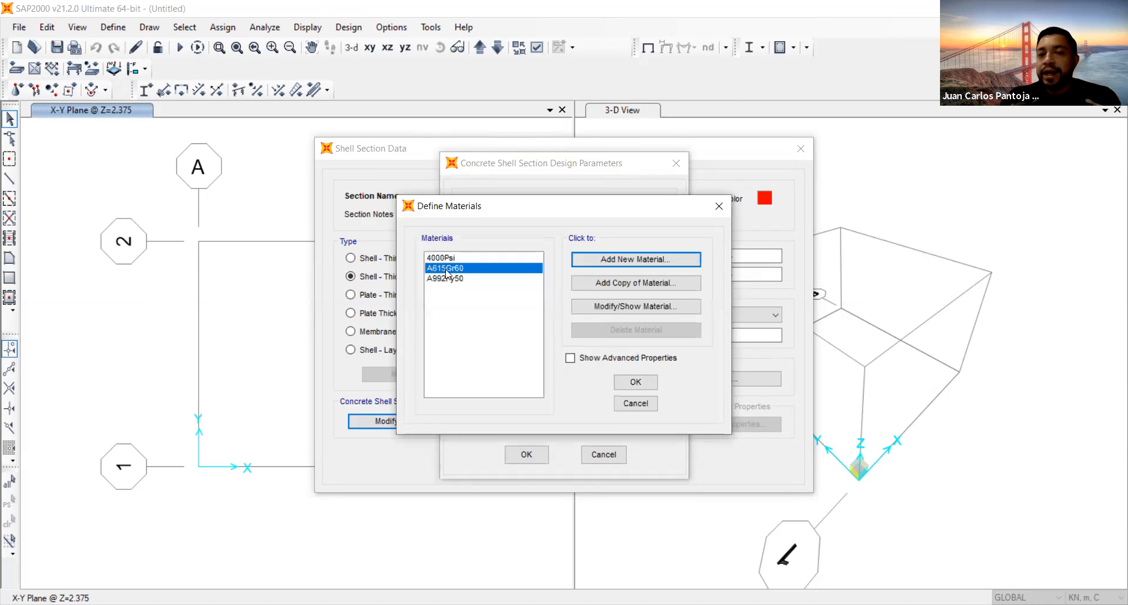
{"action": "left_click", "coordinate": [628, 382]}
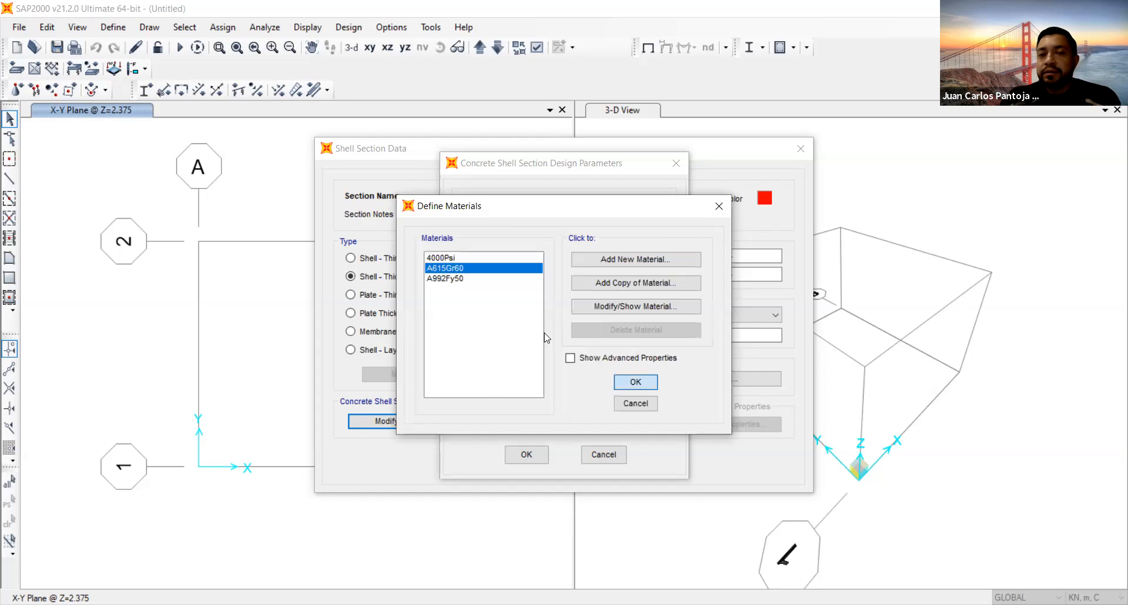
Step: Set the section's rebar layout to Two Layers and its rebar material to A615Gr60
{"action": "left_click", "coordinate": [486, 308]}
{"action": "left_click", "coordinate": [485, 321]}
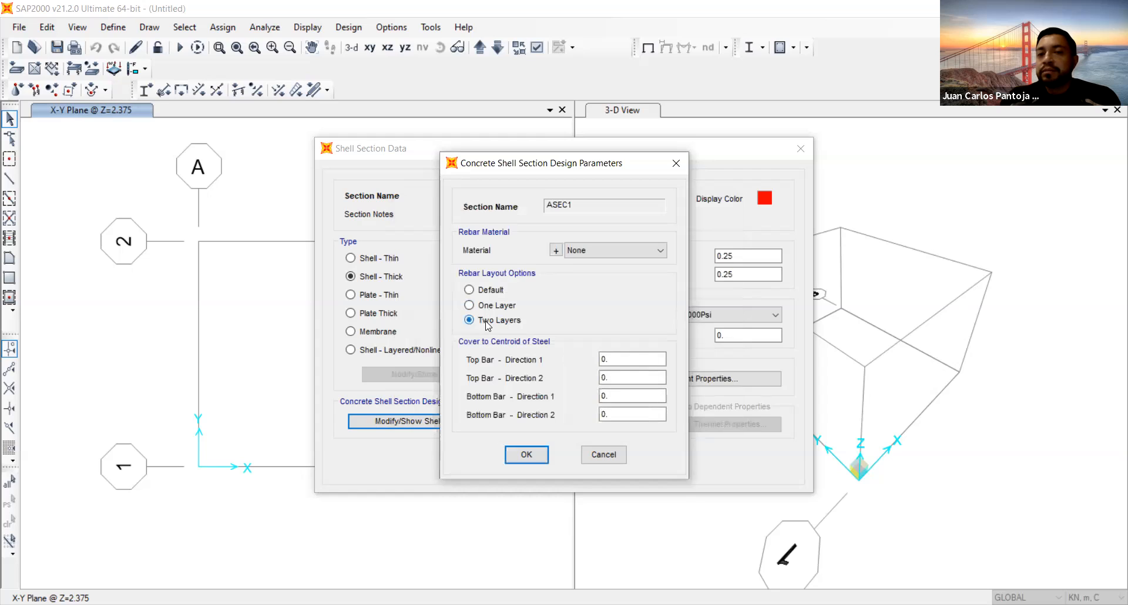
{"action": "left_click", "coordinate": [588, 251]}
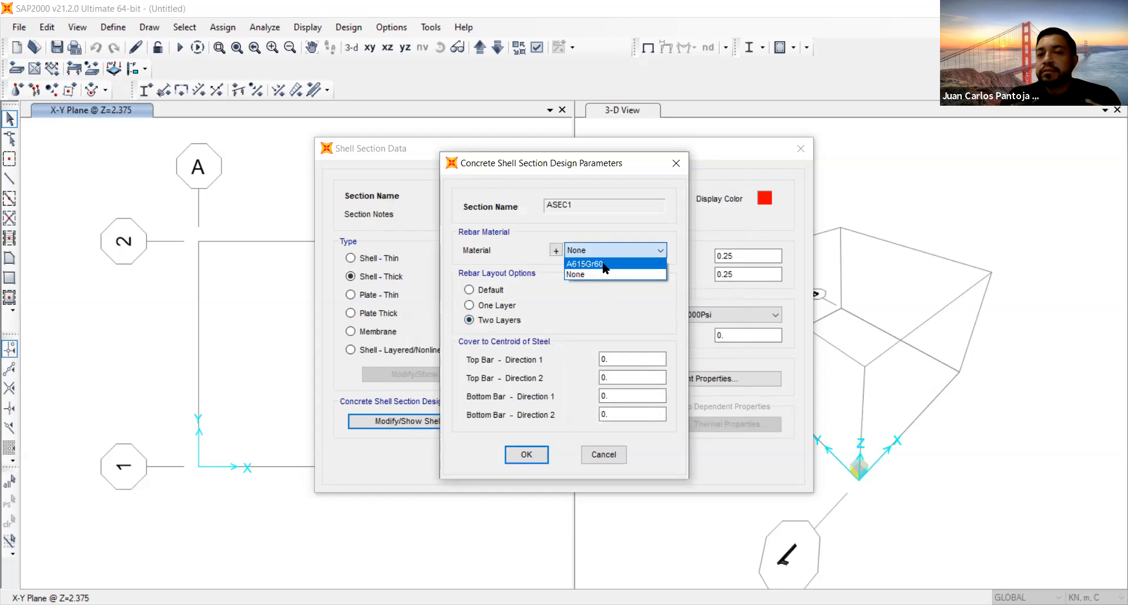
{"action": "left_click", "coordinate": [605, 265]}
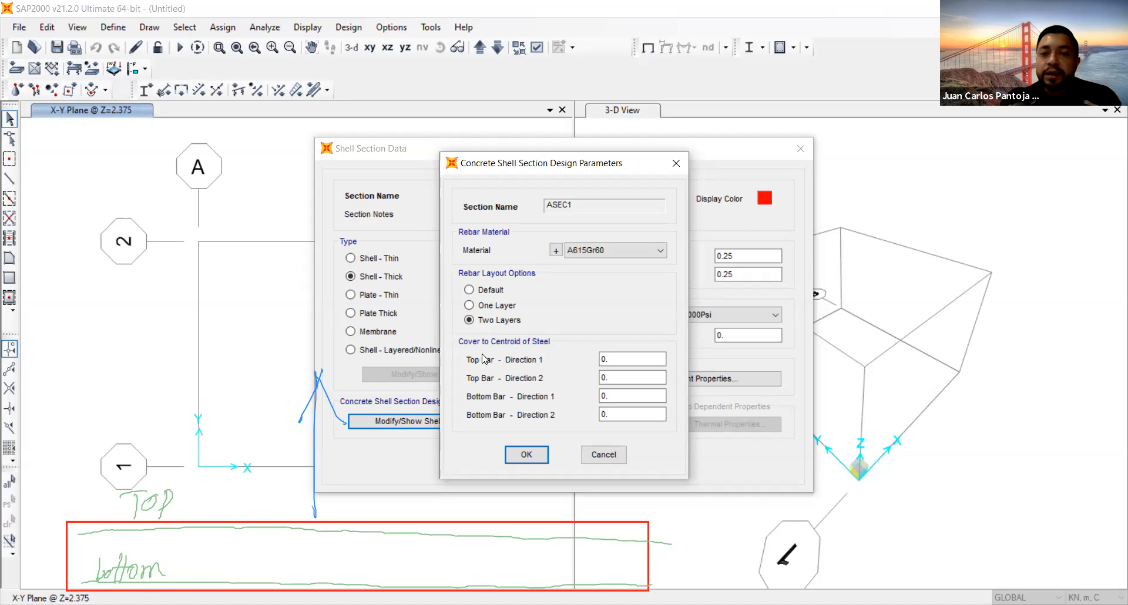
Step: Set the cover to the steel centroid to 0.05 m for the top and bottom bars in direction 1
{"action": "double_click", "coordinate": [629, 360]}
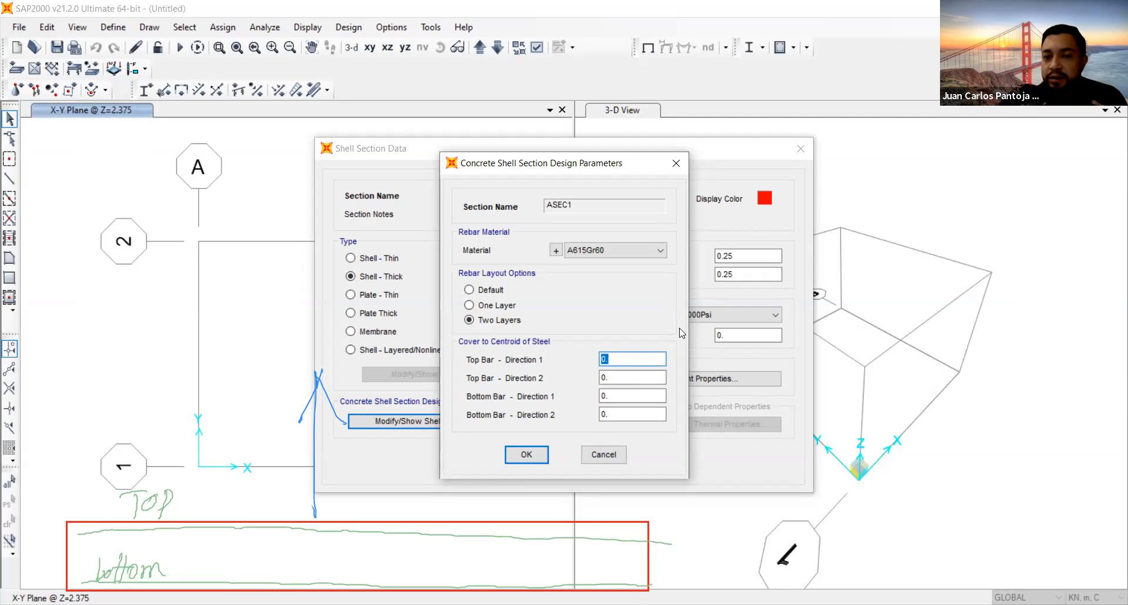
{"action": "type", "text": "0.05"}
{"action": "left_click", "coordinate": [625, 395]}
{"action": "double_click", "coordinate": [625, 394]}
{"action": "type", "text": "0.0"}
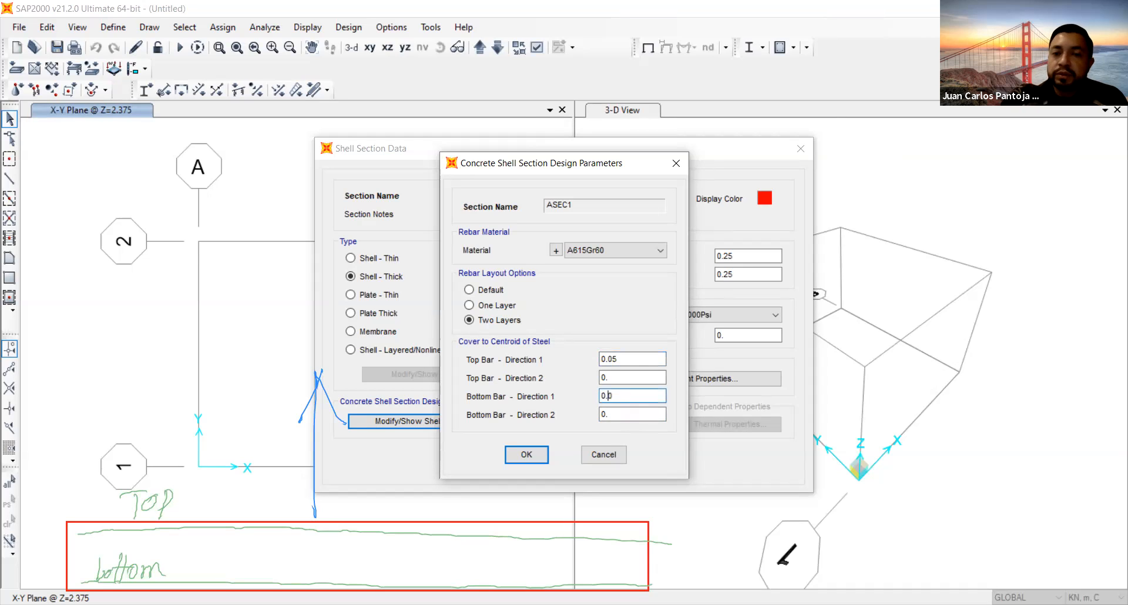
{"action": "type", "text": "5"}
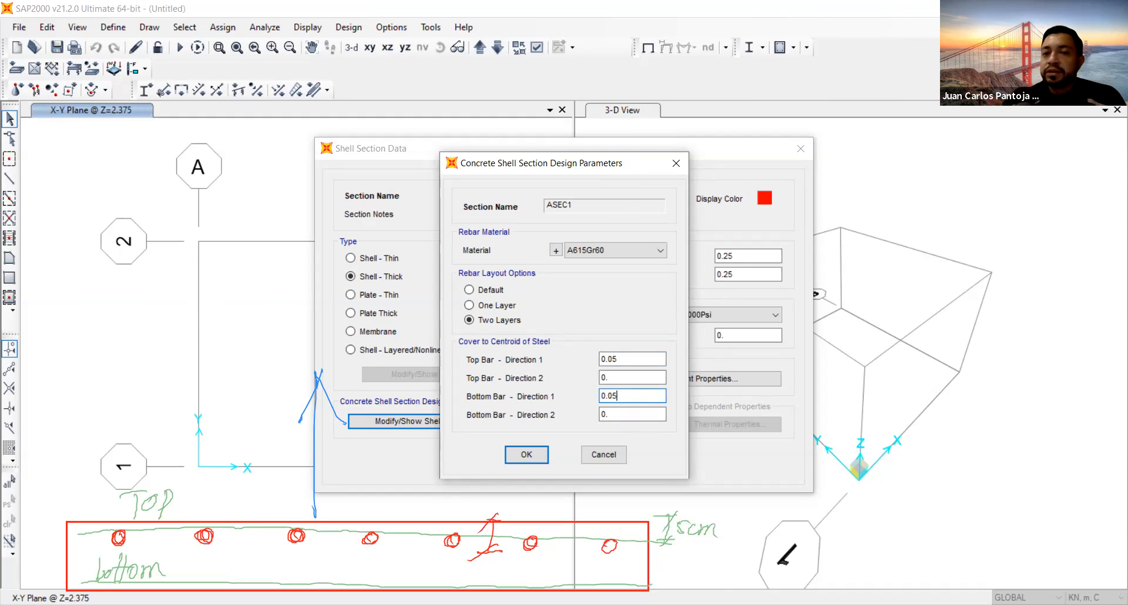
Step: Set the cover to the steel centroid to 0.062 m for the top and bottom bars in direction 2 and save the shell section
{"action": "left_click", "coordinate": [619, 378]}
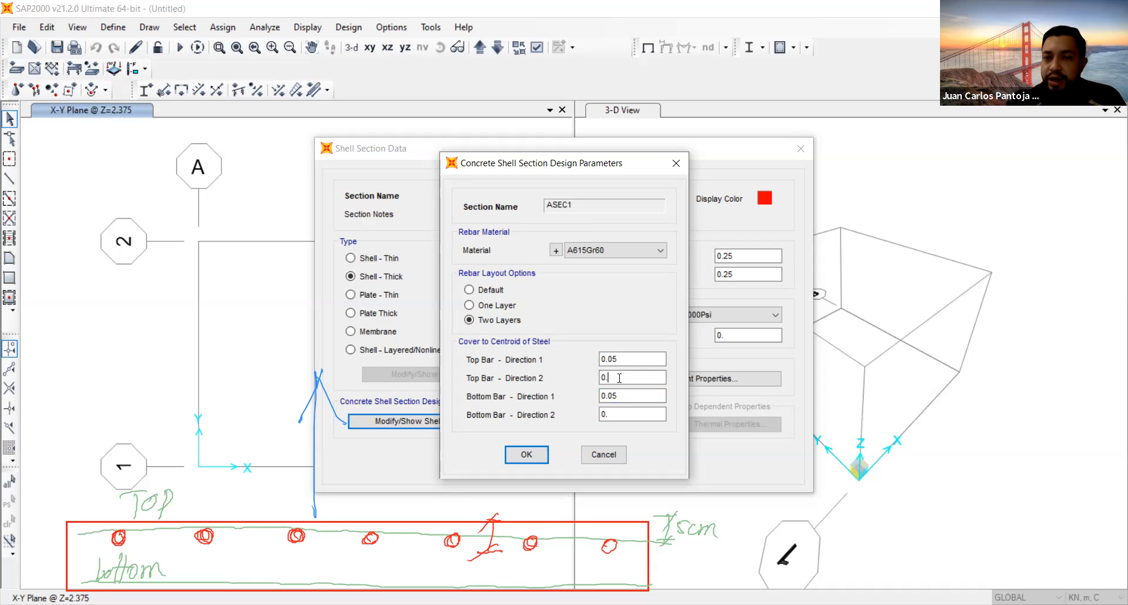
{"action": "type", "text": "62"}
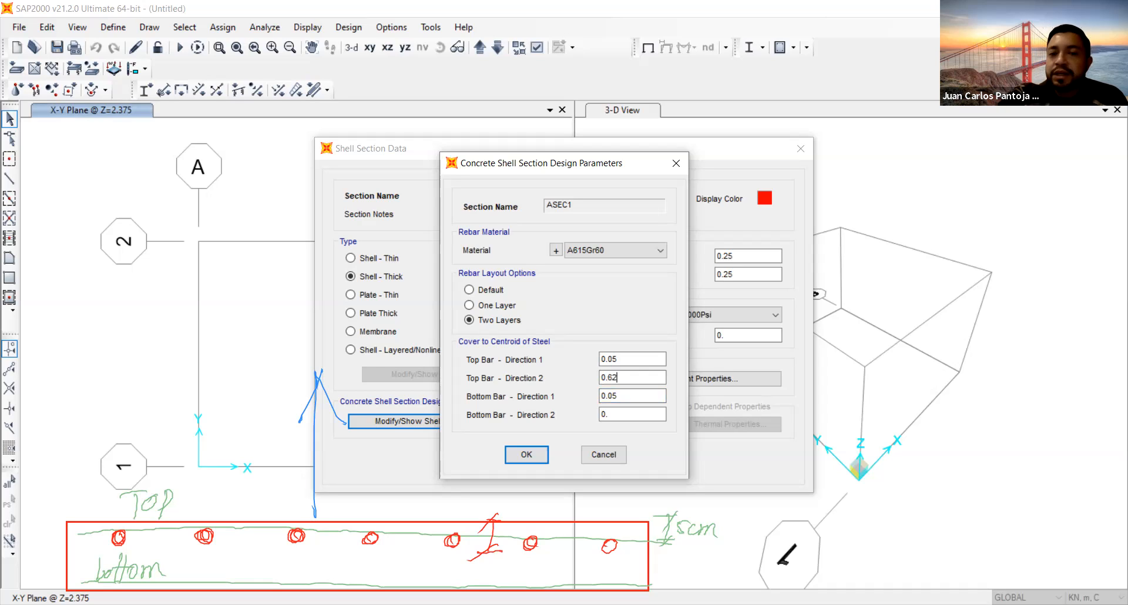
{"action": "key", "text": "Left"}
{"action": "key", "text": "Left"}
{"action": "type", "text": "0"}
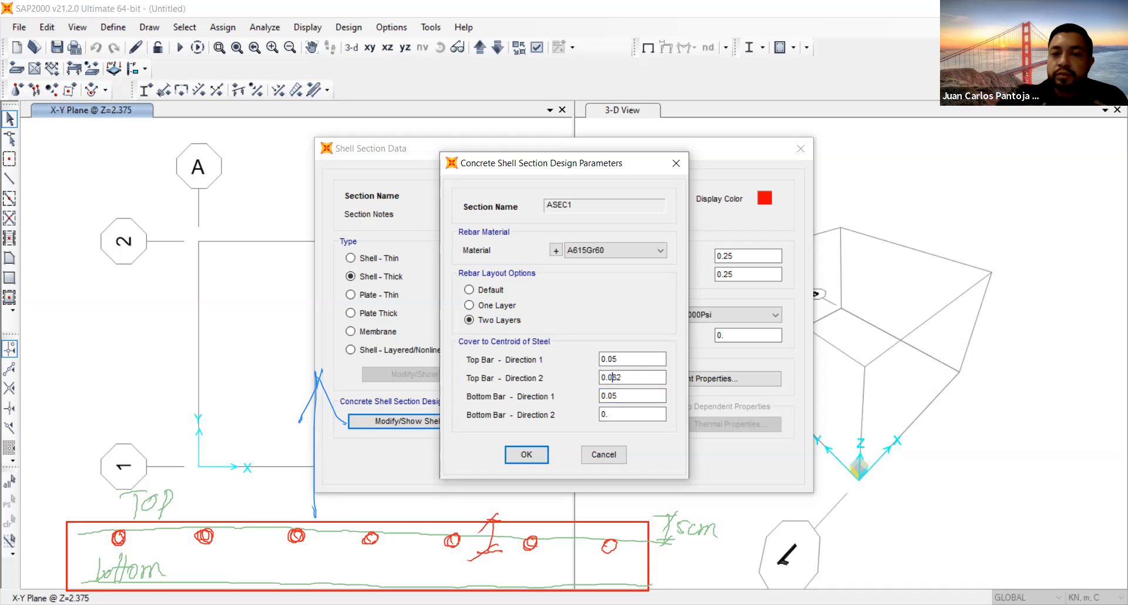
{"action": "left_click", "coordinate": [626, 414]}
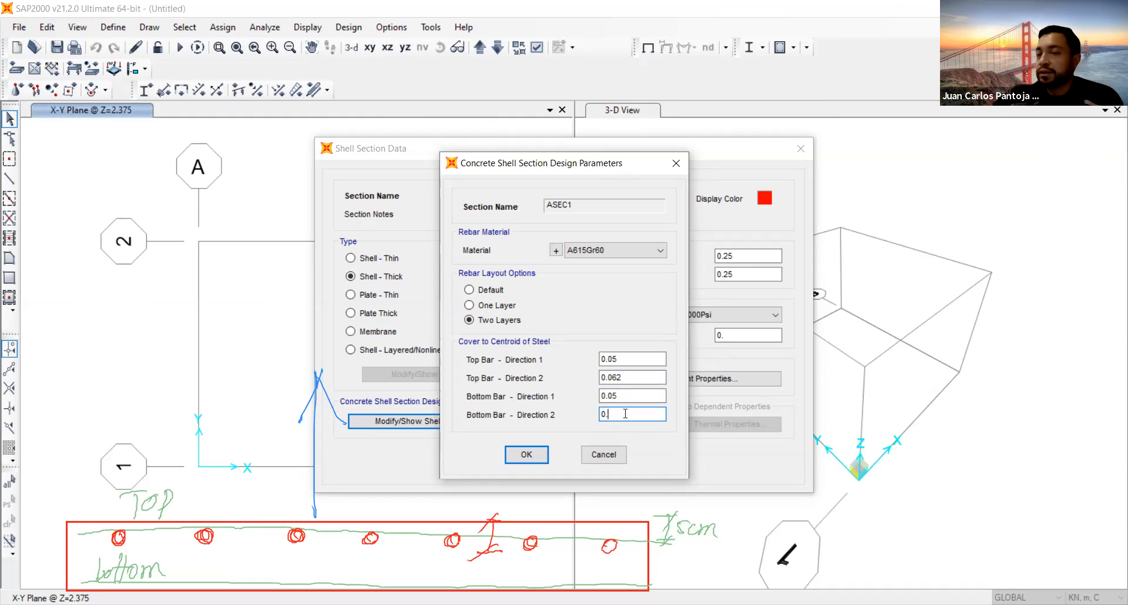
{"action": "type", "text": "062"}
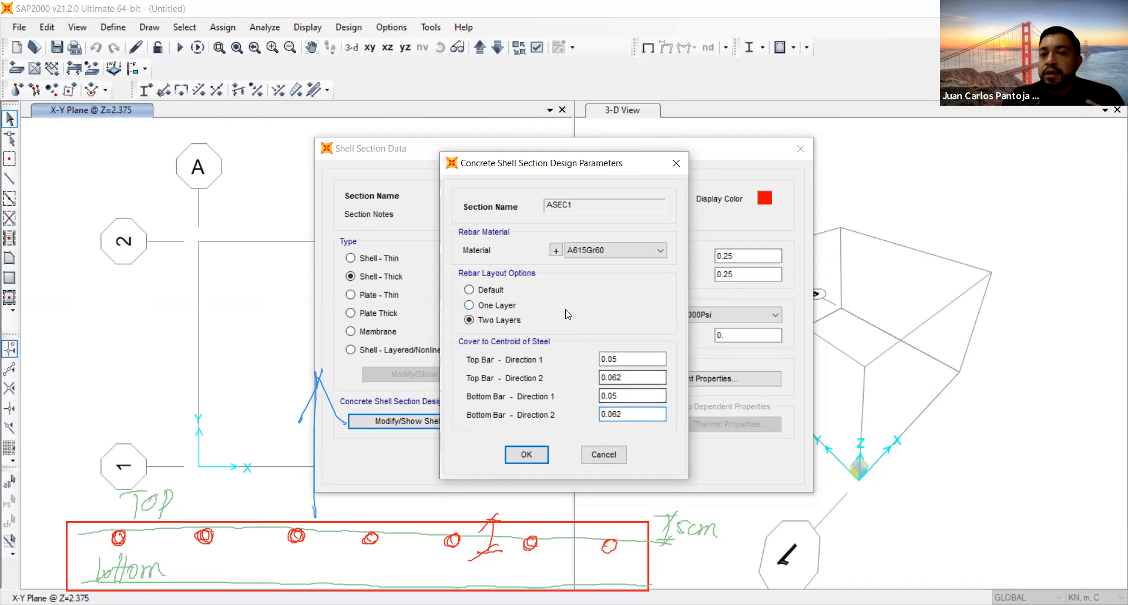
{"action": "left_click", "coordinate": [525, 456]}
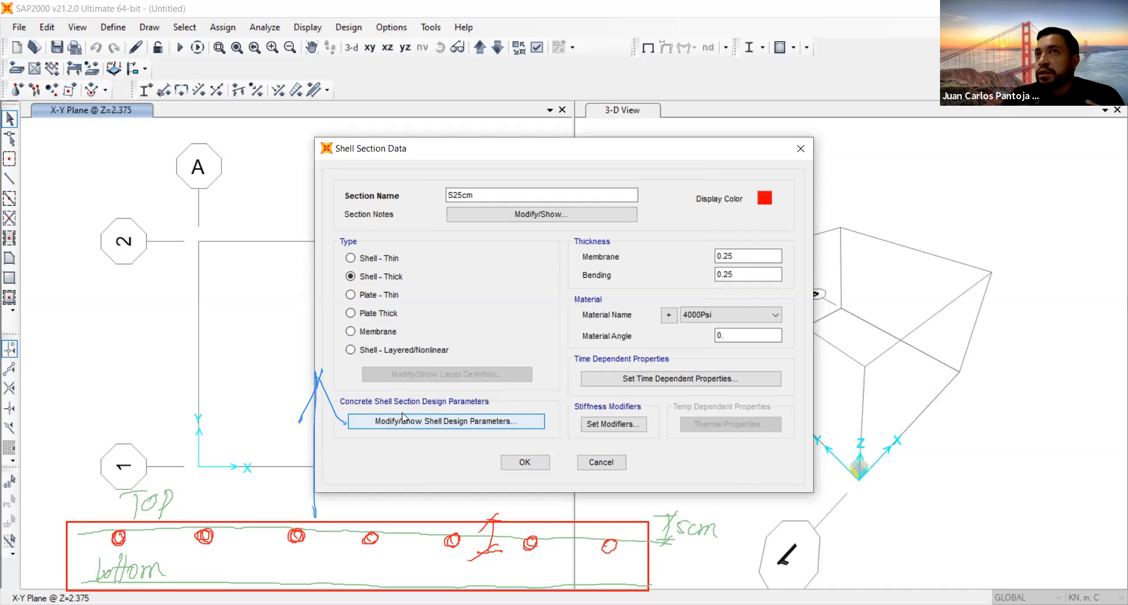
{"action": "left_click", "coordinate": [525, 463]}
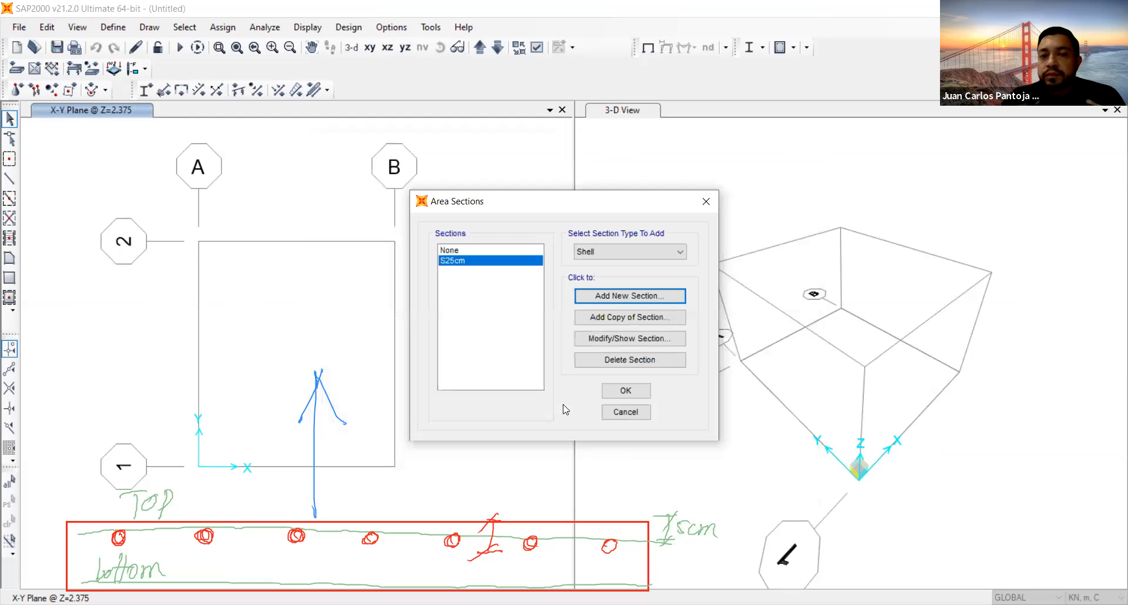
{"action": "left_click", "coordinate": [626, 391]}
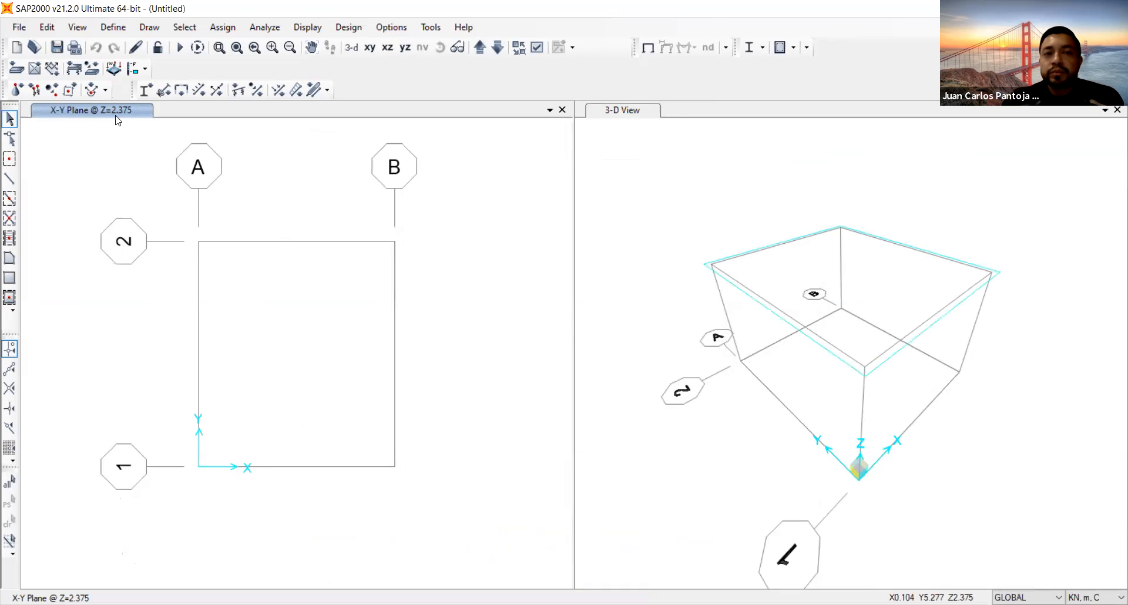
Step: Move the plan view down to Z=0 and quick-draw the tank's base area between grids A-B and 1-2 with section S25cm
{"action": "left_click", "coordinate": [498, 47]}
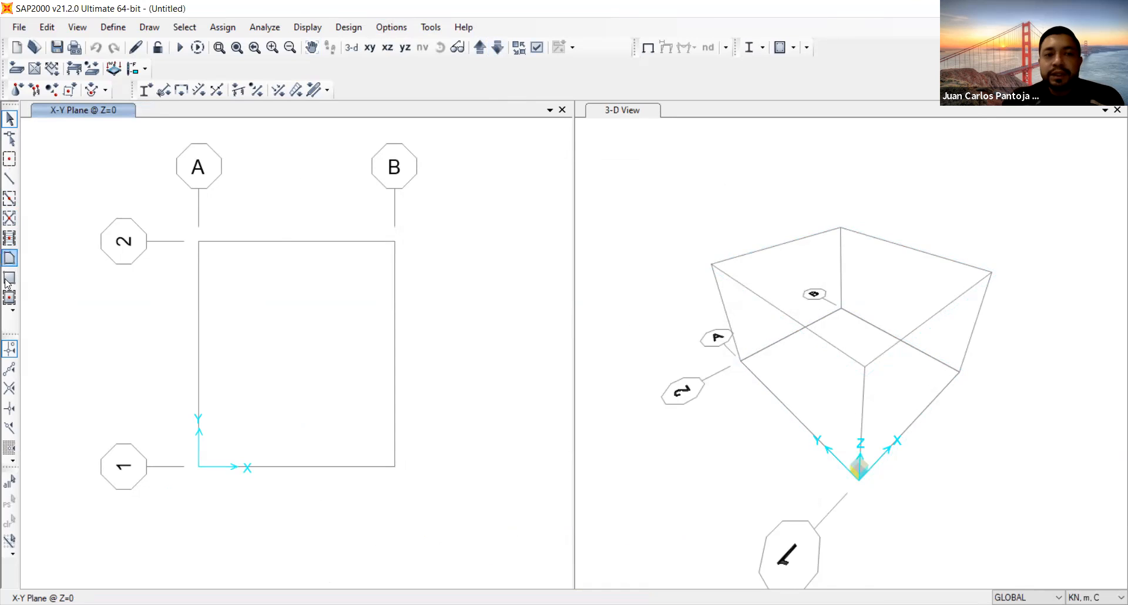
{"action": "left_click", "coordinate": [10, 299]}
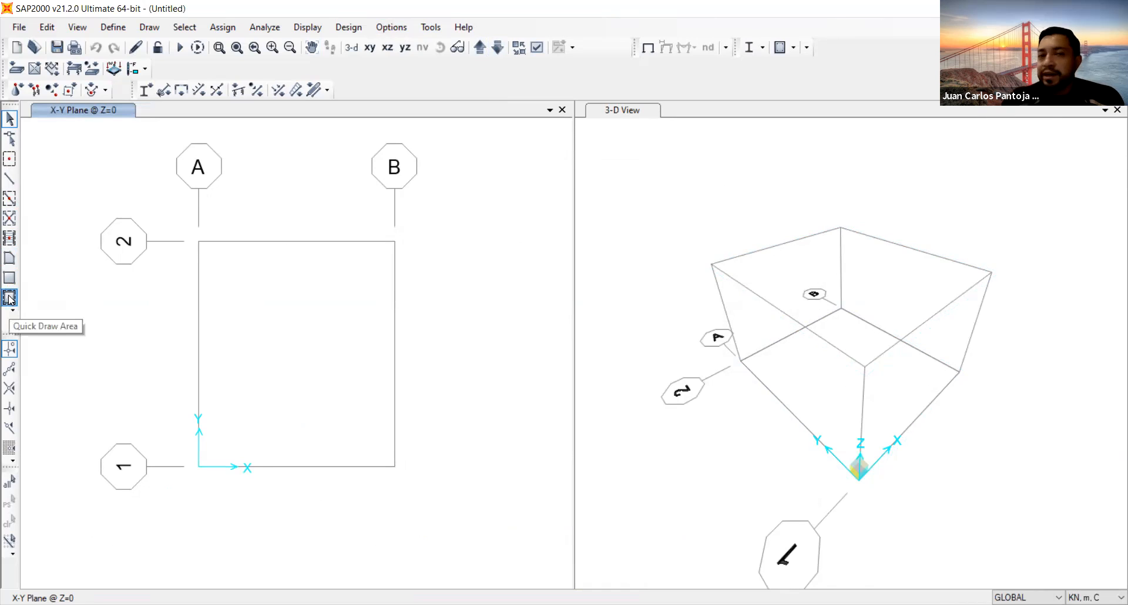
{"action": "left_click", "coordinate": [629, 288]}
{"action": "left_click", "coordinate": [623, 290]}
{"action": "left_click", "coordinate": [623, 290]}
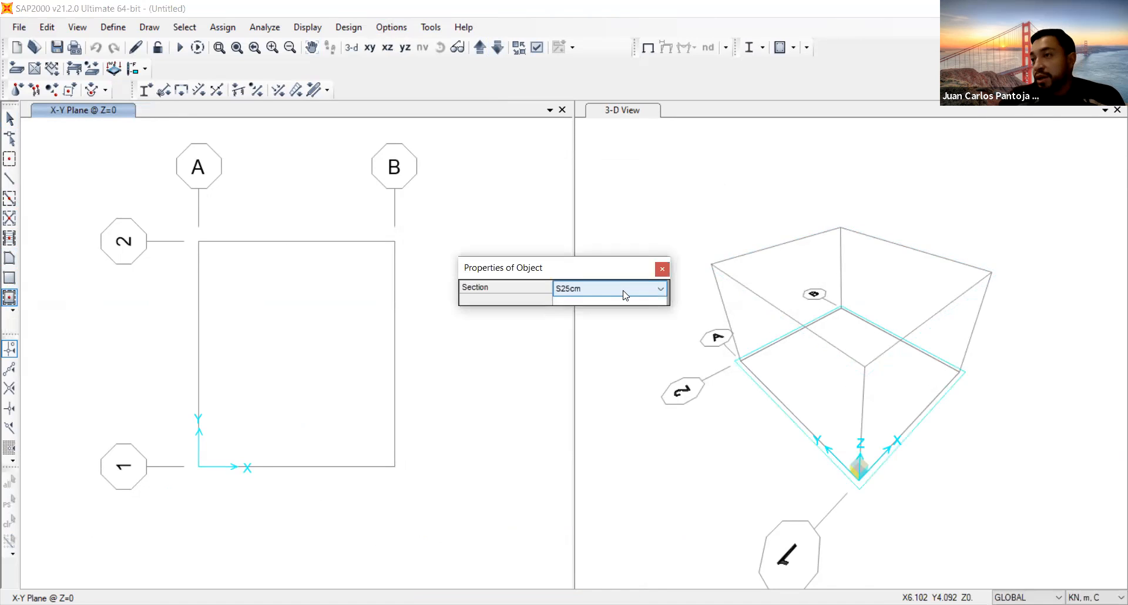
{"action": "left_click", "coordinate": [302, 333]}
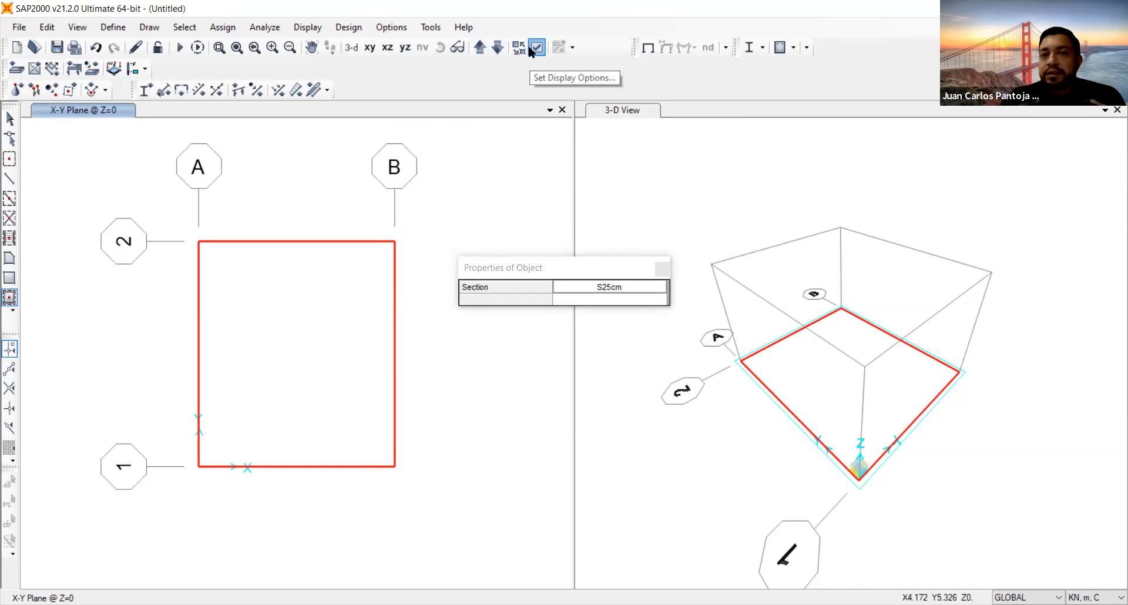
Step: Turn on Fill Objects in the display options and apply it to all windows
{"action": "left_click", "coordinate": [496, 117]}
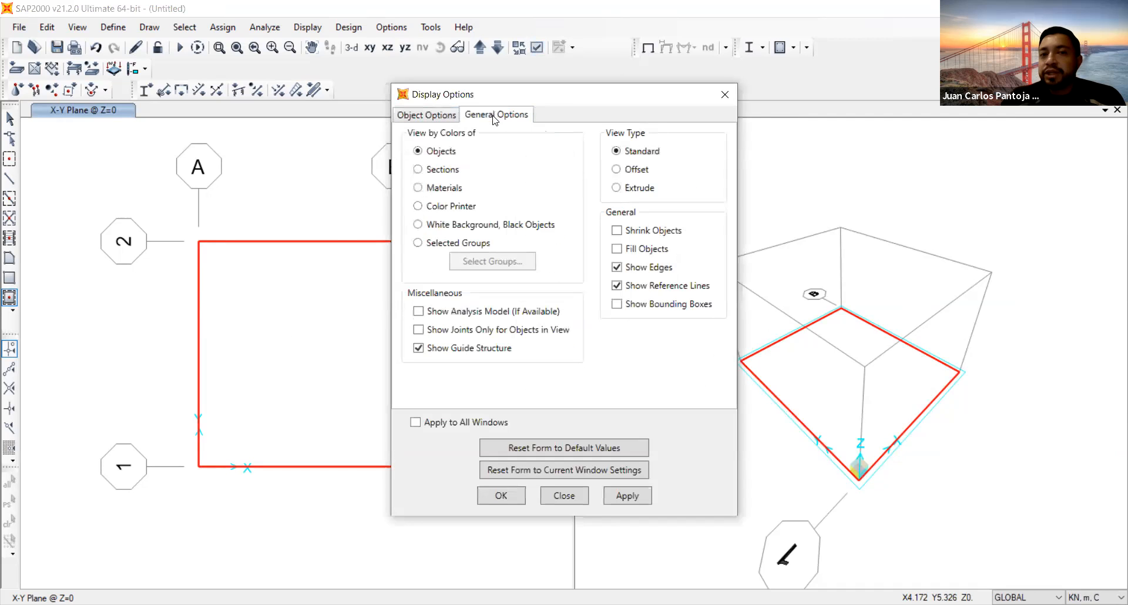
{"action": "left_click", "coordinate": [441, 117]}
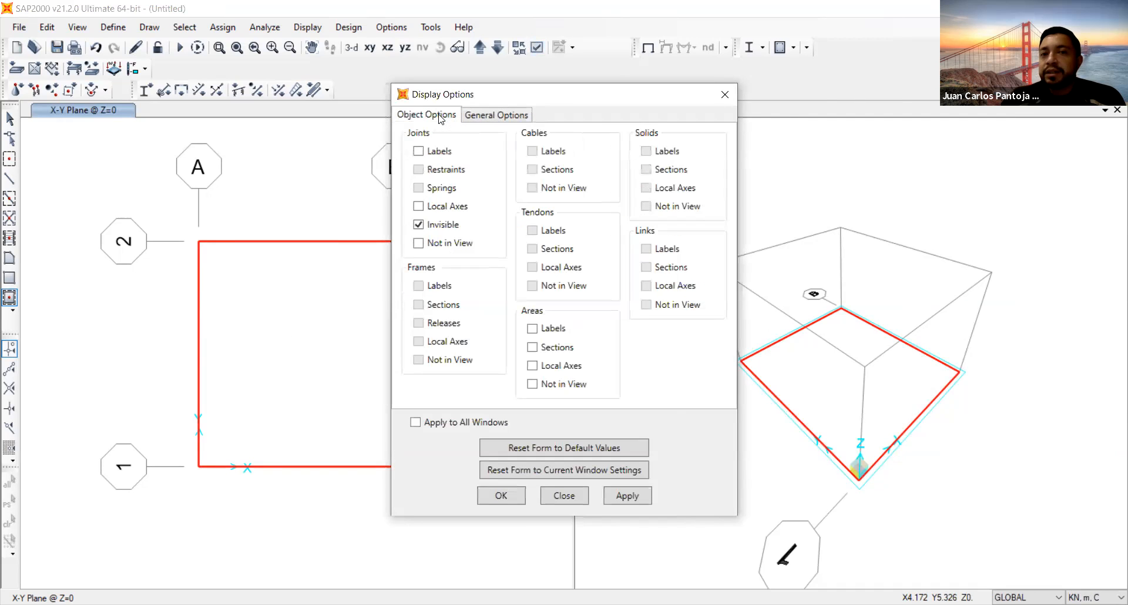
{"action": "left_click", "coordinate": [507, 120]}
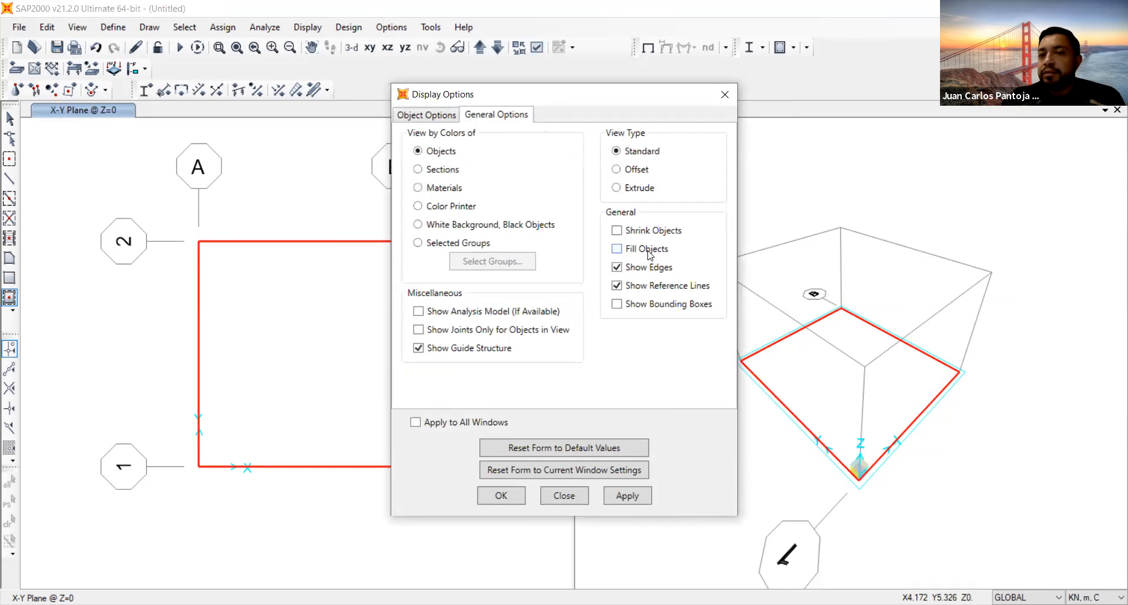
{"action": "left_click", "coordinate": [617, 249]}
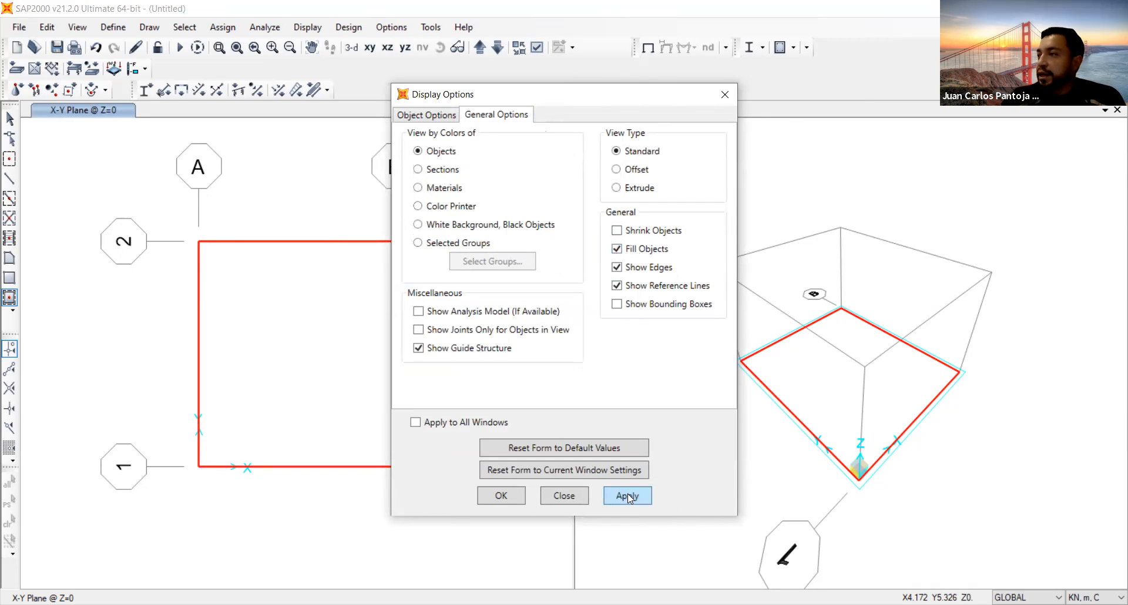
{"action": "left_click", "coordinate": [450, 423]}
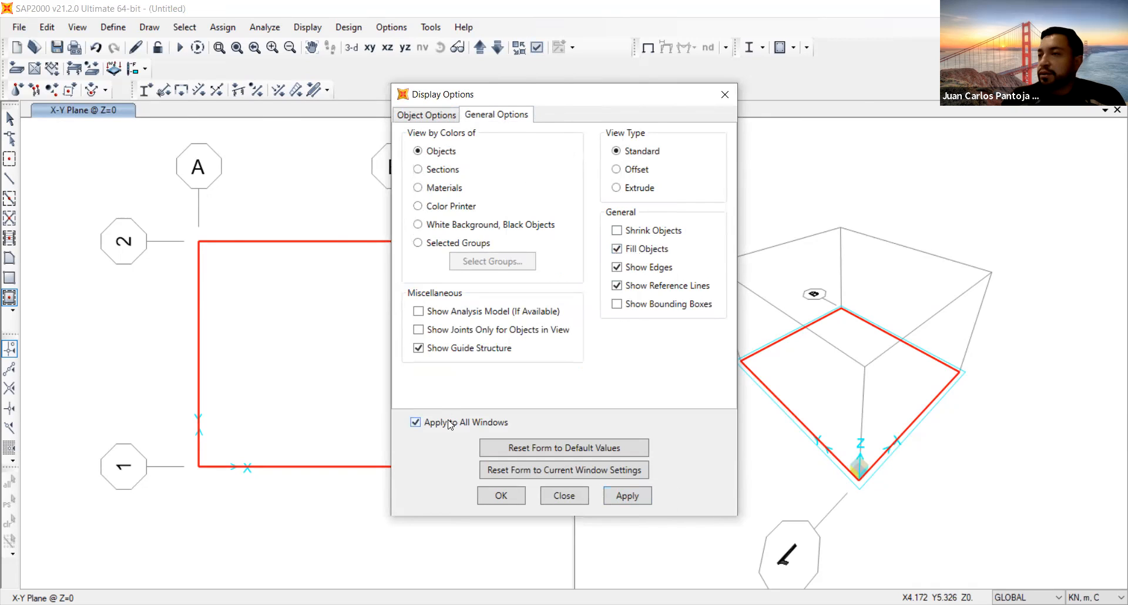
{"action": "left_click", "coordinate": [639, 496]}
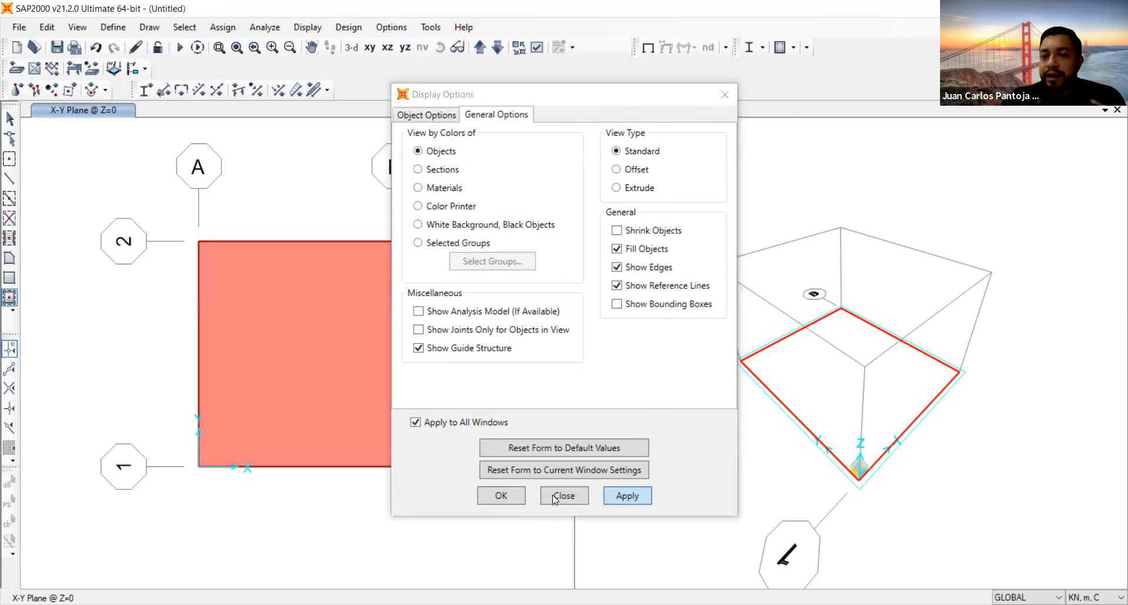
{"action": "left_click", "coordinate": [501, 496]}
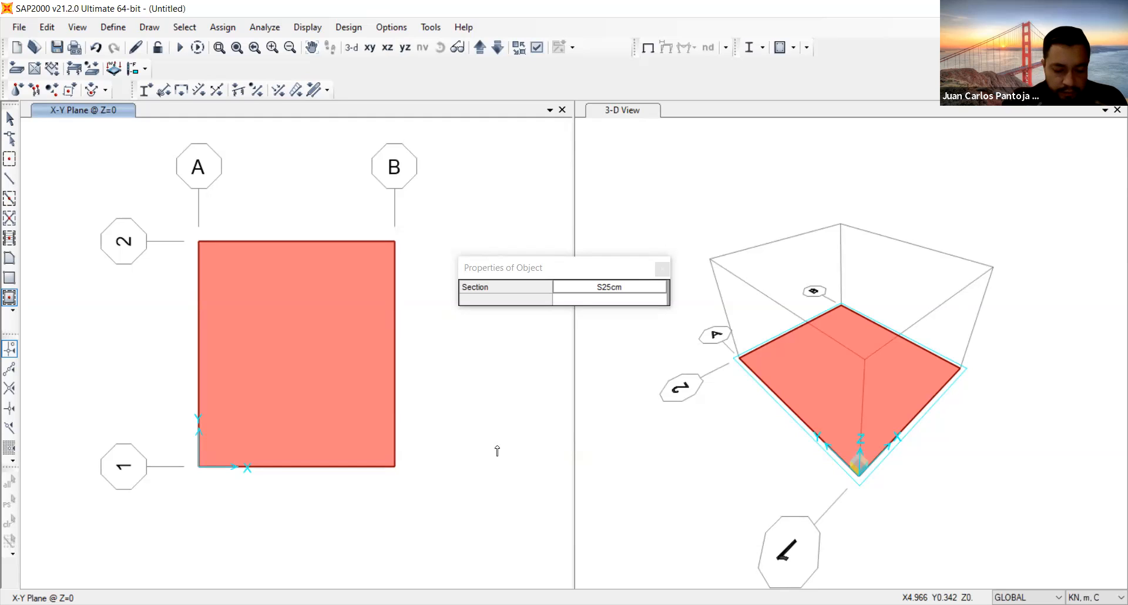
Step: End the area drawing, select the base area and turn off the Invisible display option for joints in the plan view
{"action": "key", "text": "Escape"}
{"action": "left_click", "coordinate": [307, 317]}
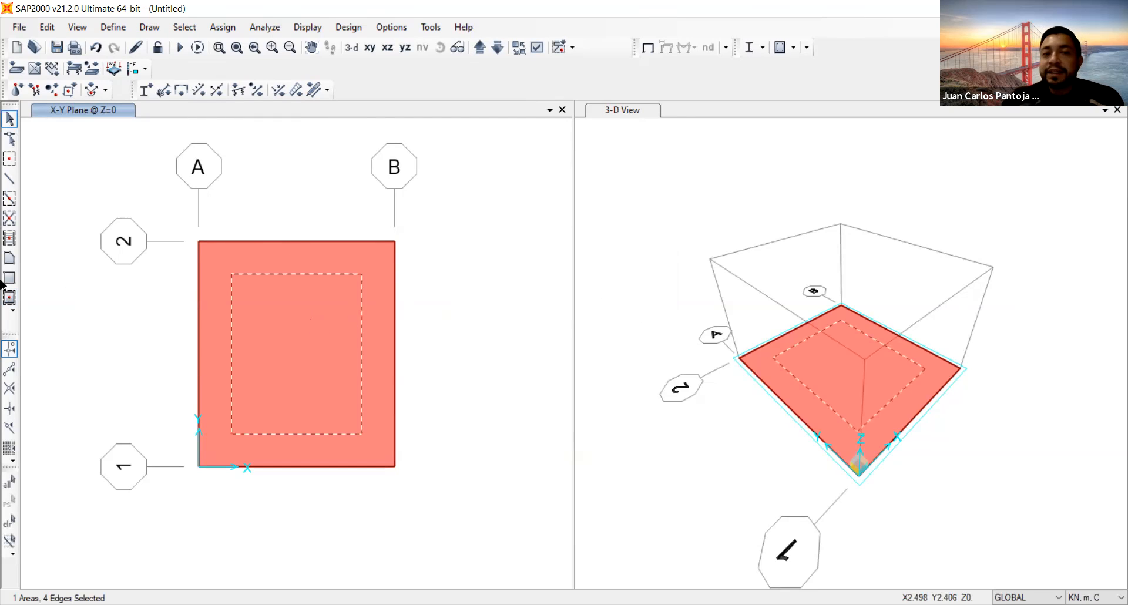
{"action": "left_click", "coordinate": [536, 48]}
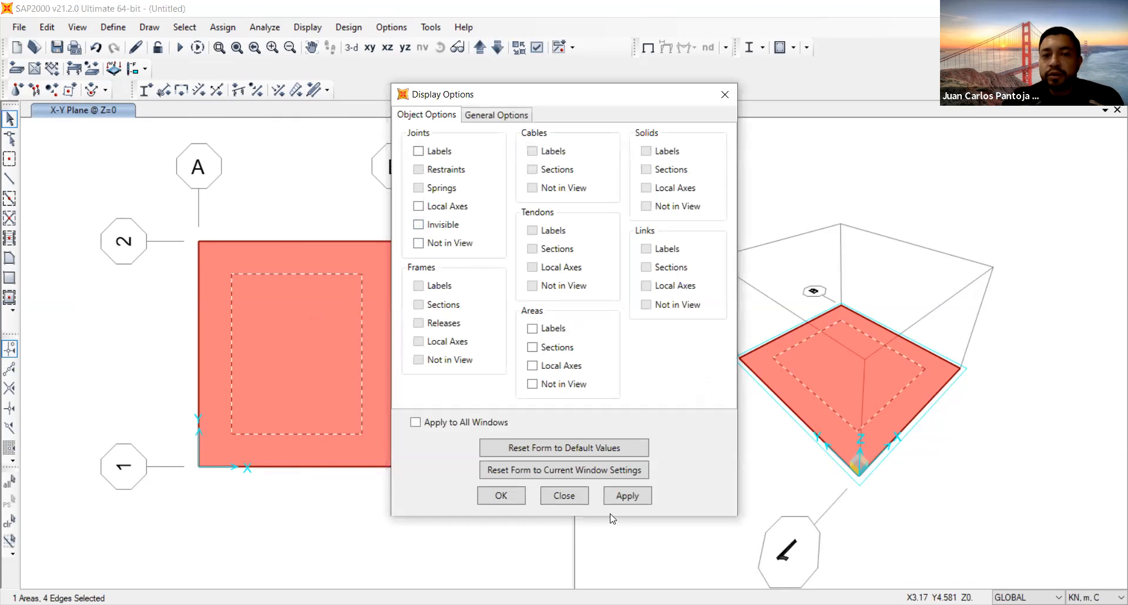
{"action": "left_click", "coordinate": [626, 496]}
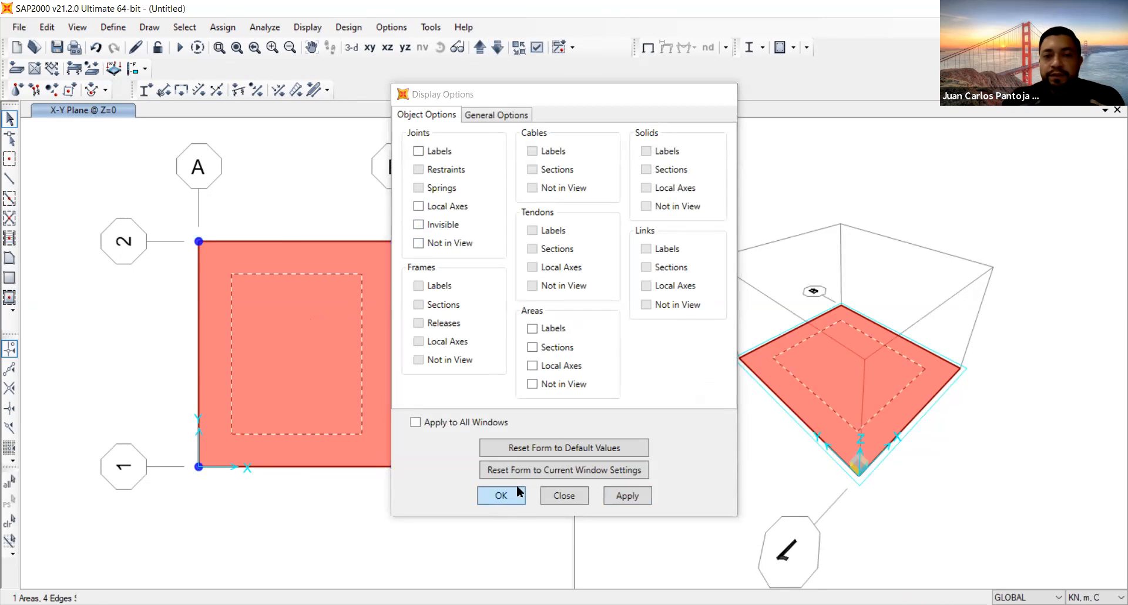
{"action": "left_click", "coordinate": [501, 496]}
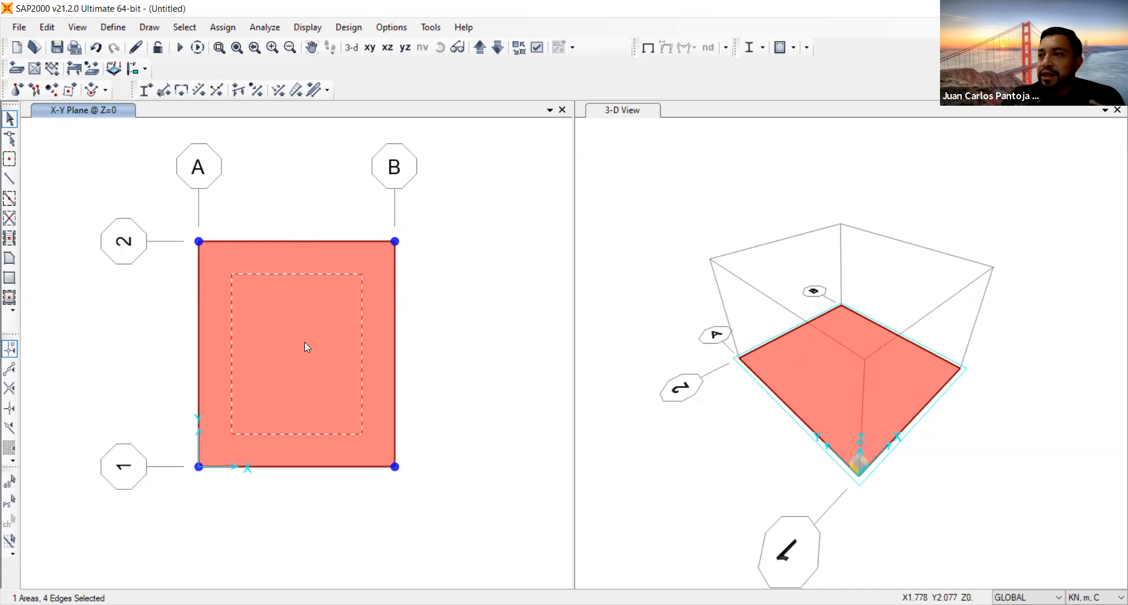
{"action": "left_click", "coordinate": [47, 27]}
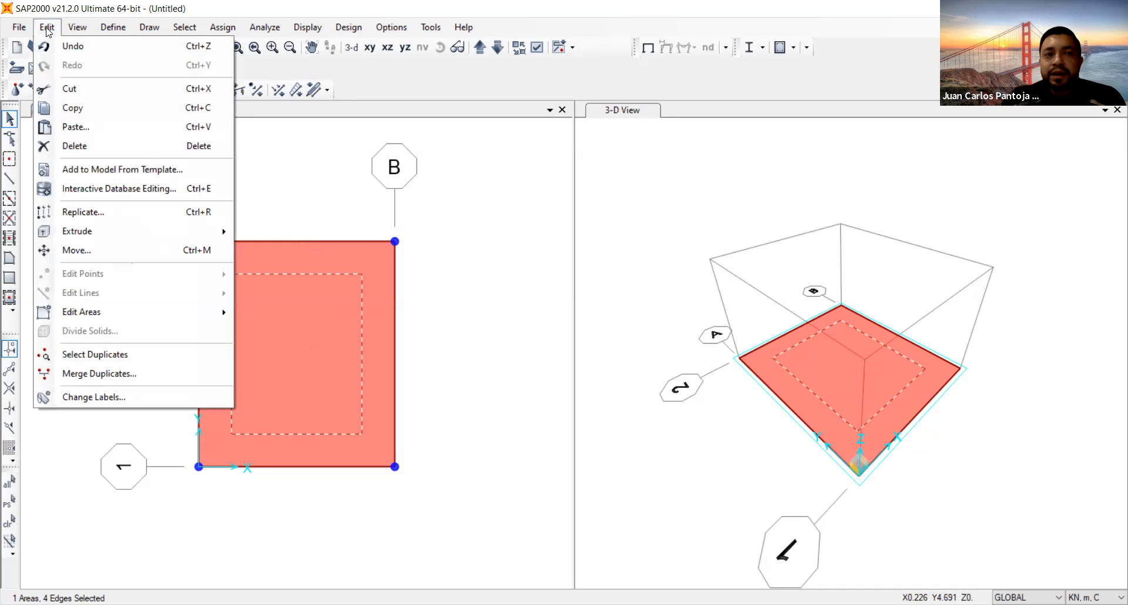
{"action": "mouse_move", "coordinate": [176, 313]}
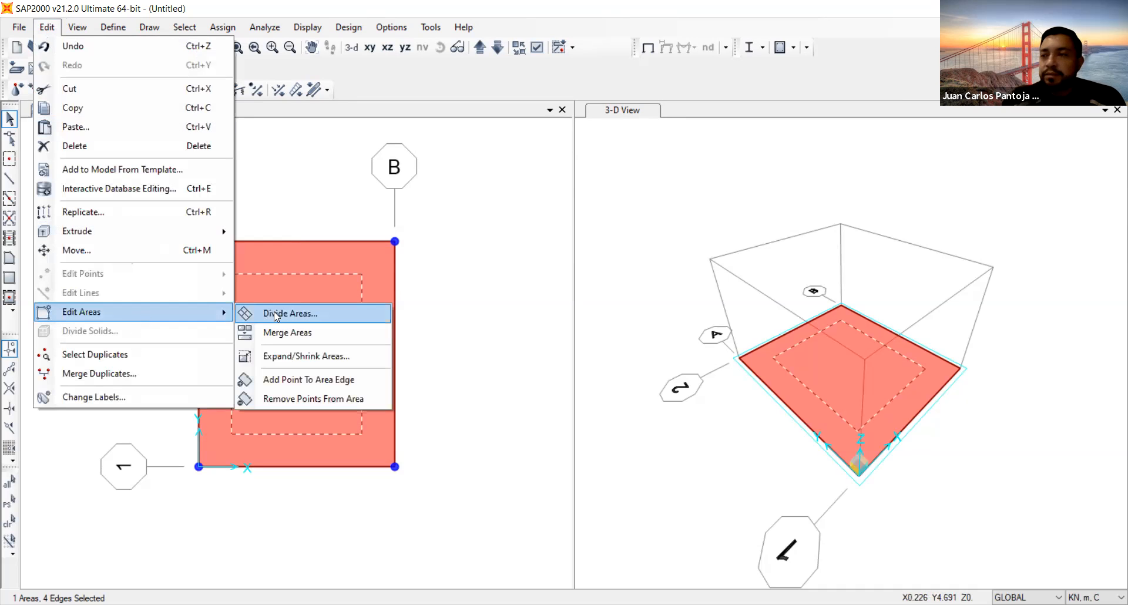
{"action": "left_click", "coordinate": [275, 313]}
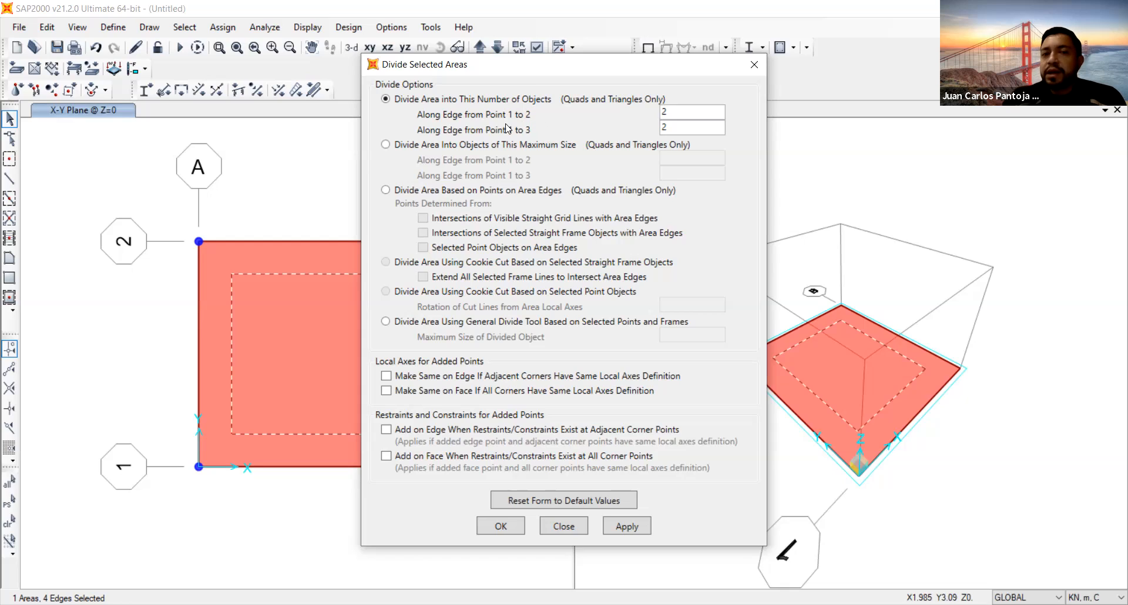
{"action": "left_click", "coordinate": [752, 65]}
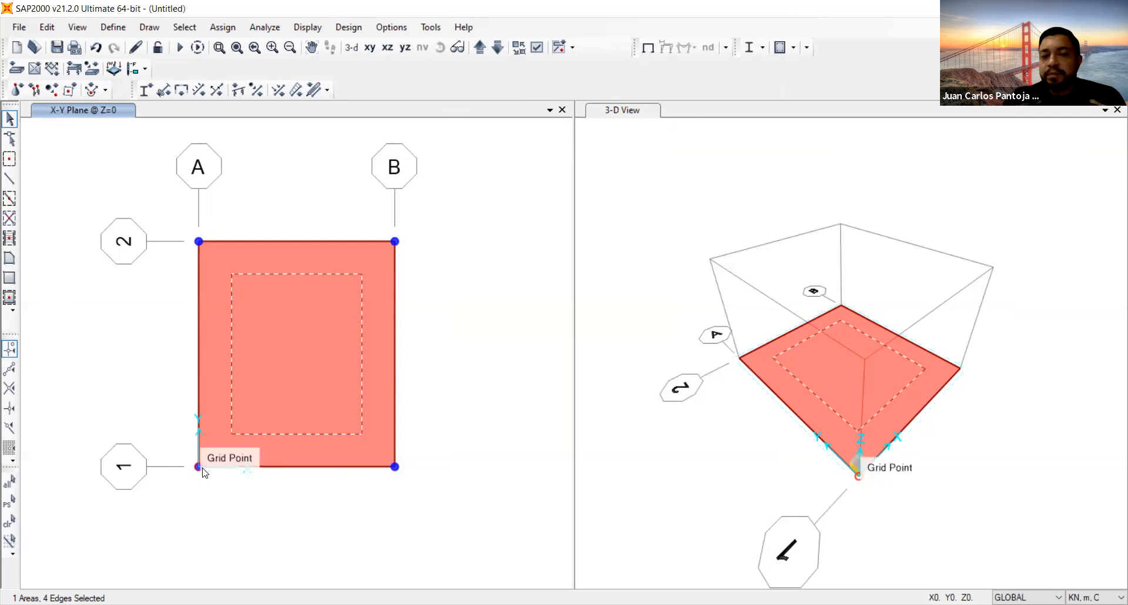
Step: Examine the location, assignments and loads of the base's corner joint at grid intersection A-1
{"action": "right_click", "coordinate": [199, 467]}
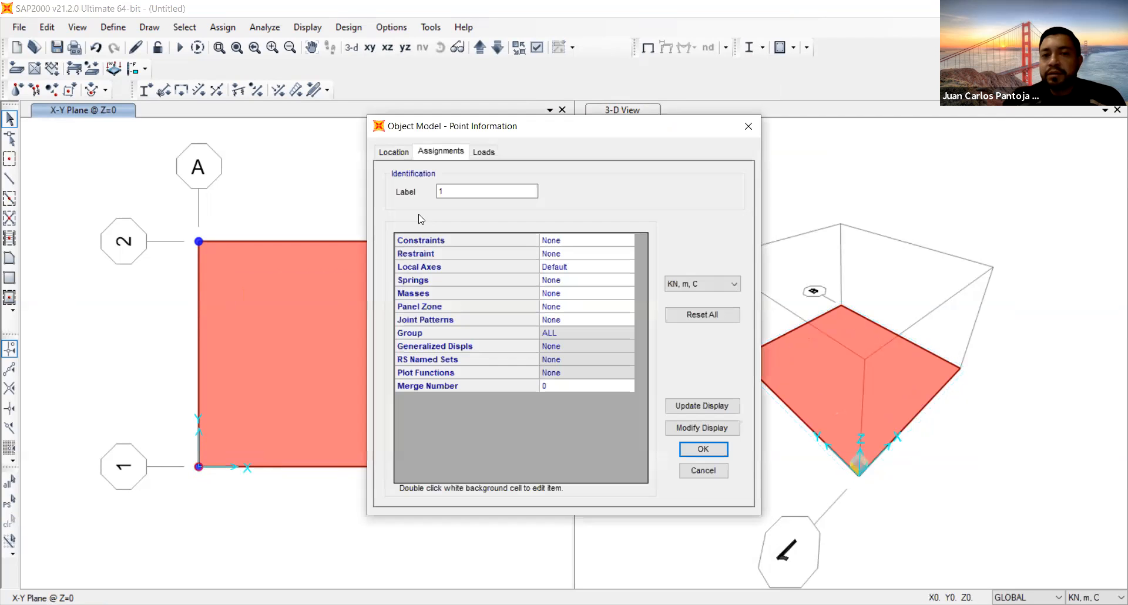
{"action": "left_click", "coordinate": [394, 152]}
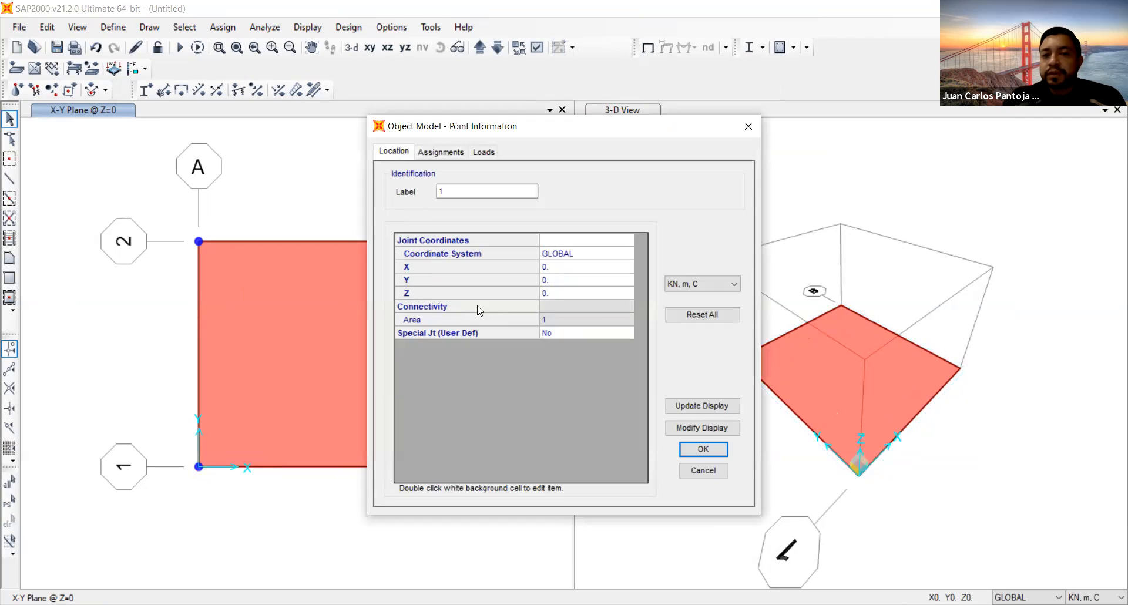
{"action": "left_click", "coordinate": [568, 320]}
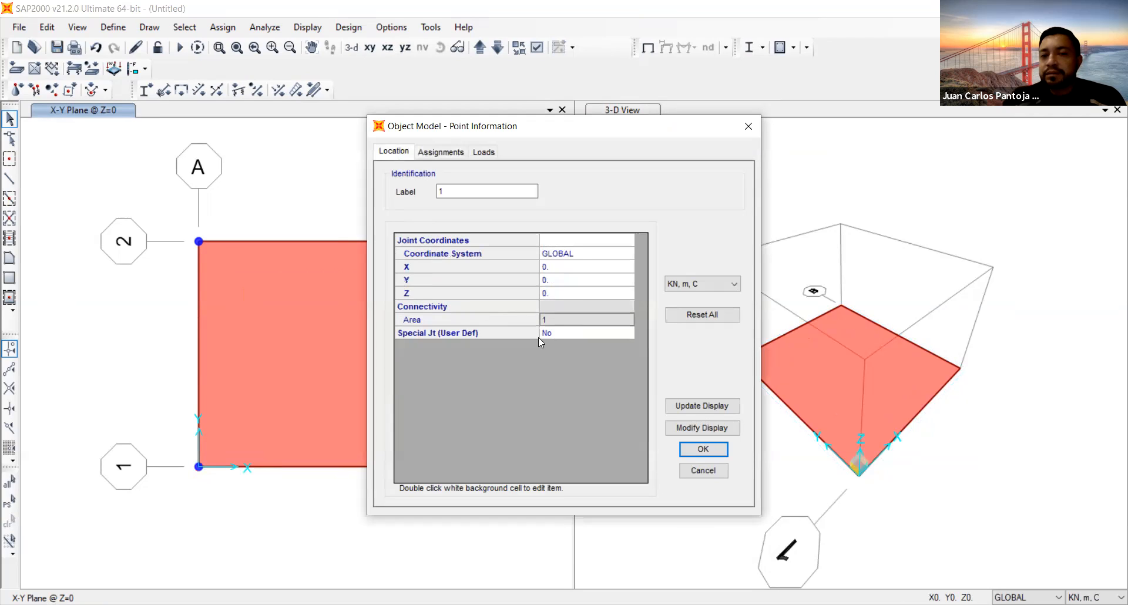
{"action": "left_click", "coordinate": [484, 152]}
{"action": "left_click", "coordinate": [445, 153]}
{"action": "left_click", "coordinate": [407, 153]}
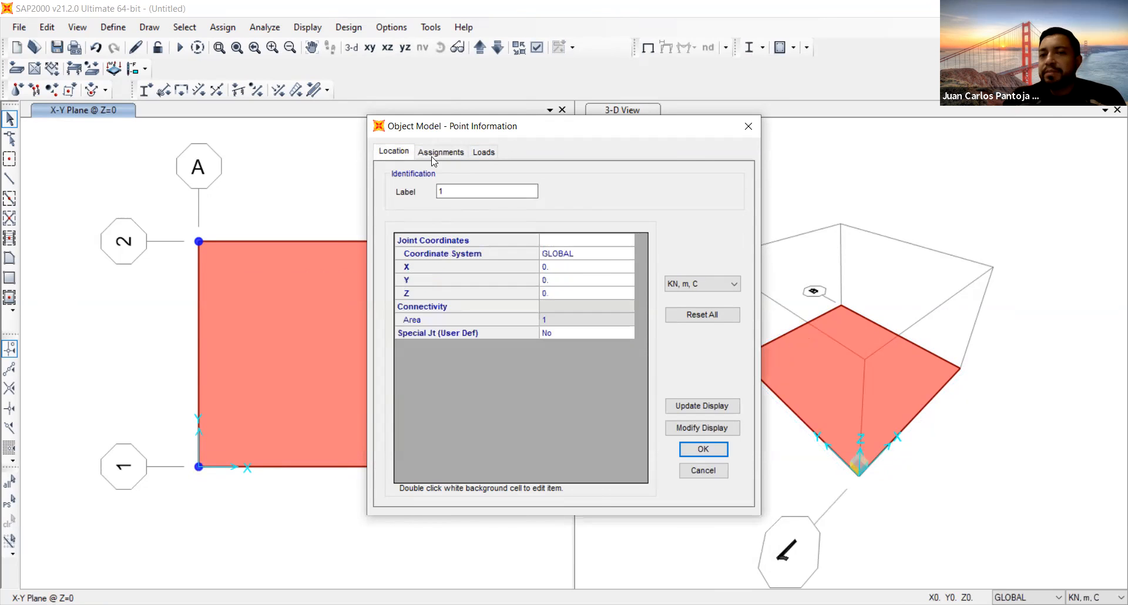
{"action": "left_click", "coordinate": [754, 126]}
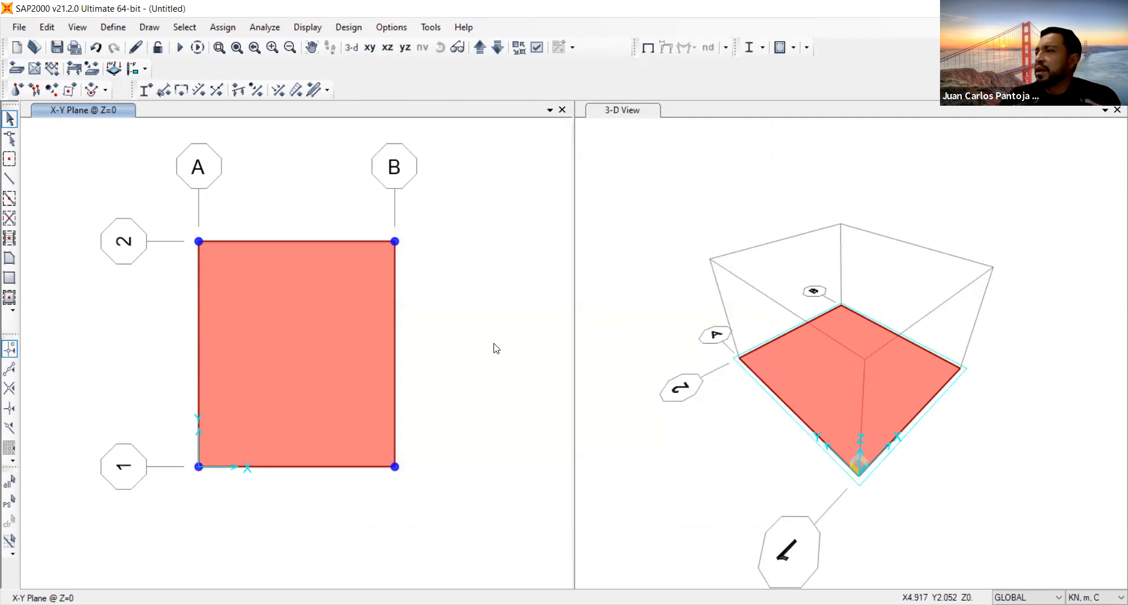
Step: Divide the tank's base area into objects with a maximum size of 0.25 m along both edge directions
{"action": "left_click", "coordinate": [285, 304]}
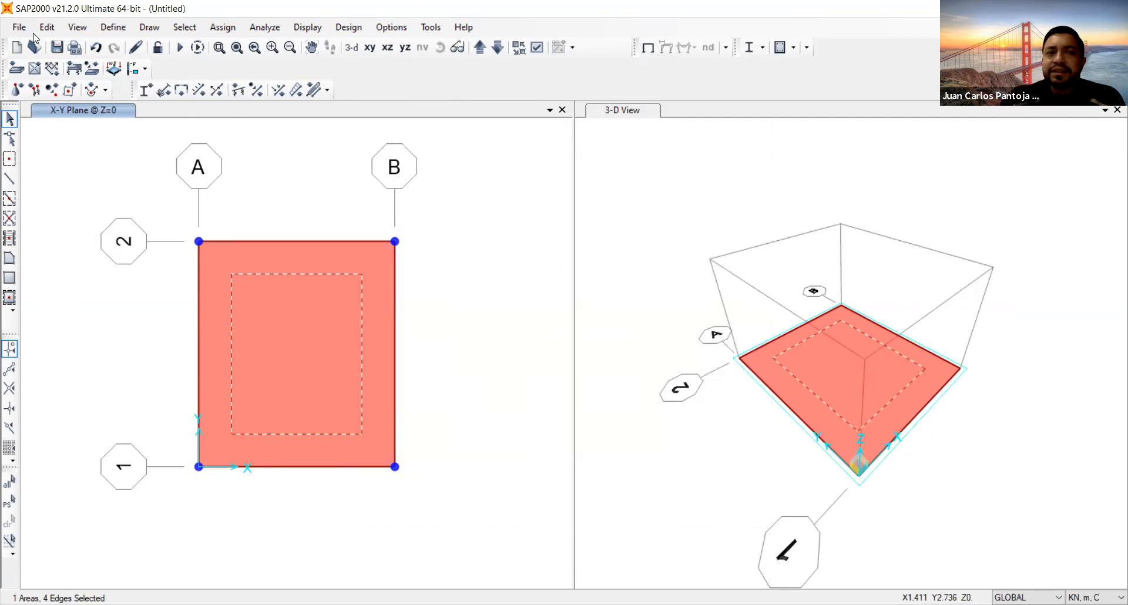
{"action": "left_click", "coordinate": [47, 27]}
{"action": "mouse_move", "coordinate": [183, 312]}
{"action": "left_click", "coordinate": [316, 312]}
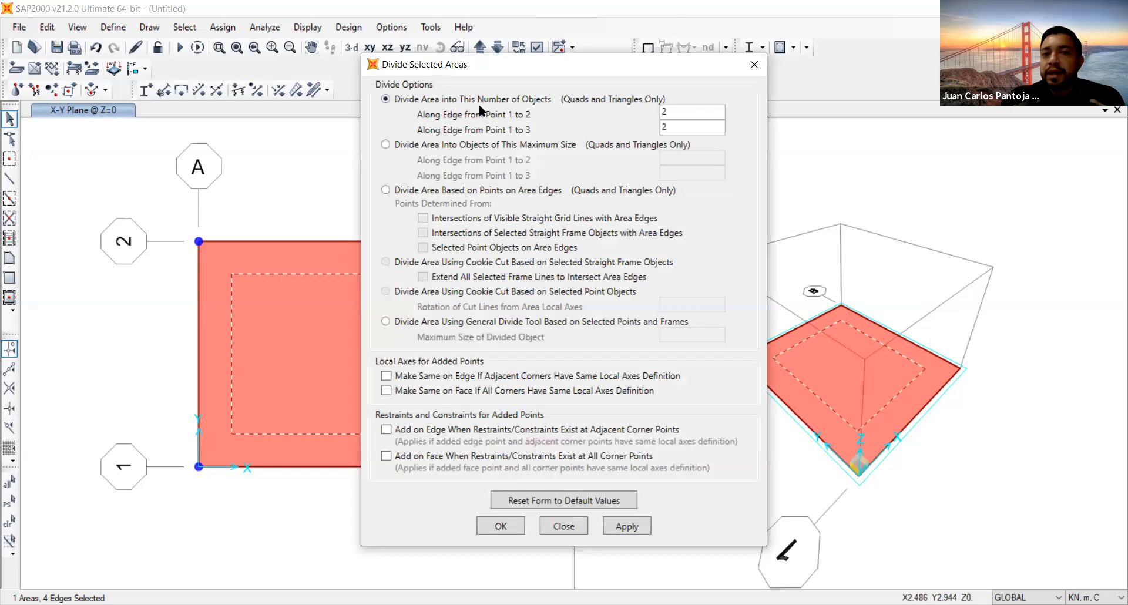
{"action": "left_click", "coordinate": [459, 145]}
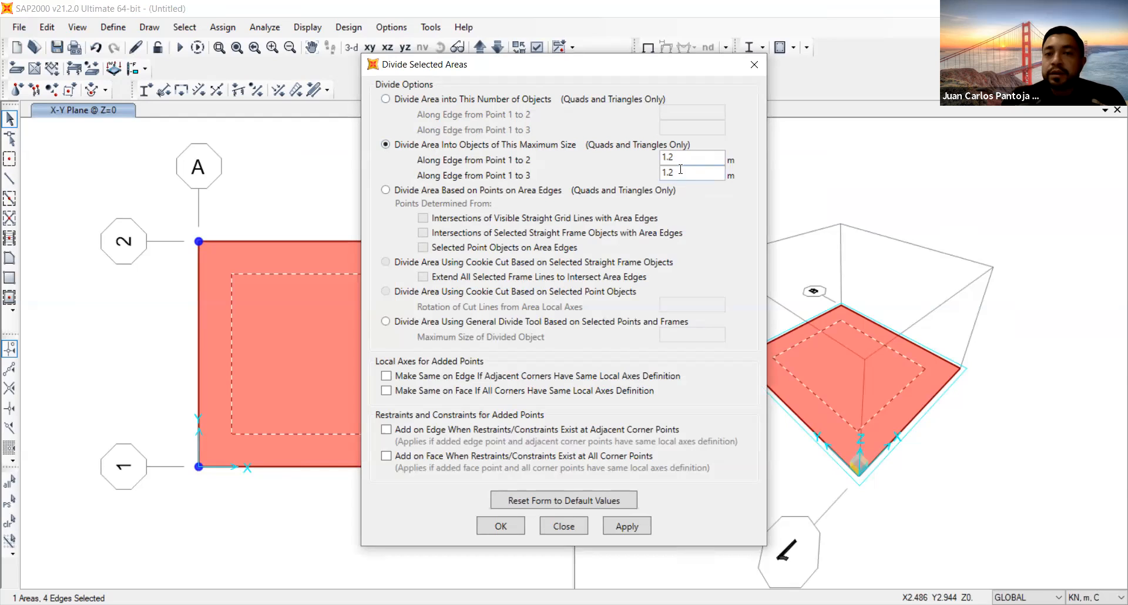
{"action": "left_click_drag", "start_coordinate": [674, 157], "coordinate": [647, 164]}
{"action": "type", "text": "0.25"}
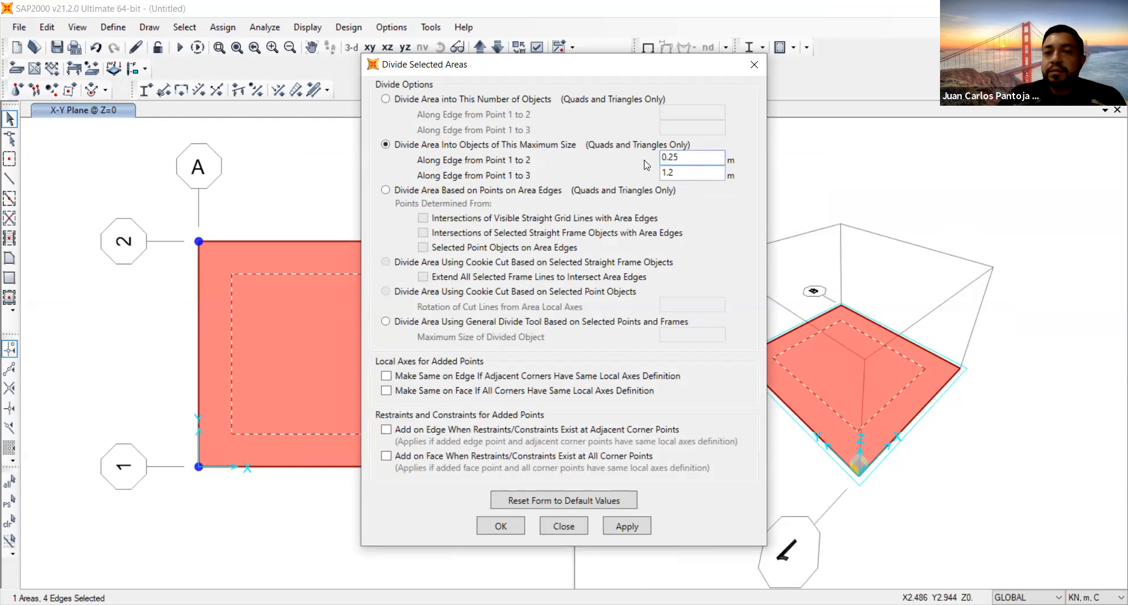
{"action": "double_click", "coordinate": [688, 169]}
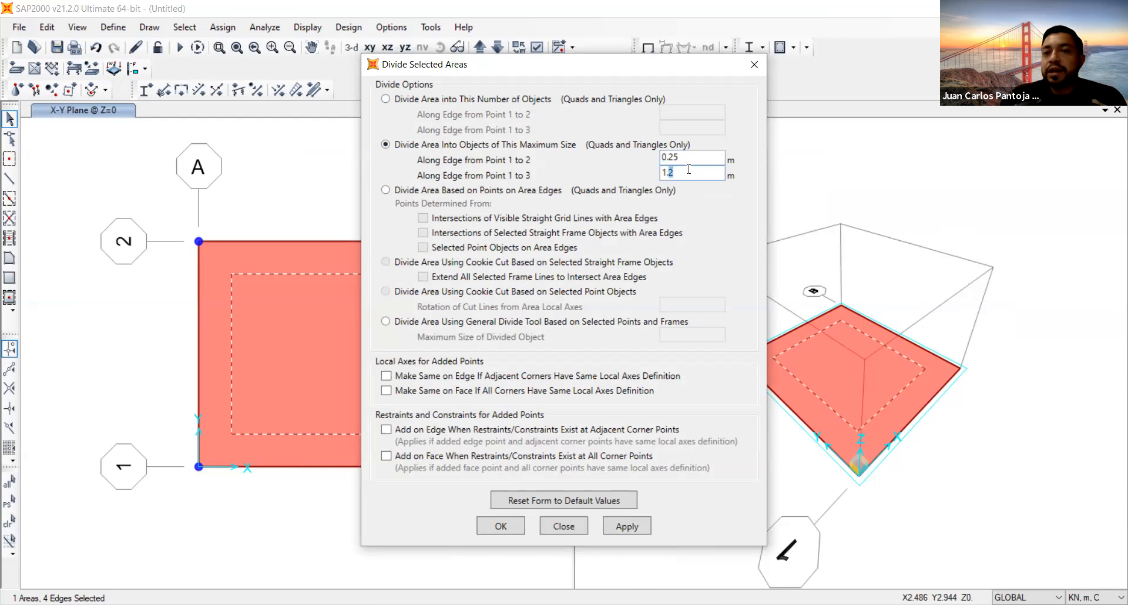
{"action": "left_click_drag", "start_coordinate": [689, 169], "coordinate": [594, 165]}
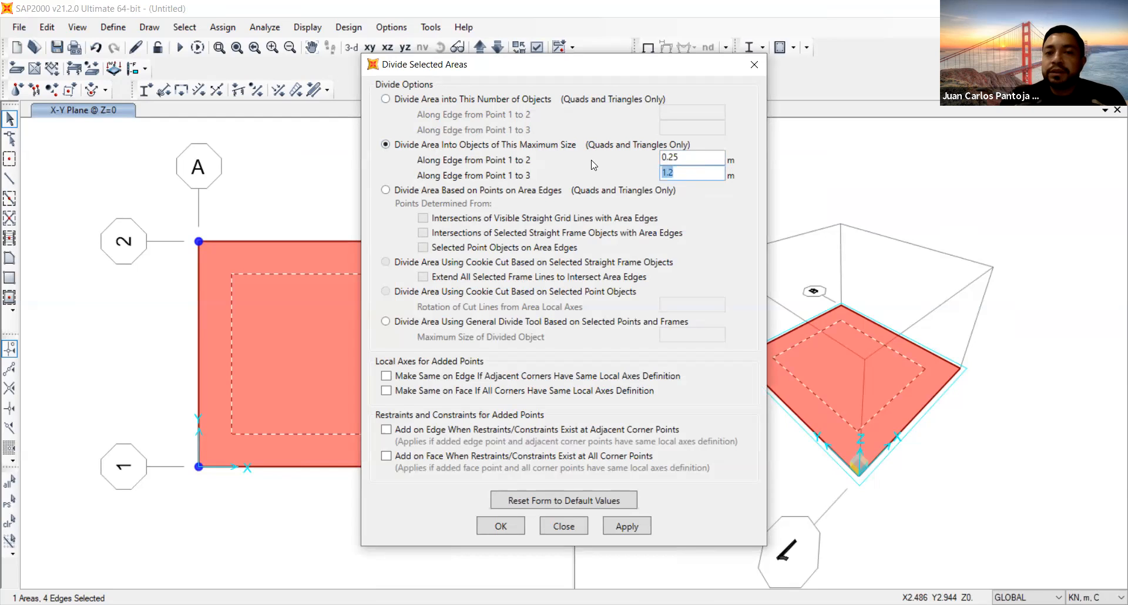
{"action": "type", "text": "0.25"}
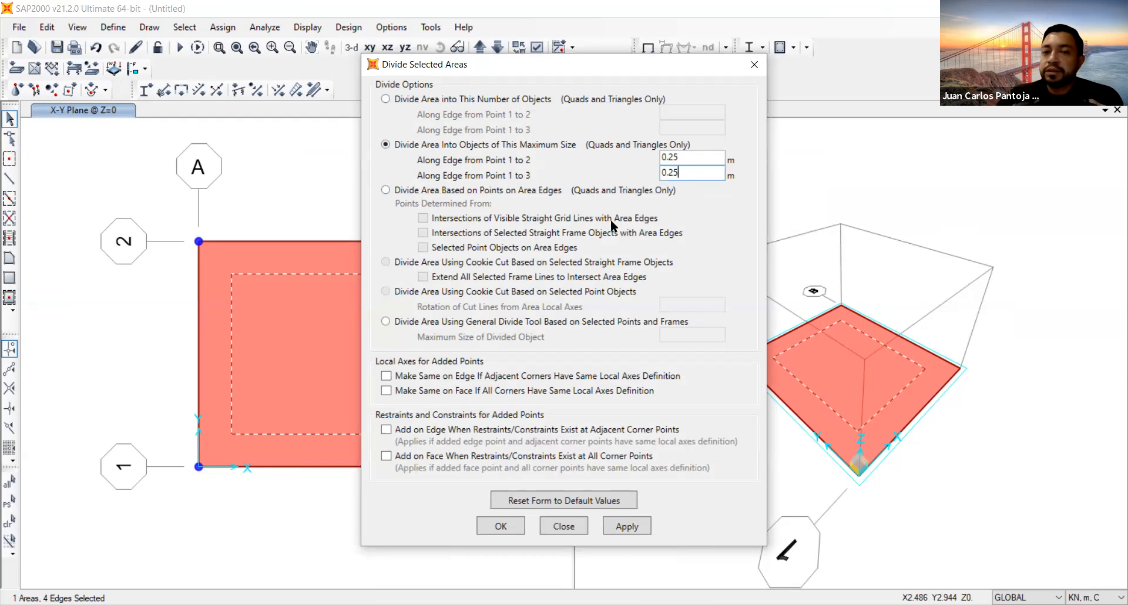
{"action": "left_click", "coordinate": [502, 525]}
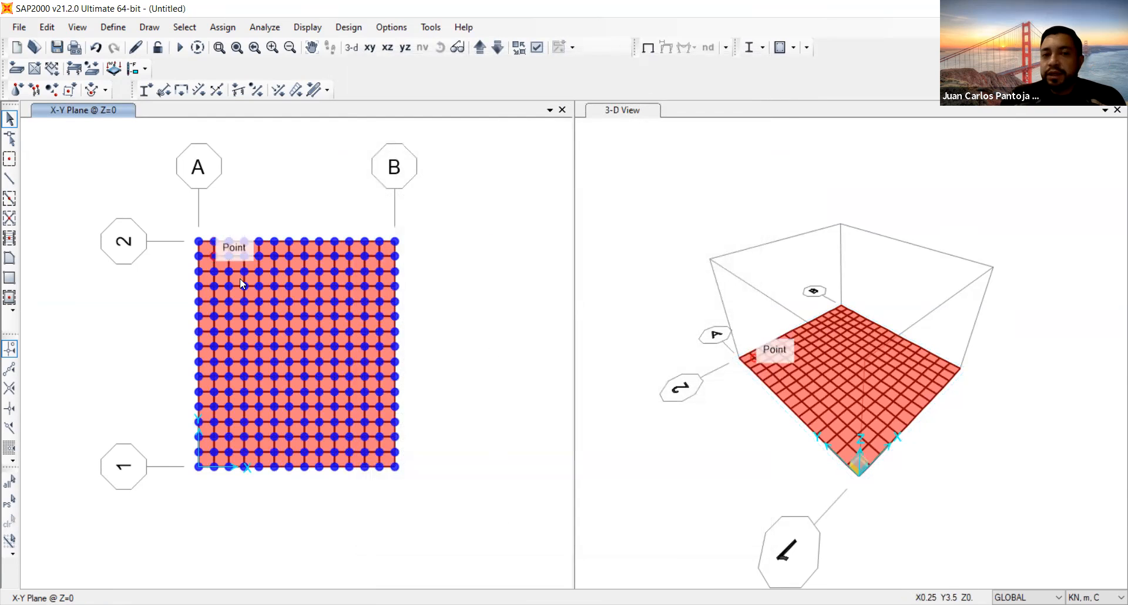
Step: Turn on the Invisible display option for joints in the plan view and select a single element of the base mesh
{"action": "left_click", "coordinate": [536, 49]}
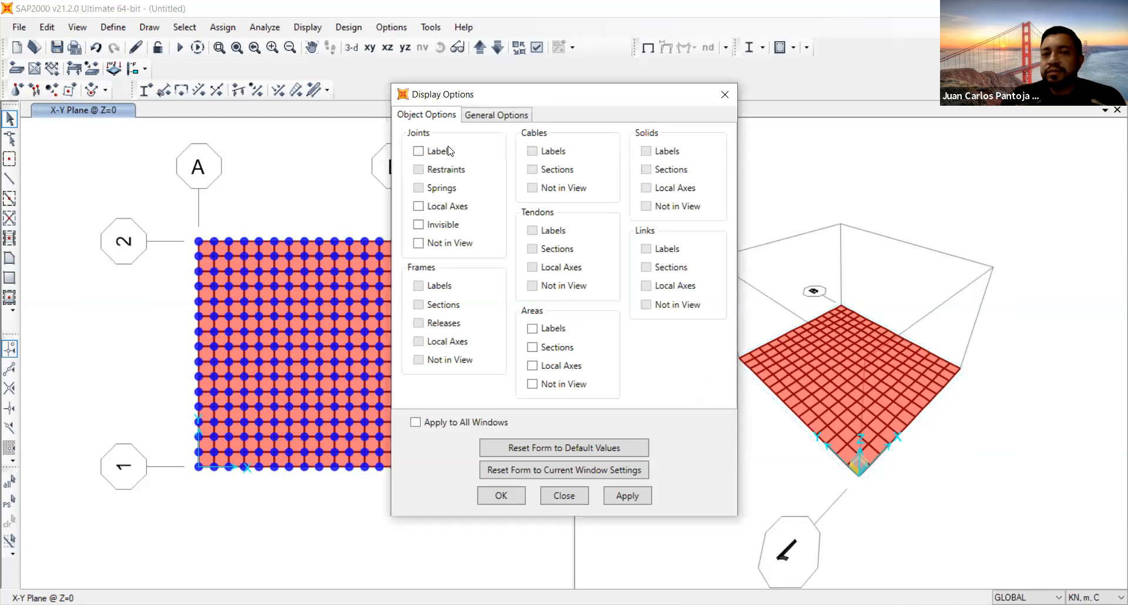
{"action": "left_click", "coordinate": [418, 224]}
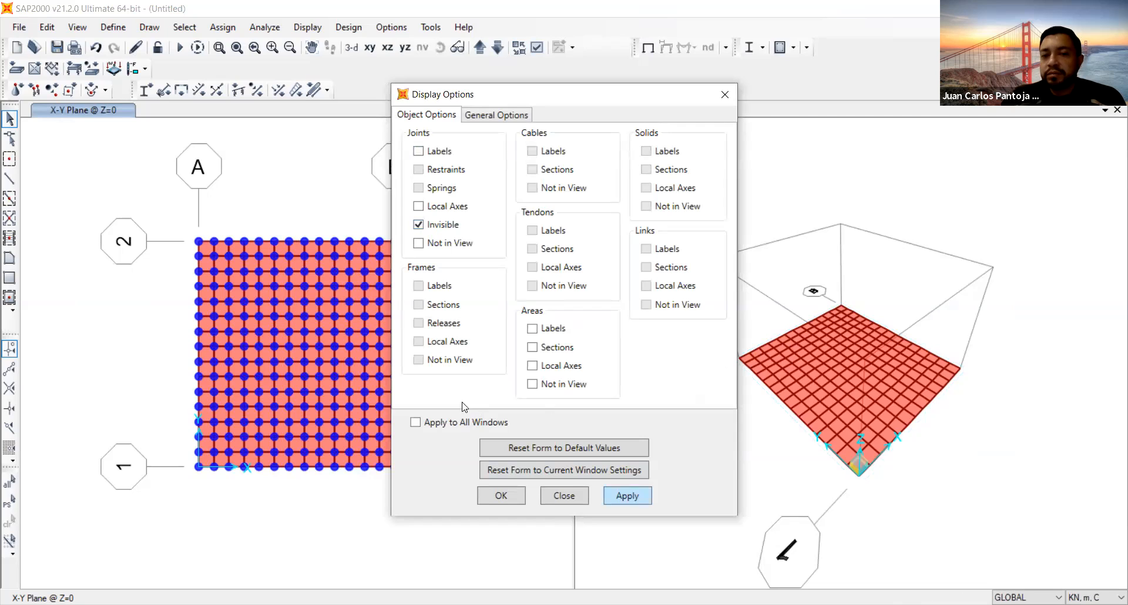
{"action": "left_click", "coordinate": [517, 496]}
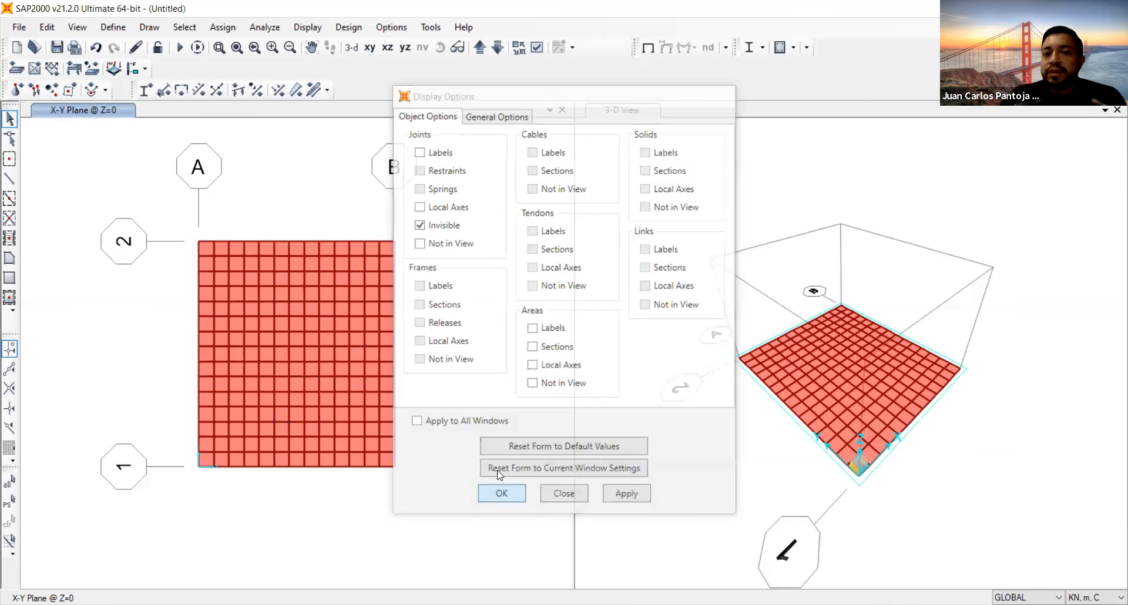
{"action": "left_click", "coordinate": [239, 299]}
{"action": "scroll", "coordinate": [239, 299], "scroll_direction": "up", "scroll_amount": 5}
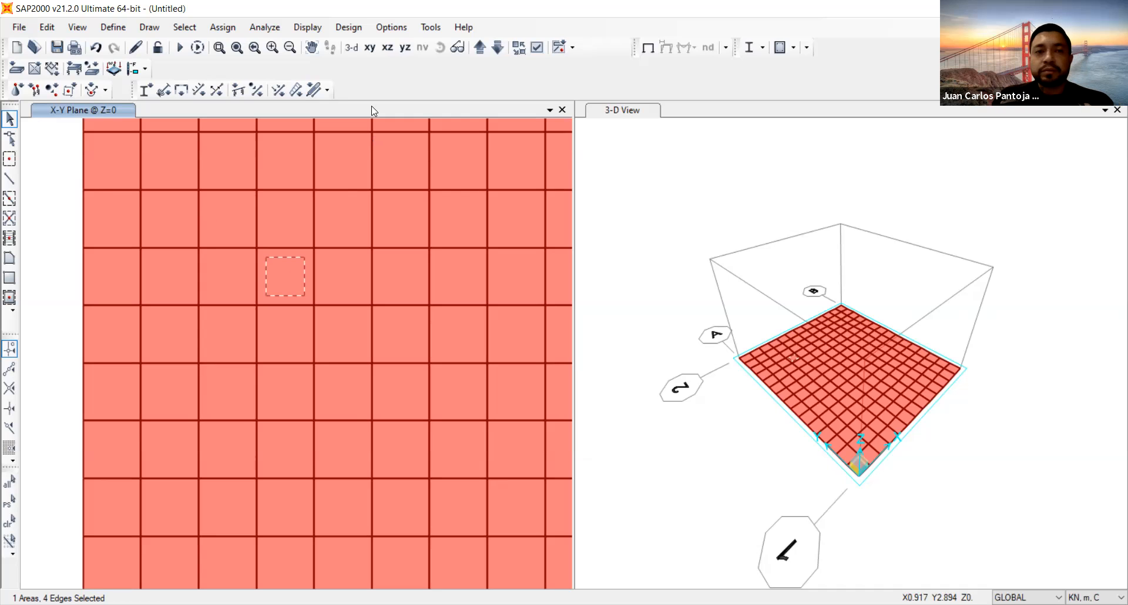
{"action": "left_click", "coordinate": [237, 47]}
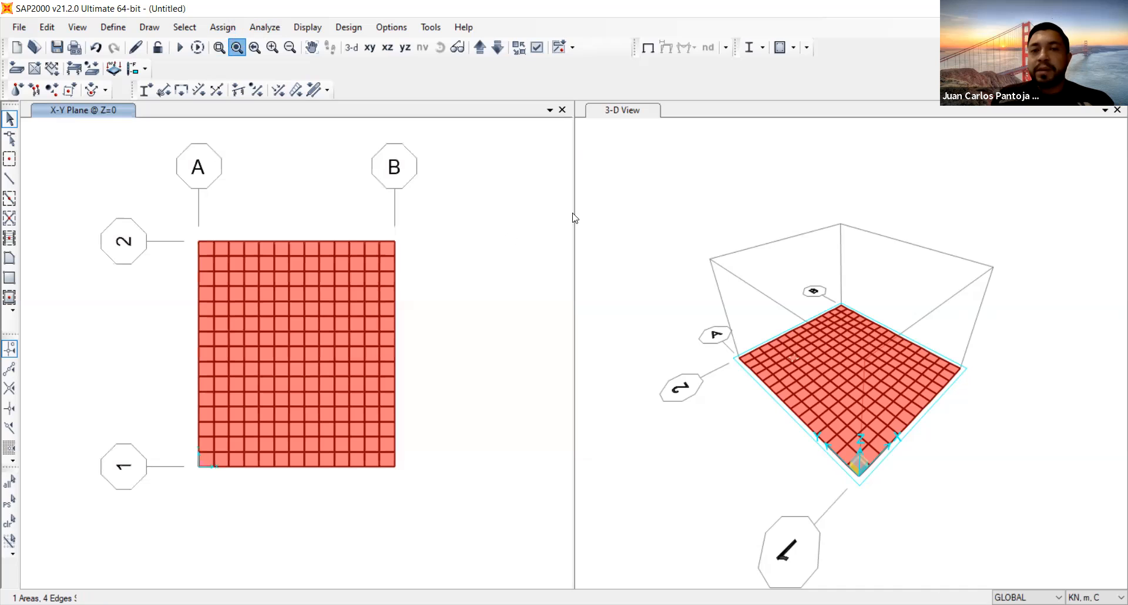
Step: Display the local axes of the areas in the plan view
{"action": "left_click", "coordinate": [537, 48]}
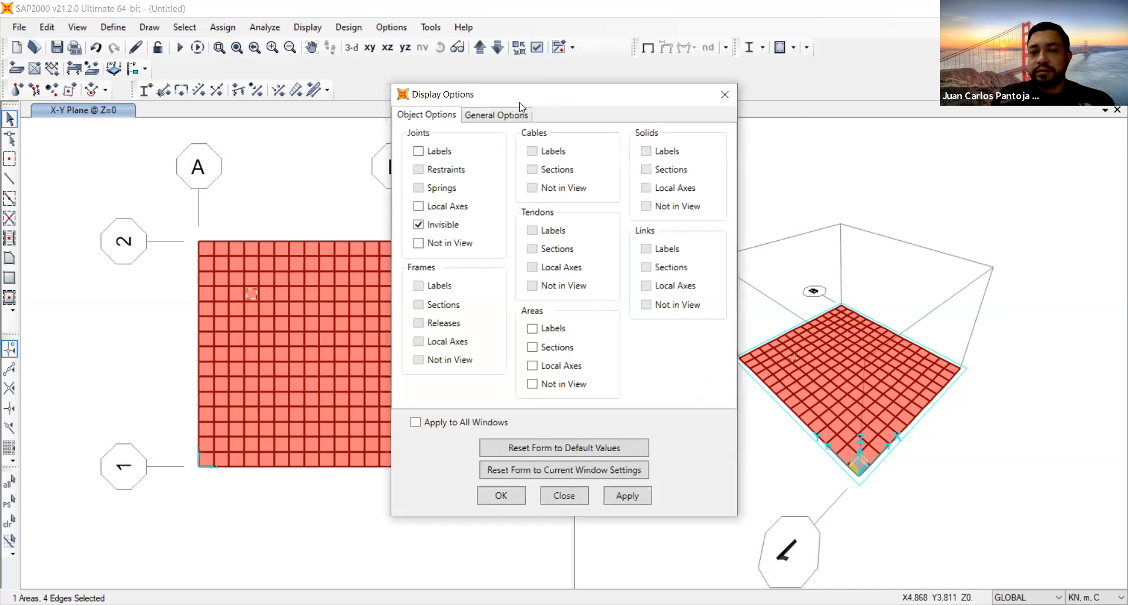
{"action": "left_click", "coordinate": [589, 368]}
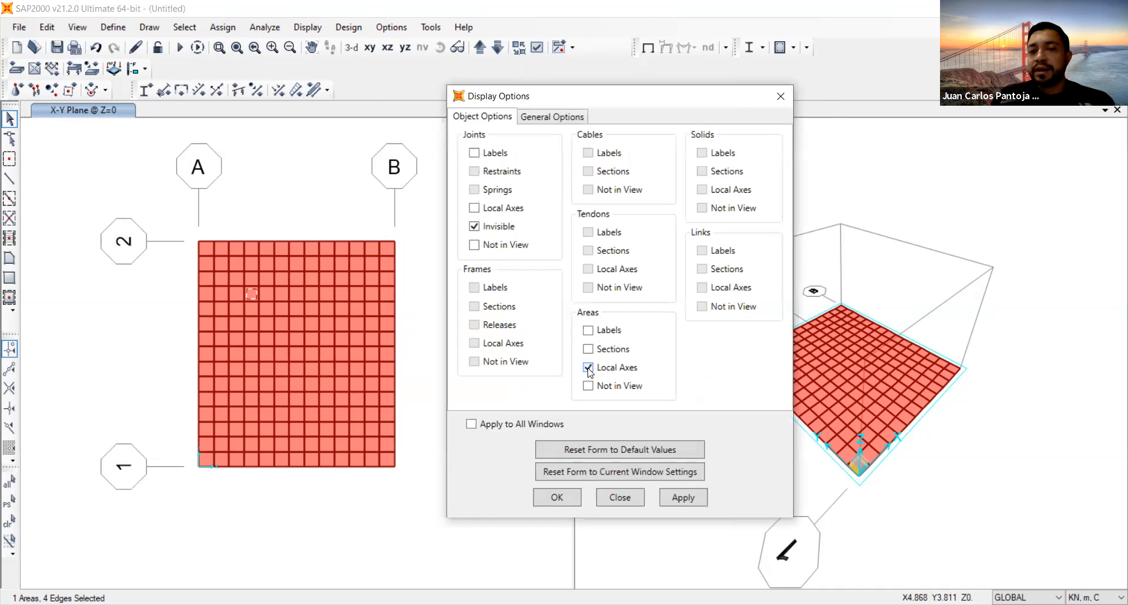
{"action": "left_click", "coordinate": [685, 498]}
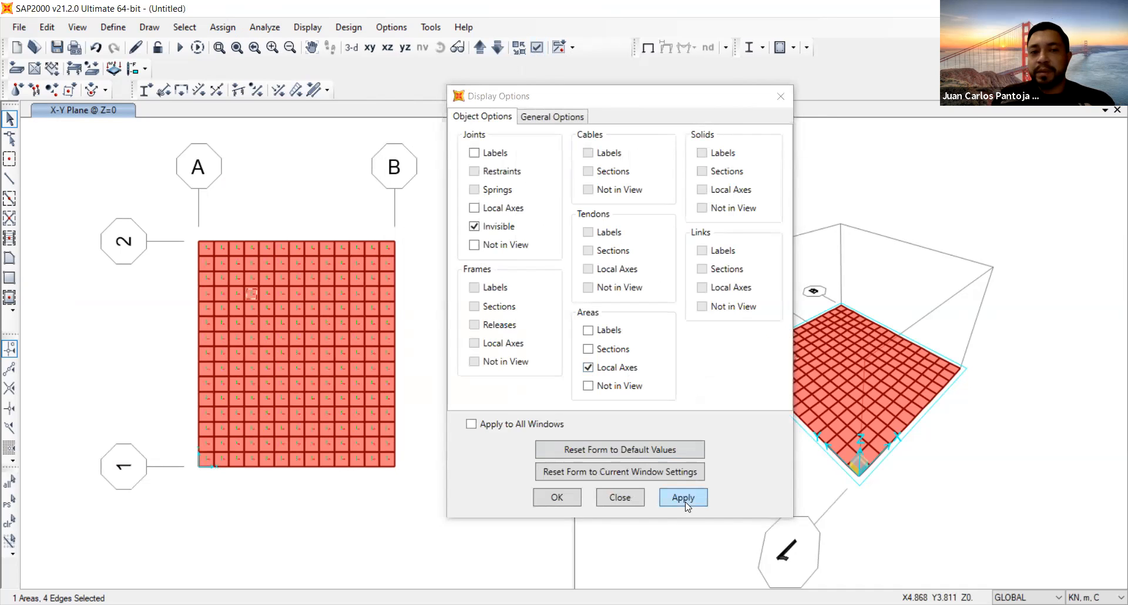
{"action": "left_click", "coordinate": [571, 495]}
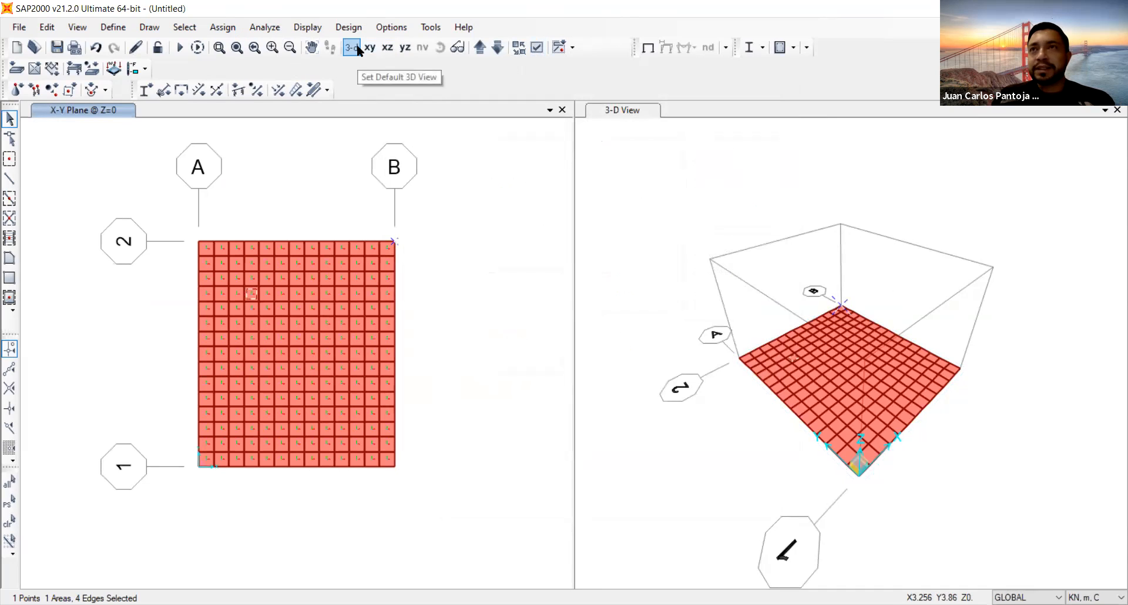
Step: Display the areas' local axes in the 3-D view and inspect them closely around the base's corner at the origin
{"action": "left_click", "coordinate": [632, 179]}
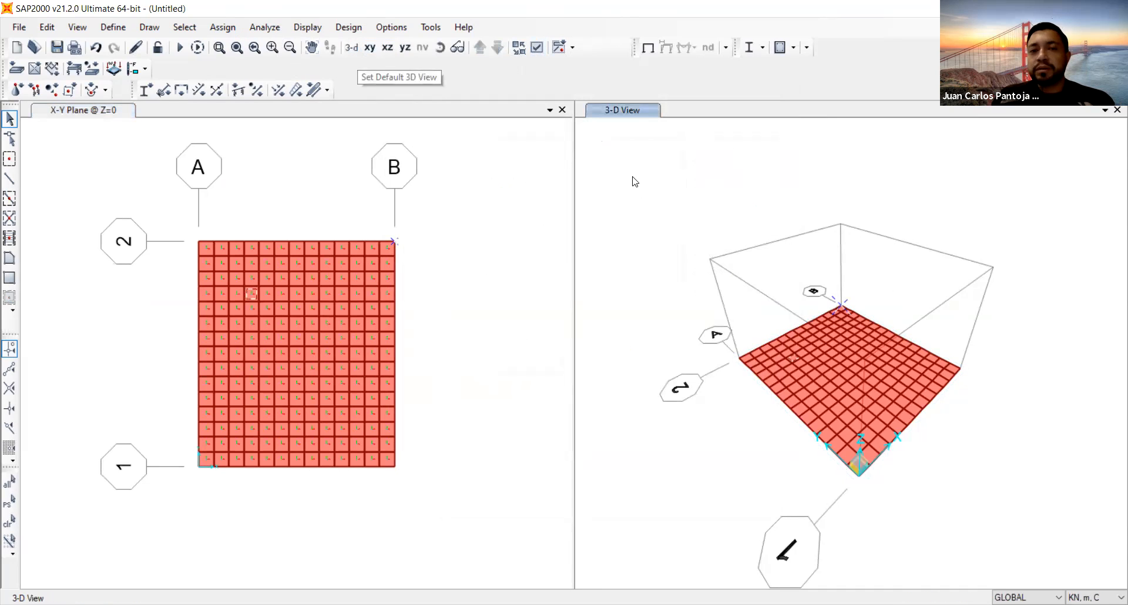
{"action": "left_click", "coordinate": [536, 47]}
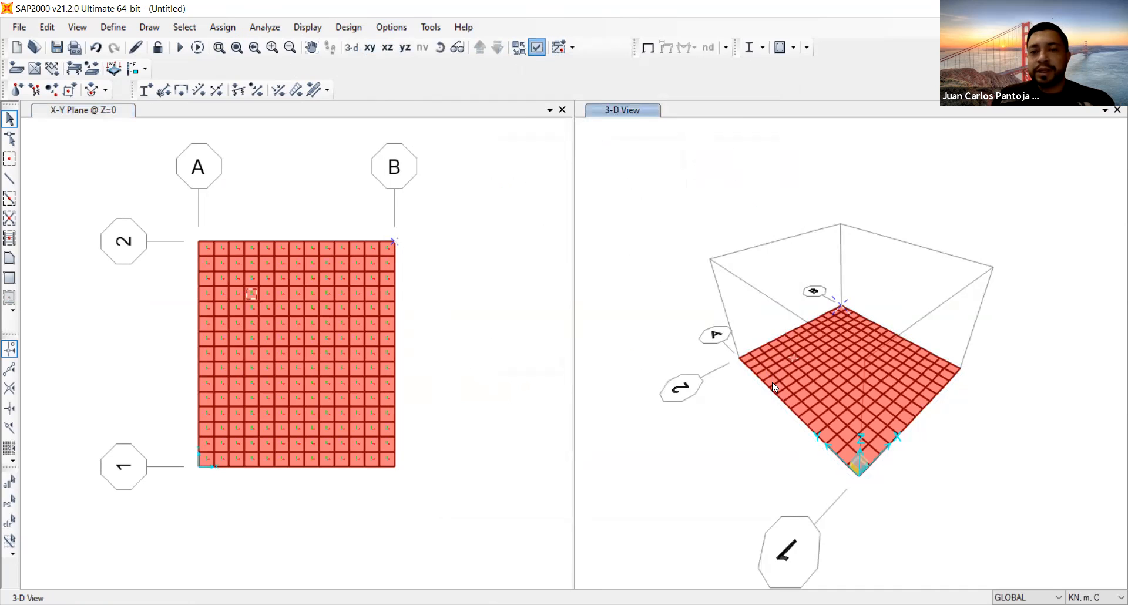
{"action": "left_click", "coordinate": [638, 504]}
{"action": "left_click", "coordinate": [501, 497]}
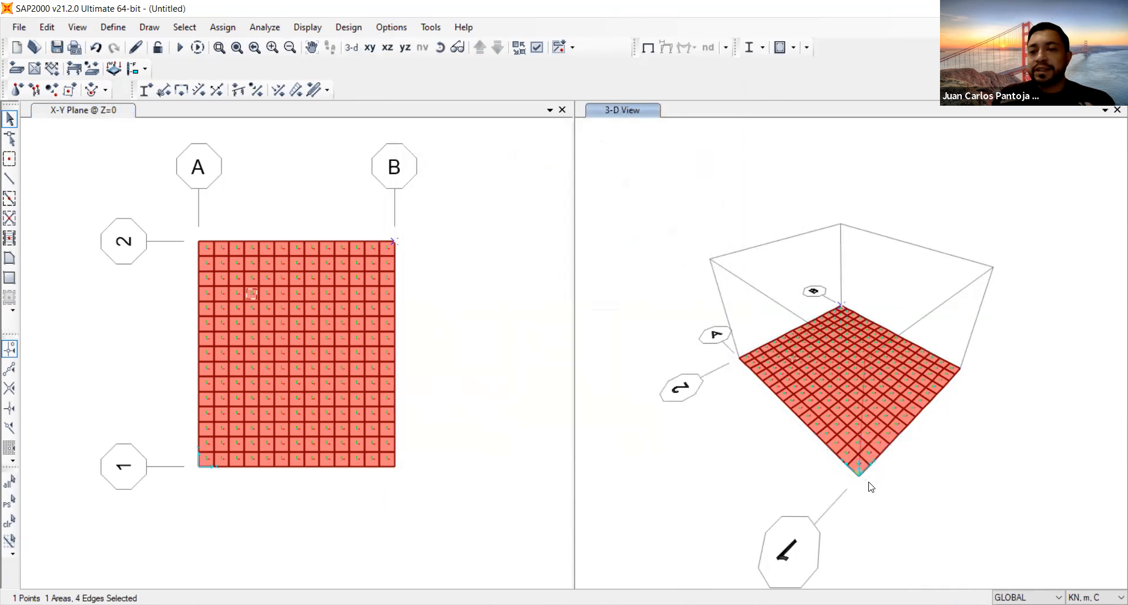
{"action": "scroll", "coordinate": [871, 487], "scroll_direction": "up", "scroll_amount": 8}
{"action": "scroll", "coordinate": [871, 487], "scroll_direction": "up", "scroll_amount": 2}
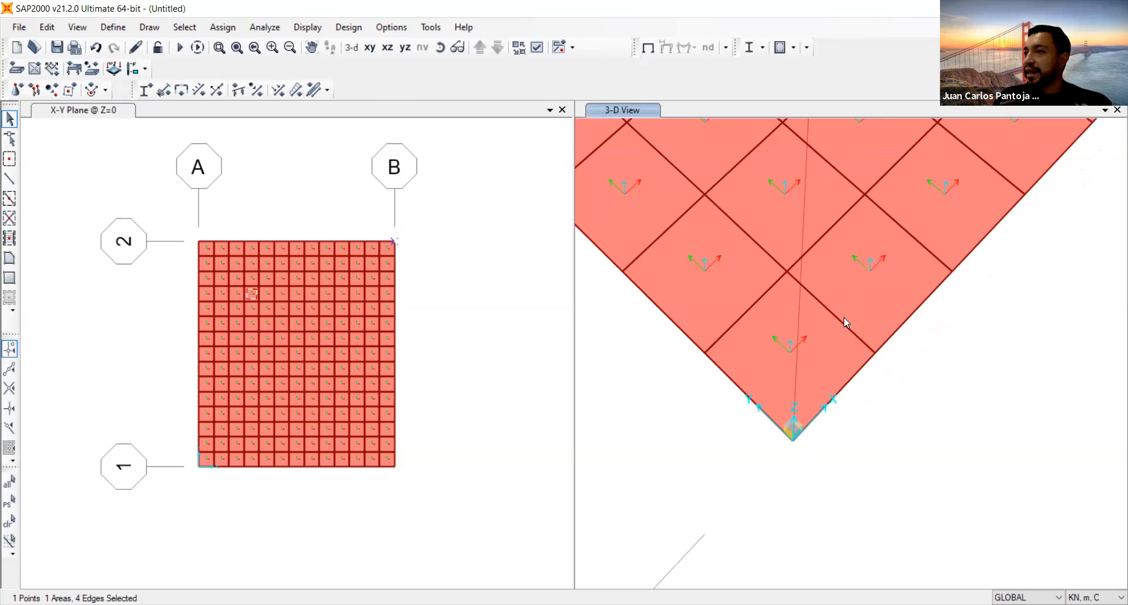
{"action": "left_click", "coordinate": [440, 47]}
{"action": "left_click_drag", "start_coordinate": [917, 438], "coordinate": [847, 492]}
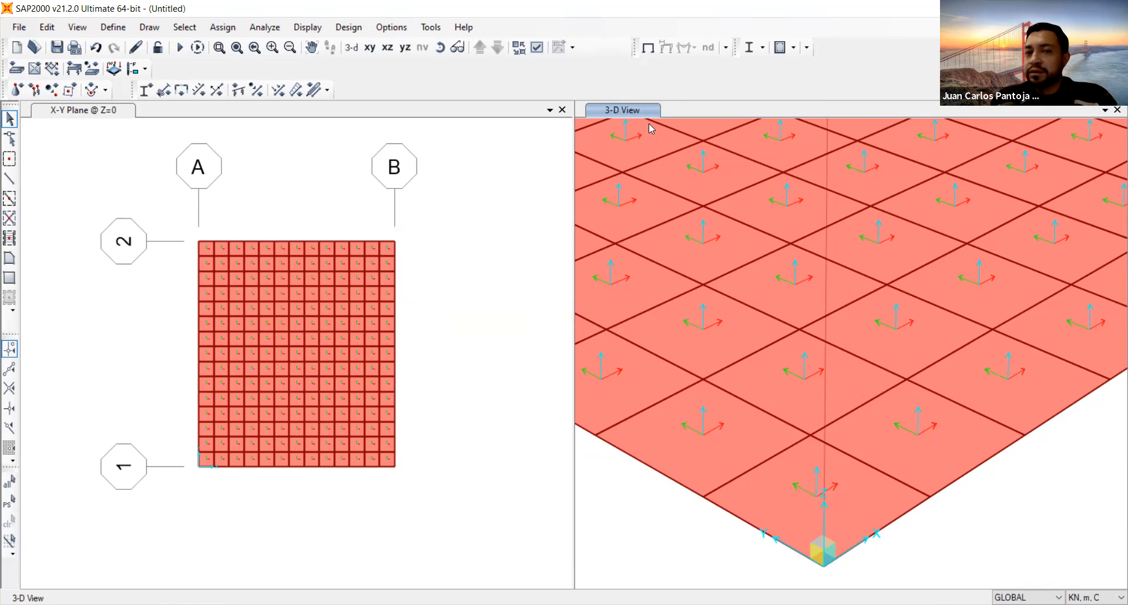
Step: Select the whole meshed base and reverse its areas' local 3 axis, keeping assigns in the same global orientation
{"action": "left_click", "coordinate": [318, 466]}
{"action": "left_click_drag", "start_coordinate": [491, 510], "coordinate": [120, 149]}
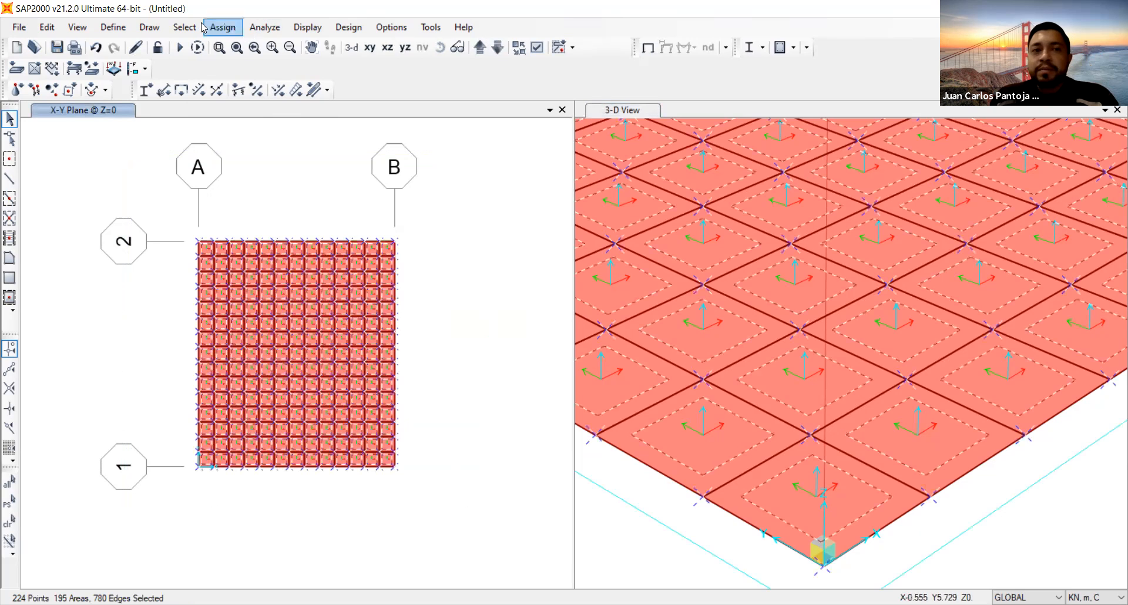
{"action": "left_click", "coordinate": [224, 27]}
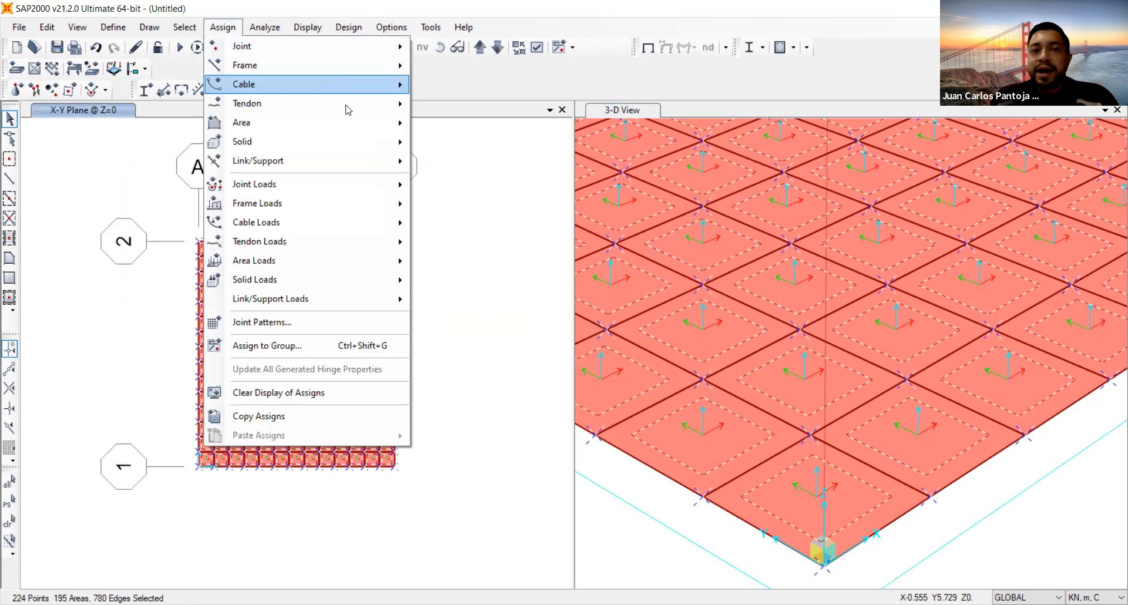
{"action": "mouse_move", "coordinate": [345, 121]}
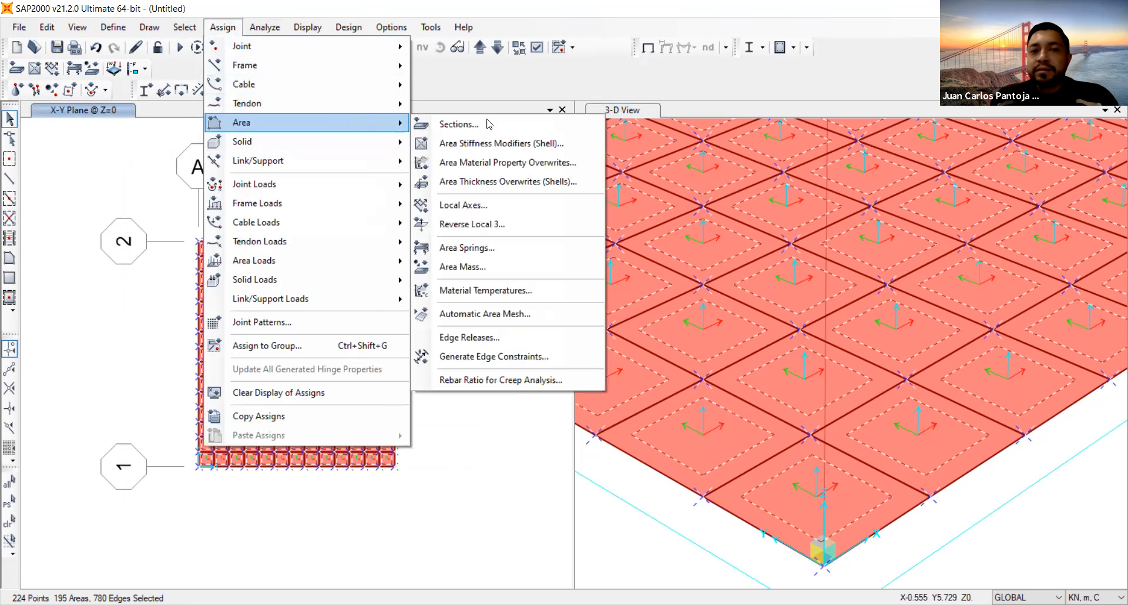
{"action": "left_click", "coordinate": [537, 230]}
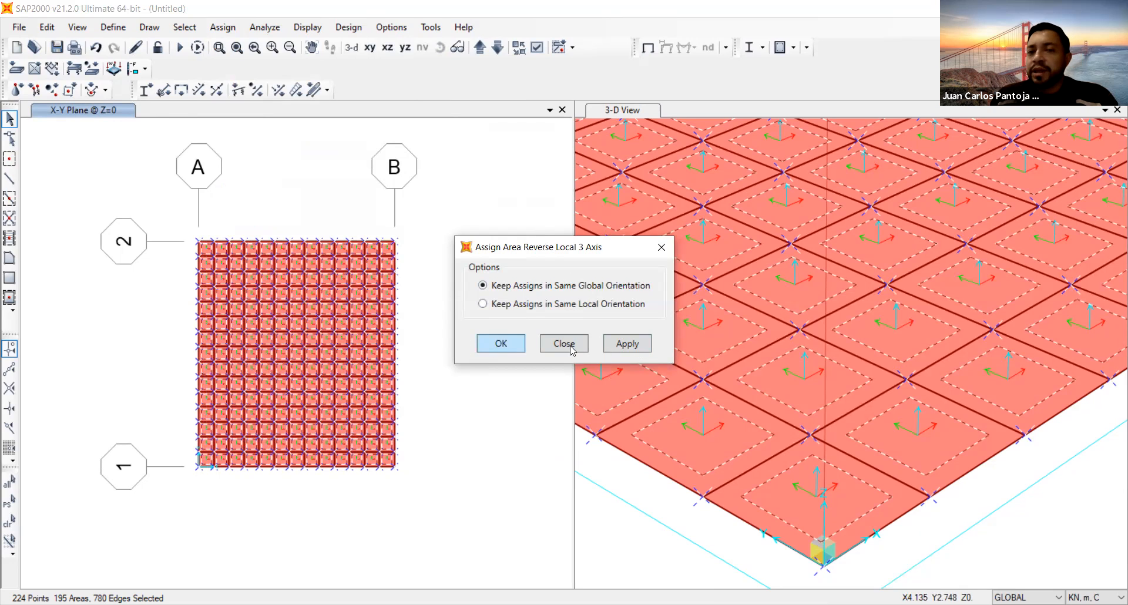
{"action": "left_click", "coordinate": [498, 346]}
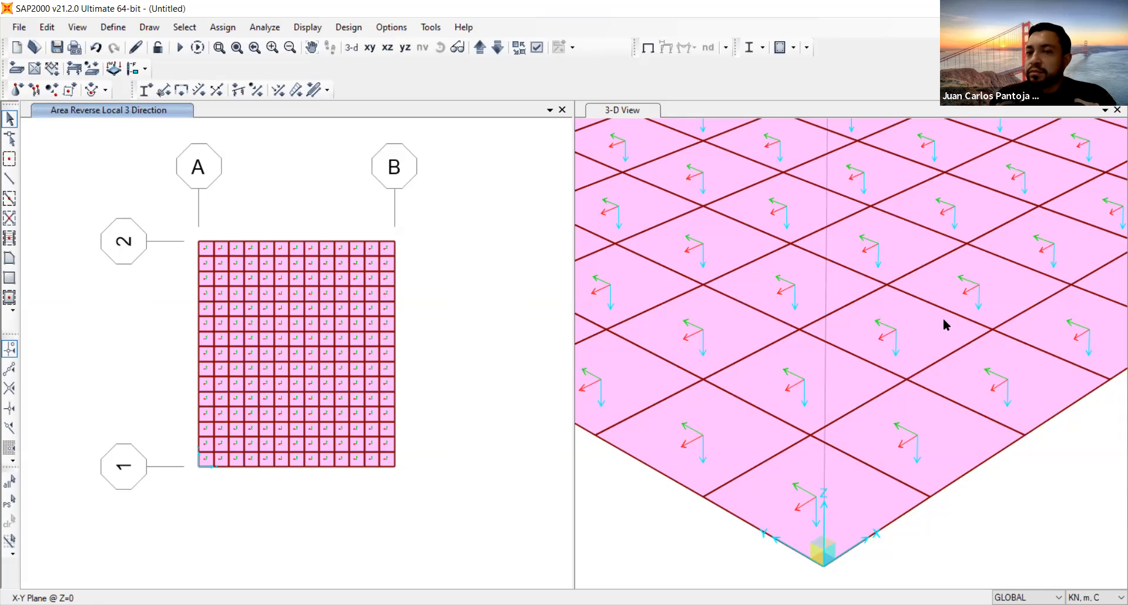
Step: Inspect the base mesh and its reversed local axes from below and above in the 3-D view
{"action": "scroll", "coordinate": [825, 259], "scroll_direction": "down", "scroll_amount": 5}
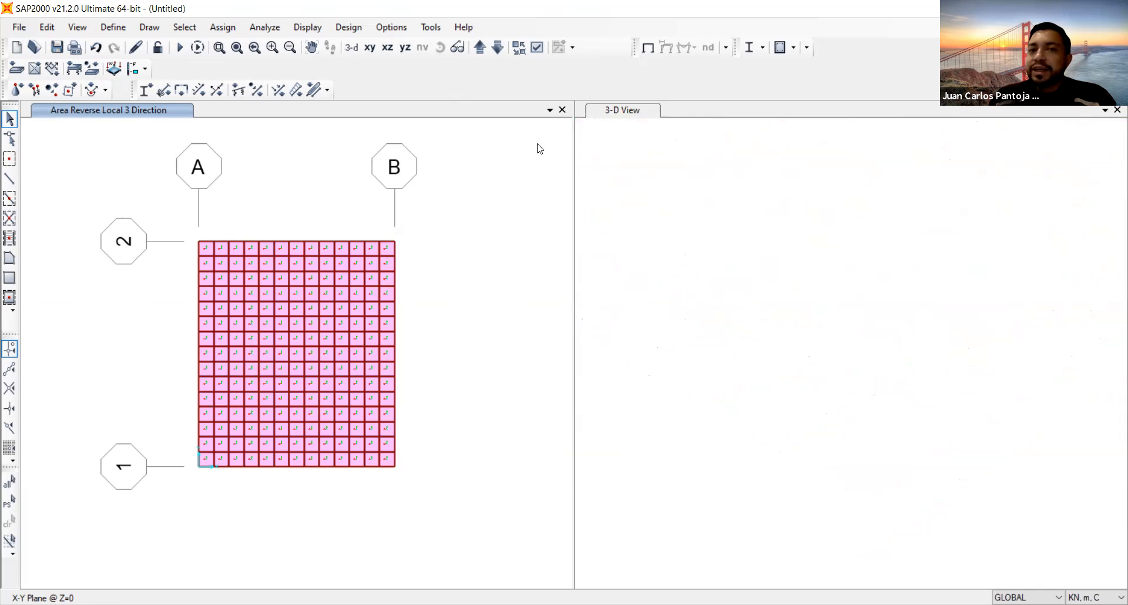
{"action": "left_click", "coordinate": [800, 299]}
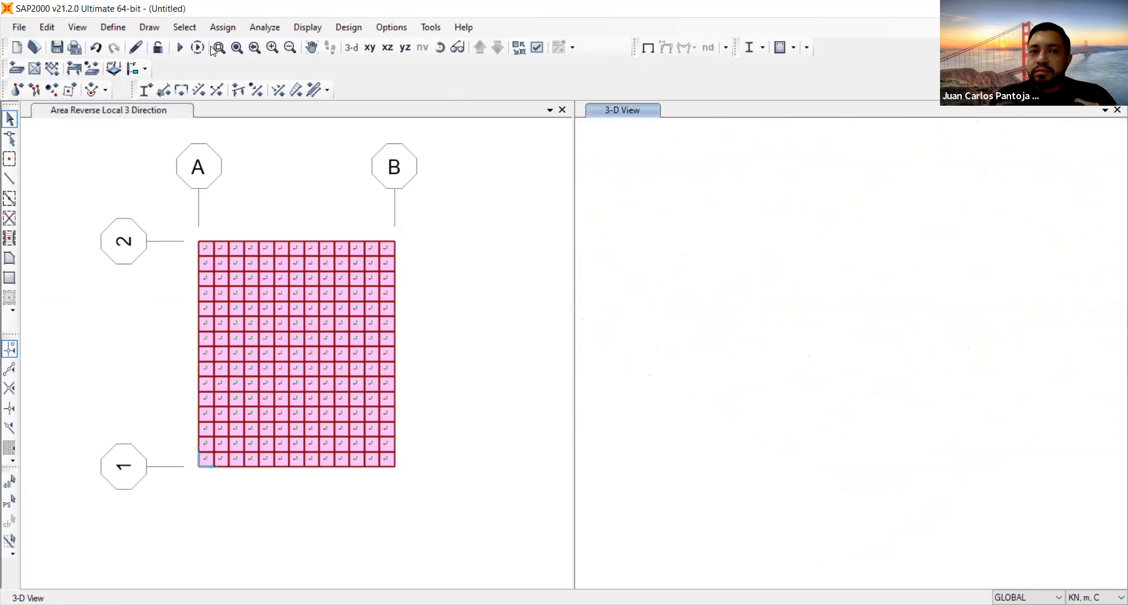
{"action": "left_click", "coordinate": [237, 47]}
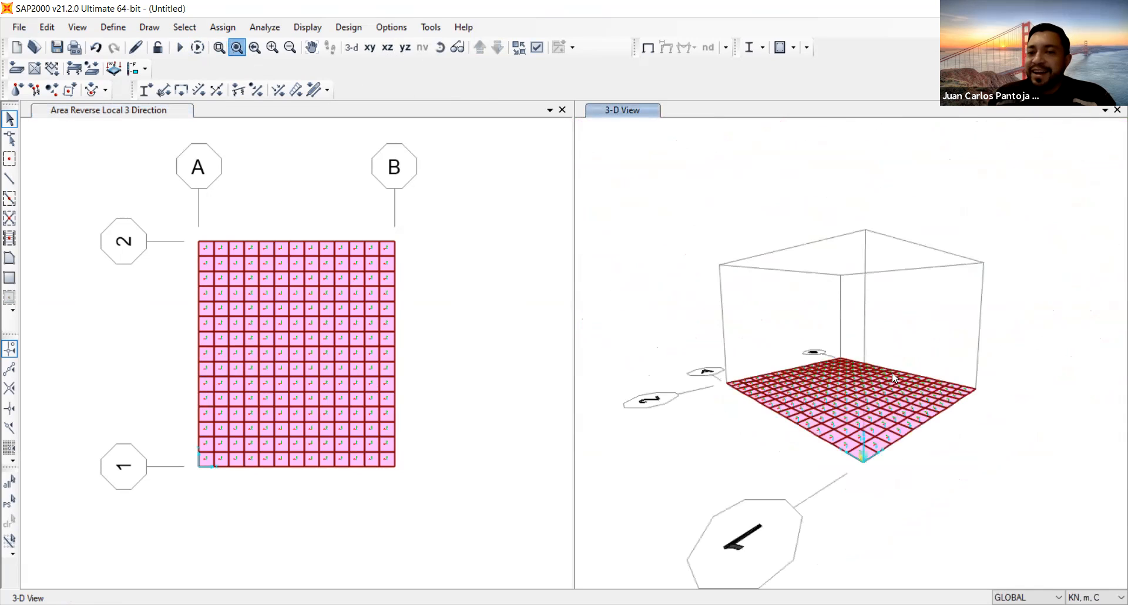
{"action": "left_click", "coordinate": [439, 47]}
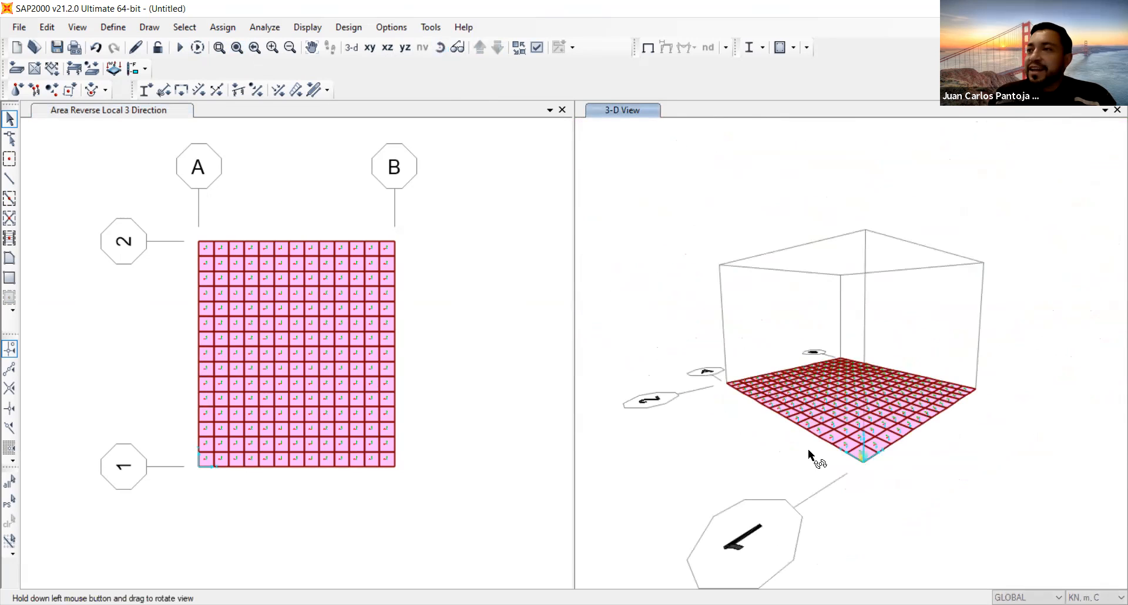
{"action": "left_click_drag", "start_coordinate": [814, 456], "coordinate": [852, 364]}
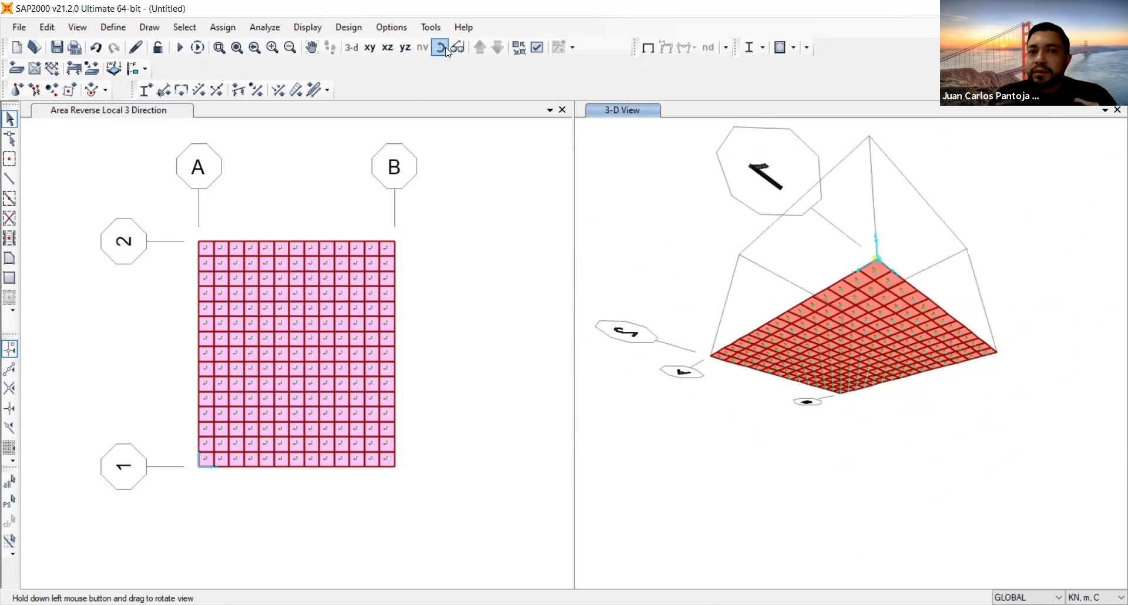
{"action": "left_click_drag", "start_coordinate": [768, 267], "coordinate": [770, 344]}
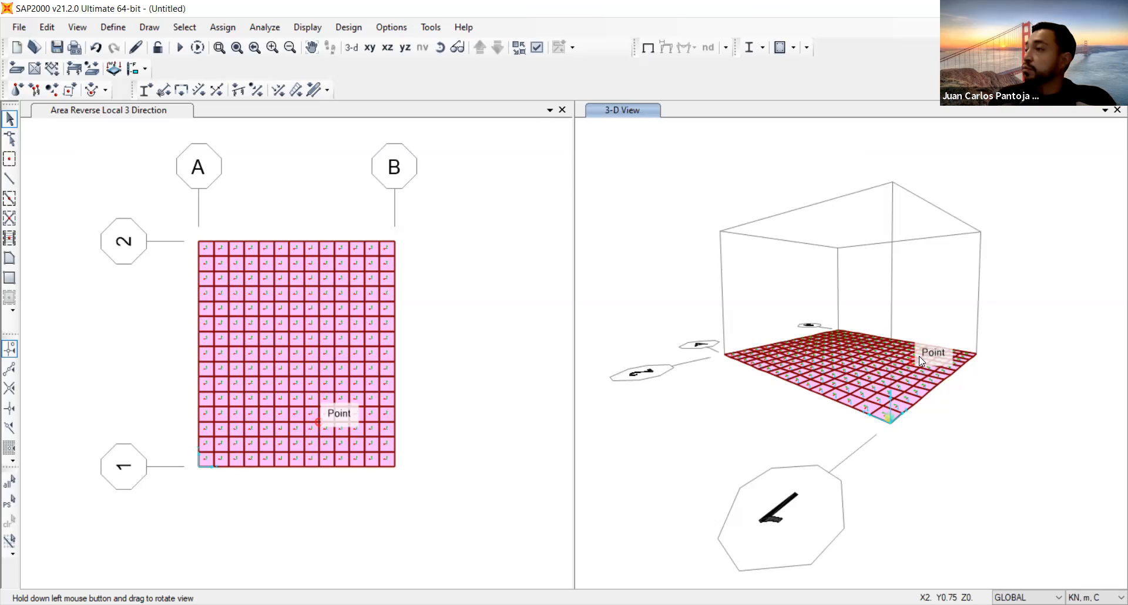
Step: Draw the two wall areas in the X-Z planes at Y=3.75 and Y=0 using section S25cm
{"action": "left_click", "coordinate": [475, 336]}
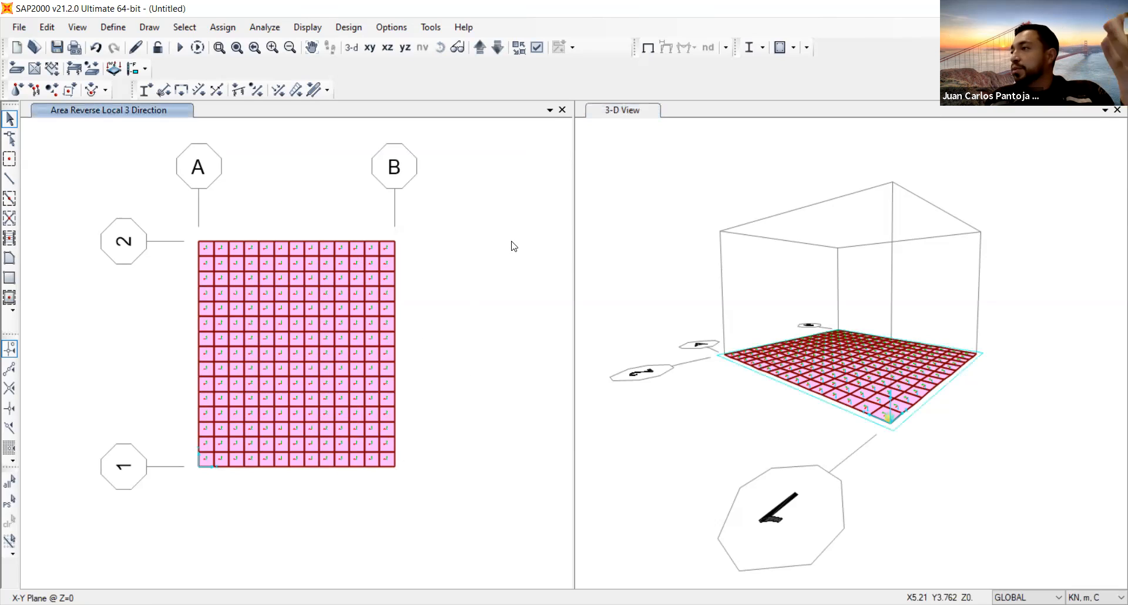
{"action": "left_click", "coordinate": [391, 53]}
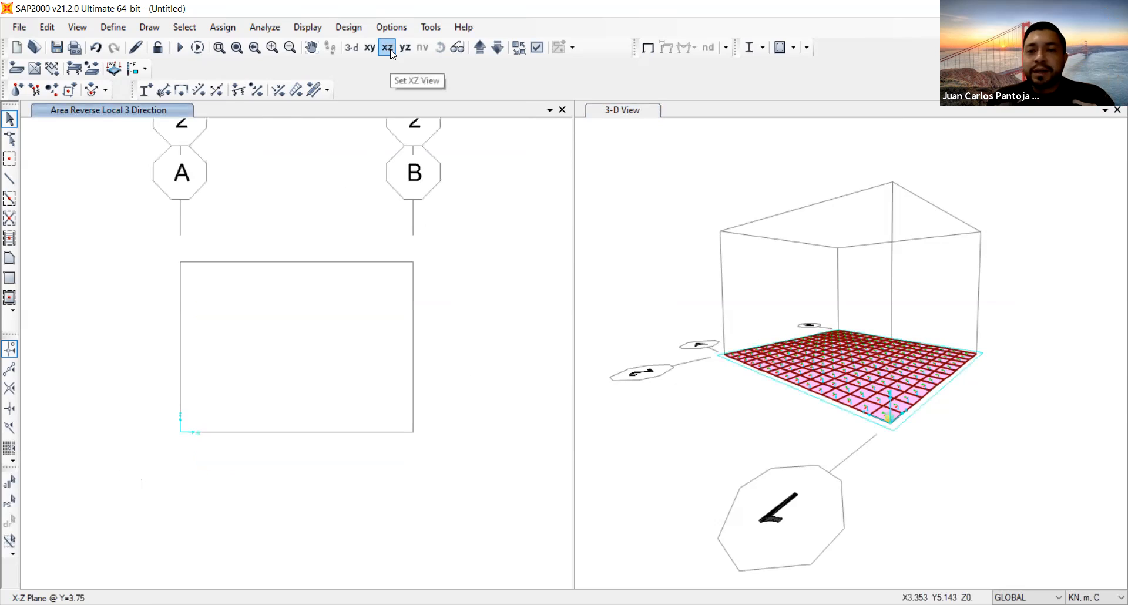
{"action": "left_click", "coordinate": [353, 49]}
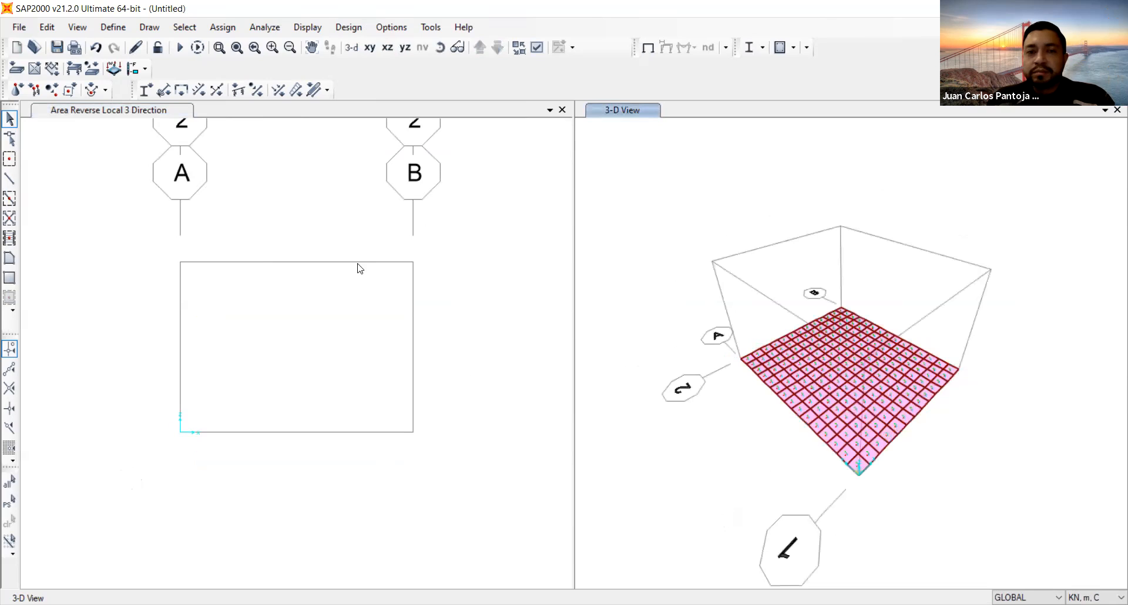
{"action": "left_click", "coordinate": [268, 402]}
{"action": "left_click", "coordinate": [10, 278]}
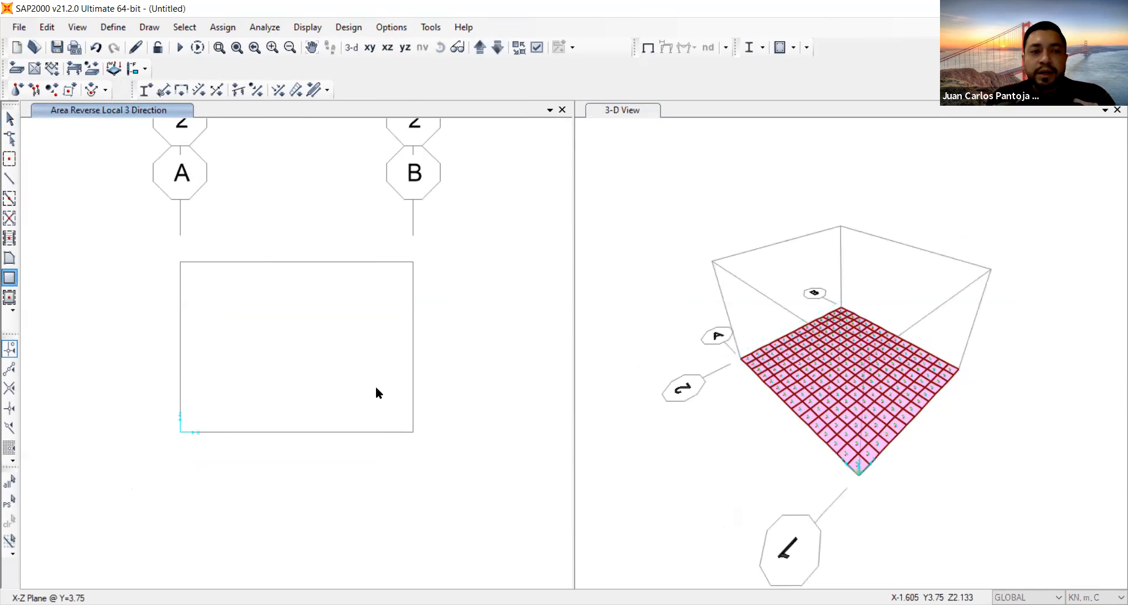
{"action": "left_click", "coordinate": [10, 298]}
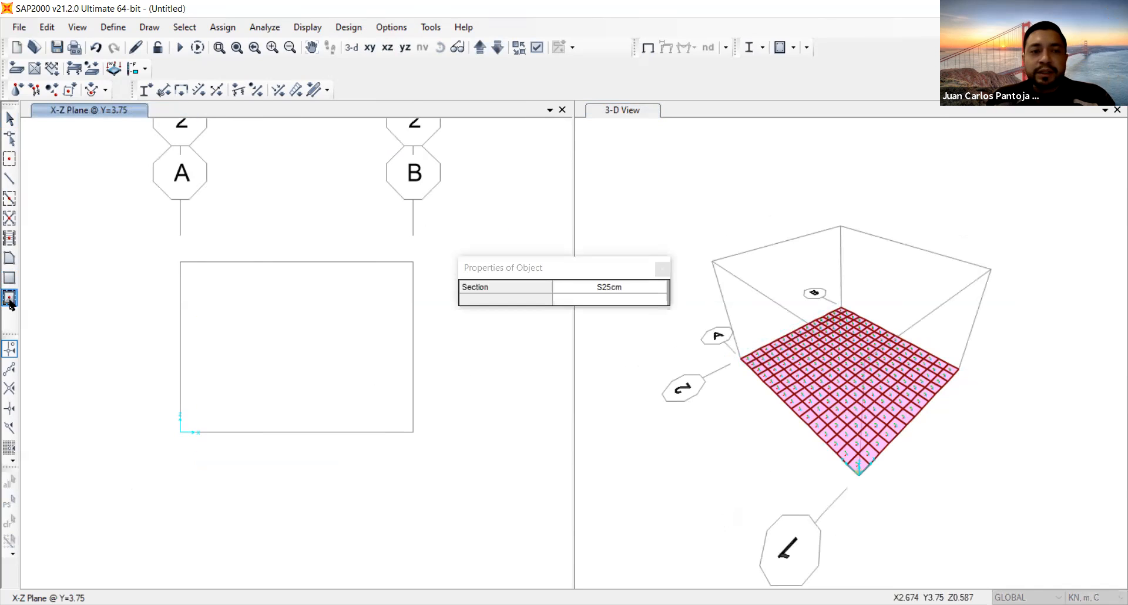
{"action": "left_click", "coordinate": [306, 334]}
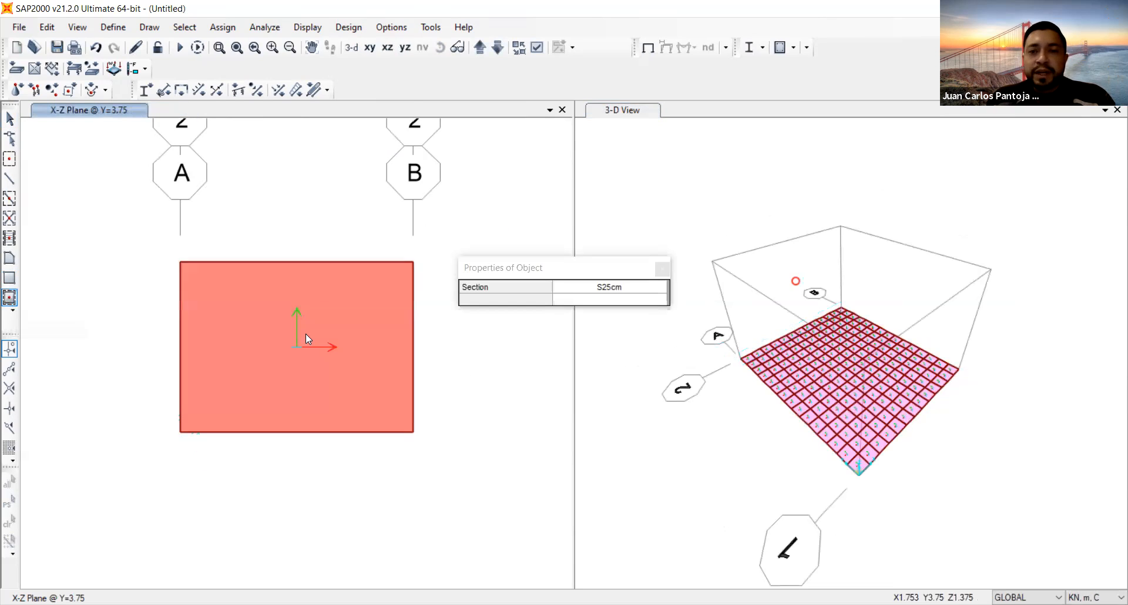
{"action": "left_click", "coordinate": [480, 47]}
{"action": "left_click", "coordinate": [273, 323]}
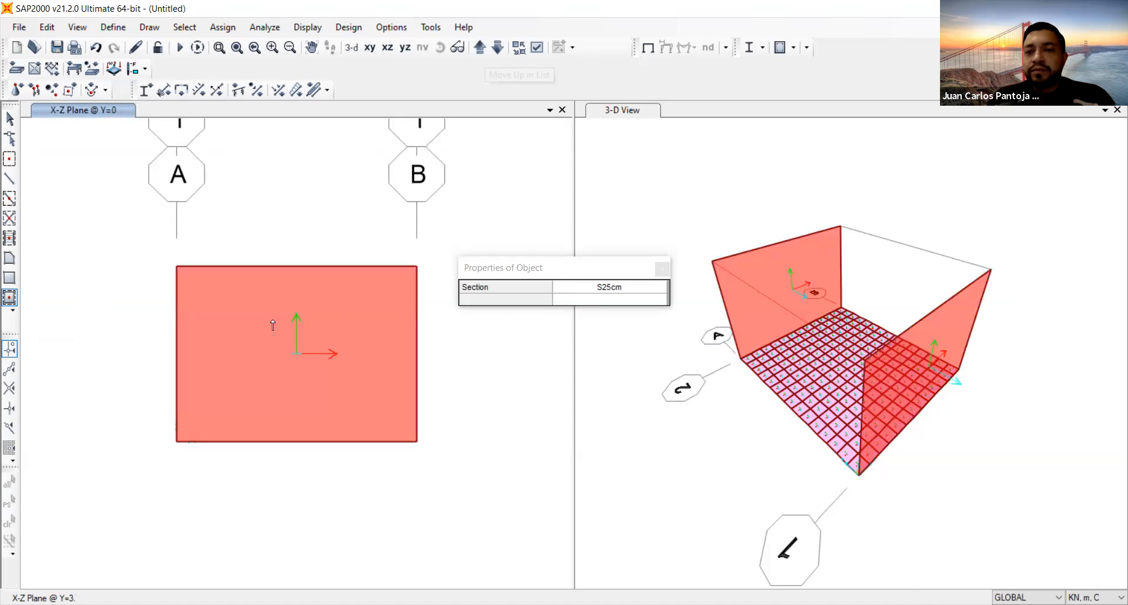
Step: Draw the two wall areas in the Y-Z planes at X=3.25 and X=0 using section S25cm
{"action": "left_click", "coordinate": [407, 49]}
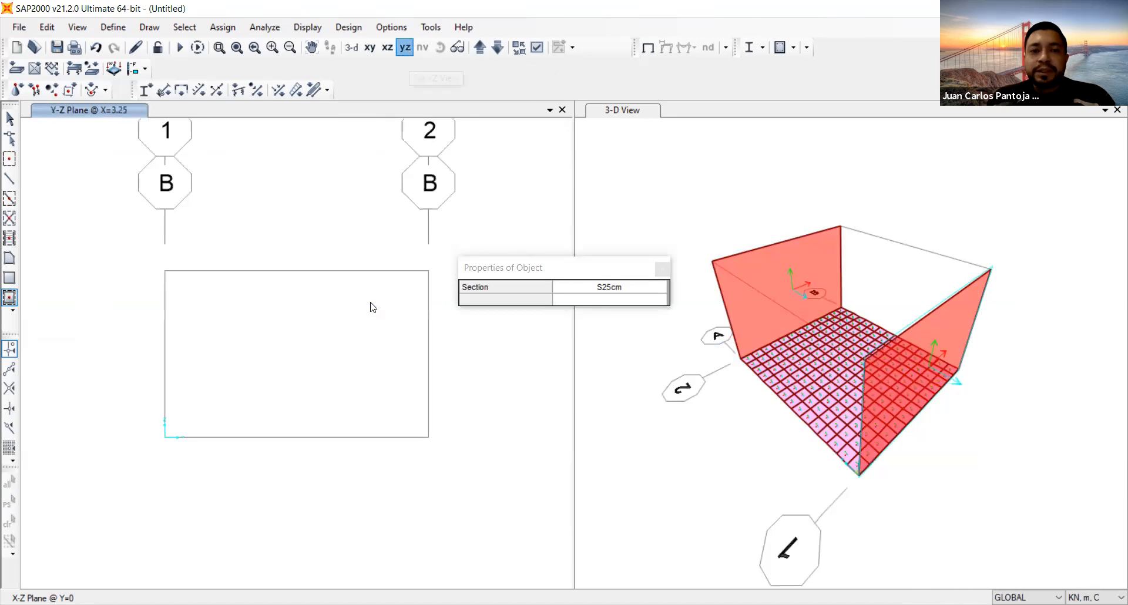
{"action": "left_click", "coordinate": [304, 323]}
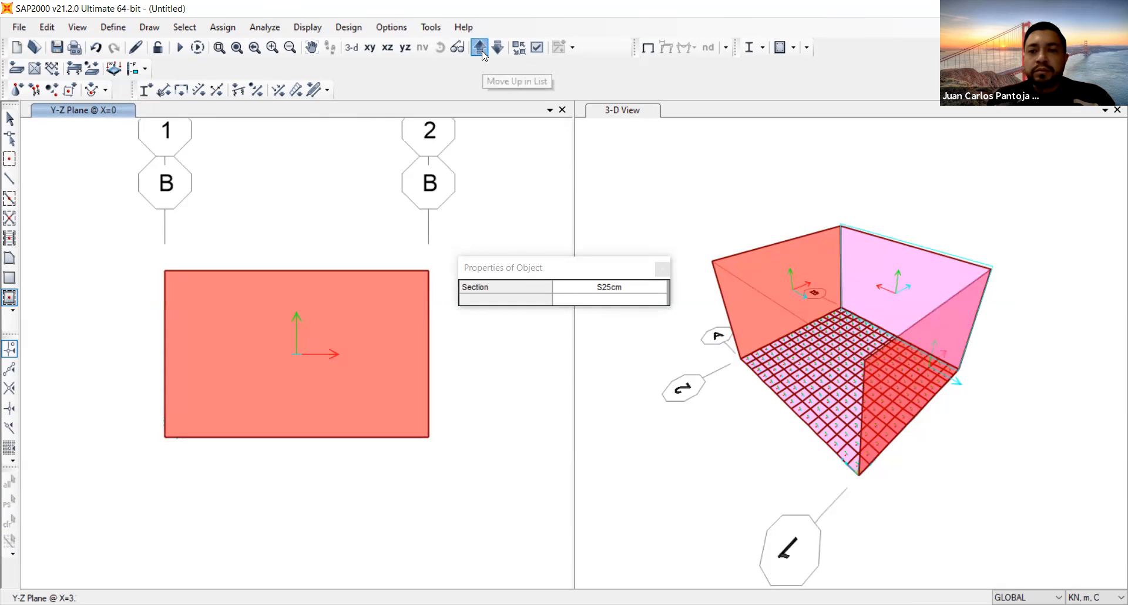
{"action": "left_click", "coordinate": [480, 49]}
{"action": "left_click", "coordinate": [297, 346]}
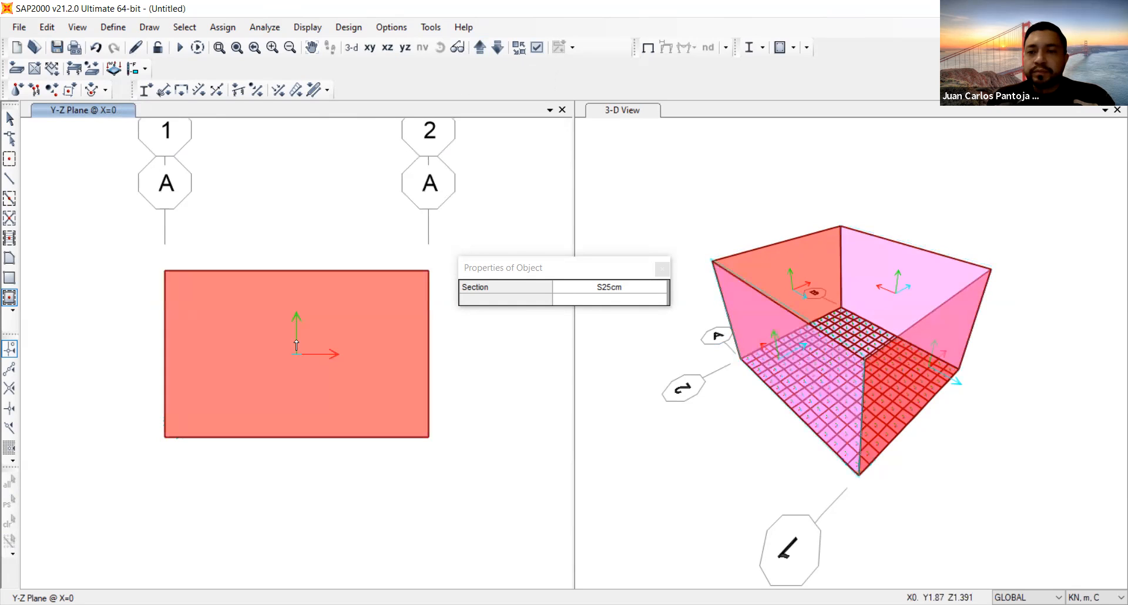
{"action": "key", "text": "Escape"}
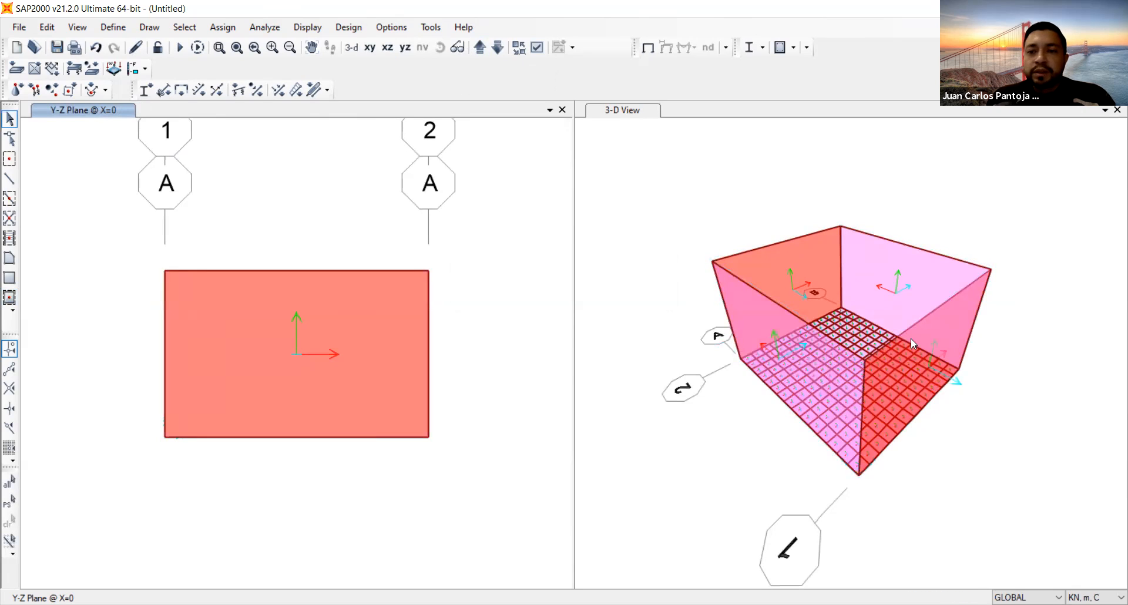
Step: Select the walls at Y=3.75 and X=0 and reverse their local 3 axis, keeping assigns in the same global orientation
{"action": "left_click", "coordinate": [922, 284]}
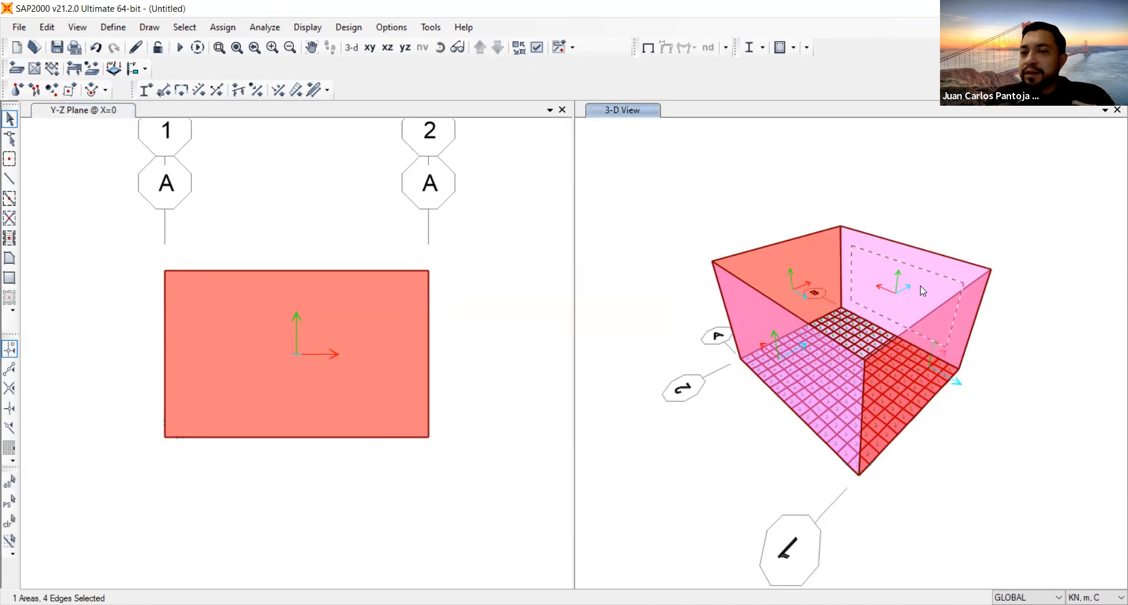
{"action": "left_click", "coordinate": [919, 286]}
{"action": "left_click", "coordinate": [944, 327]}
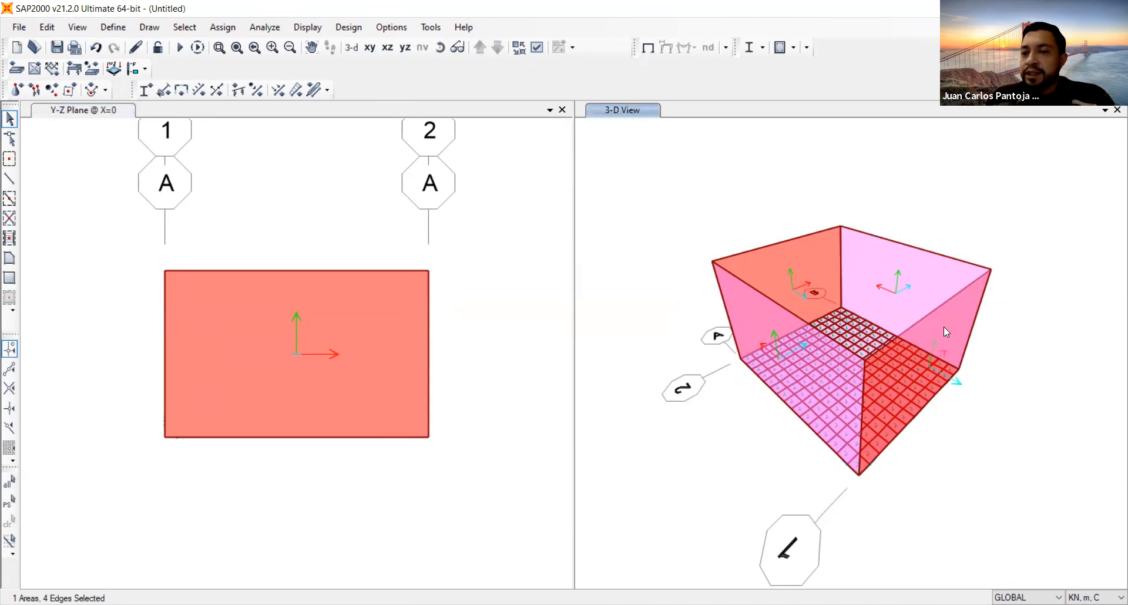
{"action": "left_click", "coordinate": [944, 327]}
{"action": "left_click", "coordinate": [755, 322]}
{"action": "left_click", "coordinate": [784, 354]}
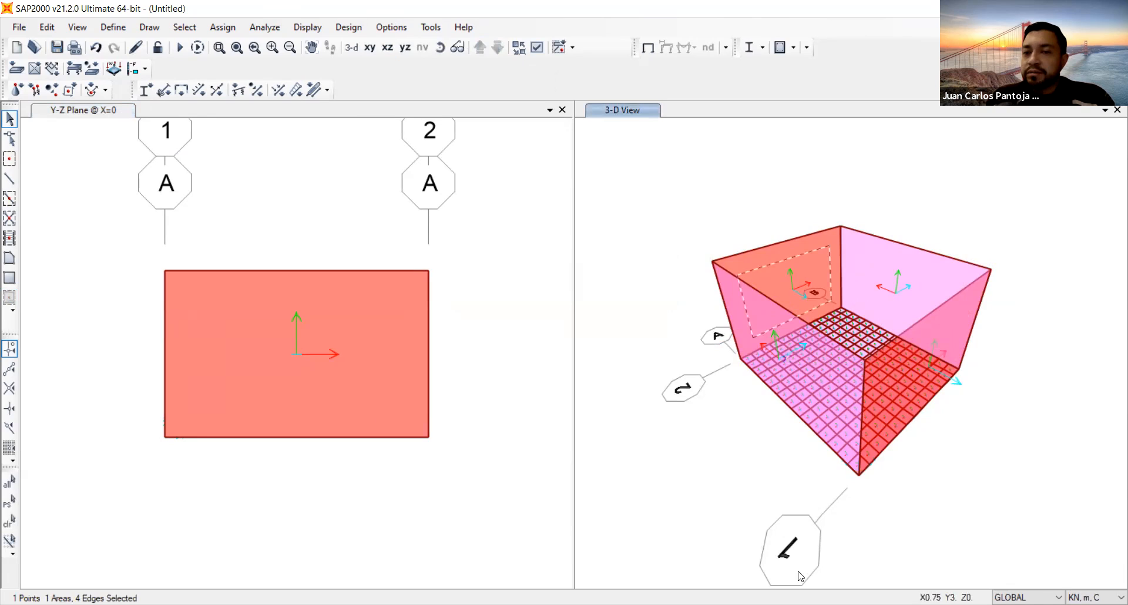
{"action": "left_click", "coordinate": [786, 358]}
{"action": "left_click", "coordinate": [758, 337]}
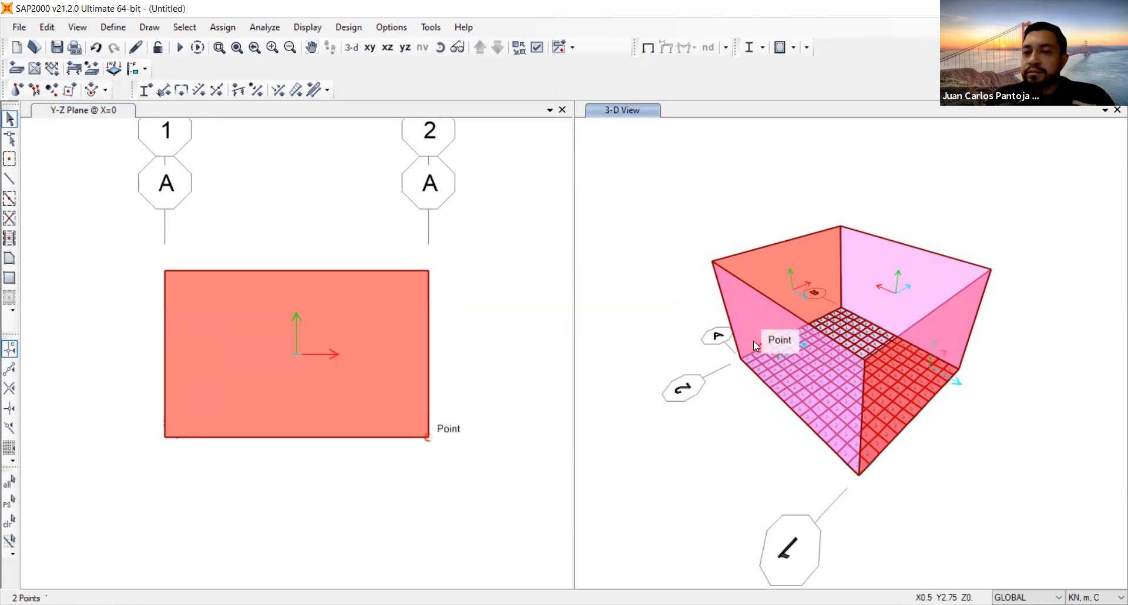
{"action": "left_click", "coordinate": [745, 306]}
{"action": "left_click", "coordinate": [793, 260]}
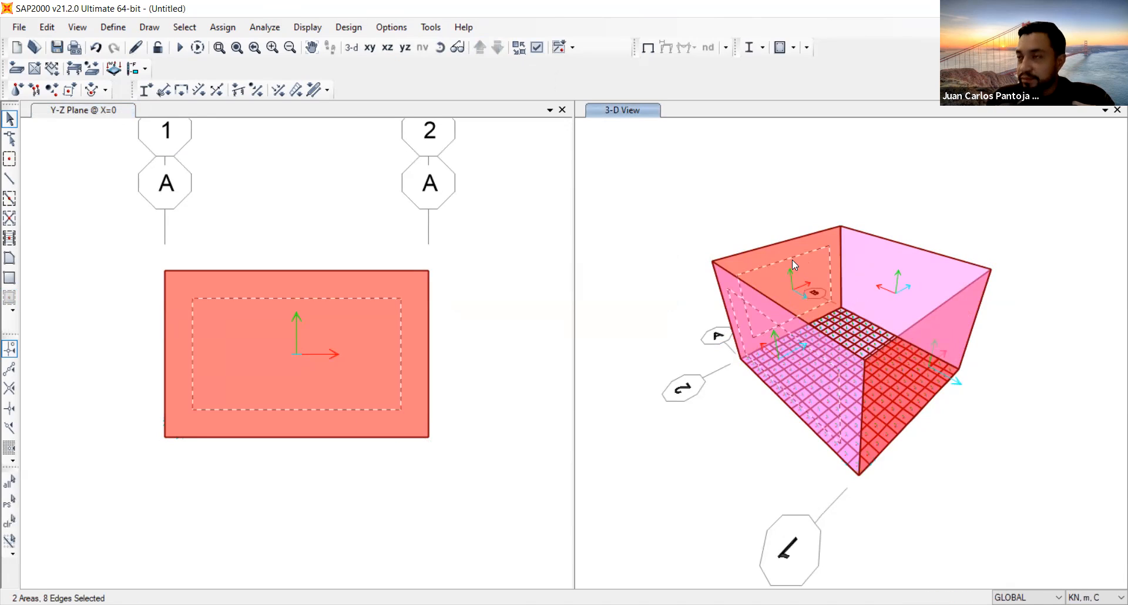
{"action": "left_click", "coordinate": [220, 26]}
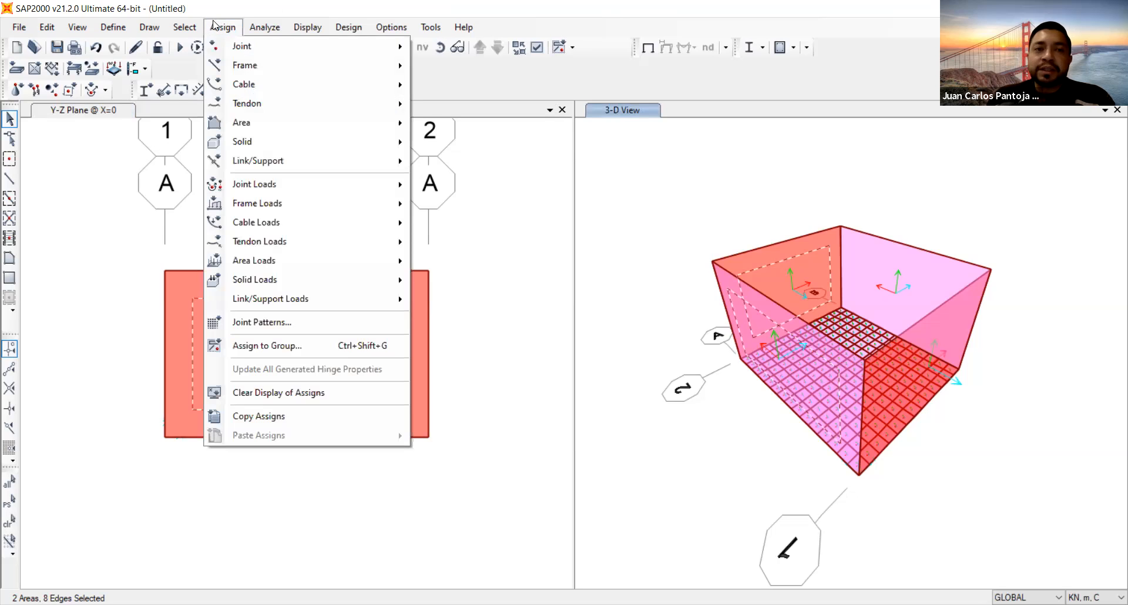
{"action": "mouse_move", "coordinate": [337, 123]}
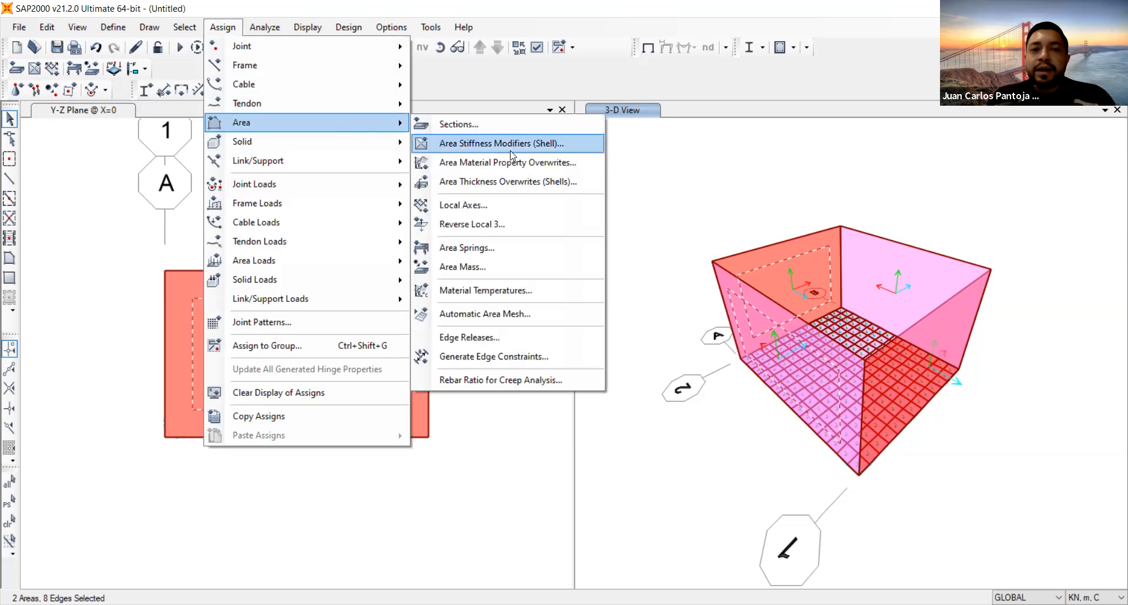
{"action": "left_click", "coordinate": [522, 223]}
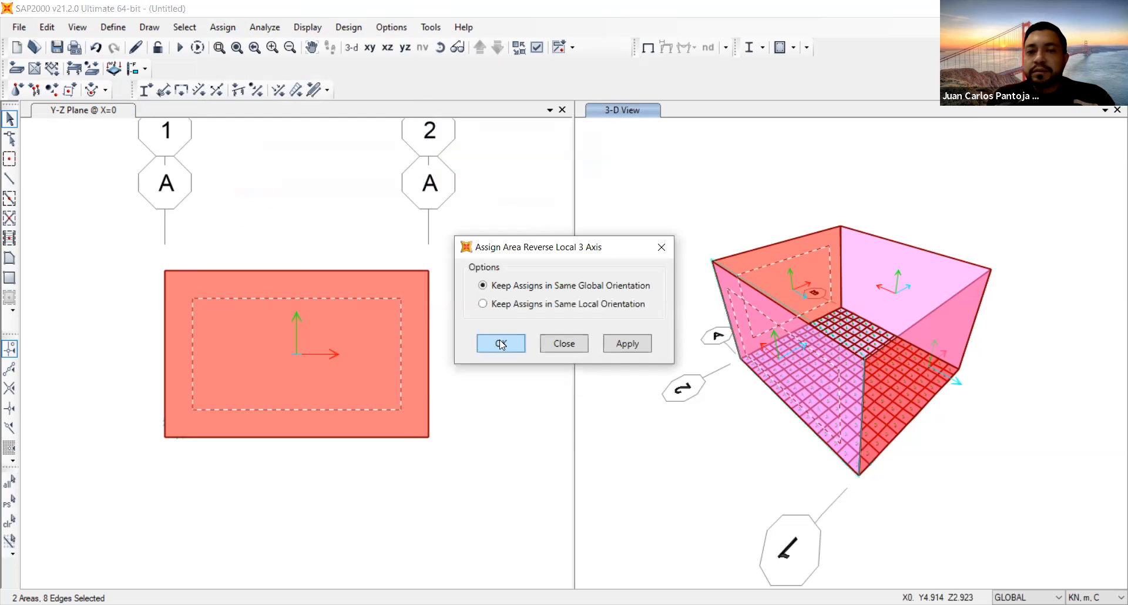
{"action": "left_click", "coordinate": [501, 343]}
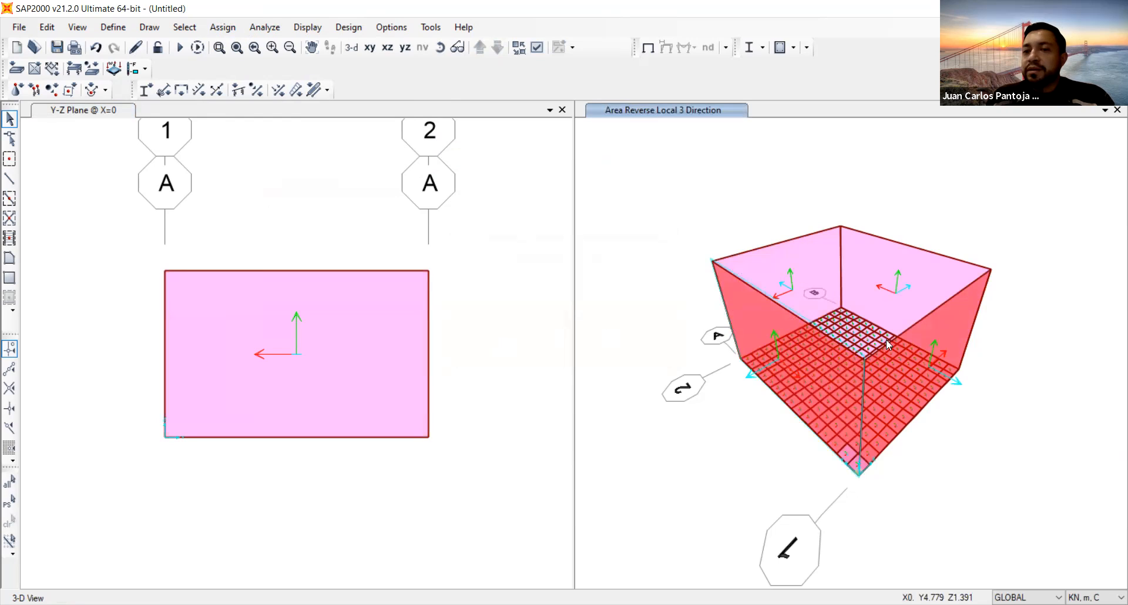
Step: Select all four walls and divide them into areas with a maximum size of 0.25 m along both edges
{"action": "left_click", "coordinate": [955, 306]}
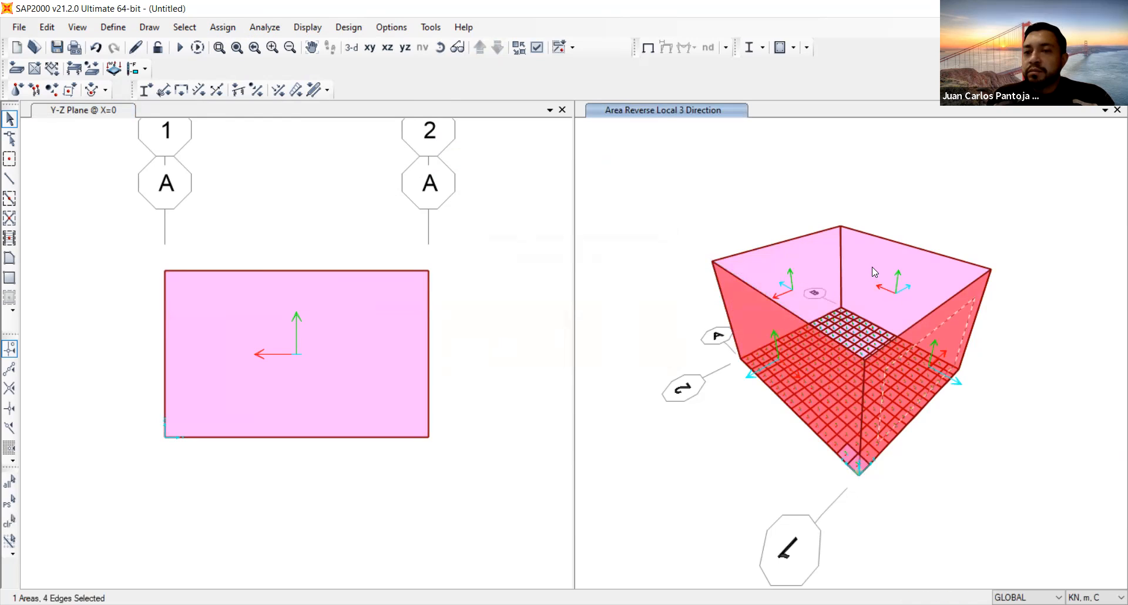
{"action": "left_click", "coordinate": [769, 315]}
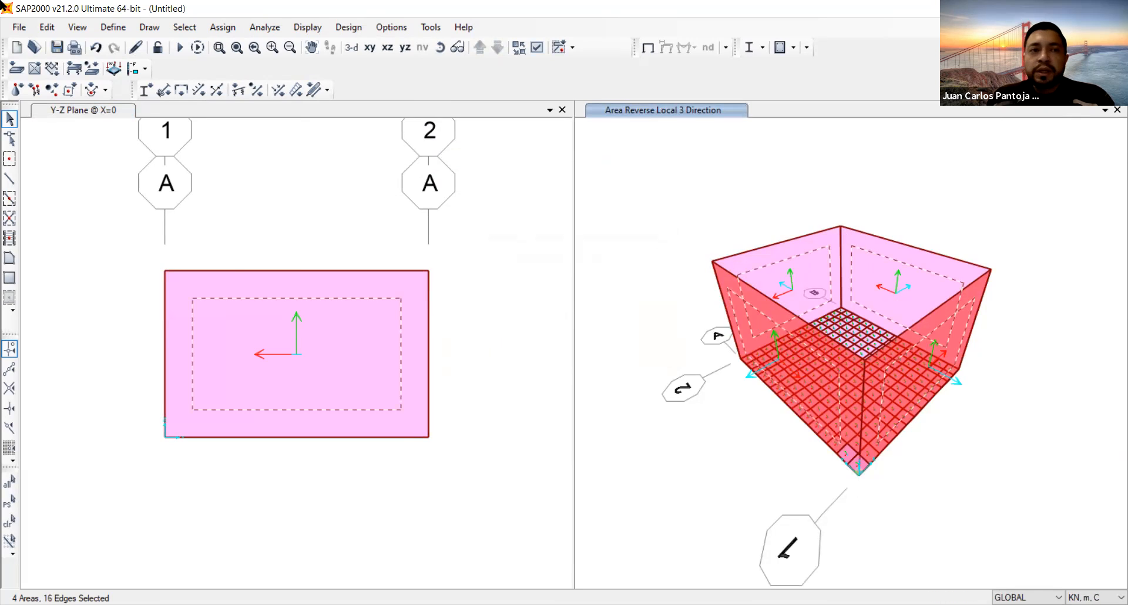
{"action": "left_click", "coordinate": [47, 27]}
{"action": "mouse_move", "coordinate": [159, 313]}
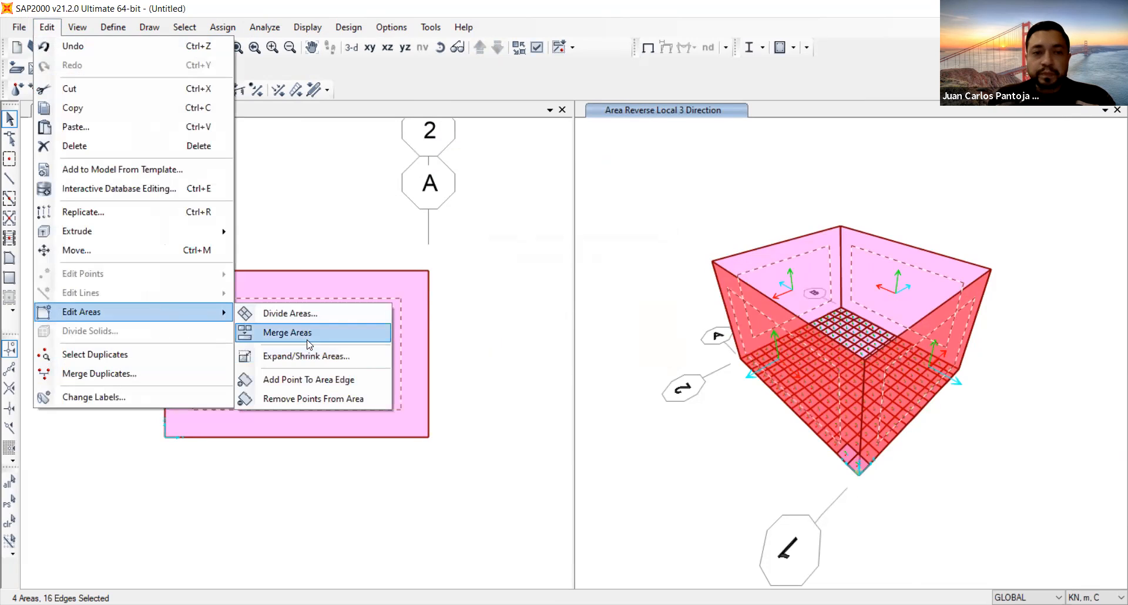
{"action": "left_click", "coordinate": [311, 315]}
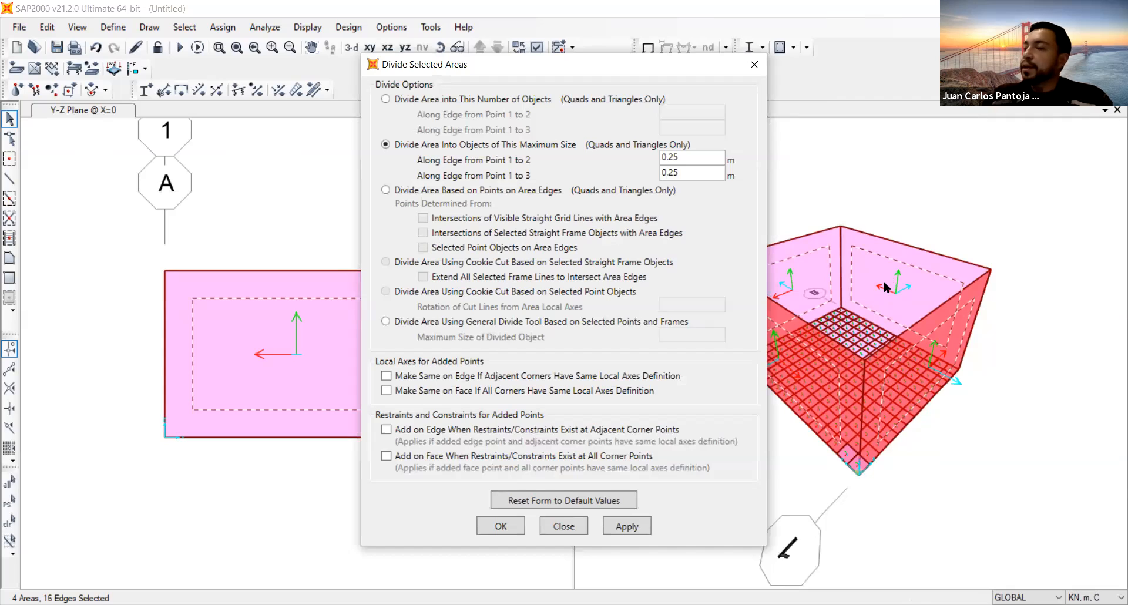
{"action": "left_click", "coordinate": [632, 527]}
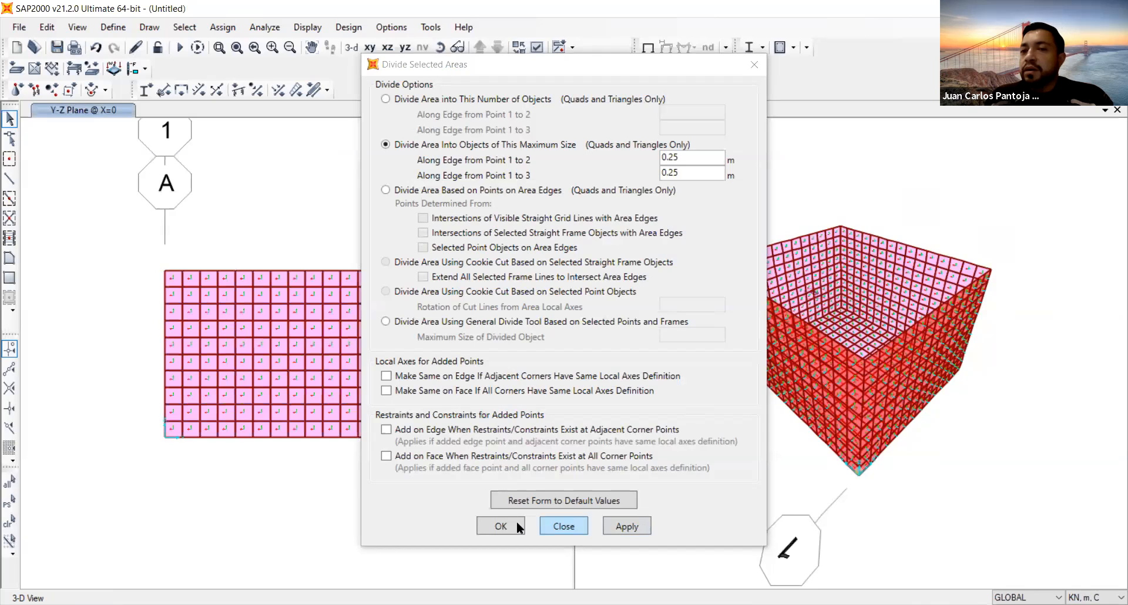
{"action": "left_click", "coordinate": [516, 521]}
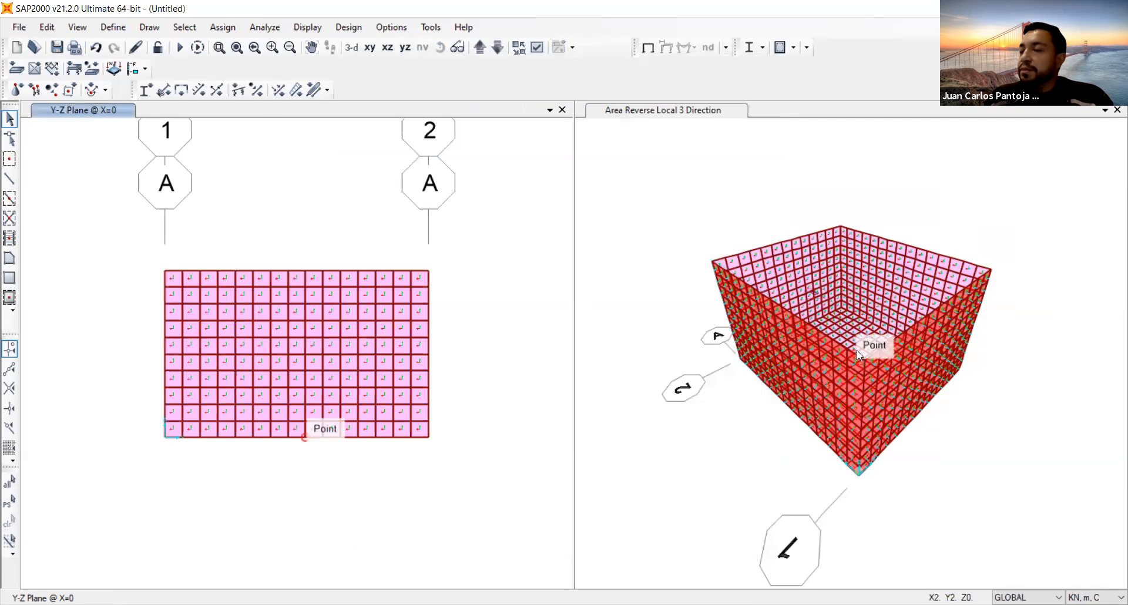
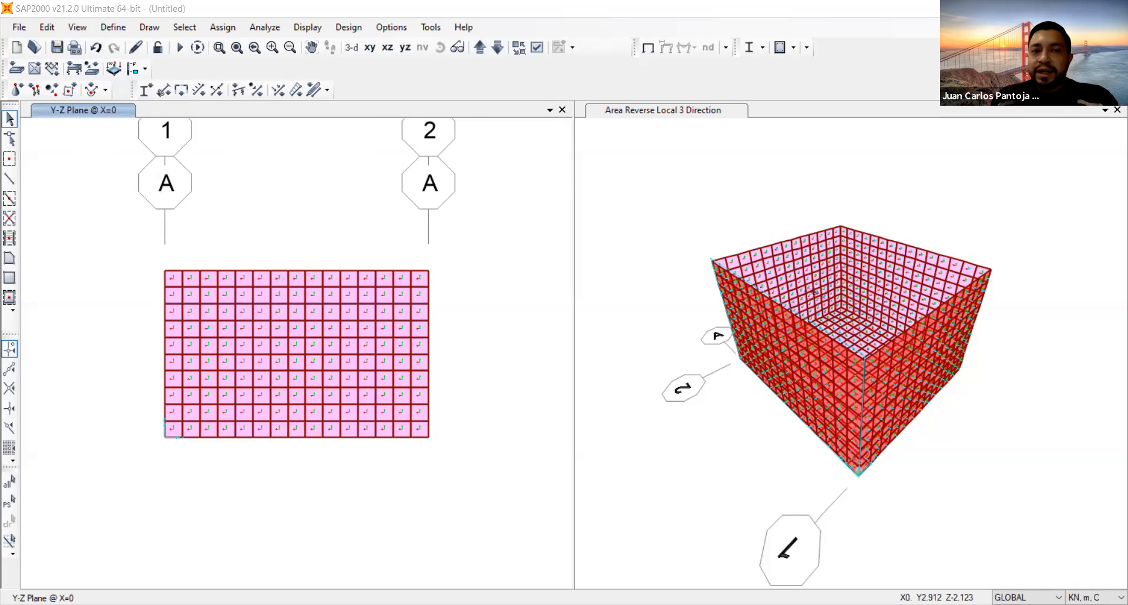
Step: Switch to OneNote to review the problem statement and tank sketches with the numbered walls, and return to SAP2000
{"action": "key", "text": "alt+Tab"}
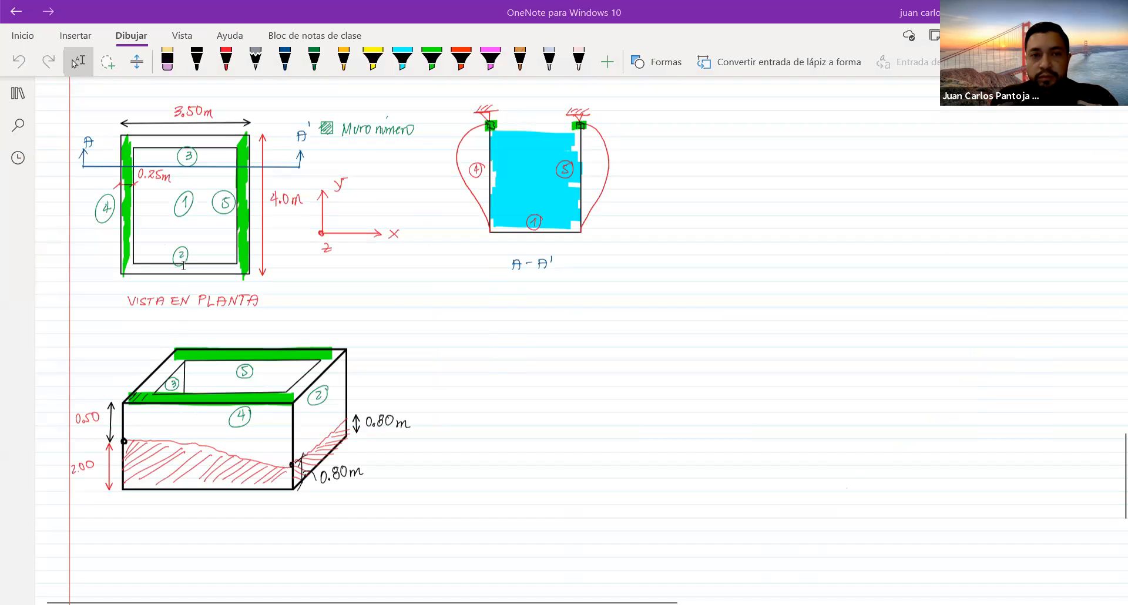
{"action": "scroll", "coordinate": [184, 265], "scroll_direction": "up", "scroll_amount": 3}
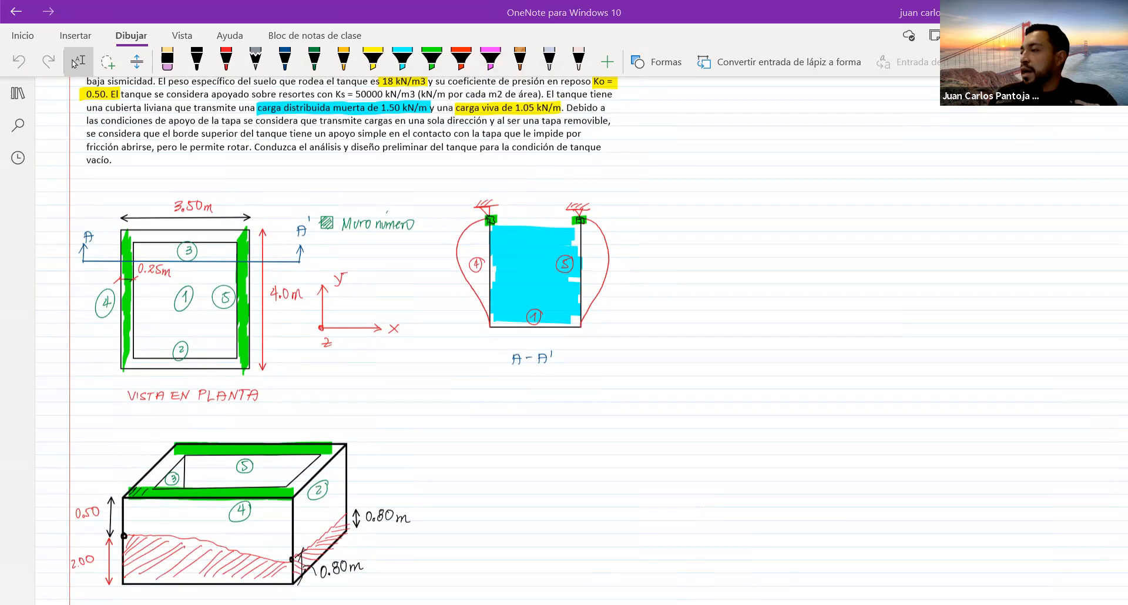
{"action": "key", "text": "alt+Tab"}
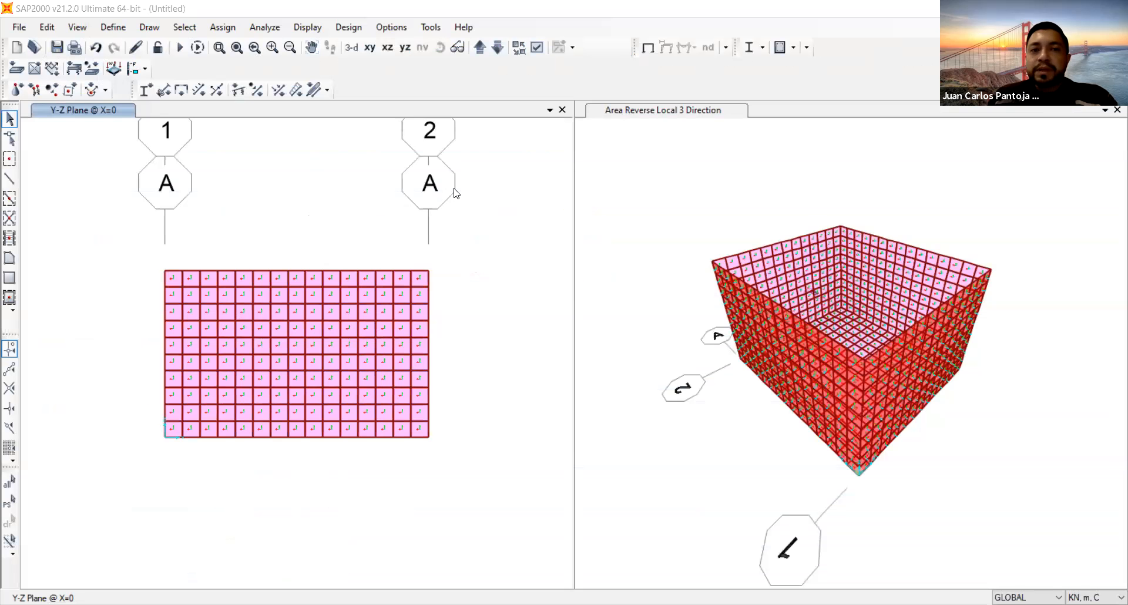
Step: Select the whole meshed base in the X-Y plane at Z=0 and open the group definitions for assigning it
{"action": "left_click", "coordinate": [369, 48]}
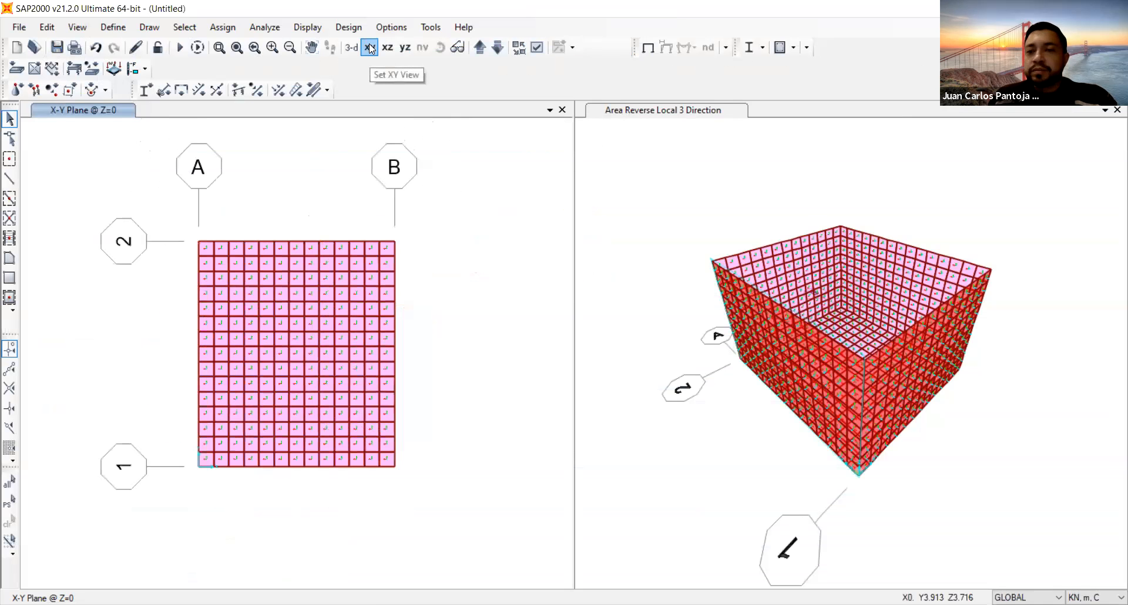
{"action": "mouse_move", "coordinate": [485, 507]}
{"action": "left_mouse_down"}
{"action": "mouse_move", "coordinate": [229, 351]}
{"action": "mouse_move", "coordinate": [147, 161]}
{"action": "left_mouse_up"}
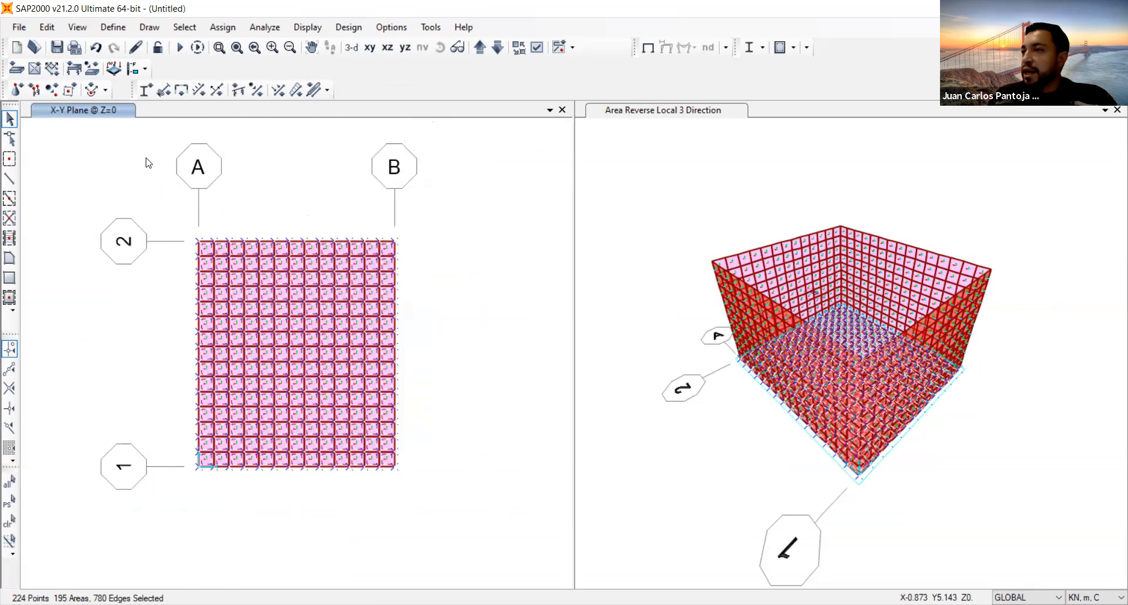
{"action": "left_click", "coordinate": [222, 27]}
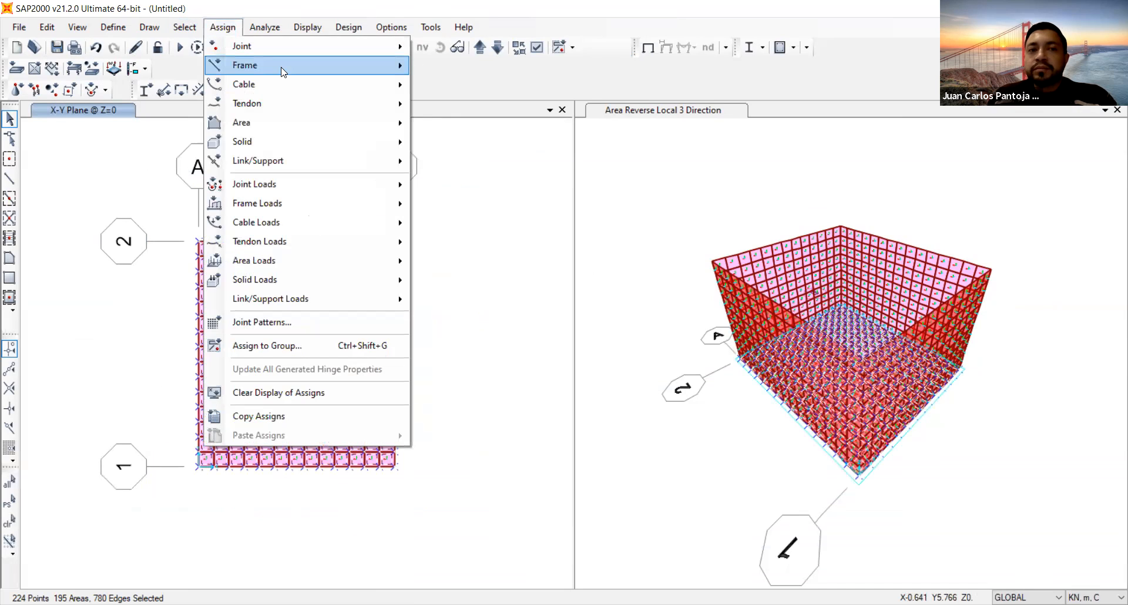
{"action": "mouse_move", "coordinate": [283, 71]}
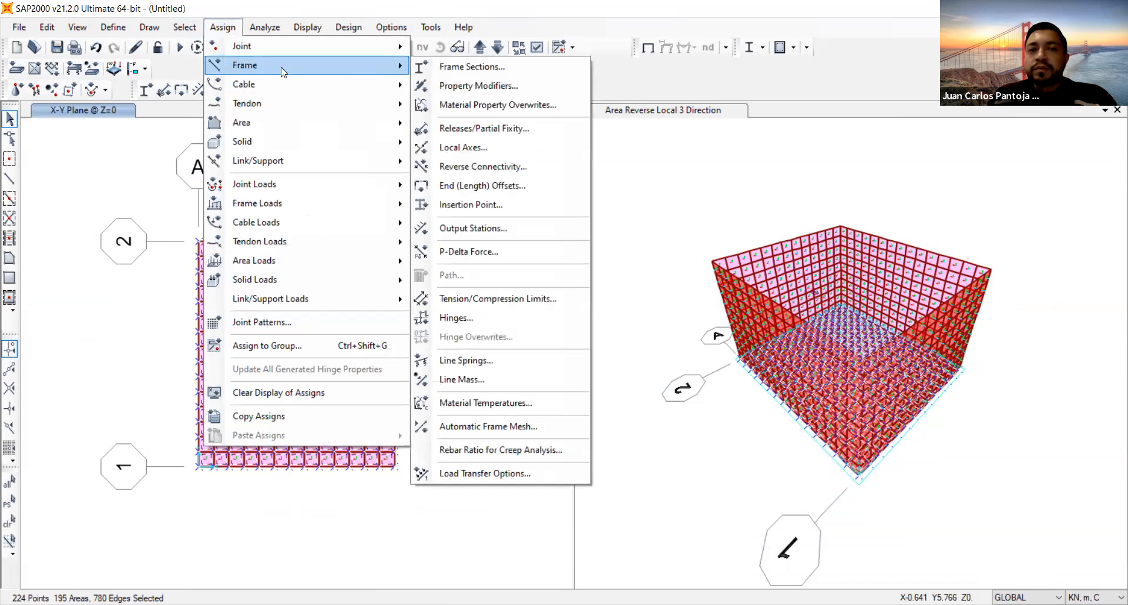
{"action": "left_click", "coordinate": [338, 346]}
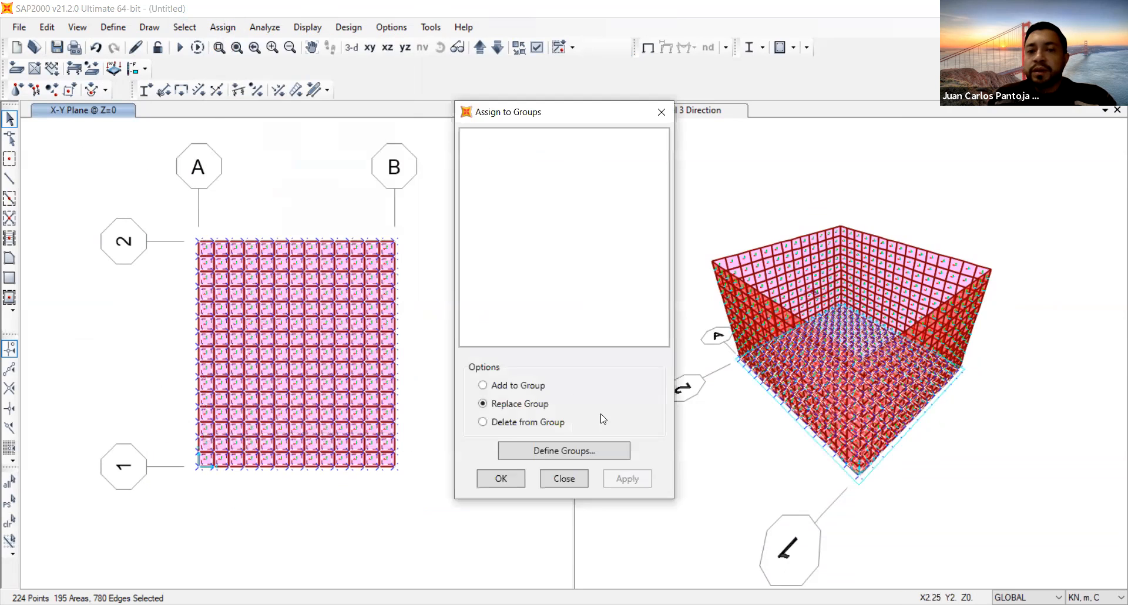
{"action": "left_click", "coordinate": [602, 449]}
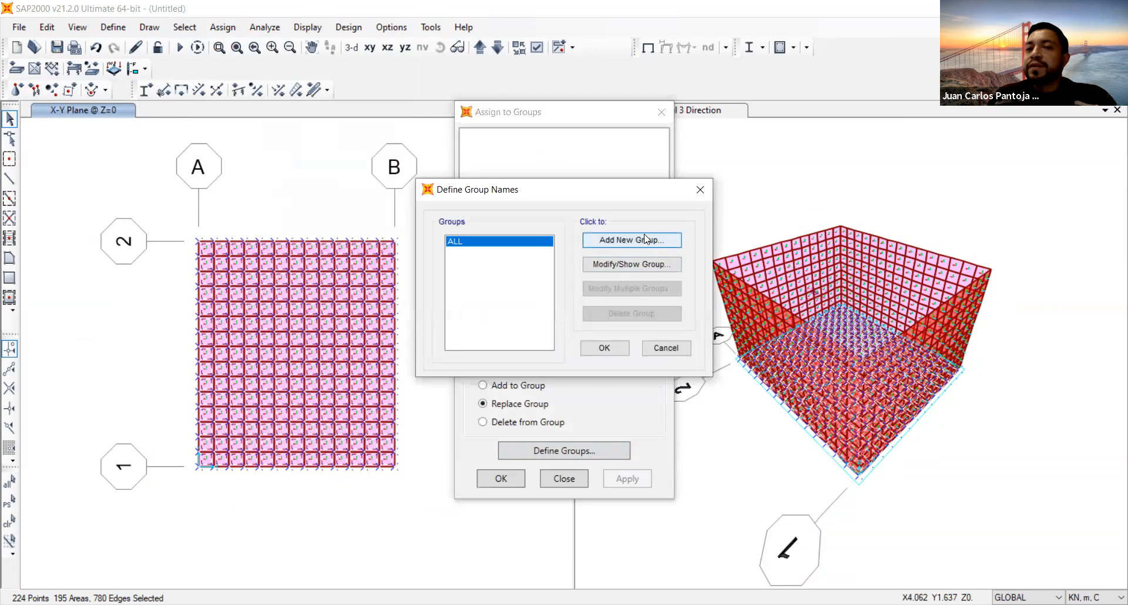
Step: Define a new group named MURO1 with a red display color
{"action": "left_click", "coordinate": [646, 238]}
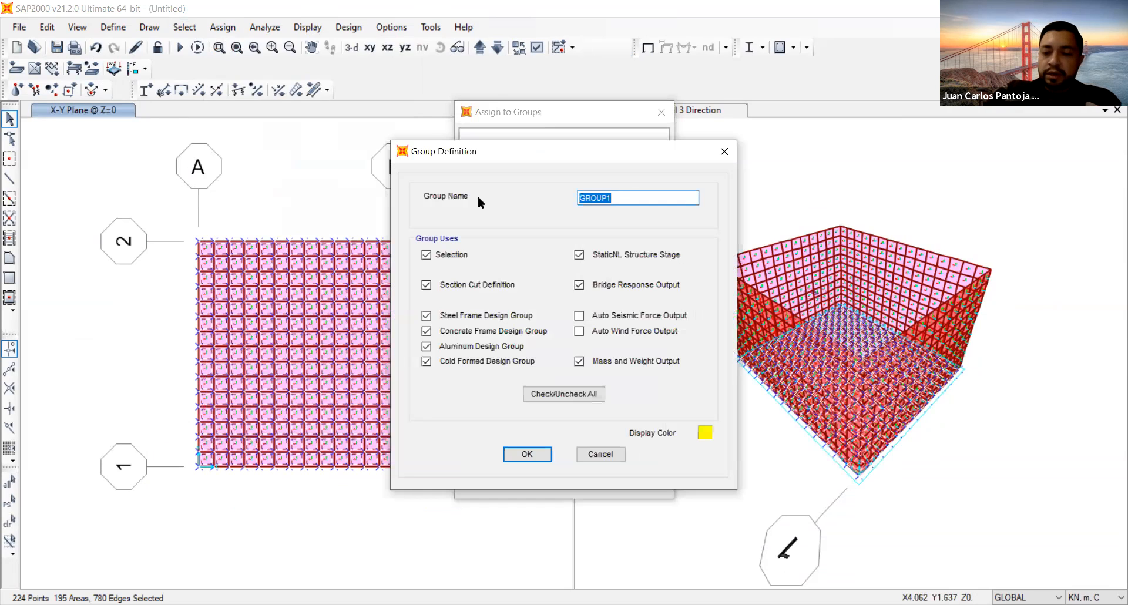
{"action": "type", "text": "MURO"}
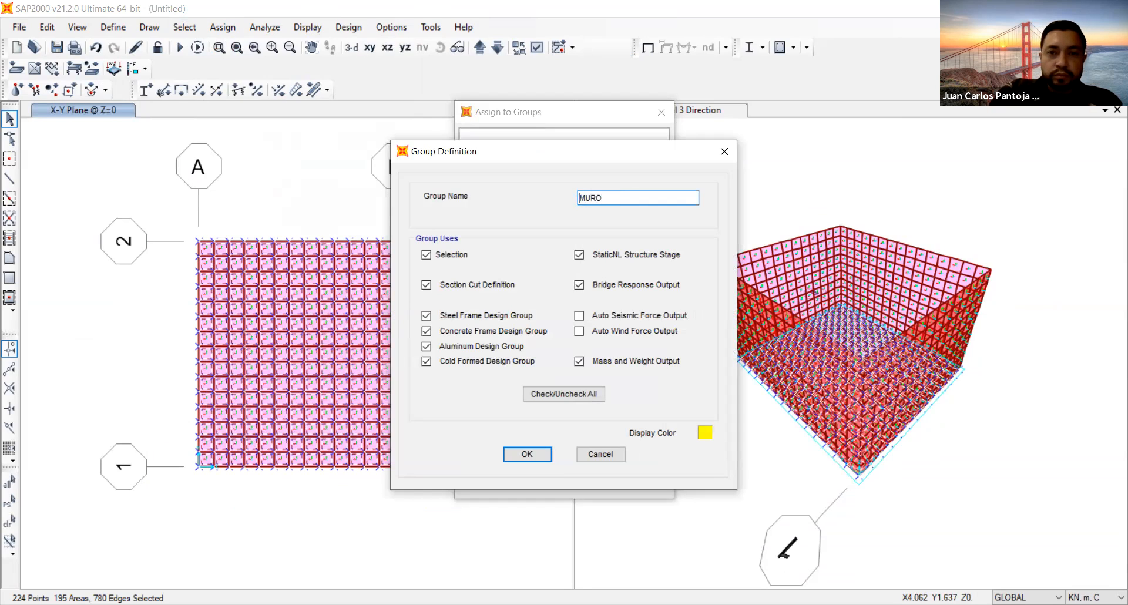
{"action": "left_click_drag", "start_coordinate": [619, 199], "coordinate": [486, 196]}
{"action": "left_click", "coordinate": [619, 197]}
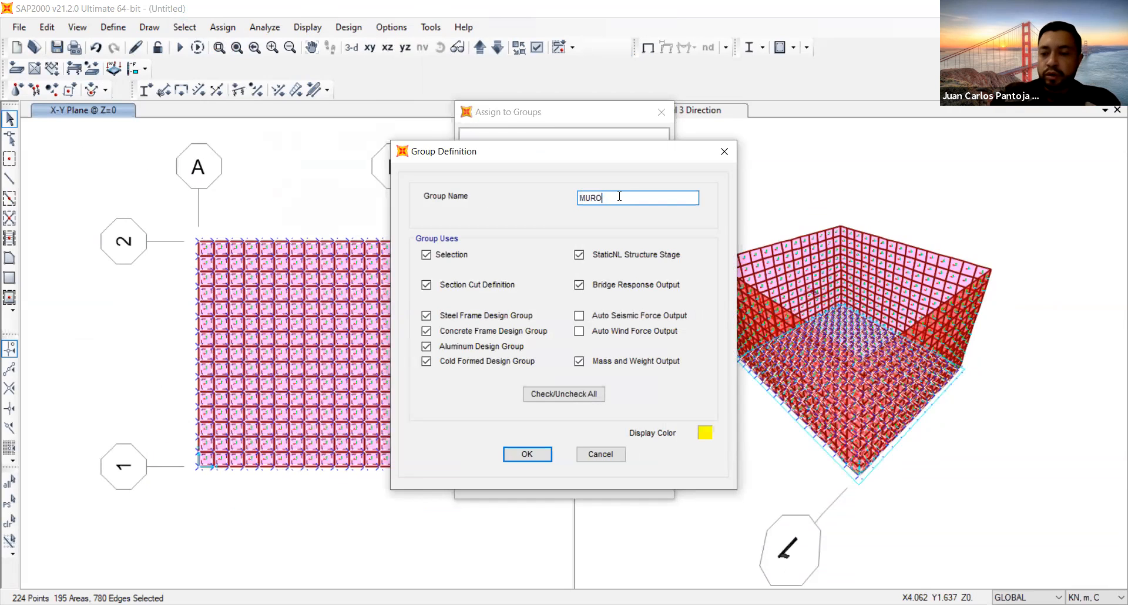
{"action": "left_click", "coordinate": [706, 436]}
{"action": "left_click", "coordinate": [497, 184]}
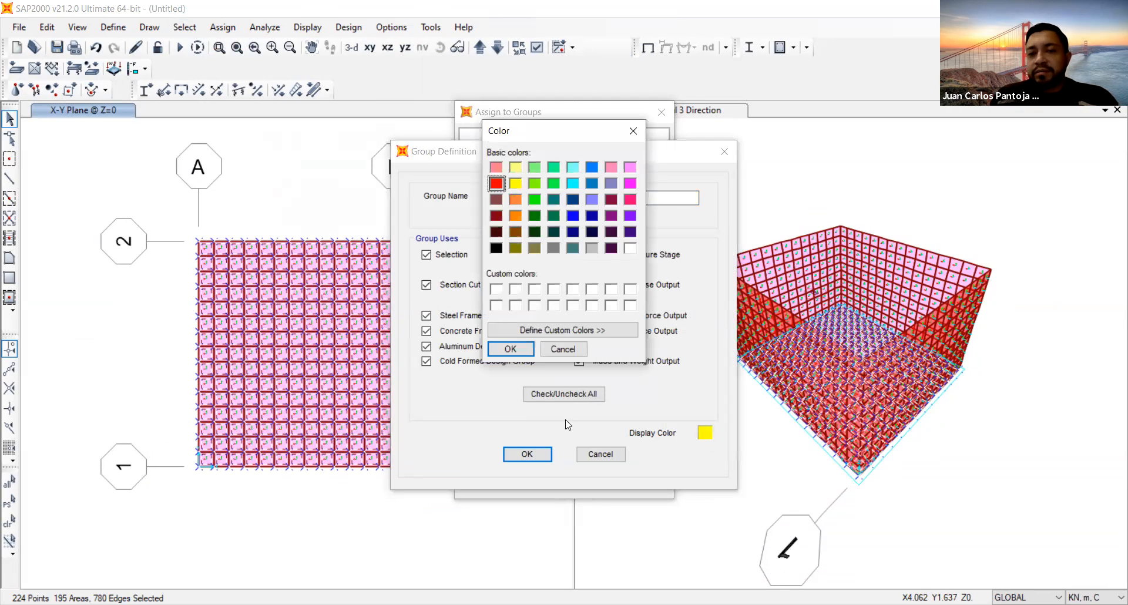
{"action": "left_click", "coordinate": [512, 349]}
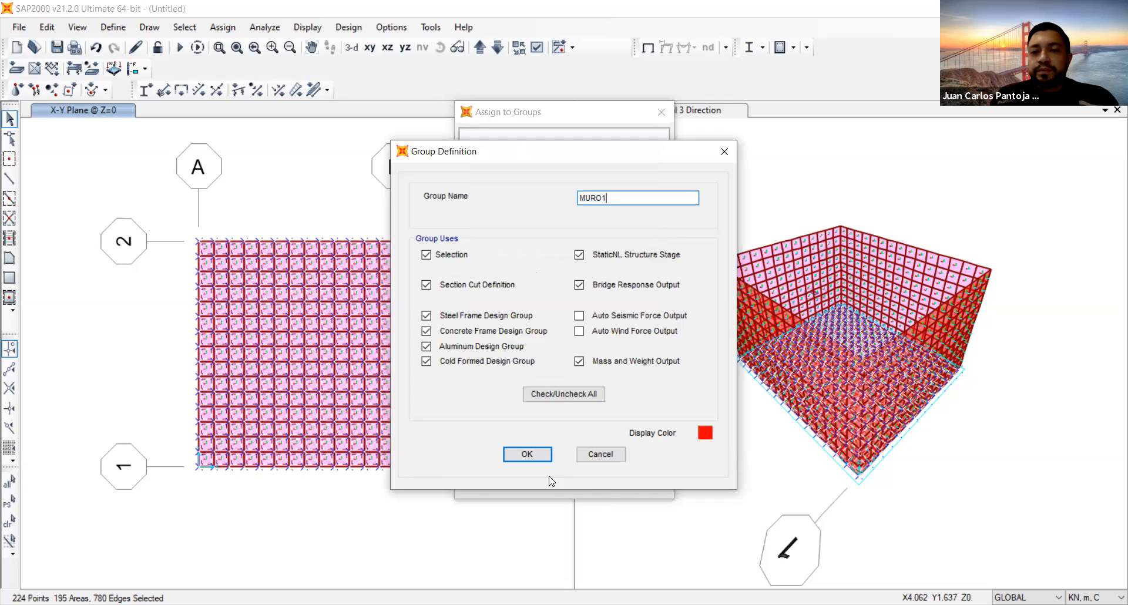
{"action": "left_click", "coordinate": [523, 450]}
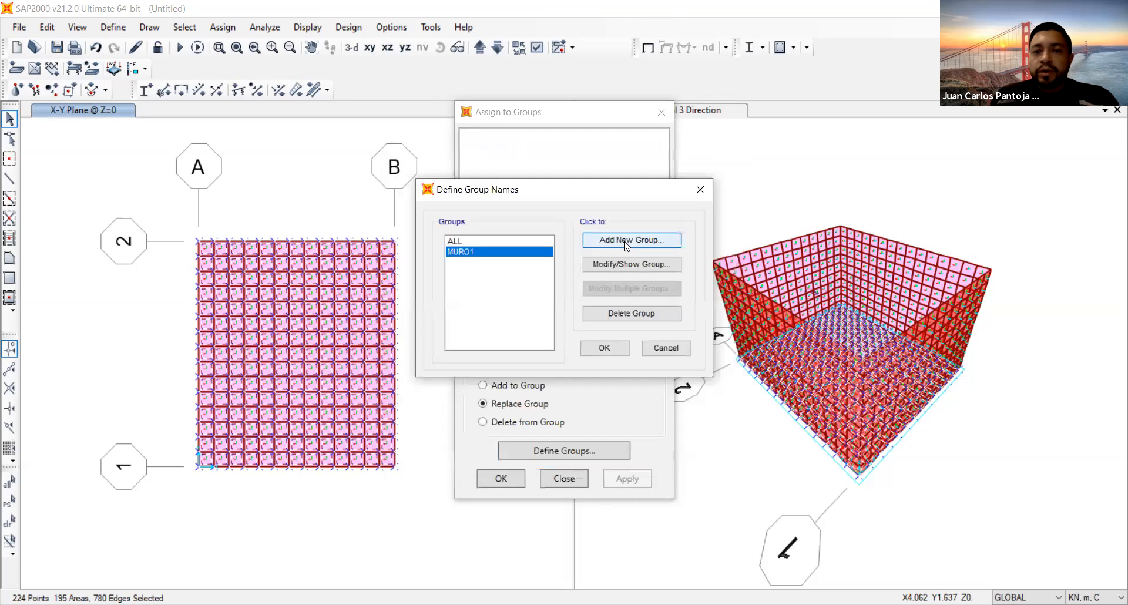
Step: Define a new group named MURO2 with a dark blue display color
{"action": "left_click", "coordinate": [615, 231]}
{"action": "type", "text": "MURO2"}
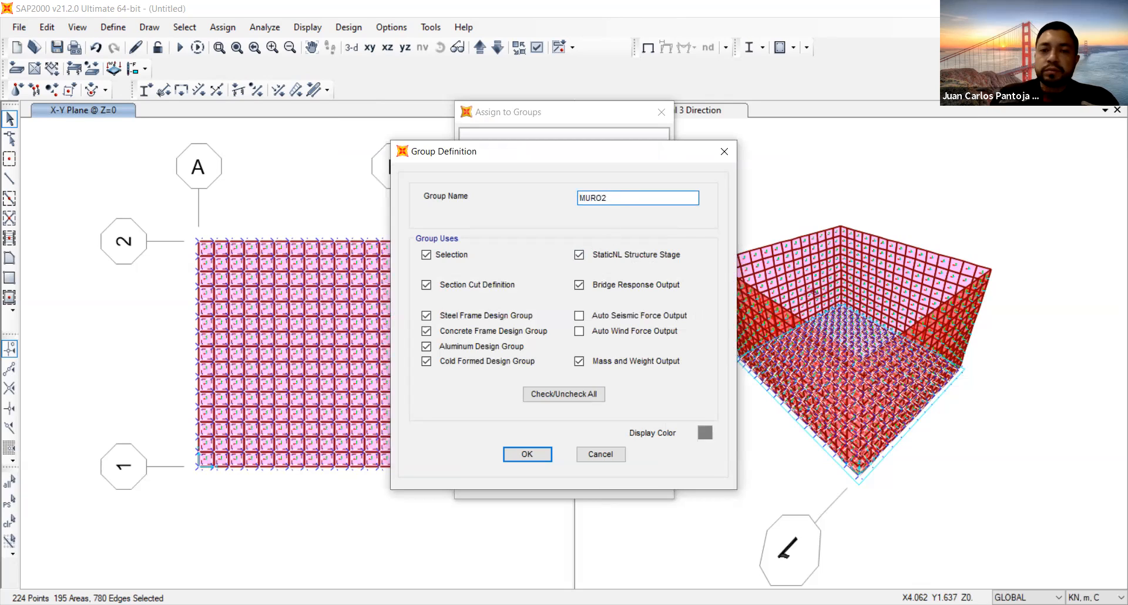
{"action": "left_click", "coordinate": [705, 435]}
{"action": "left_click", "coordinate": [572, 217]}
{"action": "left_click", "coordinate": [510, 349]}
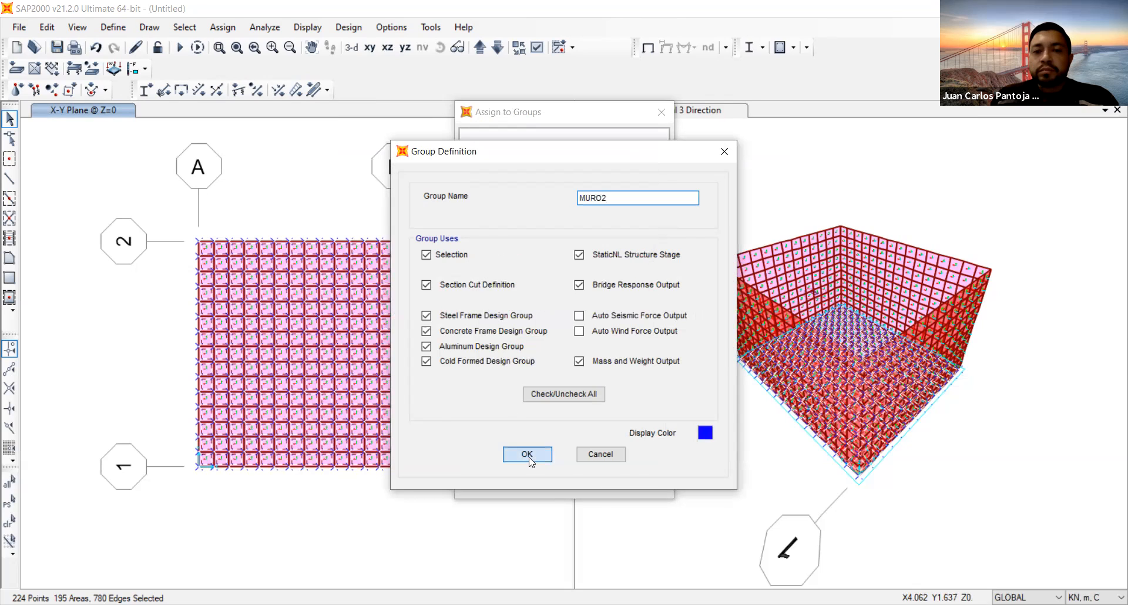
{"action": "left_click", "coordinate": [528, 456]}
Step: Define a new group named MURO3 with a dark green display color
{"action": "left_click", "coordinate": [635, 235]}
{"action": "type", "text": "MURO"}
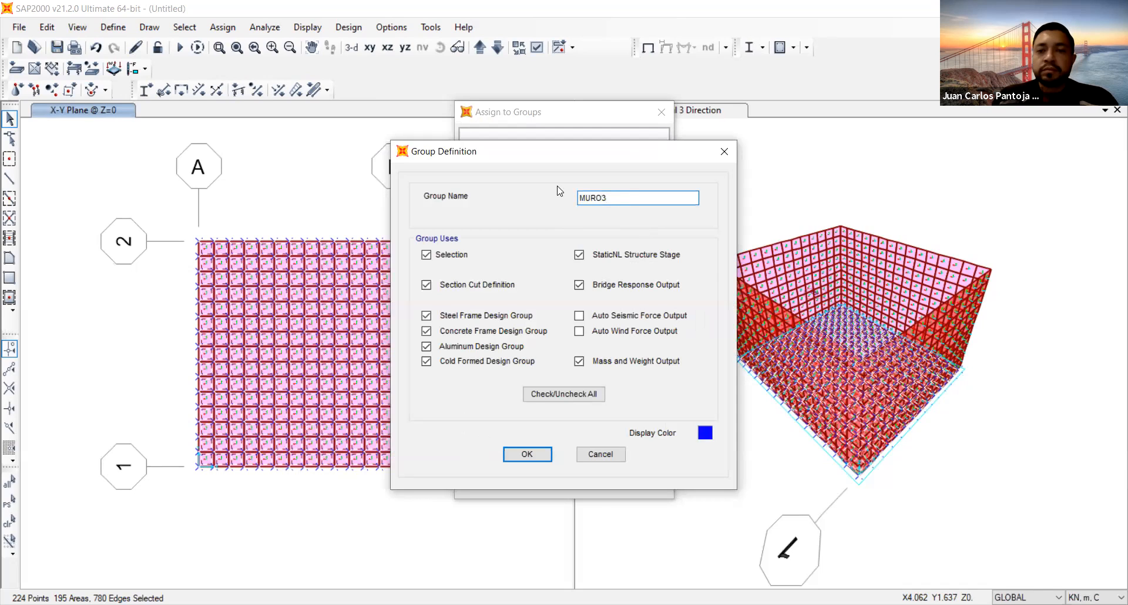
{"action": "left_click", "coordinate": [705, 432]}
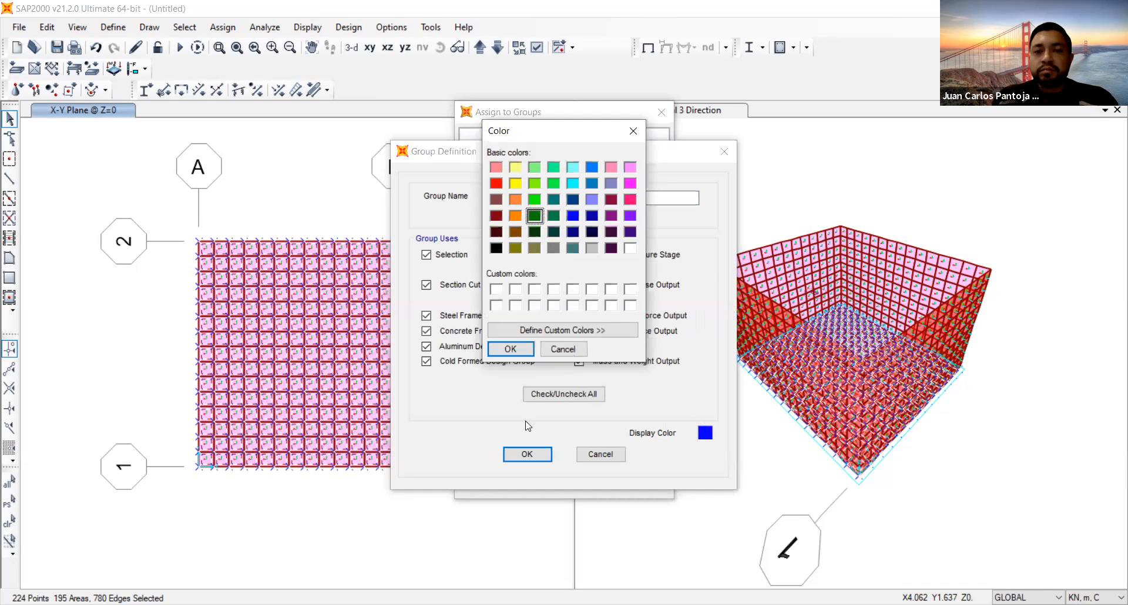
{"action": "left_click", "coordinate": [511, 349]}
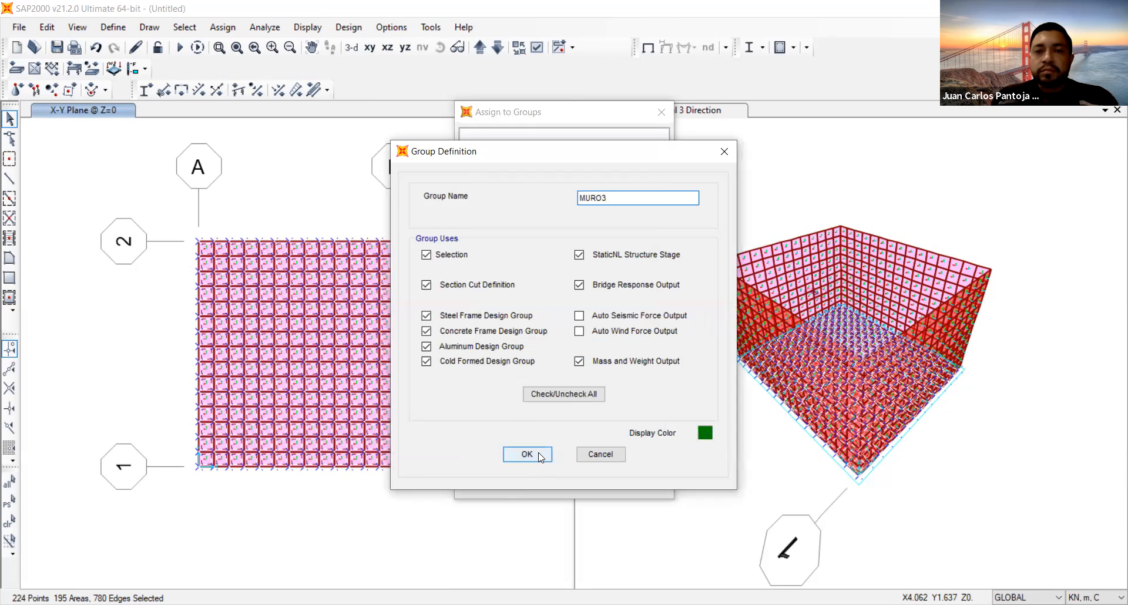
{"action": "left_click", "coordinate": [537, 456]}
Step: Define a new group named MURO4 with an orange display color
{"action": "left_click", "coordinate": [618, 241]}
{"action": "type", "text": "MURO4"}
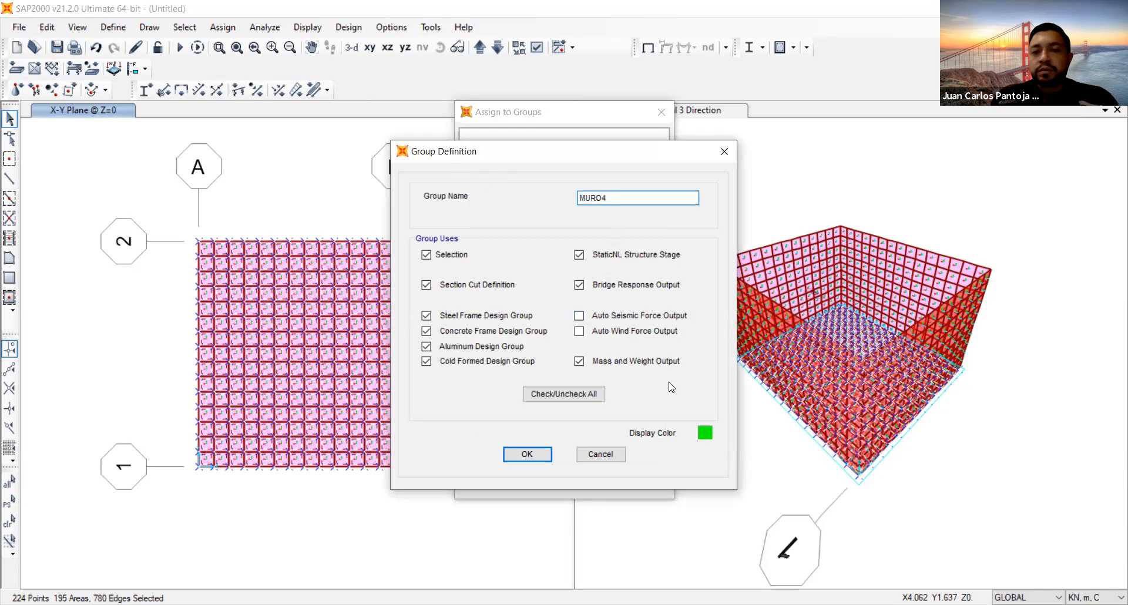
{"action": "left_click", "coordinate": [705, 435]}
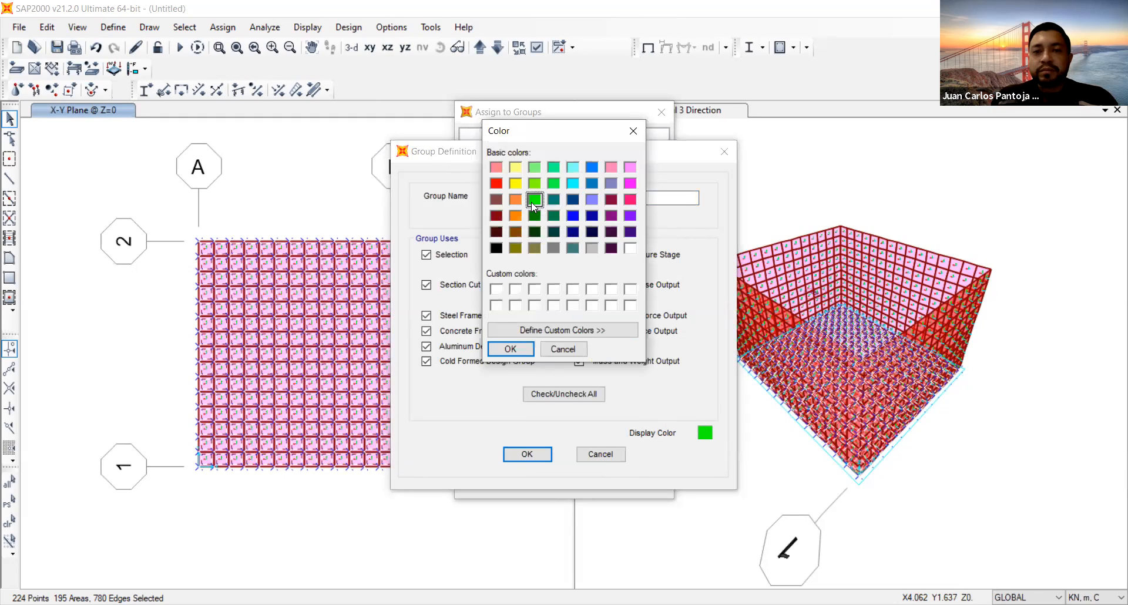
{"action": "left_click", "coordinate": [516, 216]}
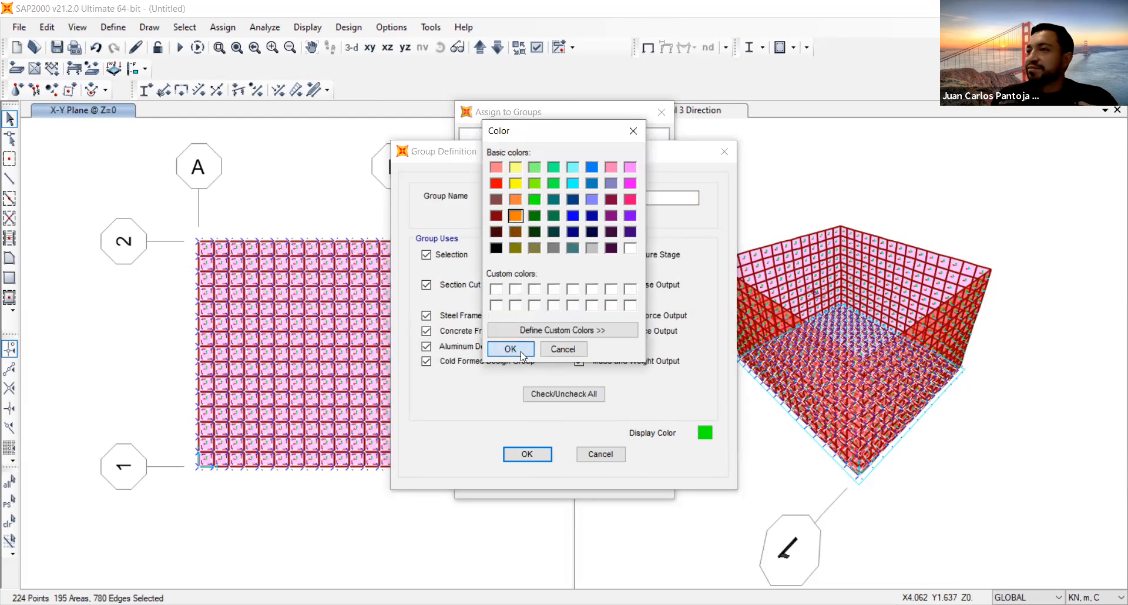
{"action": "left_click", "coordinate": [511, 350]}
{"action": "left_click", "coordinate": [545, 453]}
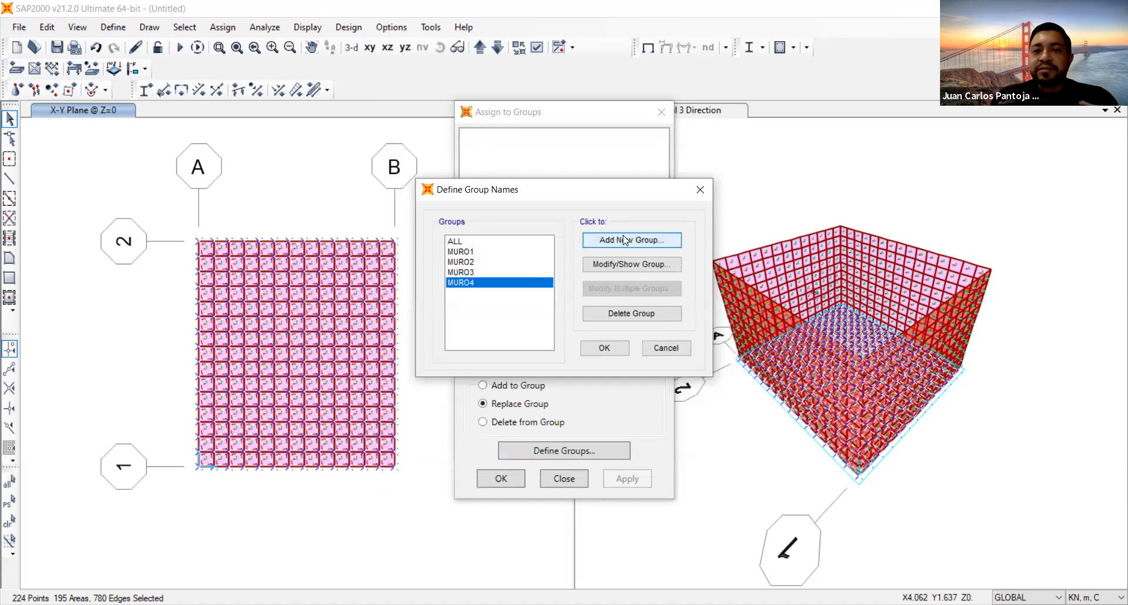
Step: Define a new group named MURO5 with a light blue display color and accept the group definitions
{"action": "left_click", "coordinate": [625, 241]}
{"action": "type", "text": "MURO5"}
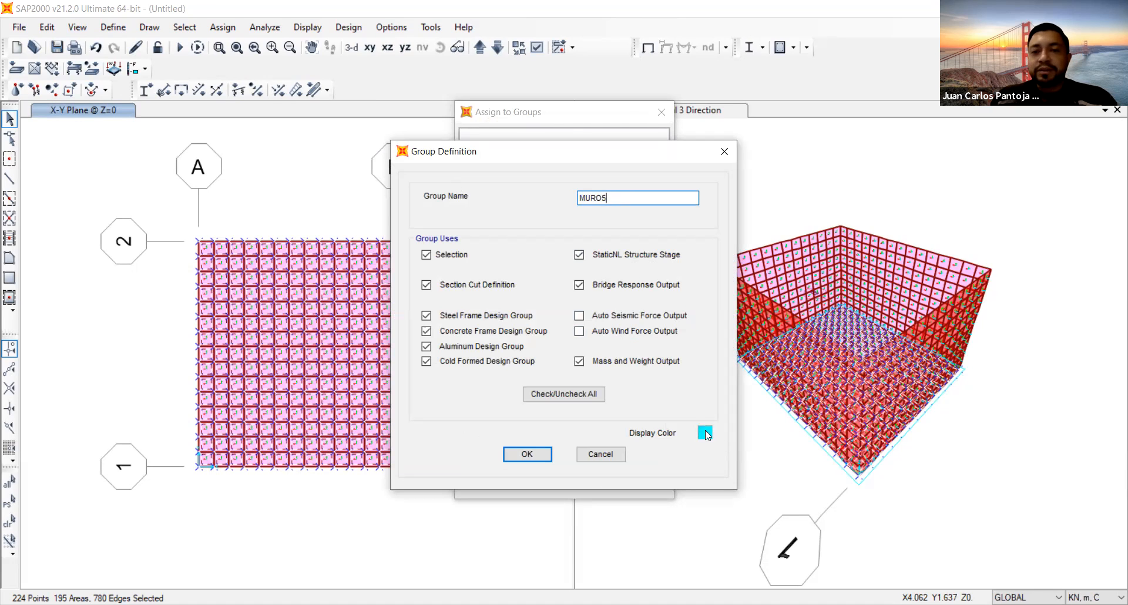
{"action": "left_click", "coordinate": [705, 433]}
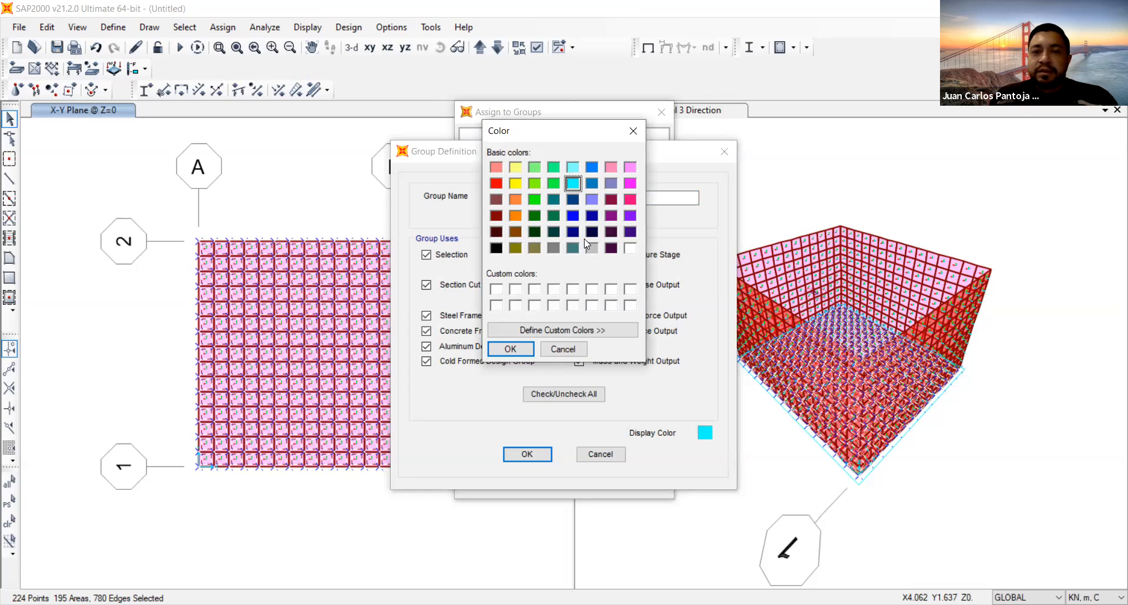
{"action": "left_click", "coordinate": [592, 167]}
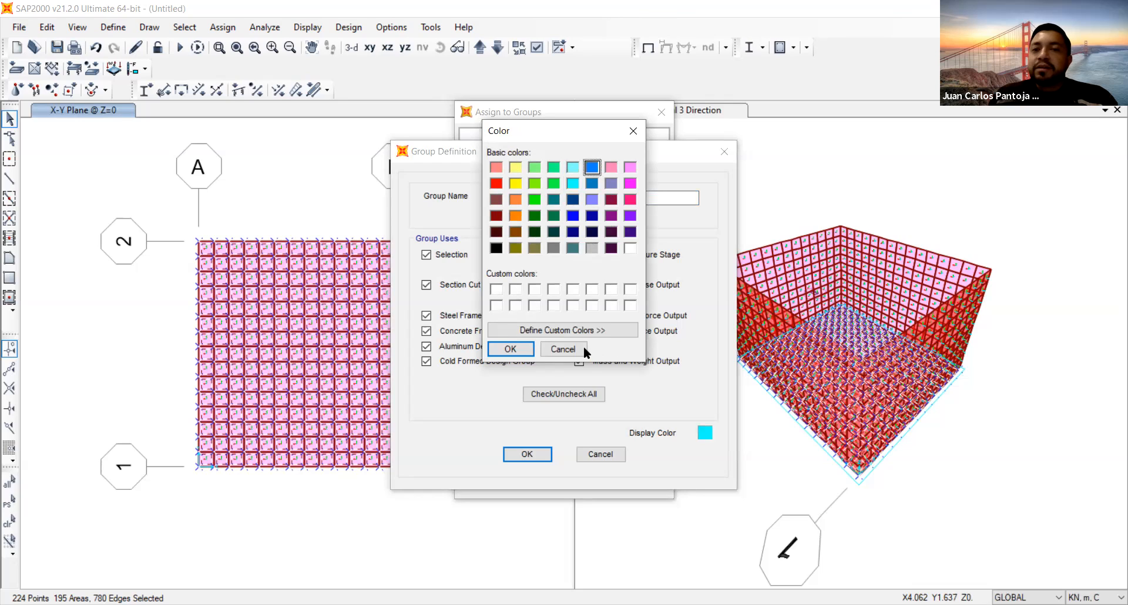
{"action": "left_click", "coordinate": [511, 349]}
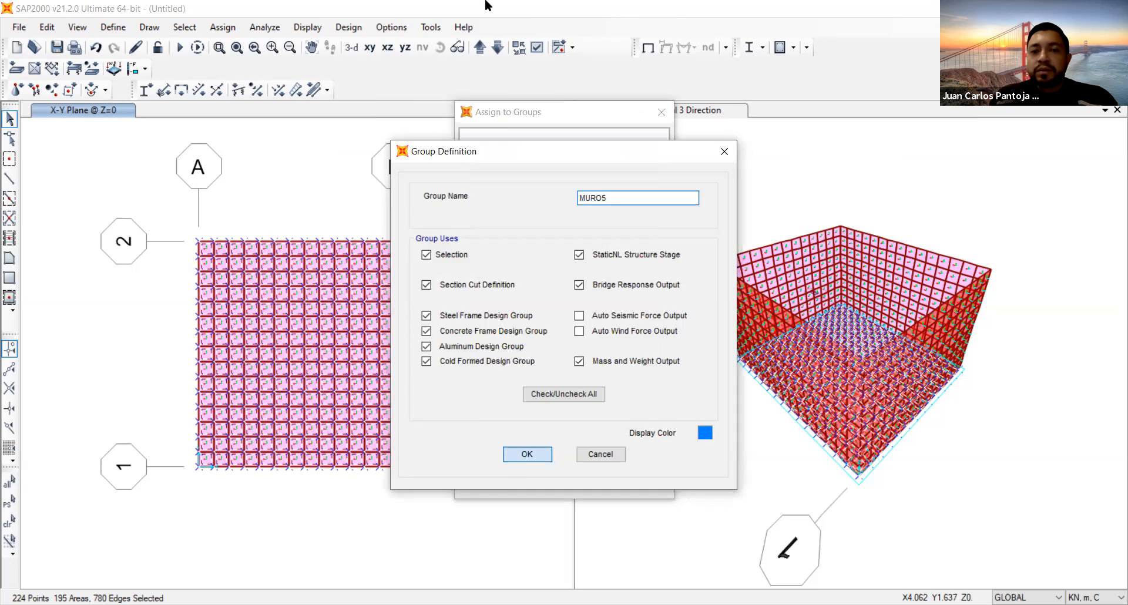
{"action": "left_click", "coordinate": [526, 454]}
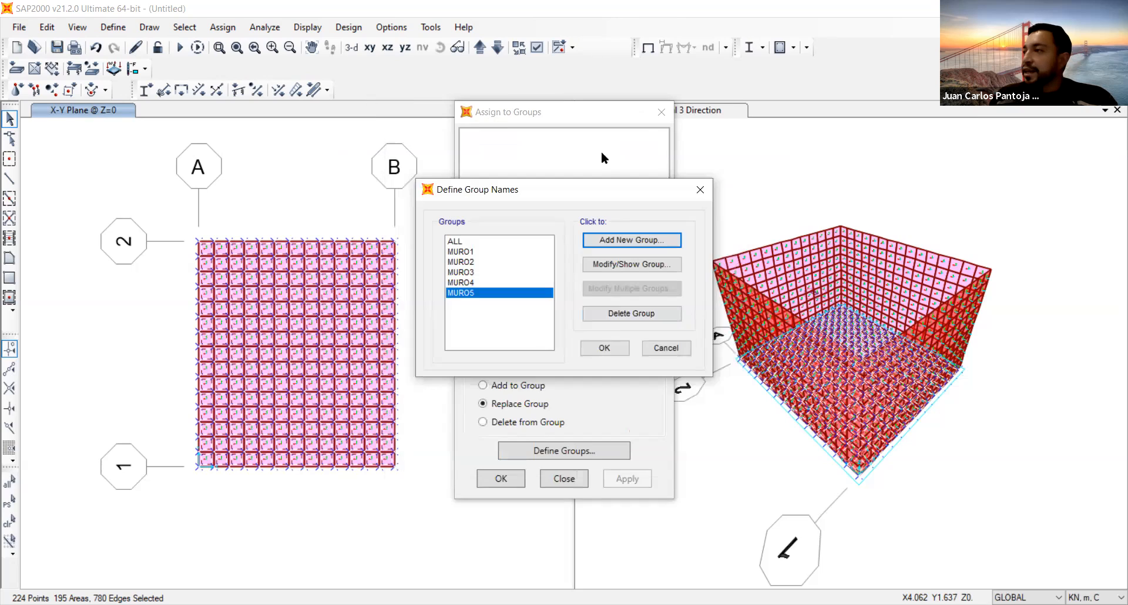
{"action": "left_click", "coordinate": [605, 349]}
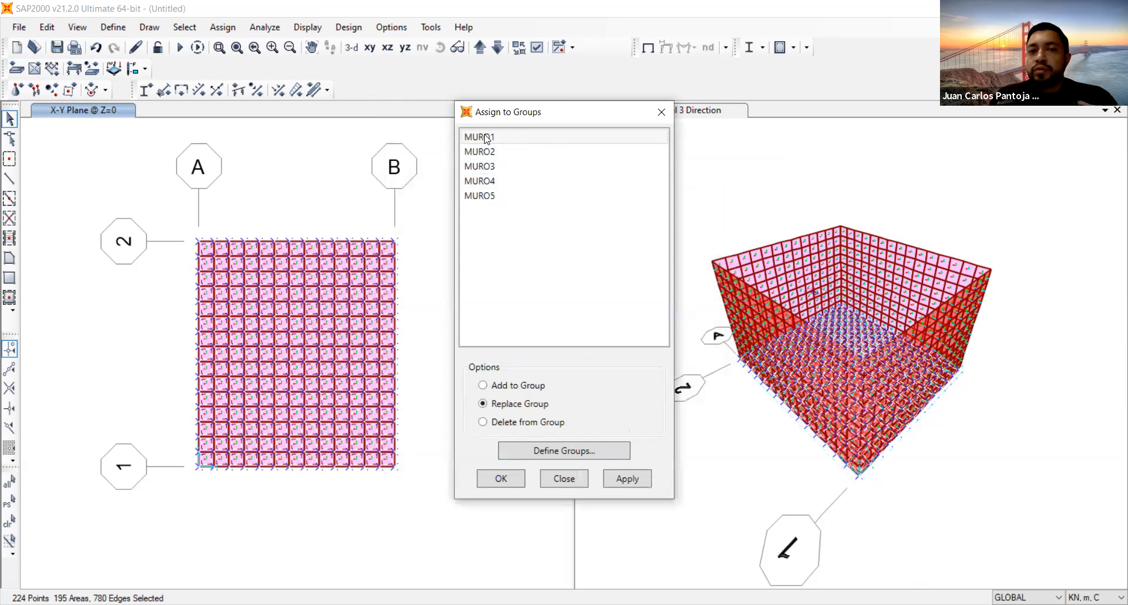
Step: Assign the selected base to group MURO1 using the Replace Group option
{"action": "left_click", "coordinate": [485, 139]}
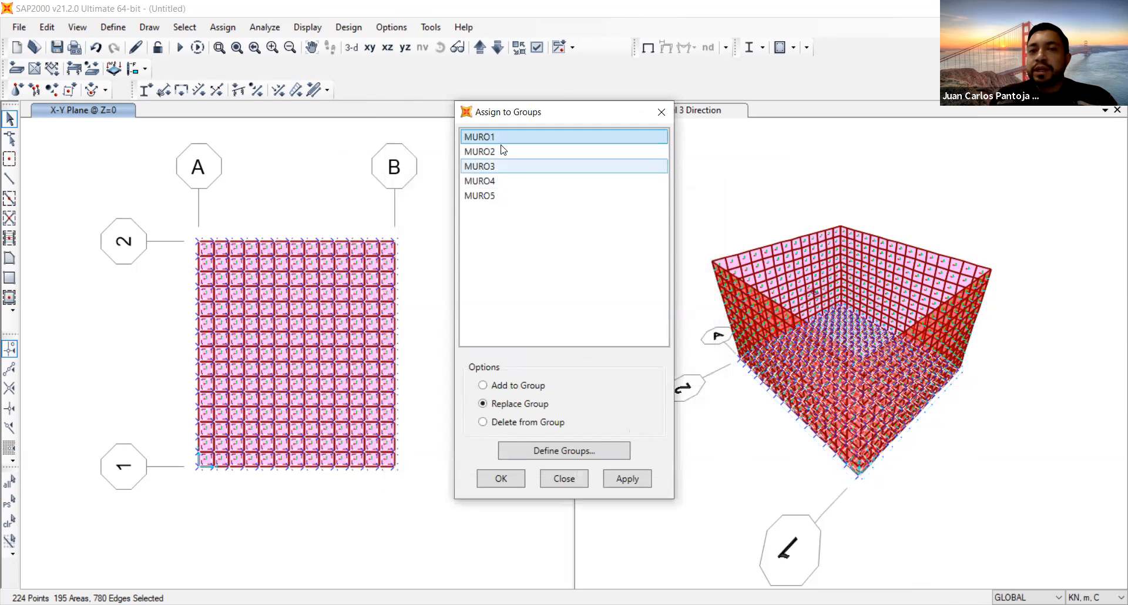
{"action": "left_click", "coordinate": [516, 385]}
{"action": "left_click", "coordinate": [518, 407]}
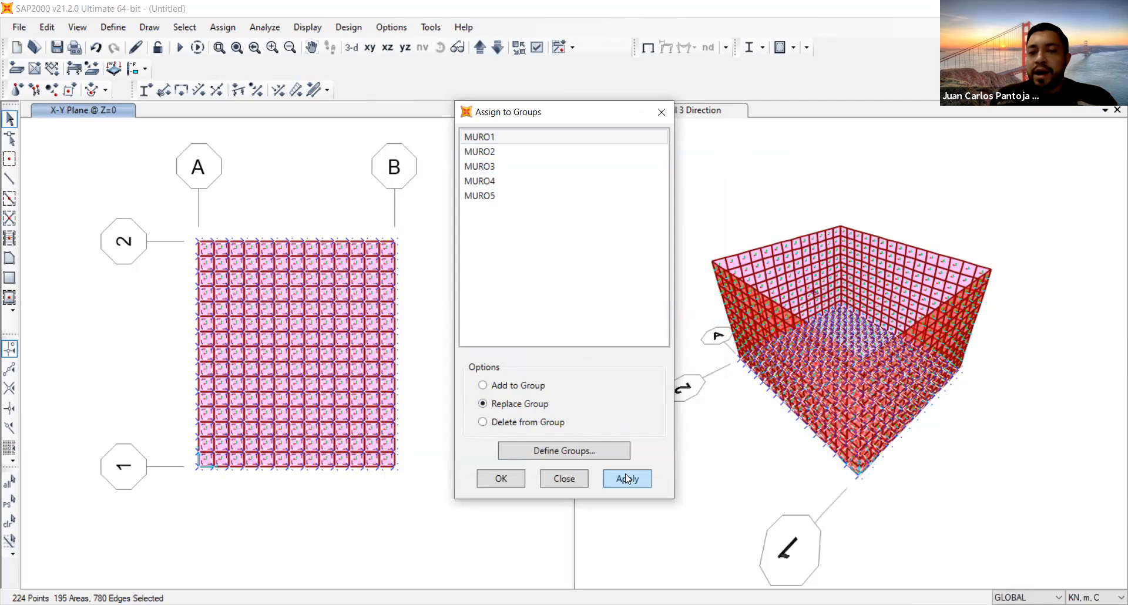
{"action": "left_click", "coordinate": [628, 479]}
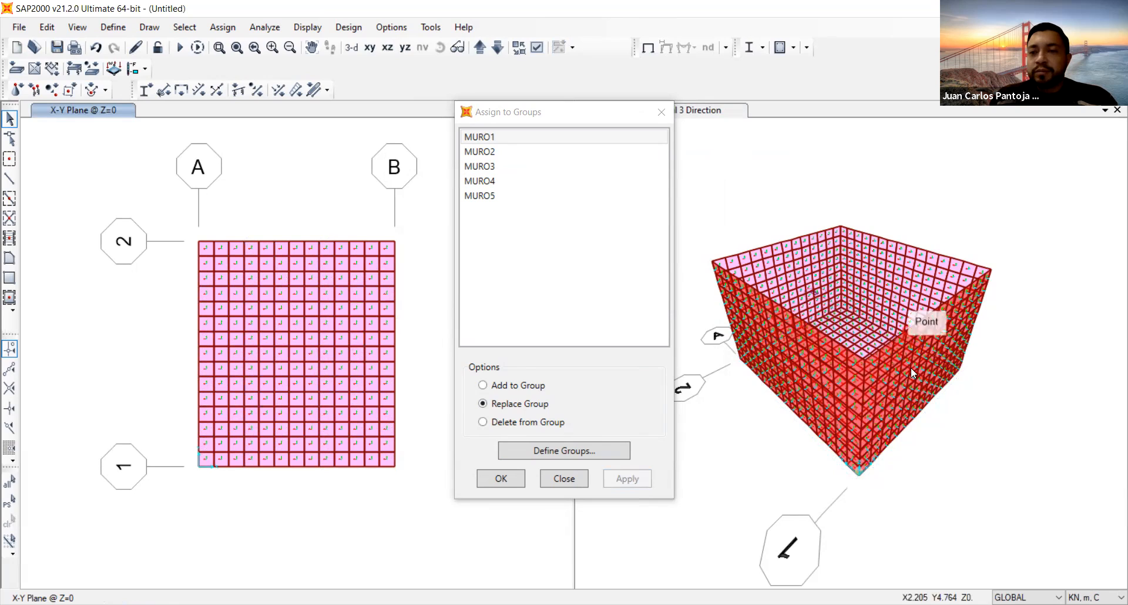
Step: Assign all objects of the wall in the X-Z plane at Y=0 to group MURO2, replacing the group's contents
{"action": "left_click", "coordinate": [386, 53]}
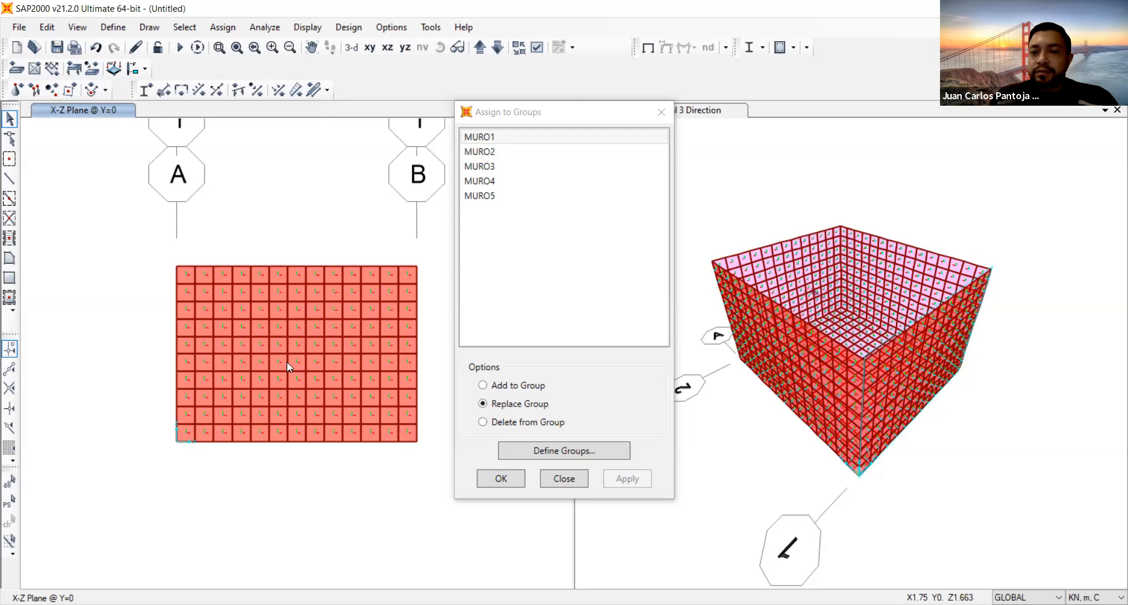
{"action": "left_click", "coordinate": [480, 51]}
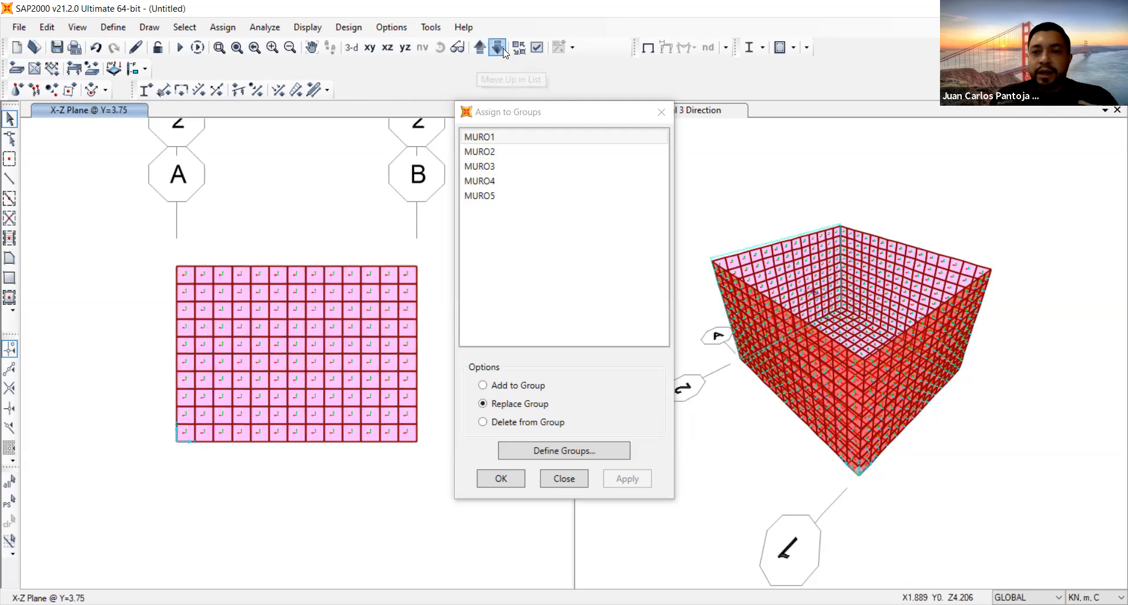
{"action": "left_click", "coordinate": [497, 50]}
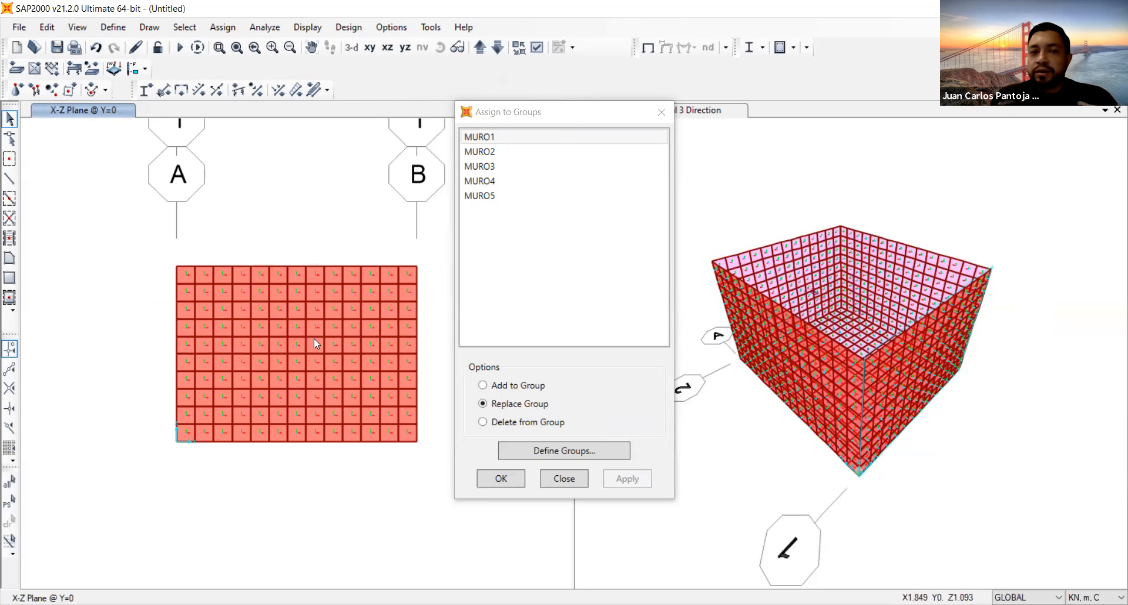
{"action": "left_click_drag", "start_coordinate": [140, 242], "coordinate": [445, 498]}
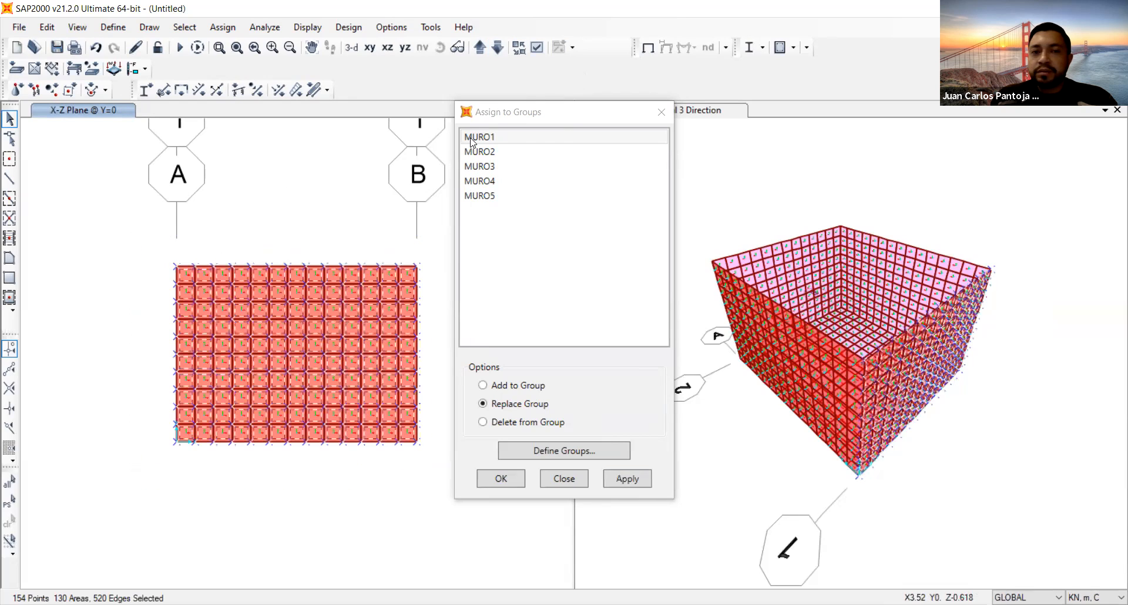
{"action": "left_click", "coordinate": [499, 152]}
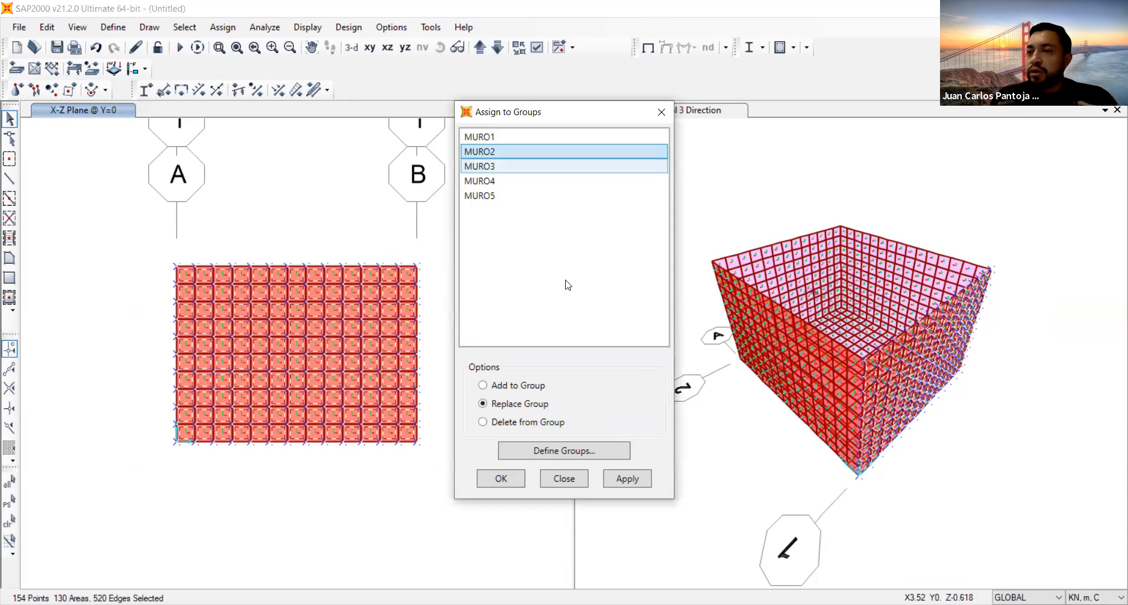
{"action": "left_click", "coordinate": [629, 478]}
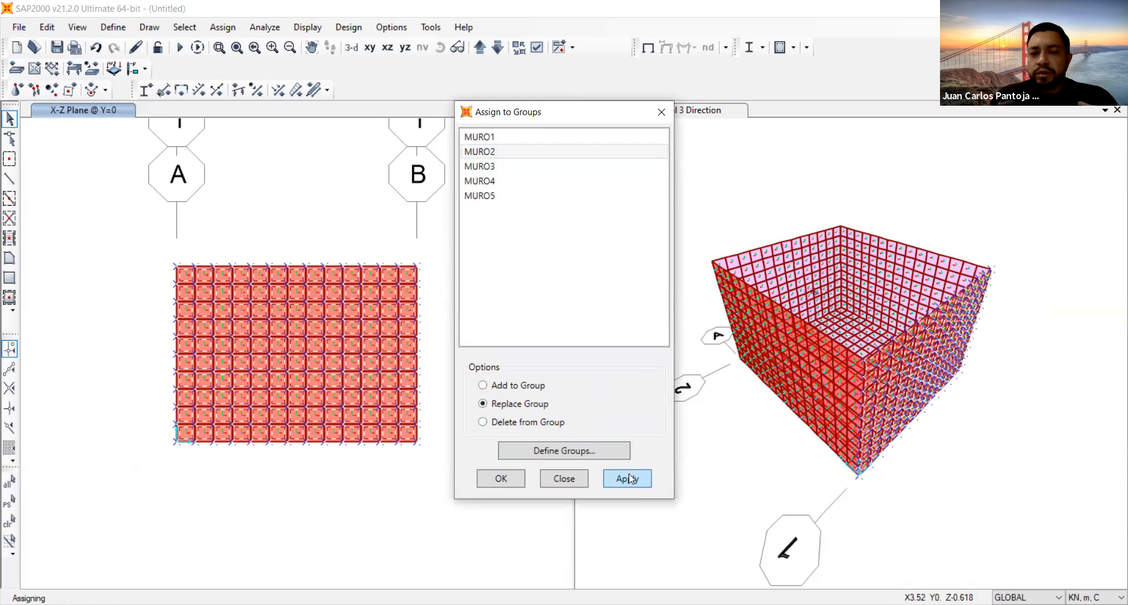
Step: Assign the opposite wall, in the X-Z plane at Y=3.75, to group MURO3 with Replace Group
{"action": "left_click", "coordinate": [481, 49]}
{"action": "left_click_drag", "start_coordinate": [136, 196], "coordinate": [441, 495]}
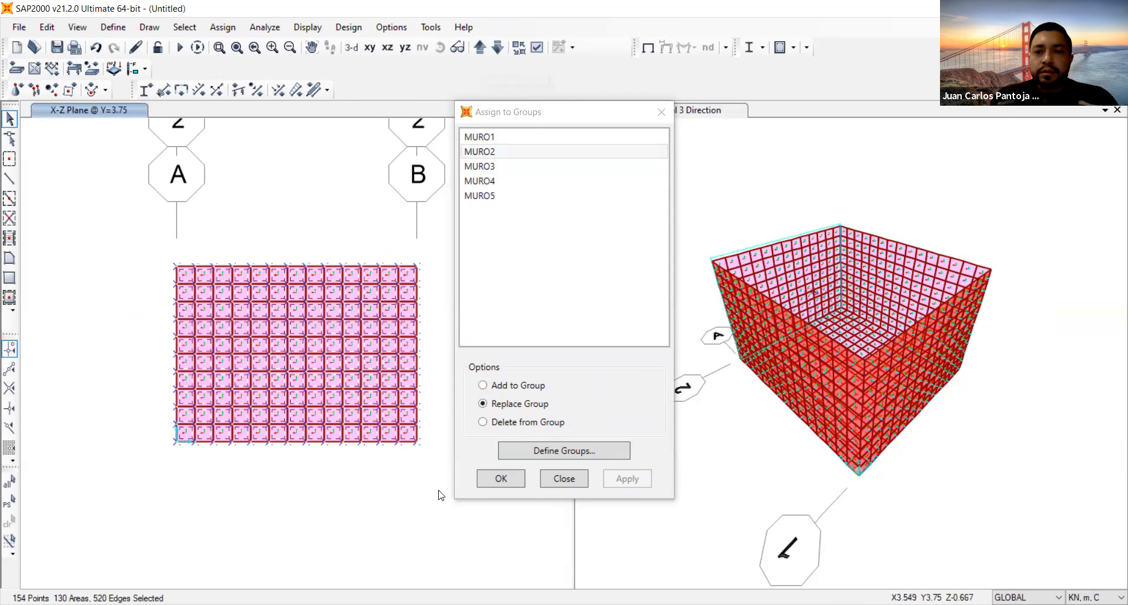
{"action": "left_click", "coordinate": [494, 167]}
{"action": "left_click", "coordinate": [626, 481]}
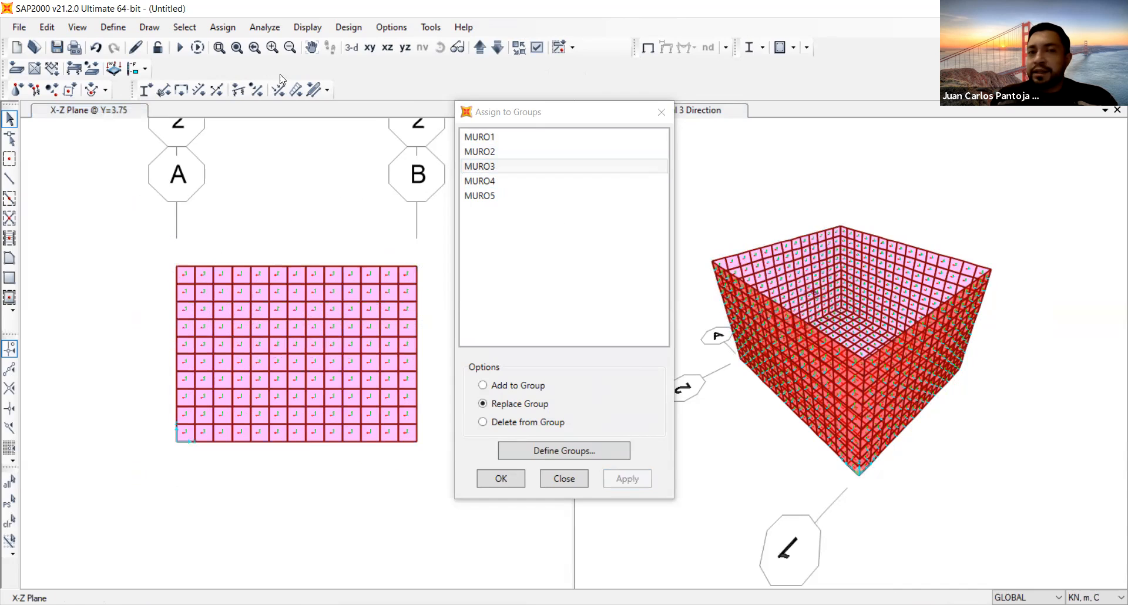
Step: Assign the wall in the Y-Z plane at X=0 to group MURO4 with Replace Group
{"action": "left_click", "coordinate": [404, 47]}
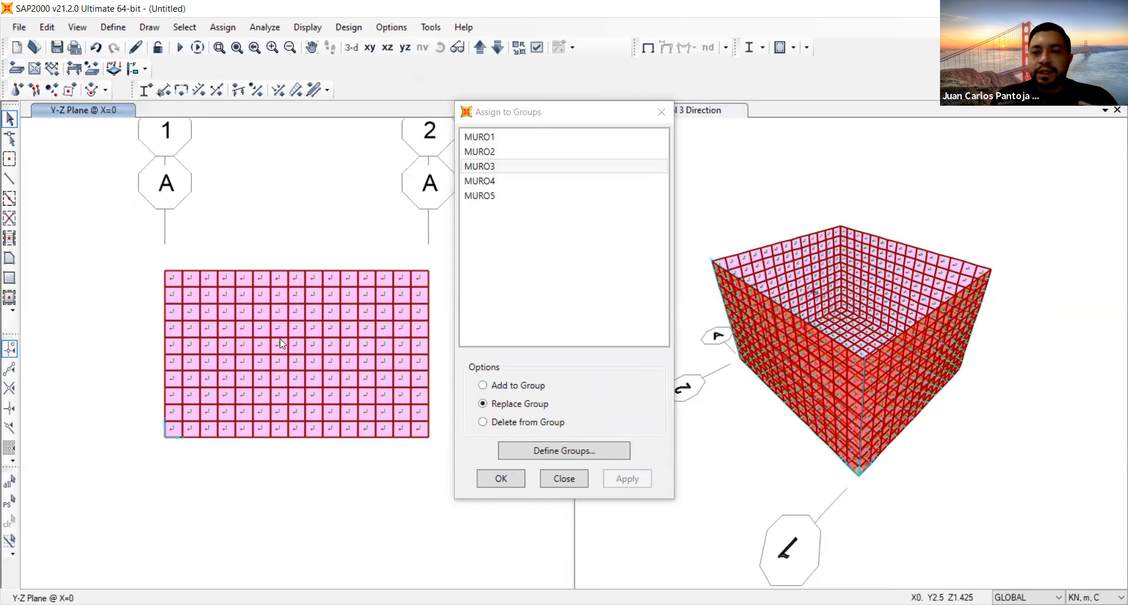
{"action": "left_click_drag", "start_coordinate": [130, 221], "coordinate": [470, 507]}
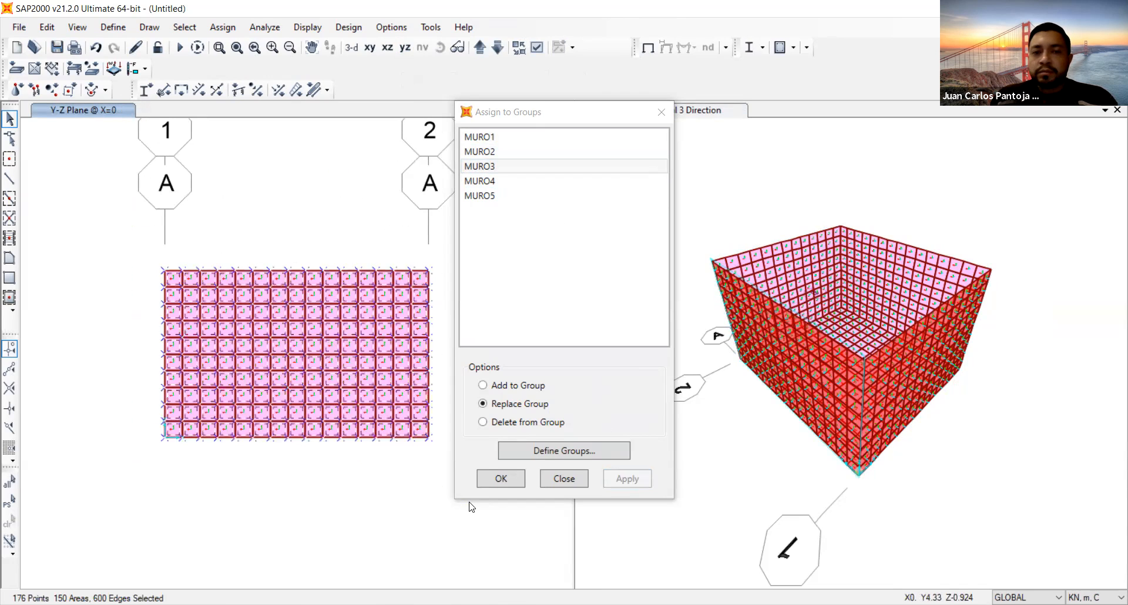
{"action": "left_click", "coordinate": [501, 182]}
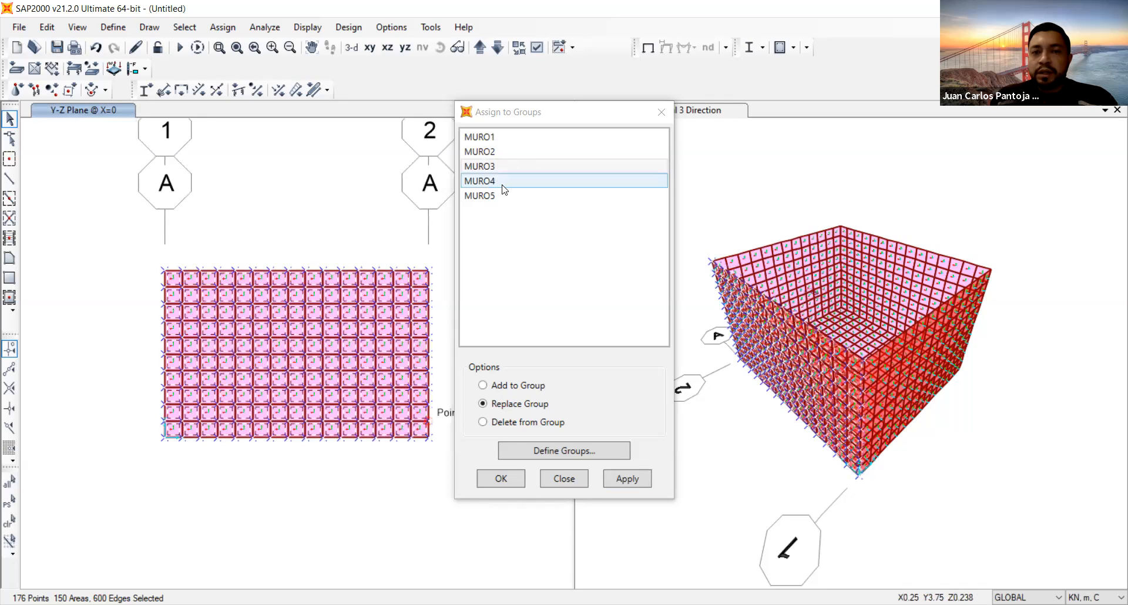
{"action": "left_click", "coordinate": [614, 481]}
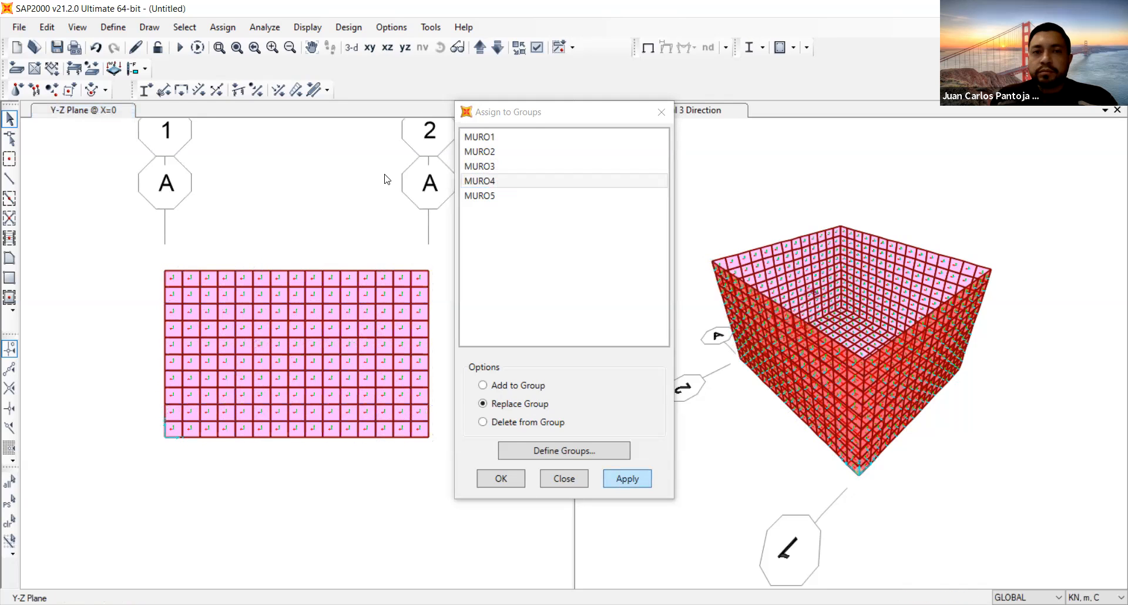
Step: Assign the wall in the Y-Z plane at X=3.25 to group MURO5 with Replace Group and finish the group assignment
{"action": "left_click", "coordinate": [480, 49]}
{"action": "left_click_drag", "start_coordinate": [117, 224], "coordinate": [442, 505]}
{"action": "left_click", "coordinate": [478, 199]}
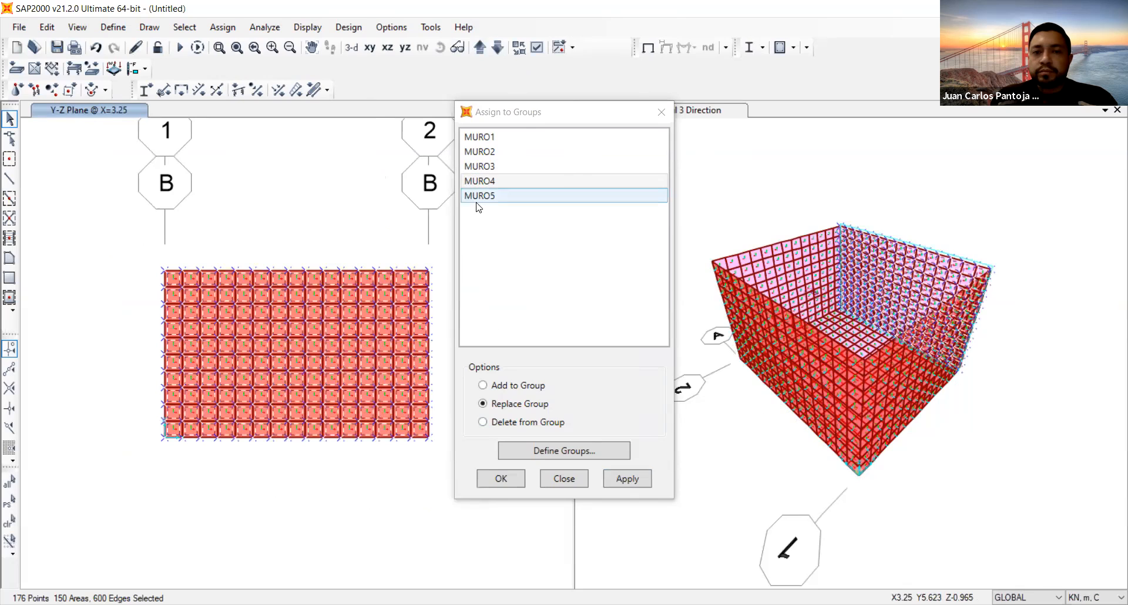
{"action": "left_click", "coordinate": [637, 482]}
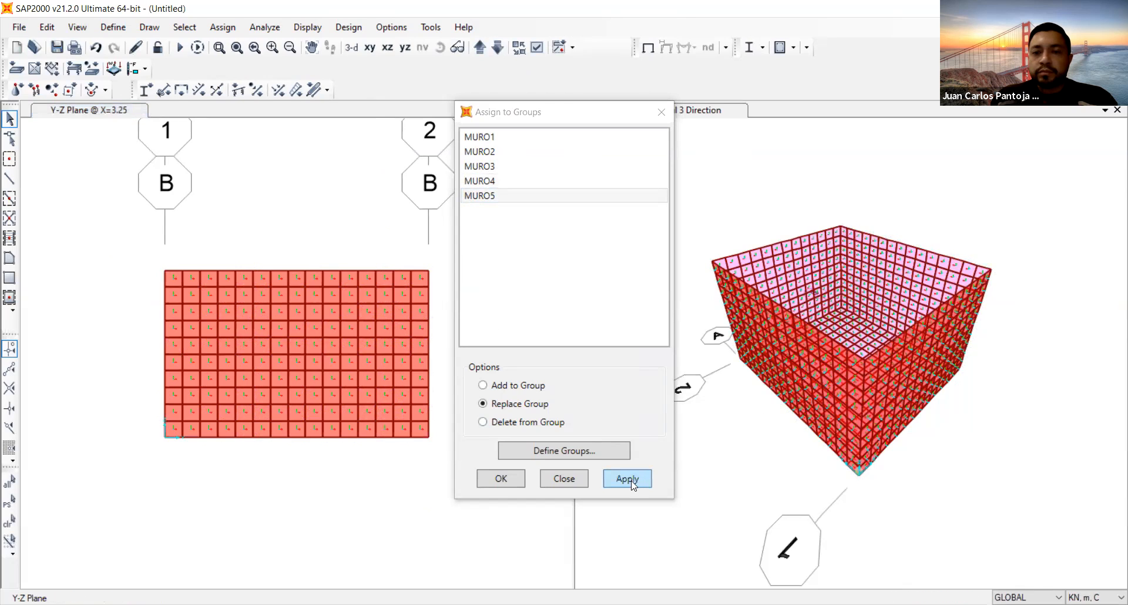
{"action": "left_click", "coordinate": [499, 479]}
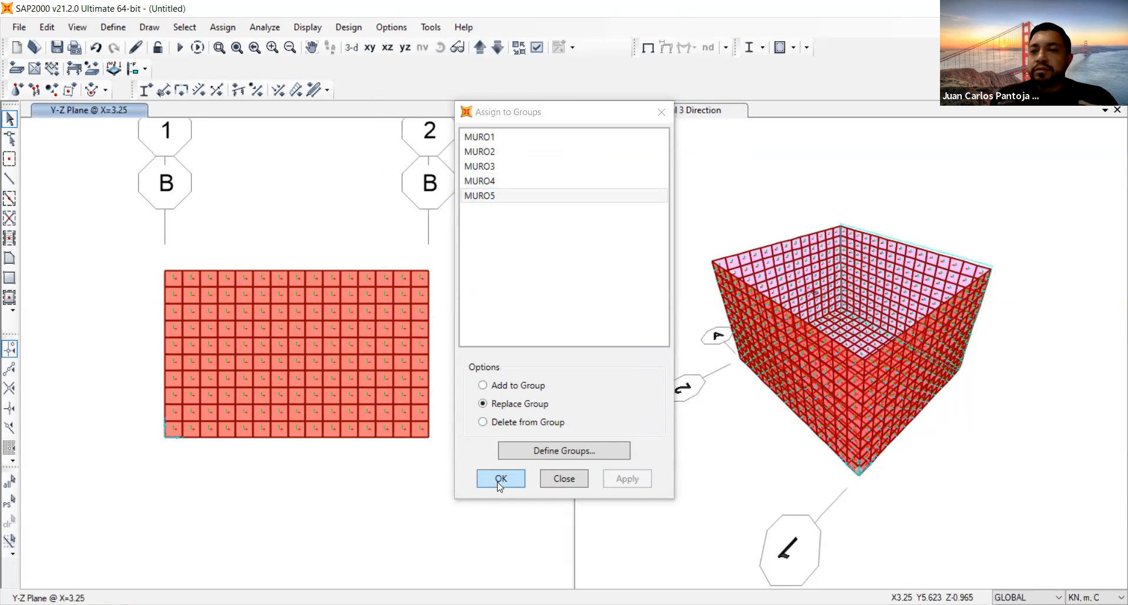
Step: Start saving the model and create a folder named TANQUES DE CONCRETO 202110 inside (9th) ANÁLISIS COMPUTACIONAL
{"action": "left_click", "coordinate": [20, 27]}
{"action": "left_click", "coordinate": [130, 108]}
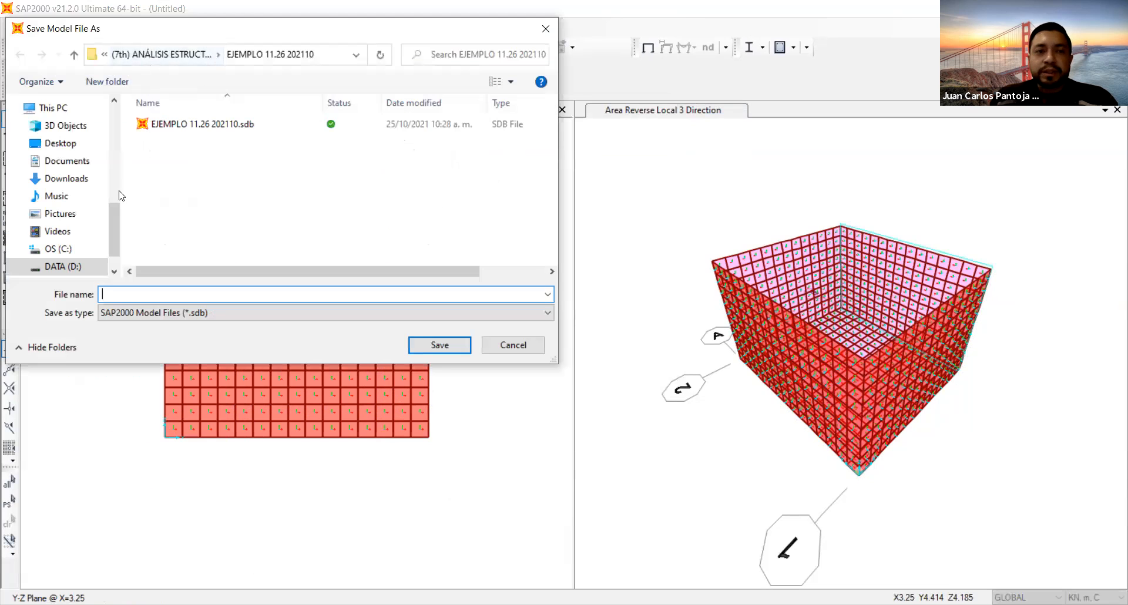
{"action": "scroll", "coordinate": [117, 194], "scroll_direction": "up", "scroll_amount": 10}
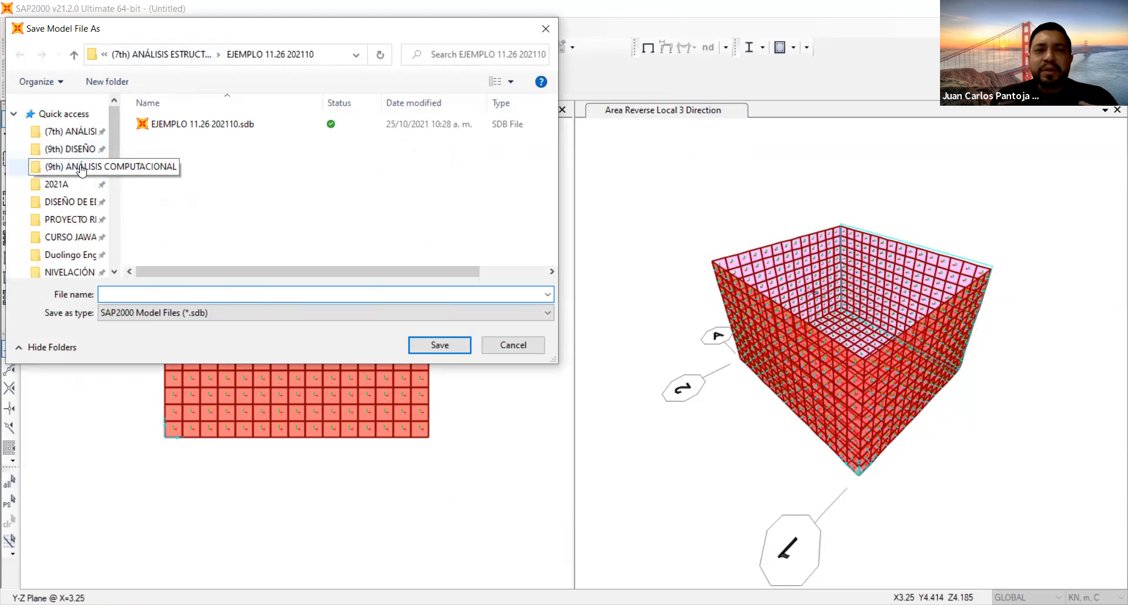
{"action": "left_click", "coordinate": [81, 169]}
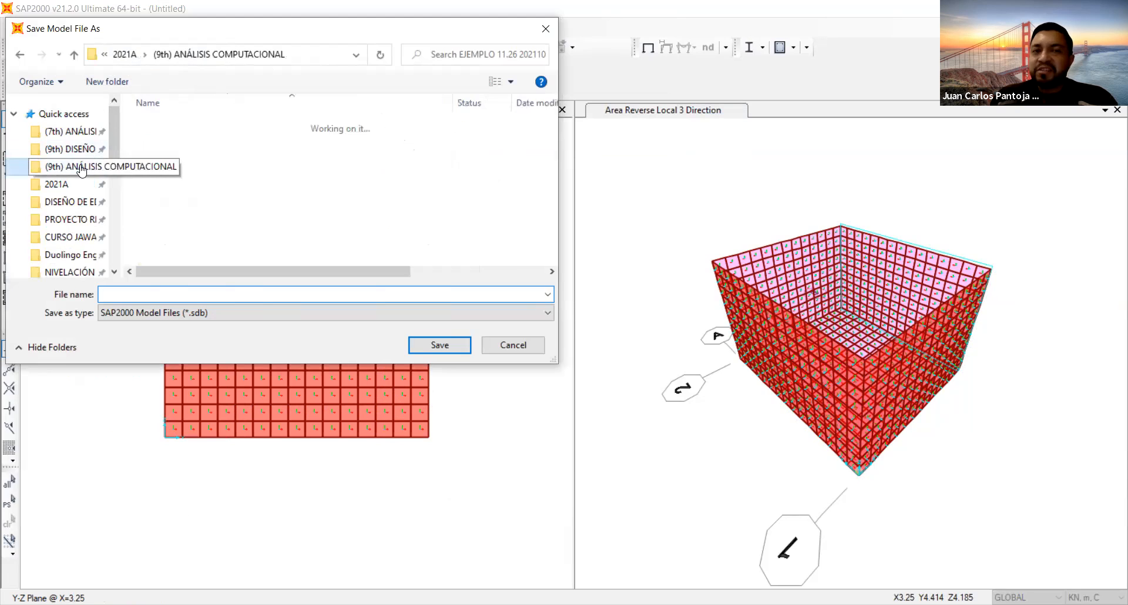
{"action": "left_click", "coordinate": [113, 86]}
{"action": "type", "text": "TANQUES DE CONCRETO 202110"}
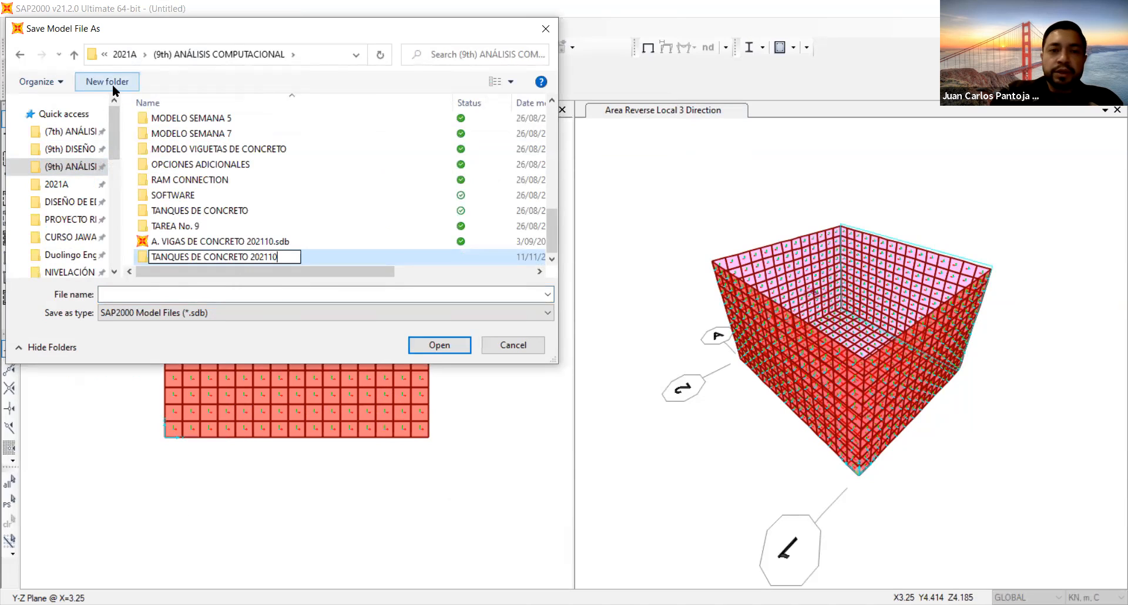
{"action": "left_click", "coordinate": [460, 352]}
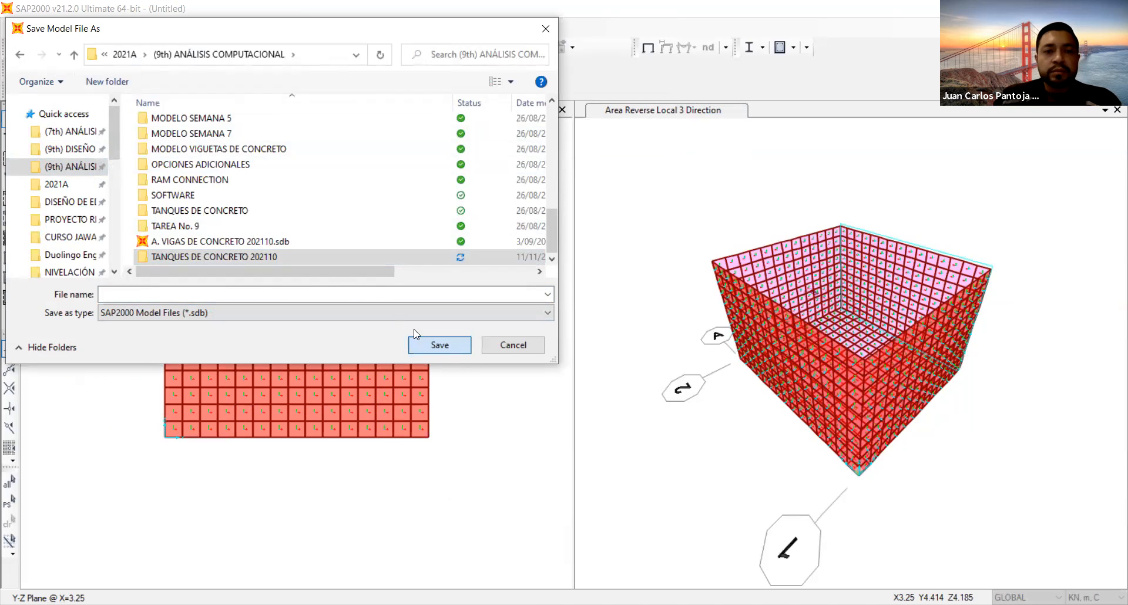
Step: Save the model in the new folder as TANQUE DE CONCRETO - CLASE 1
{"action": "left_click", "coordinate": [441, 346]}
{"action": "type", "text": "TANQUE DE CON"}
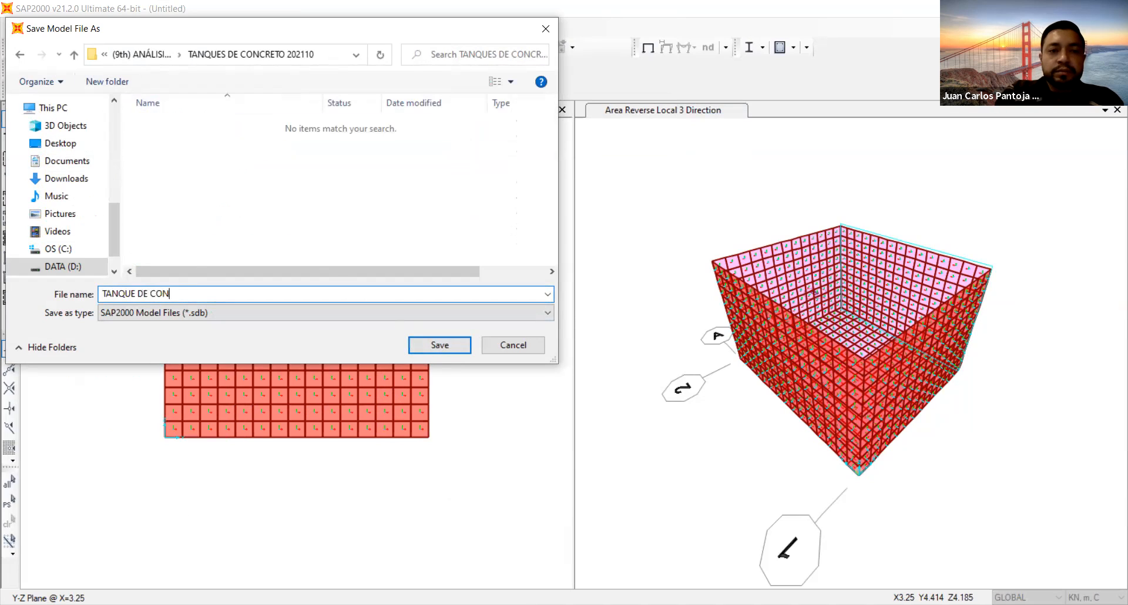
{"action": "type", "text": "CRETO - CLASE 1"}
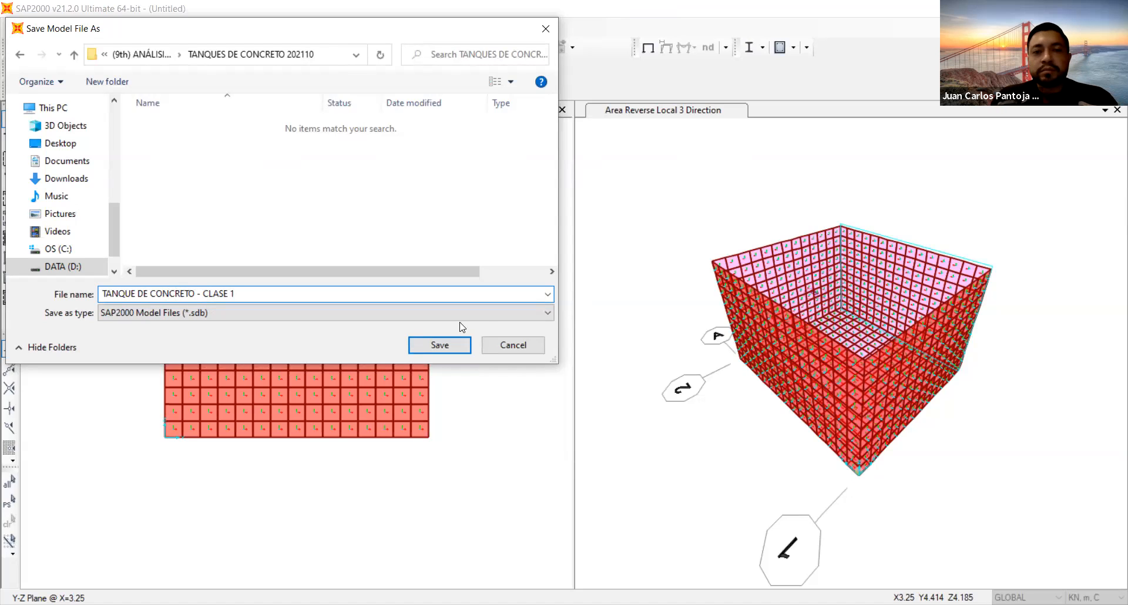
{"action": "left_click", "coordinate": [422, 349]}
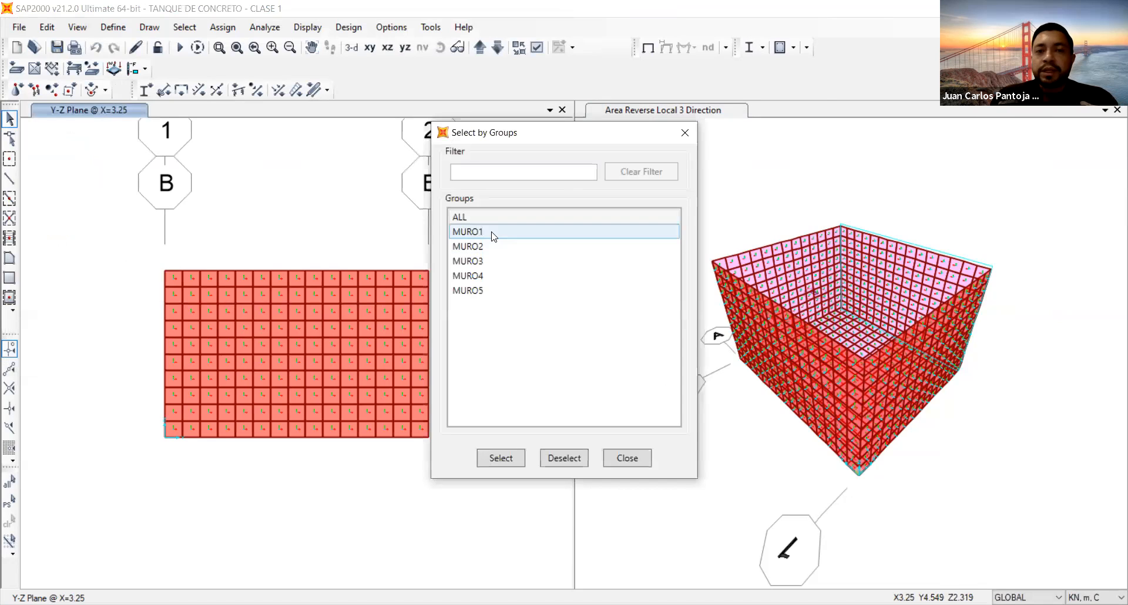
Step: Select group MURO1 to check which objects it contains, and clear the selection
{"action": "left_click", "coordinate": [493, 233]}
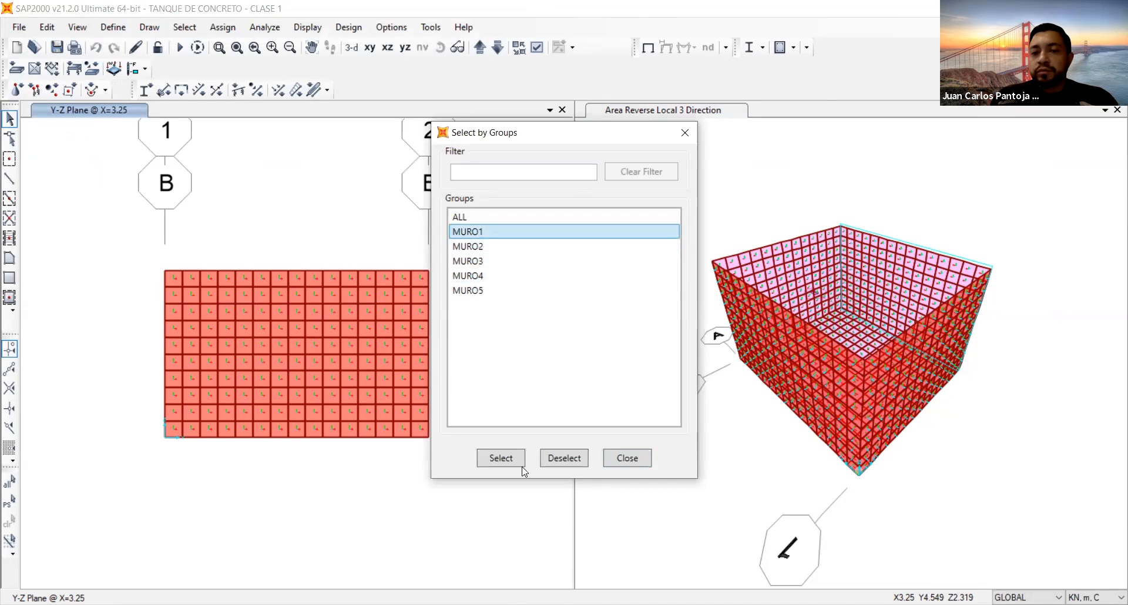
{"action": "left_click", "coordinate": [502, 459]}
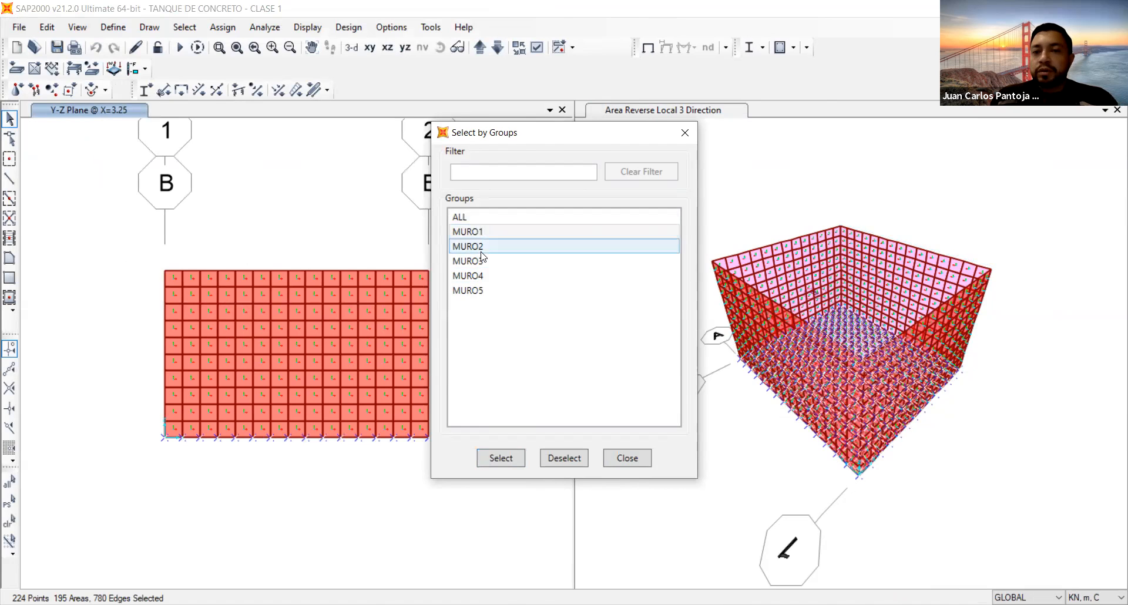
{"action": "key", "text": "Escape"}
{"action": "left_click", "coordinate": [671, 268]}
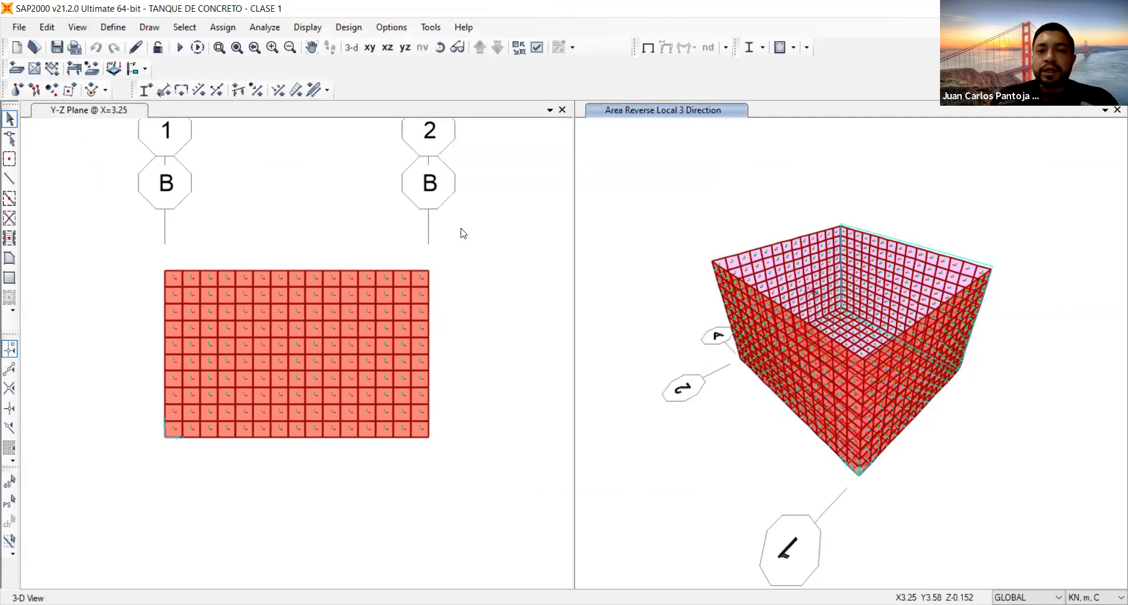
Step: Select groups MURO2, MURO3, MURO4 and MURO5 one after another to check which wall each contains
{"action": "key", "text": "ctrl+g"}
{"action": "left_click", "coordinate": [474, 250]}
{"action": "left_click", "coordinate": [499, 460]}
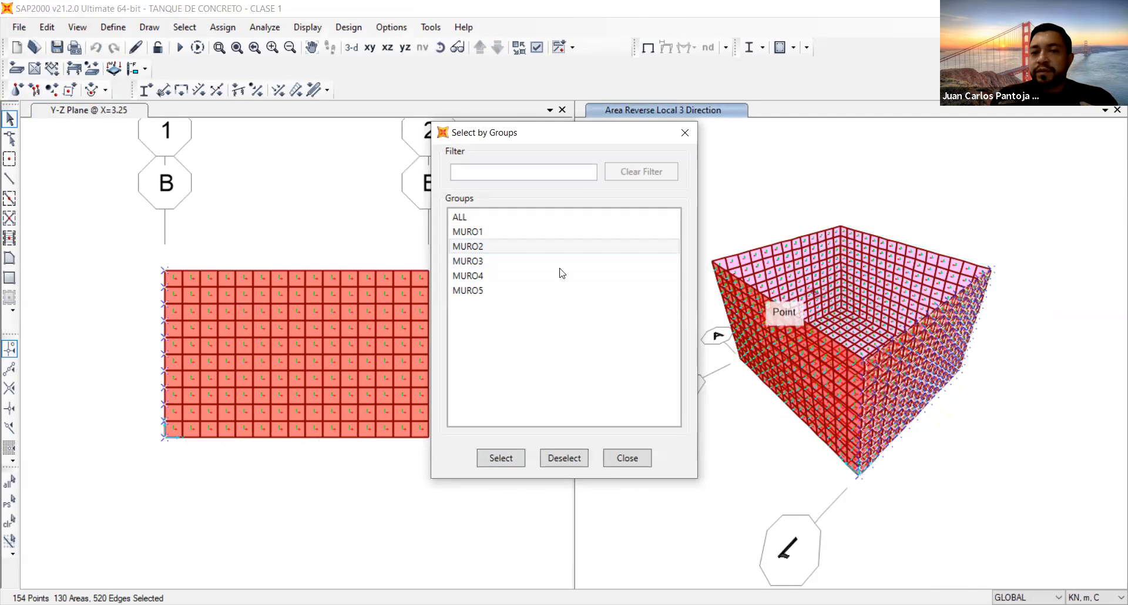
{"action": "left_click", "coordinate": [493, 261]}
{"action": "left_click", "coordinate": [510, 461]}
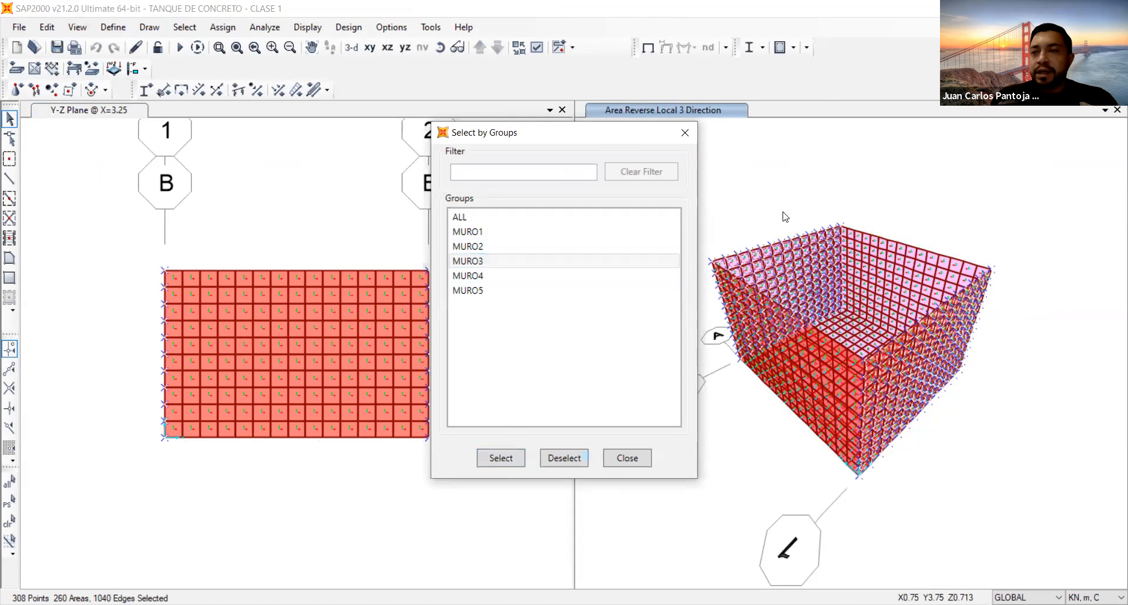
{"action": "left_click", "coordinate": [498, 276]}
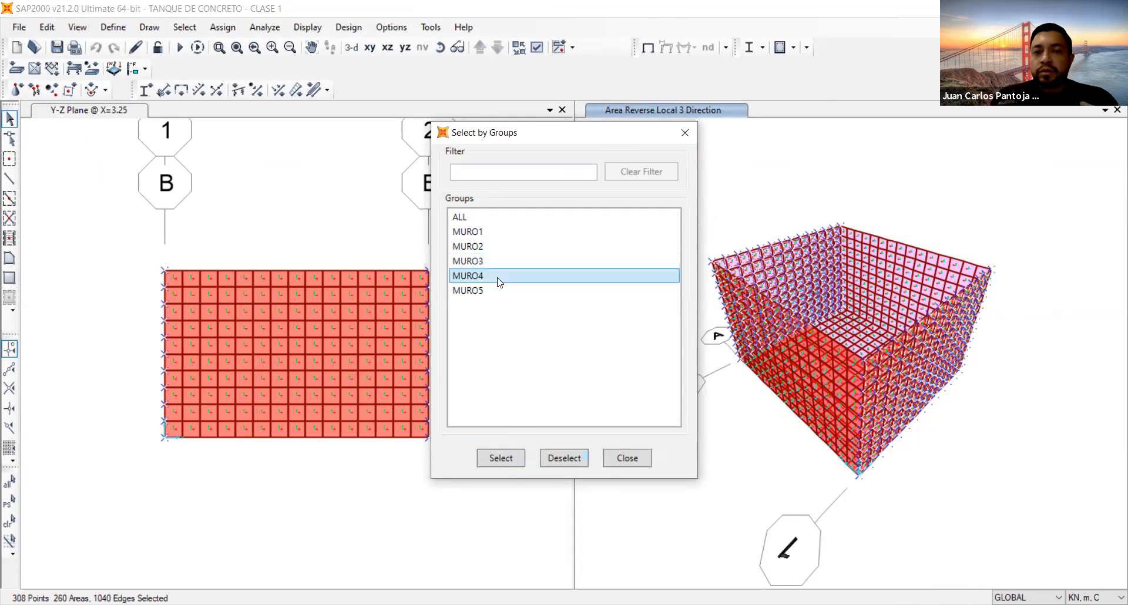
{"action": "left_click", "coordinate": [505, 461]}
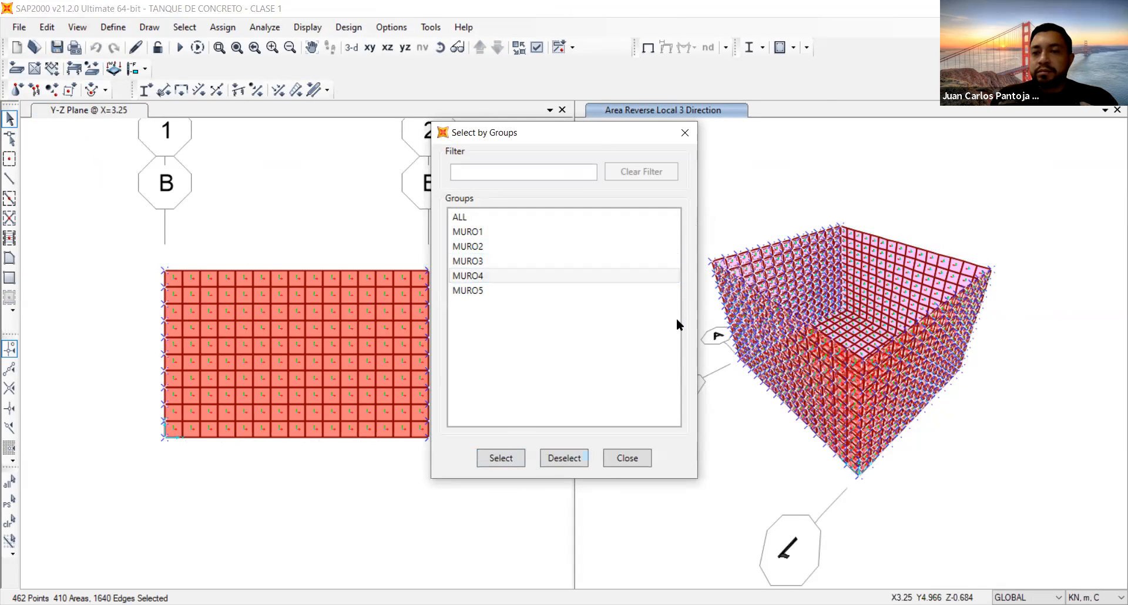
{"action": "left_click", "coordinate": [509, 290]}
{"action": "left_click", "coordinate": [505, 459]}
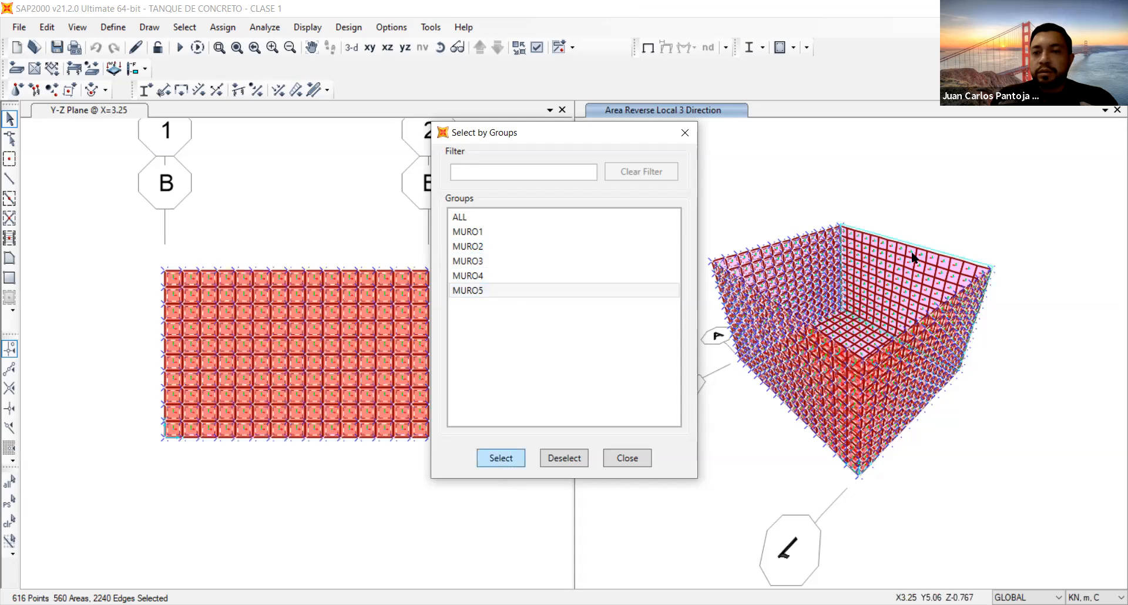
{"action": "left_click", "coordinate": [686, 133]}
Step: Save the model and apply the Extrude view type to the Y-Z plane view at X=3.25
{"action": "left_click", "coordinate": [512, 191]}
{"action": "left_click", "coordinate": [57, 50]}
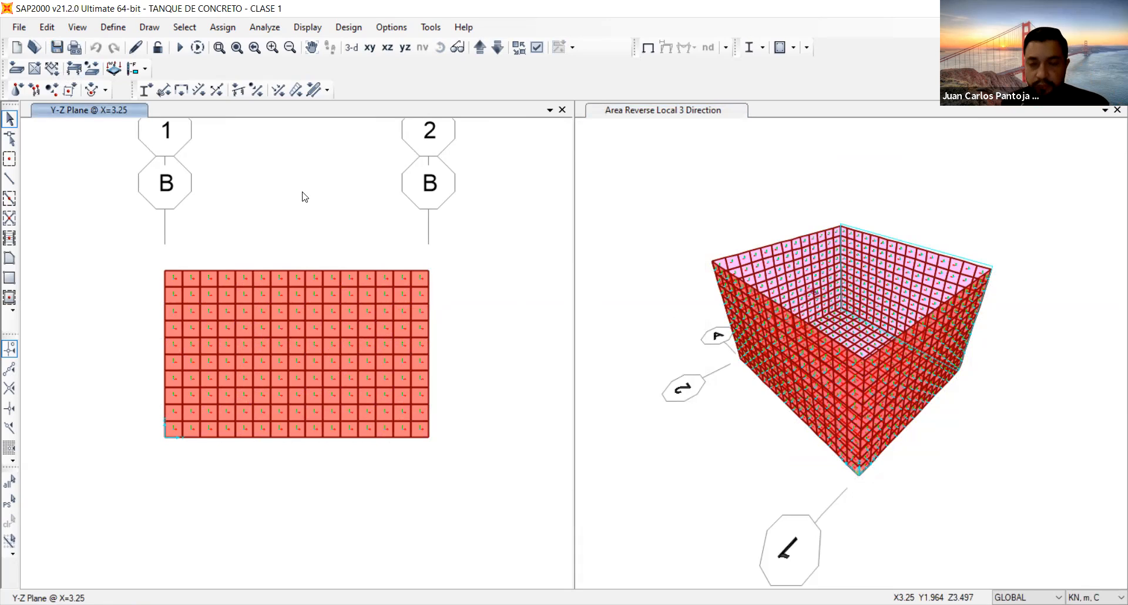
{"action": "left_click", "coordinate": [537, 47]}
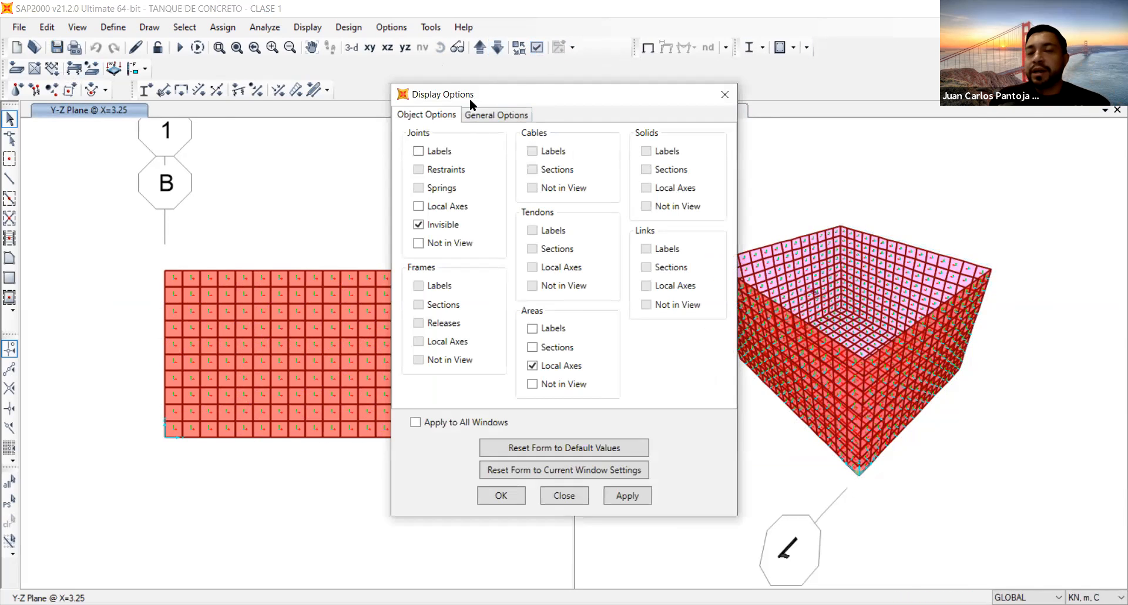
{"action": "left_click", "coordinate": [497, 115]}
{"action": "left_click", "coordinate": [640, 187]}
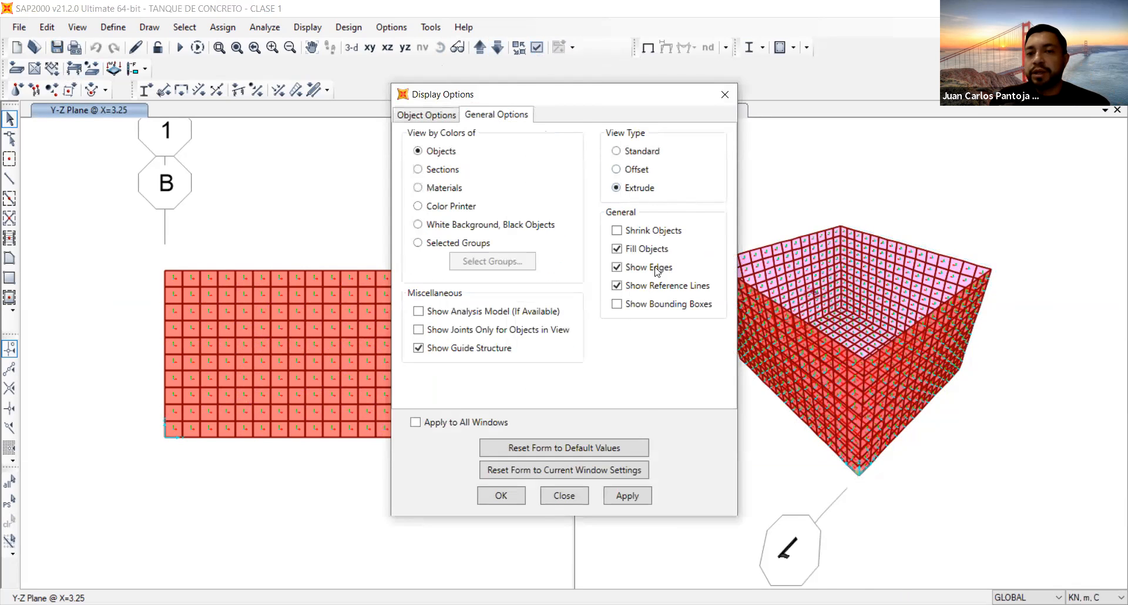
{"action": "left_click", "coordinate": [626, 495]}
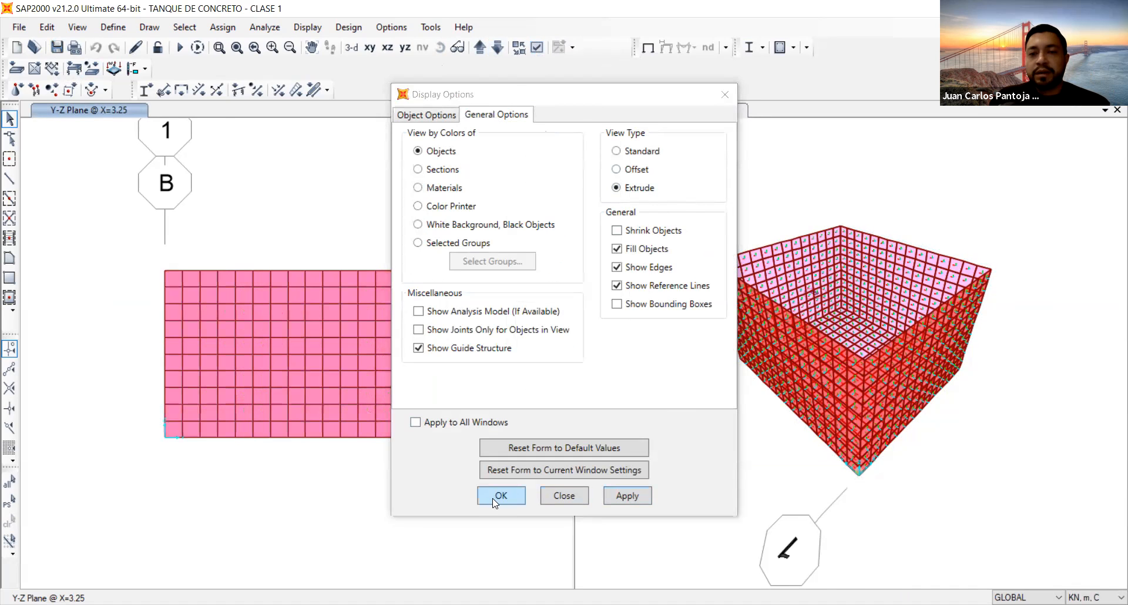
Step: Apply the Extrude view type to the 3-D view and rotate the tank to inspect its wall thickness
{"action": "left_click", "coordinate": [915, 146]}
{"action": "left_click", "coordinate": [626, 496]}
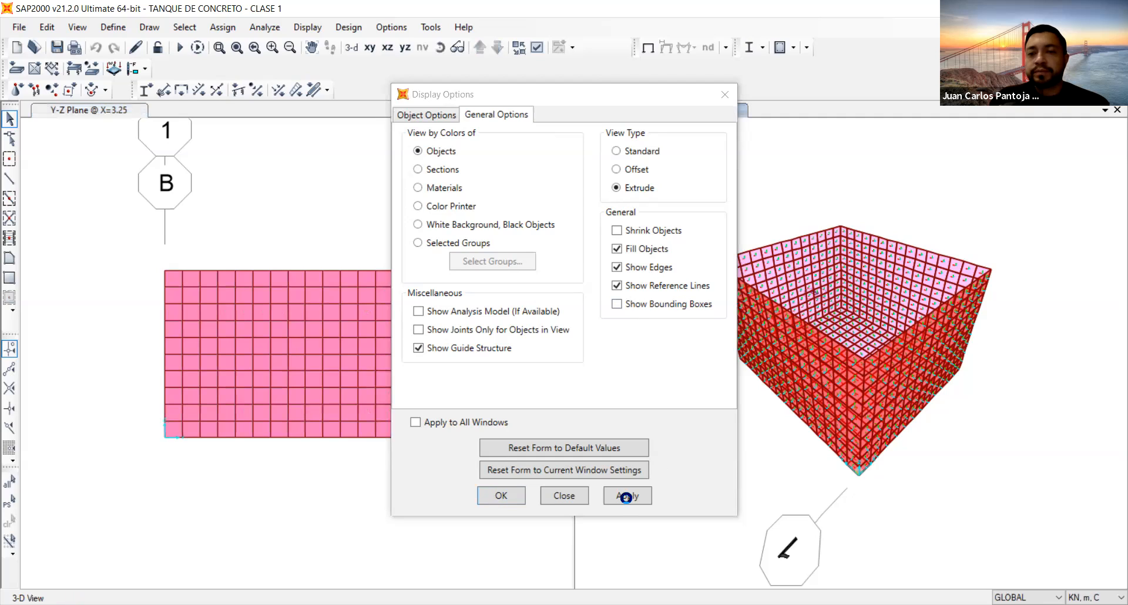
{"action": "left_click", "coordinate": [501, 496]}
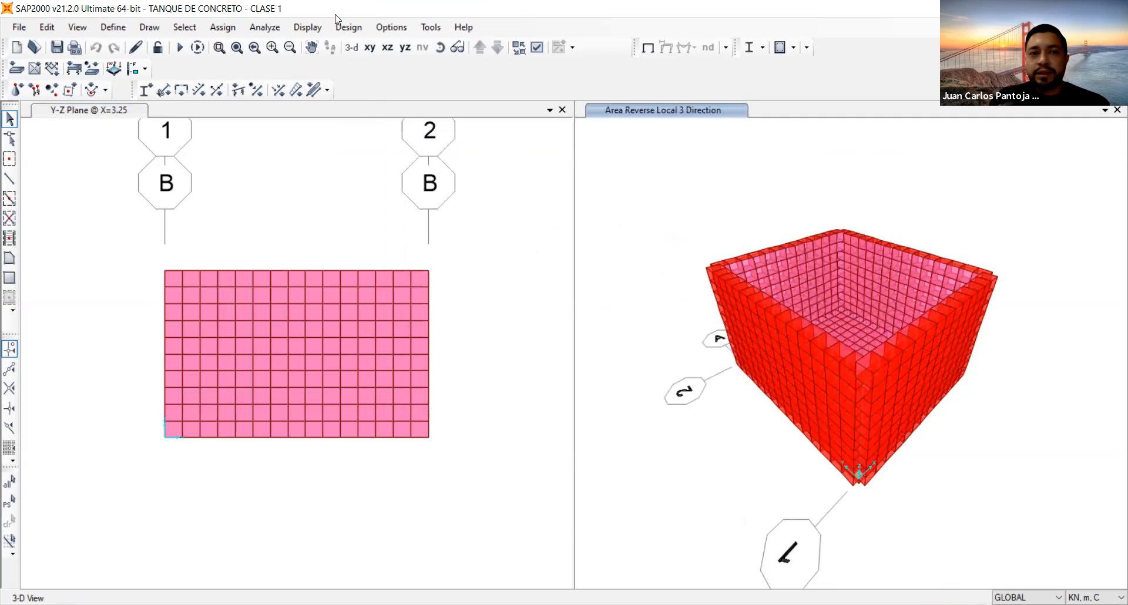
{"action": "left_click", "coordinate": [440, 47]}
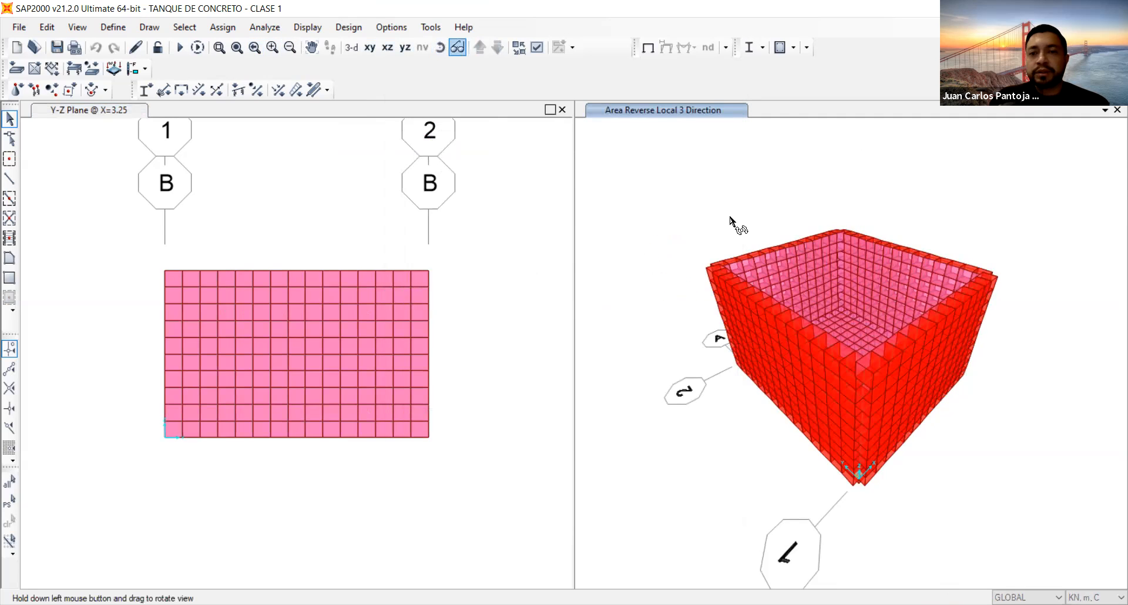
{"action": "left_click_drag", "start_coordinate": [933, 336], "coordinate": [1037, 350]}
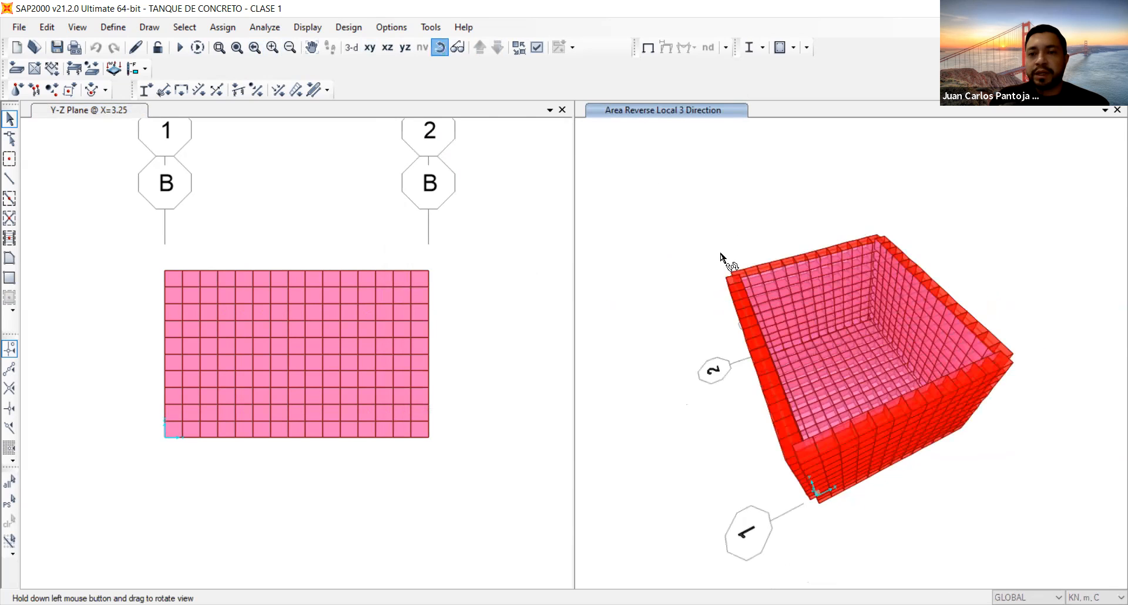
{"action": "left_click_drag", "start_coordinate": [915, 421], "coordinate": [867, 383]}
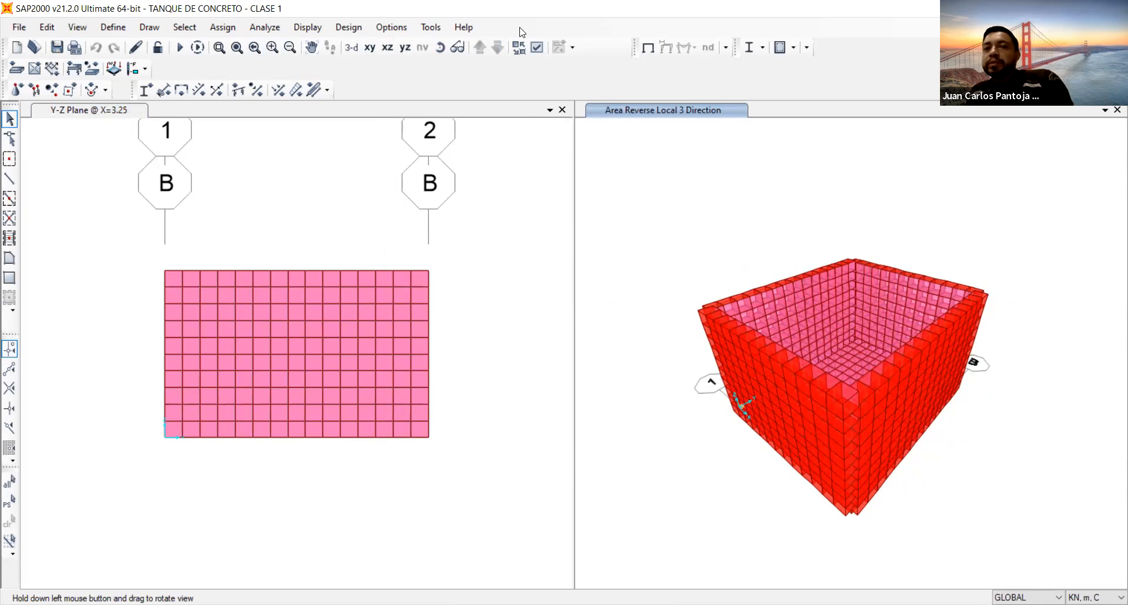
Step: Colour the 3-D view by selected groups, choosing MURO1, MURO2, MURO3, MURO4 and MURO5
{"action": "left_click", "coordinate": [532, 46]}
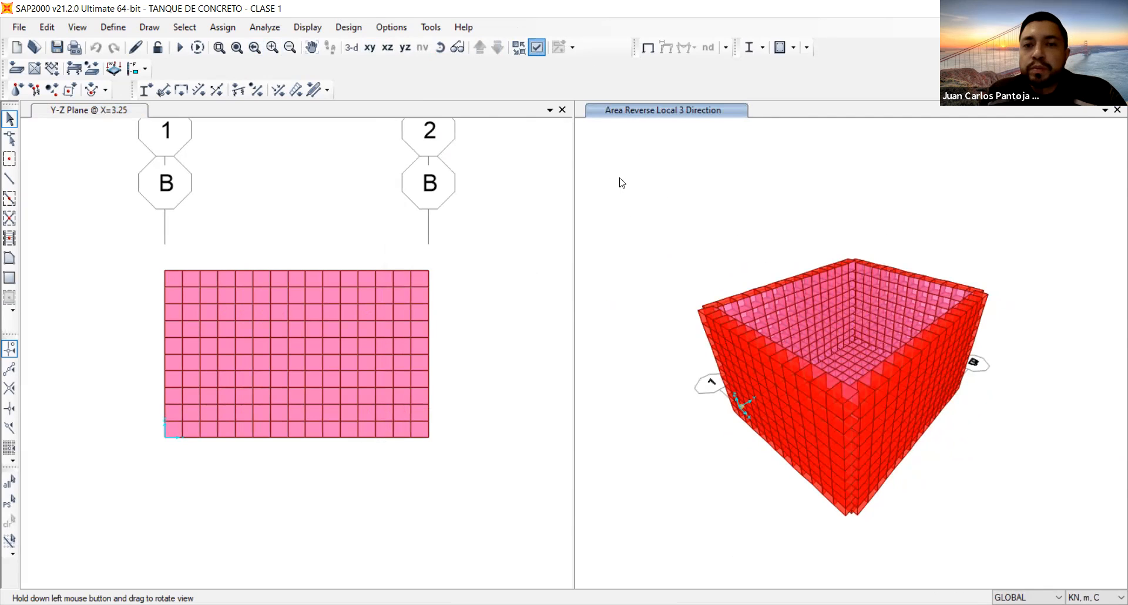
{"action": "left_click", "coordinate": [490, 115]}
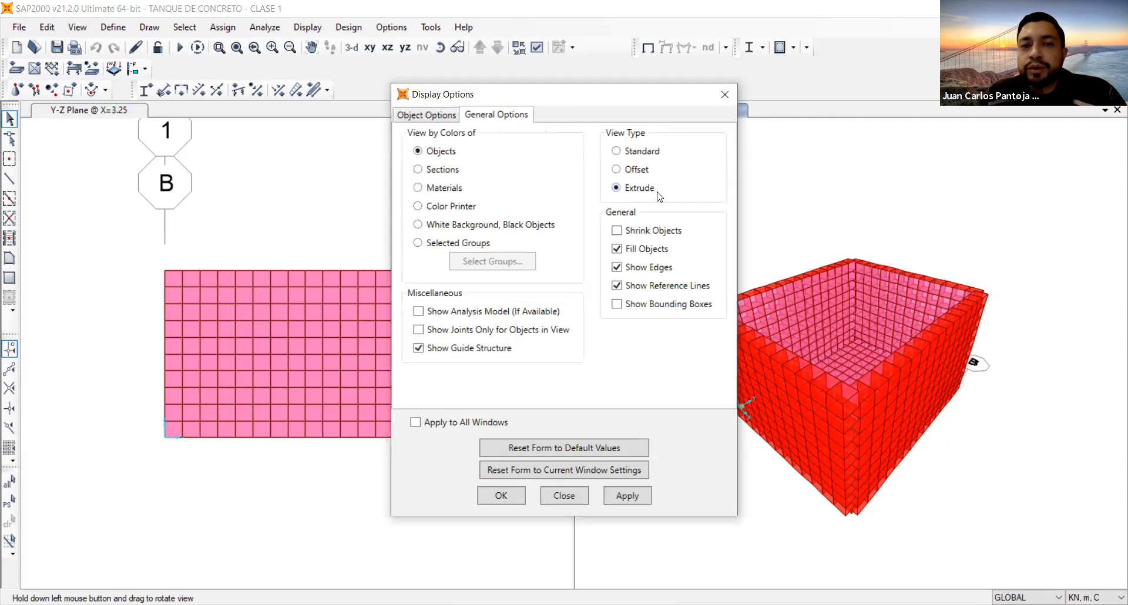
{"action": "left_click", "coordinate": [417, 242]}
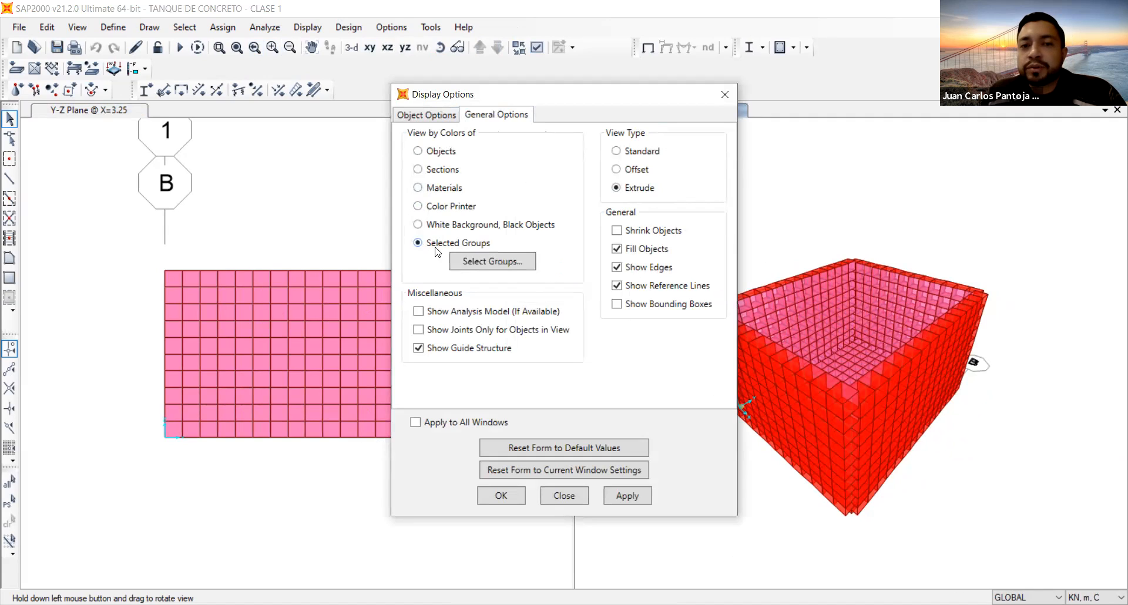
{"action": "left_click", "coordinate": [516, 262]}
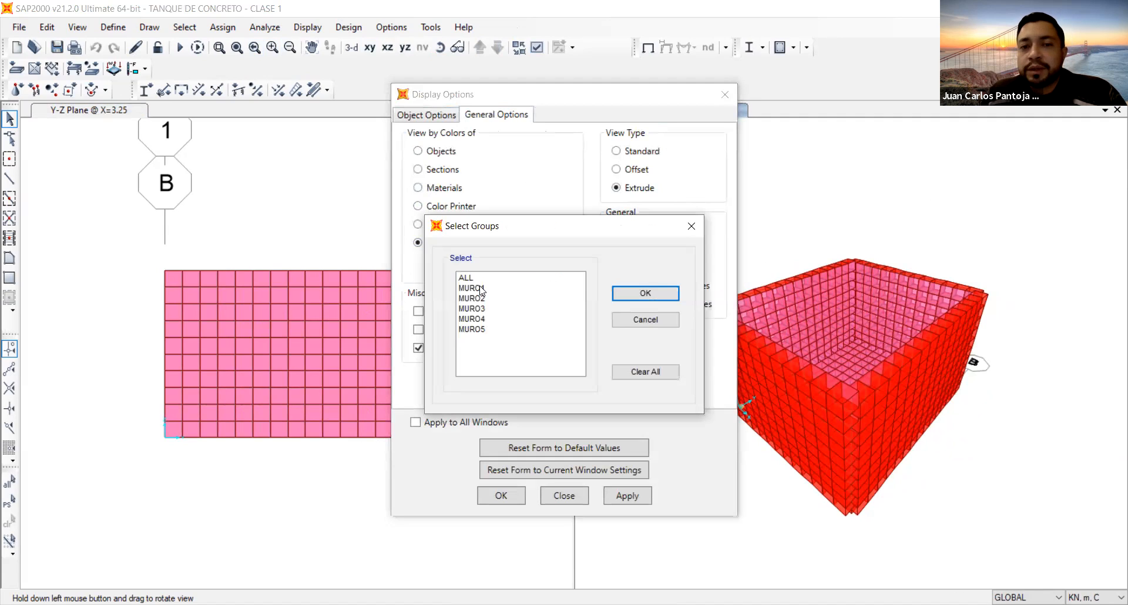
{"action": "left_click_drag", "start_coordinate": [482, 290], "coordinate": [484, 351]}
{"action": "left_click", "coordinate": [645, 293]}
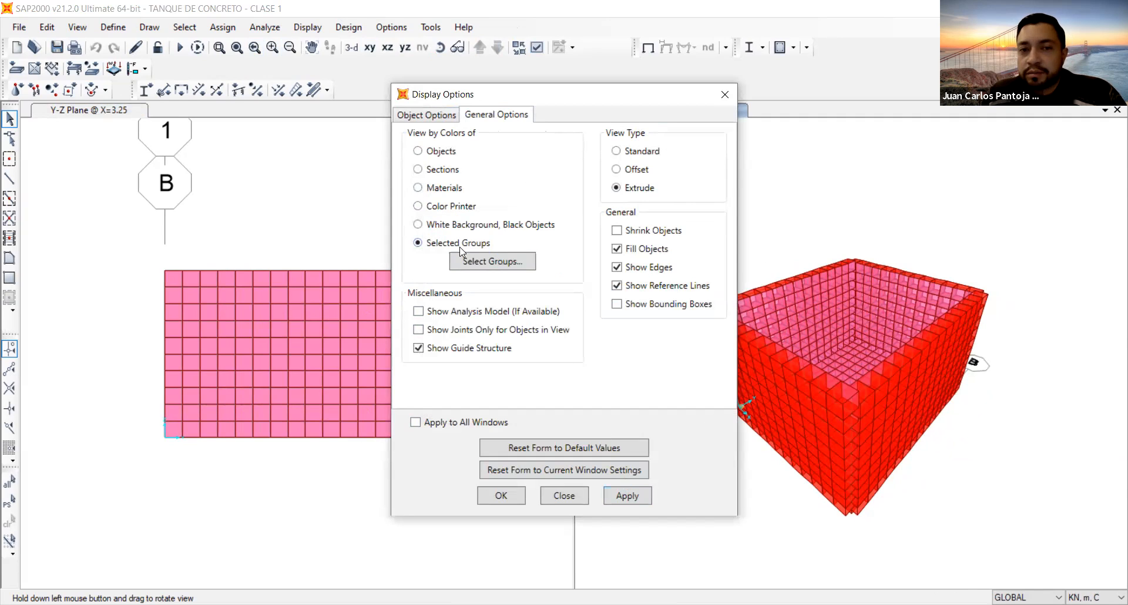
{"action": "left_click", "coordinate": [481, 260]}
{"action": "left_click_drag", "start_coordinate": [482, 288], "coordinate": [484, 325]}
{"action": "left_click", "coordinate": [646, 293]}
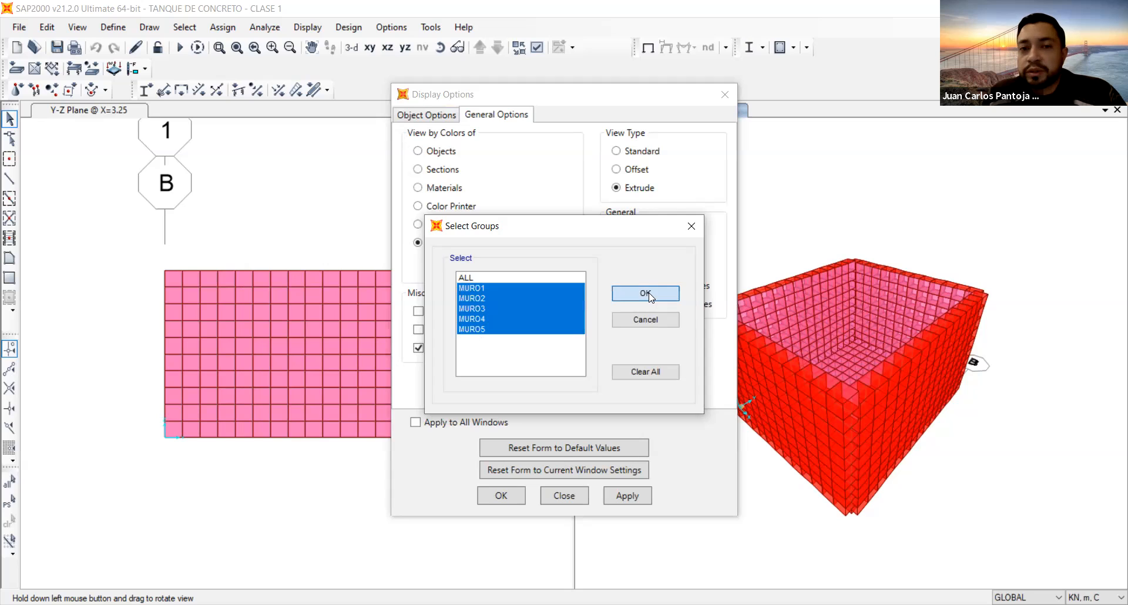
{"action": "left_click", "coordinate": [628, 497]}
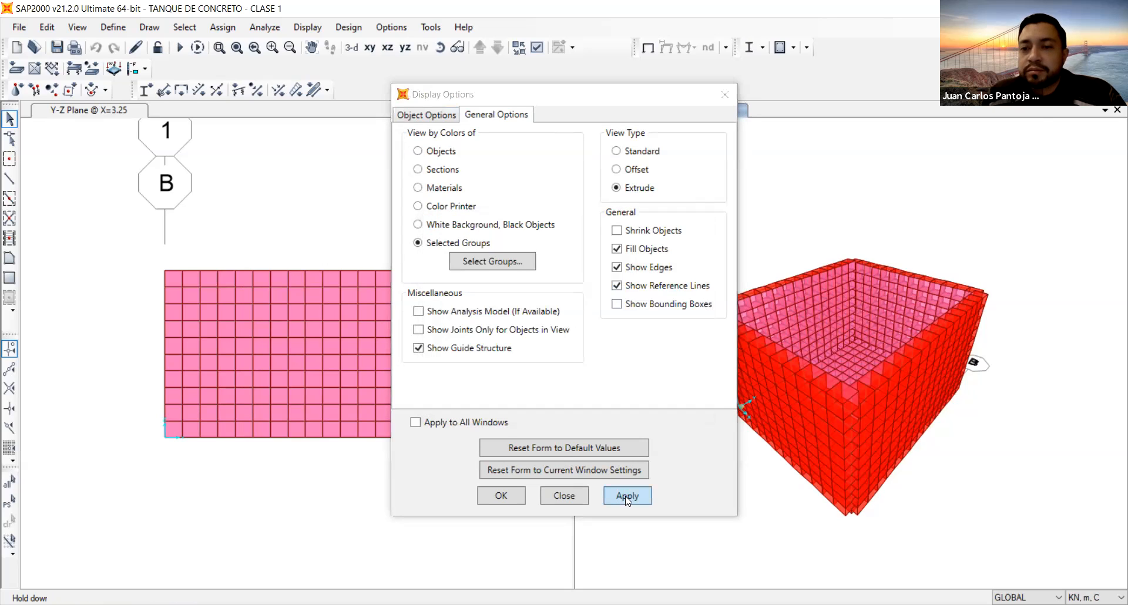
{"action": "left_click", "coordinate": [500, 495]}
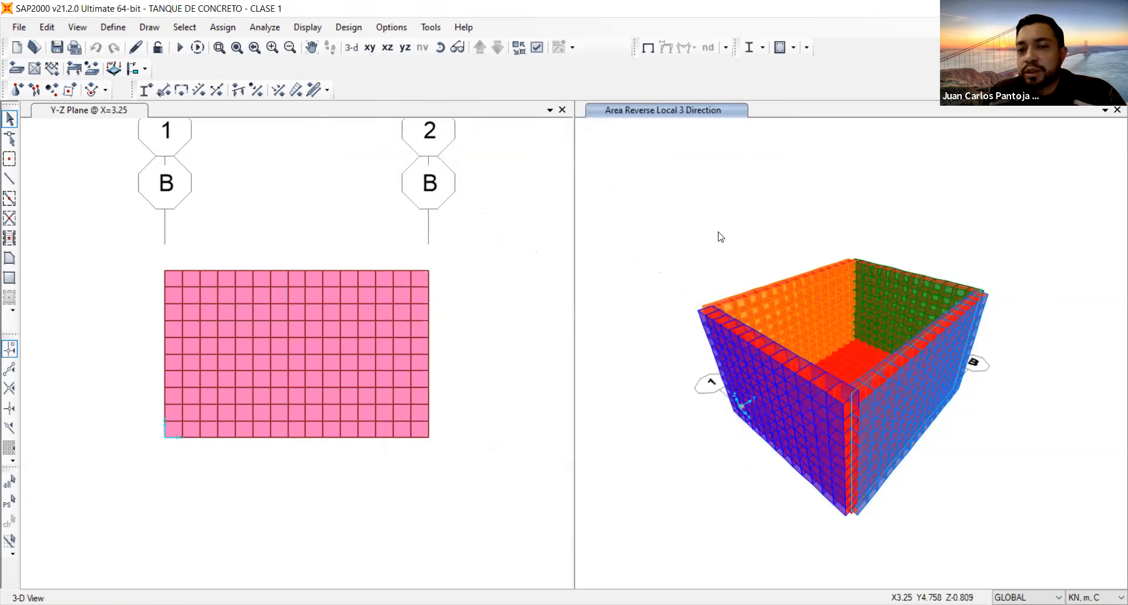
Step: Rotate the 3-D view to examine the group-coloured walls and base from several sides, and restore the default 3-D orientation
{"action": "left_click", "coordinate": [440, 47]}
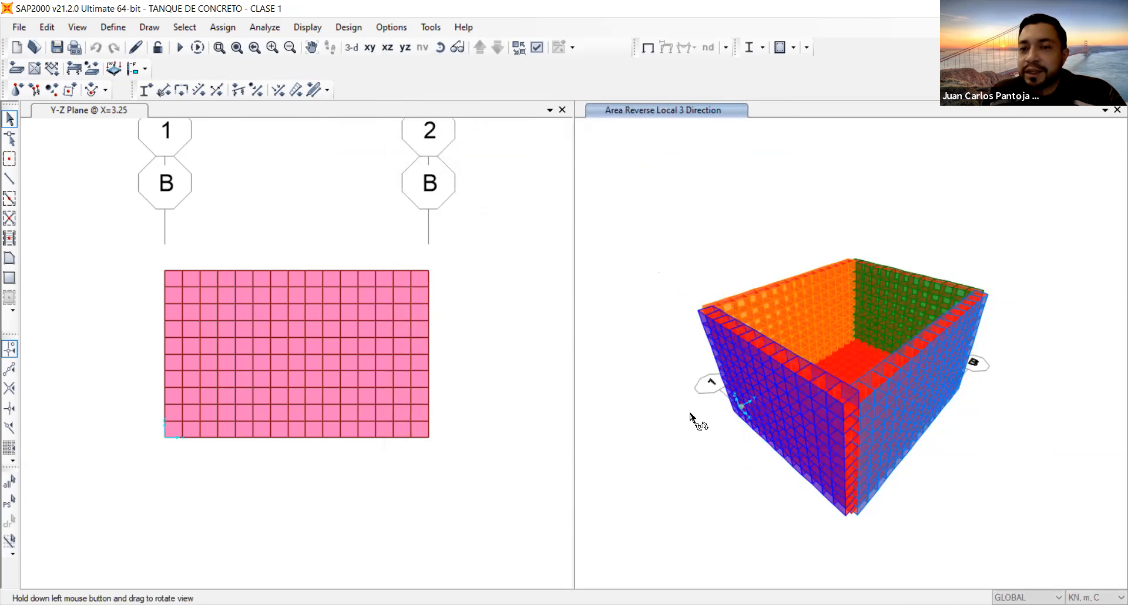
{"action": "left_click_drag", "start_coordinate": [714, 433], "coordinate": [946, 480]}
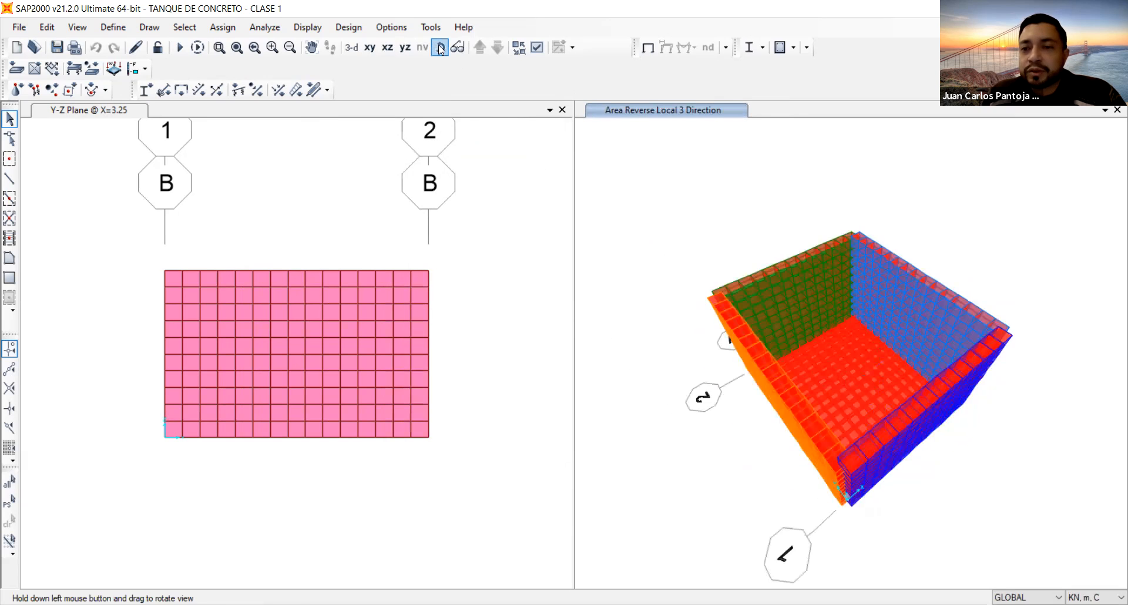
{"action": "left_click_drag", "start_coordinate": [1028, 522], "coordinate": [977, 271]}
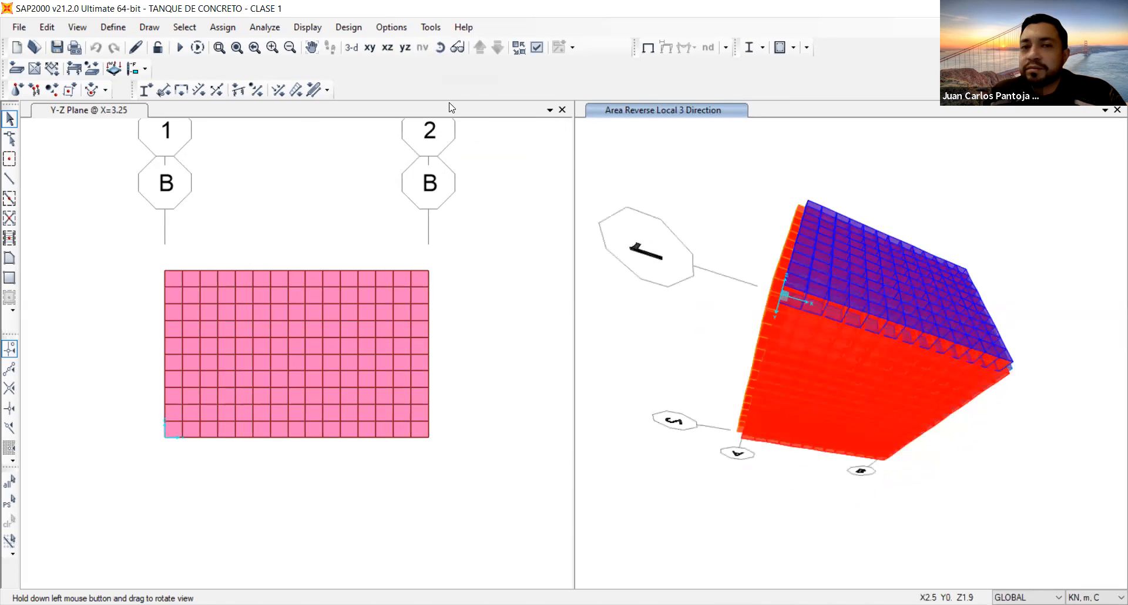
{"action": "left_click", "coordinate": [442, 50]}
{"action": "left_click_drag", "start_coordinate": [967, 332], "coordinate": [963, 438]}
{"action": "left_click", "coordinate": [351, 48]}
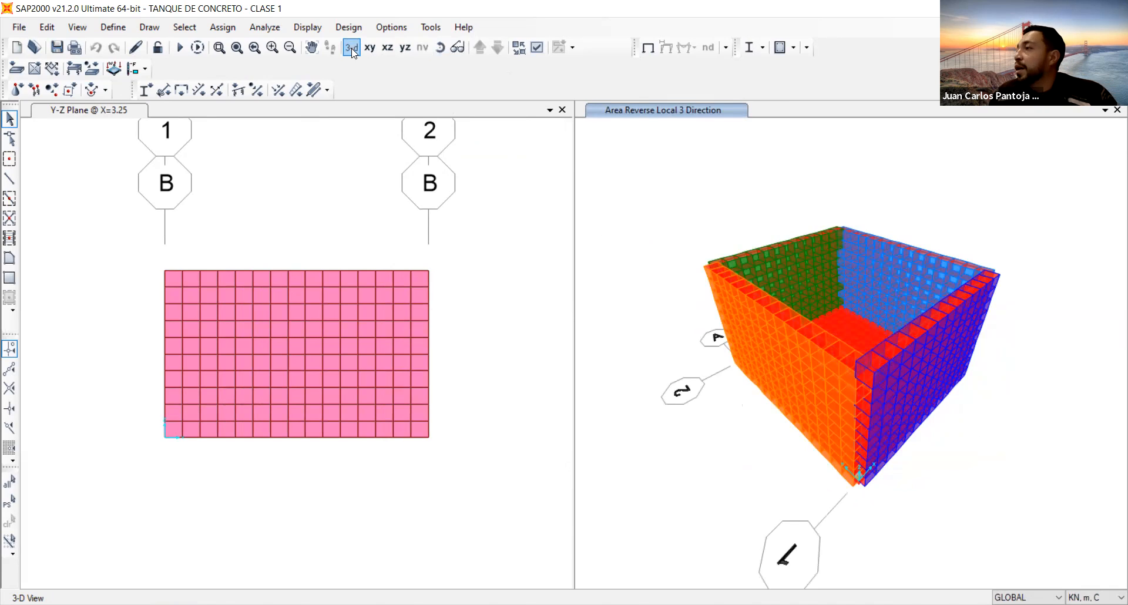
{"action": "left_click", "coordinate": [428, 237]}
{"action": "scroll", "coordinate": [428, 237], "scroll_direction": "down", "scroll_amount": 5}
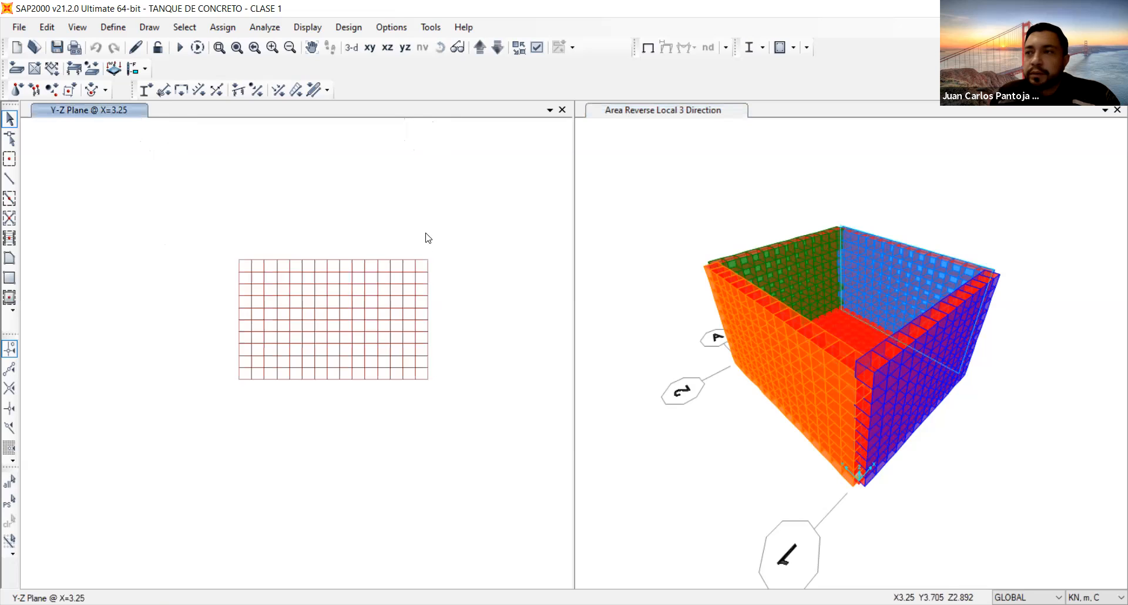
{"action": "scroll", "coordinate": [428, 238], "scroll_direction": "down", "scroll_amount": 5}
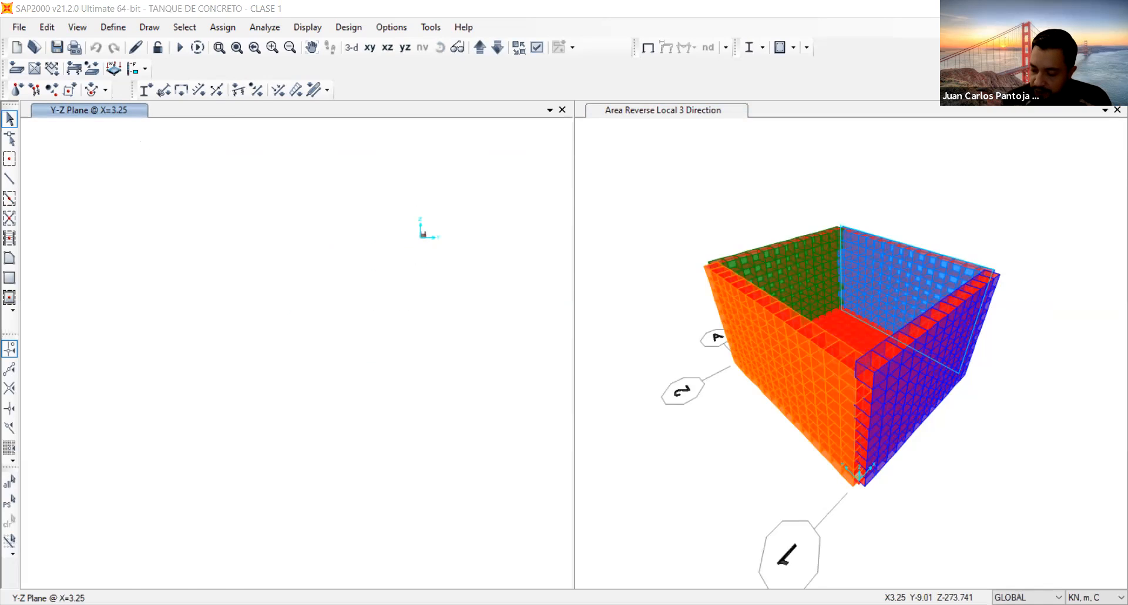
Step: Switch to the OneNote notes and handwrite the heading RESORTES DEL SUELO with k = 18 below the tank sketch
{"action": "key", "text": "alt+Tab"}
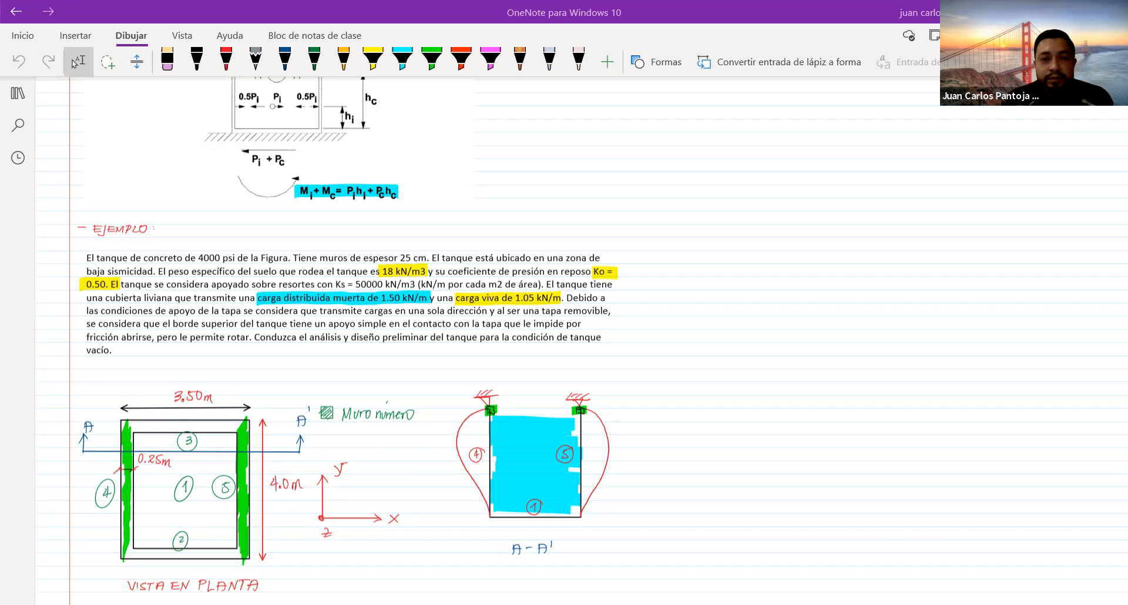
{"action": "scroll", "coordinate": [700, 454], "scroll_direction": "down", "scroll_amount": 8}
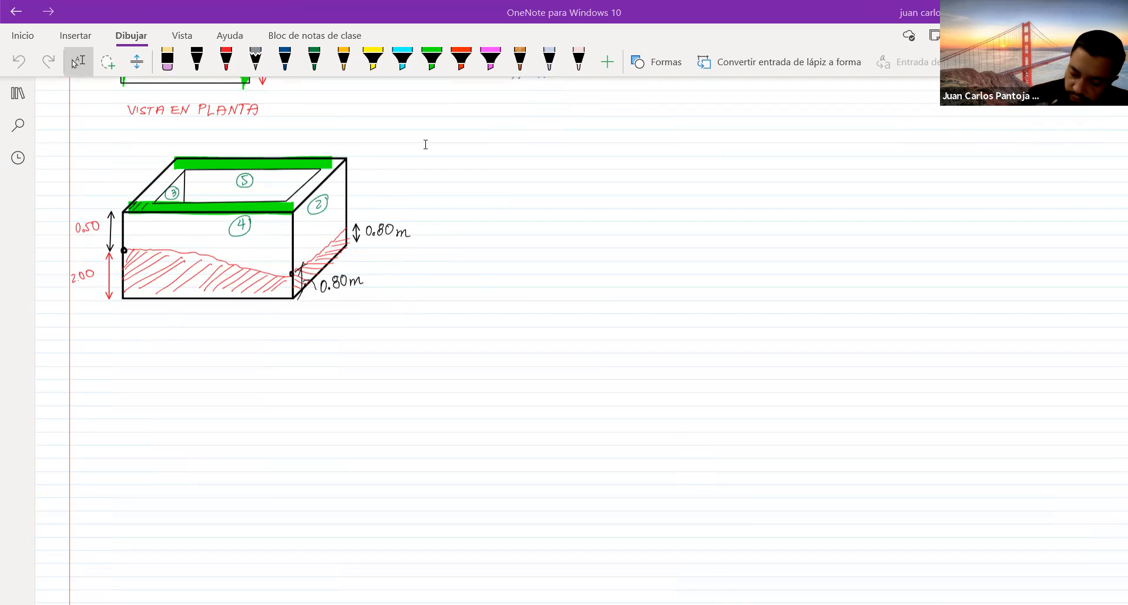
{"action": "left_click_drag", "start_coordinate": [88, 335], "coordinate": [263, 333]}
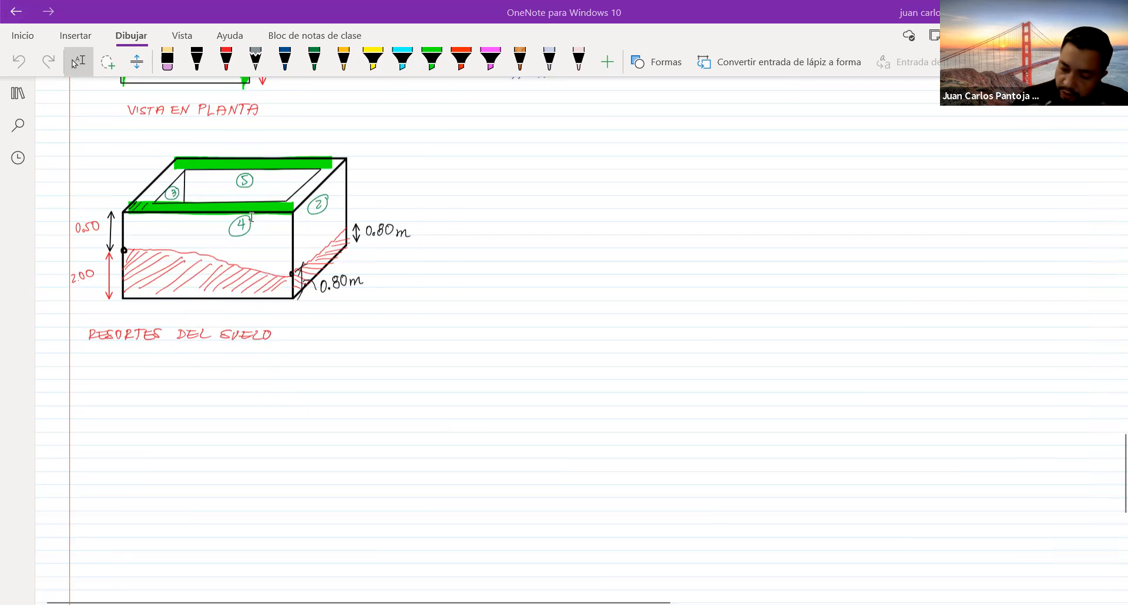
{"action": "mouse_move", "coordinate": [119, 354]}
{"action": "left_mouse_down"}
{"action": "mouse_move", "coordinate": [118, 365]}
{"action": "mouse_move", "coordinate": [176, 355]}
{"action": "left_mouse_up"}
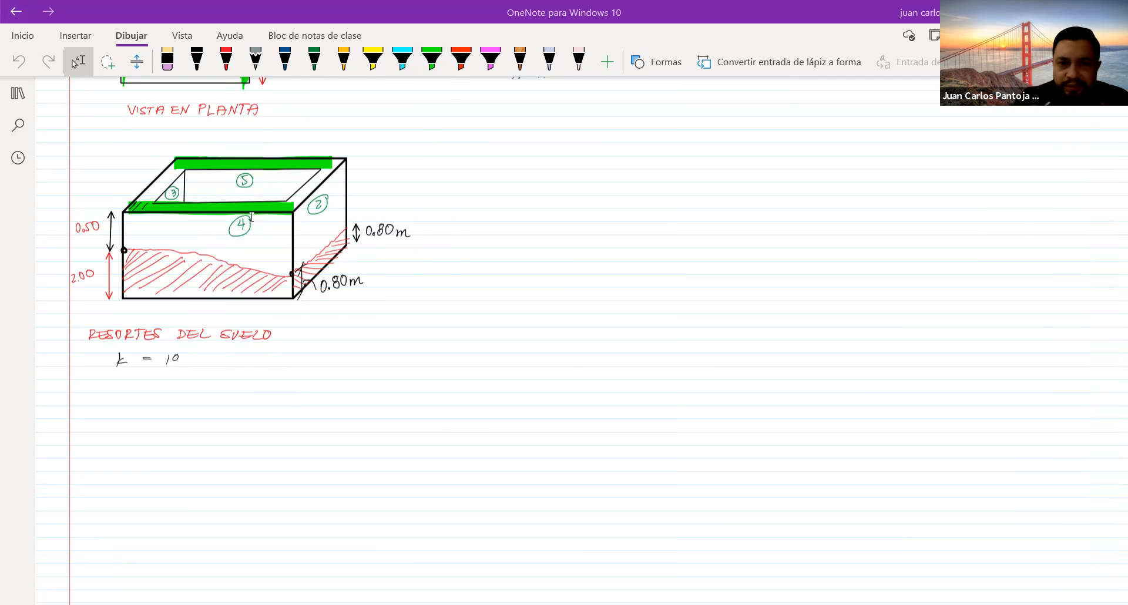
Step: Review the example statement and tank sketches in the notes for the soil weight and spring stiffness data
{"action": "scroll", "coordinate": [548, 310], "scroll_direction": "up", "scroll_amount": 10}
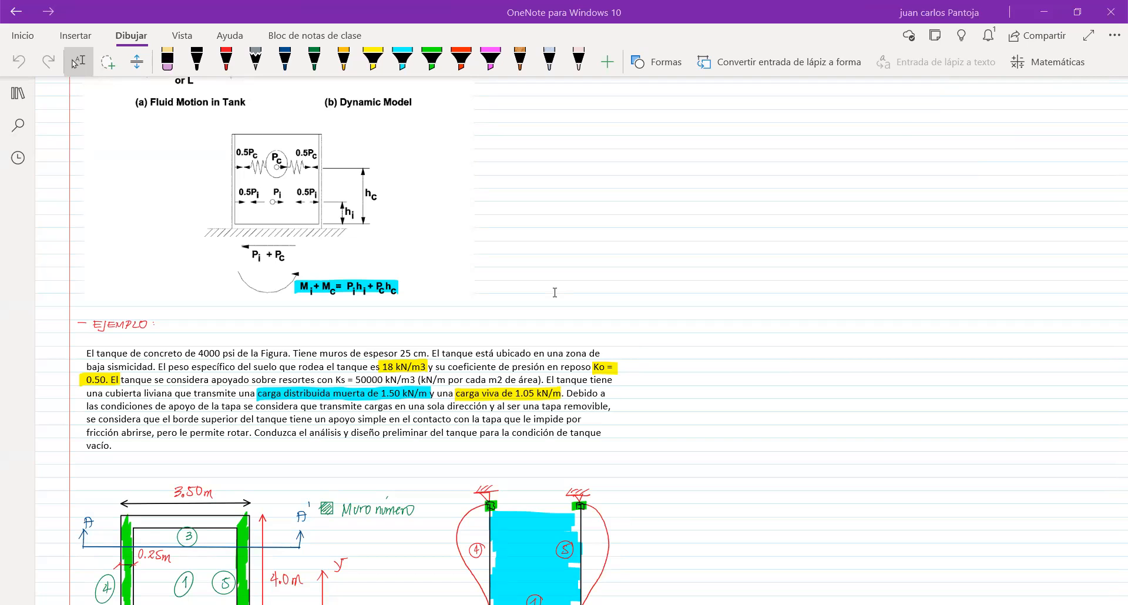
{"action": "scroll", "coordinate": [555, 293], "scroll_direction": "down", "scroll_amount": 8}
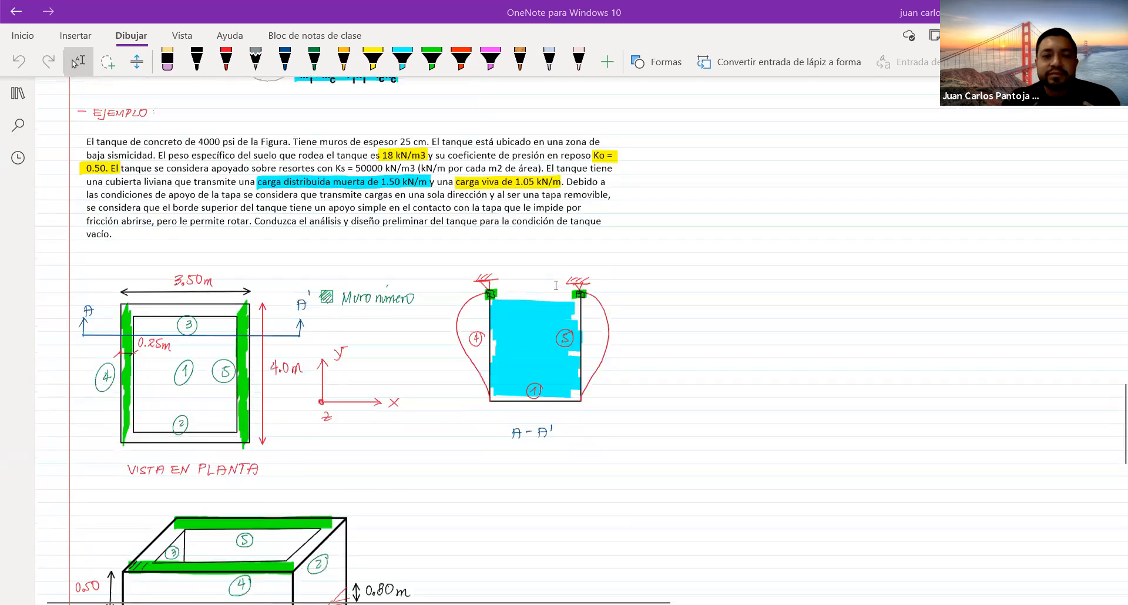
{"action": "scroll", "coordinate": [555, 286], "scroll_direction": "down", "scroll_amount": 5}
{"action": "scroll", "coordinate": [558, 284], "scroll_direction": "up", "scroll_amount": 2}
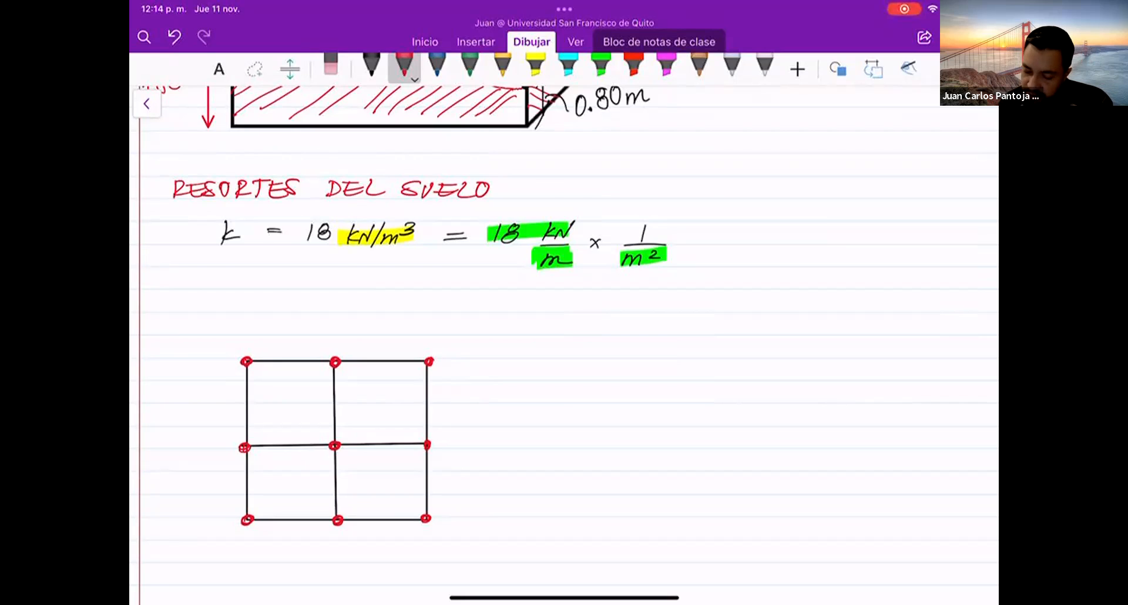
{"action": "scroll", "coordinate": [564, 344], "scroll_direction": "up", "scroll_amount": 15}
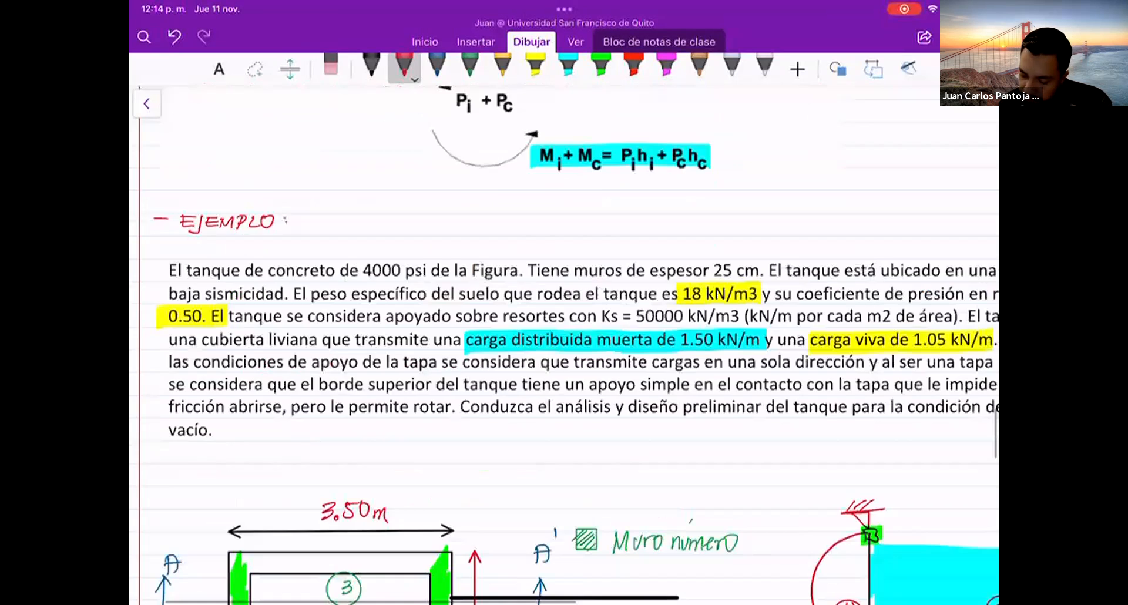
{"action": "scroll", "coordinate": [564, 344], "scroll_direction": "down", "scroll_amount": 3}
{"action": "scroll", "coordinate": [564, 344], "scroll_direction": "down", "scroll_amount": 1, "text": "ctrl"}
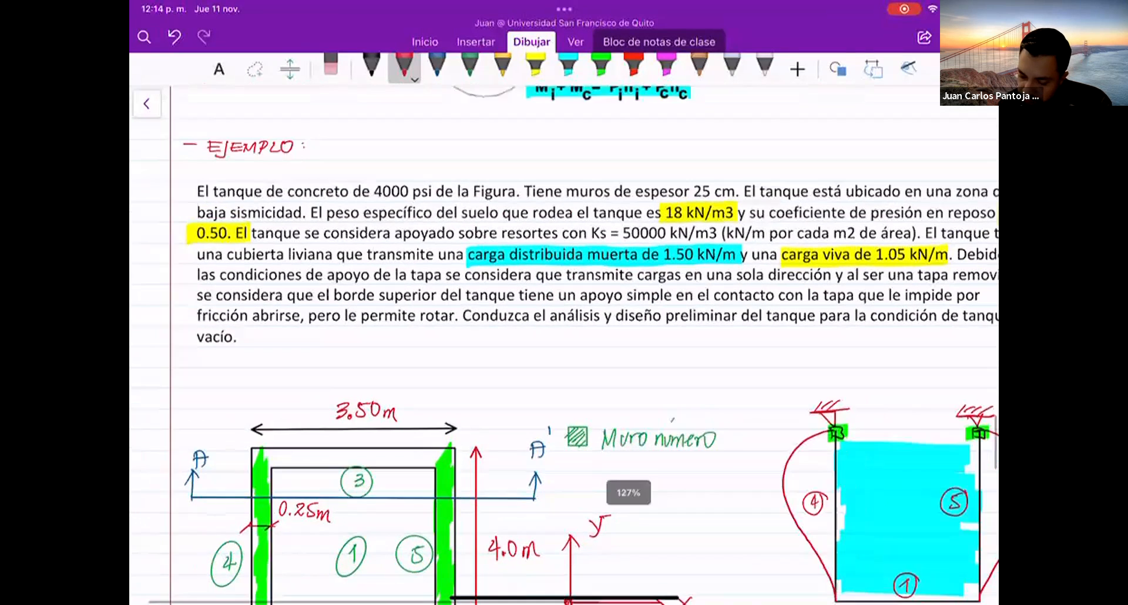
Step: Highlight "Ks = 50000 kN/m3" in green in the tank example statement
{"action": "scroll", "coordinate": [564, 344], "scroll_direction": "down", "scroll_amount": 1, "text": "ctrl"}
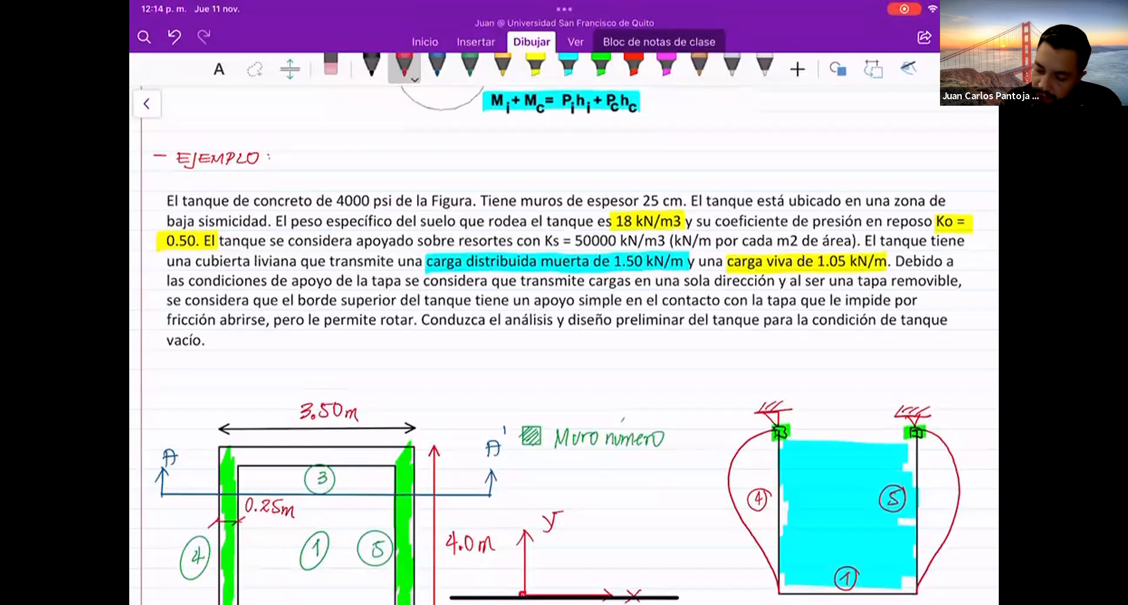
{"action": "left_click", "coordinate": [602, 65]}
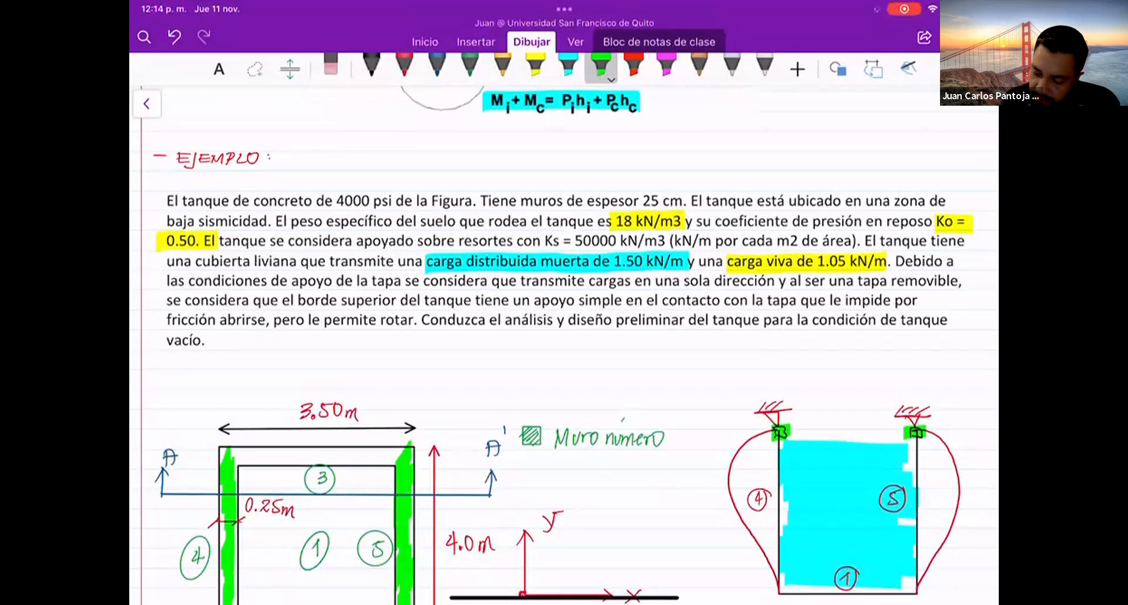
{"action": "left_click_drag", "start_coordinate": [544, 241], "coordinate": [670, 241]}
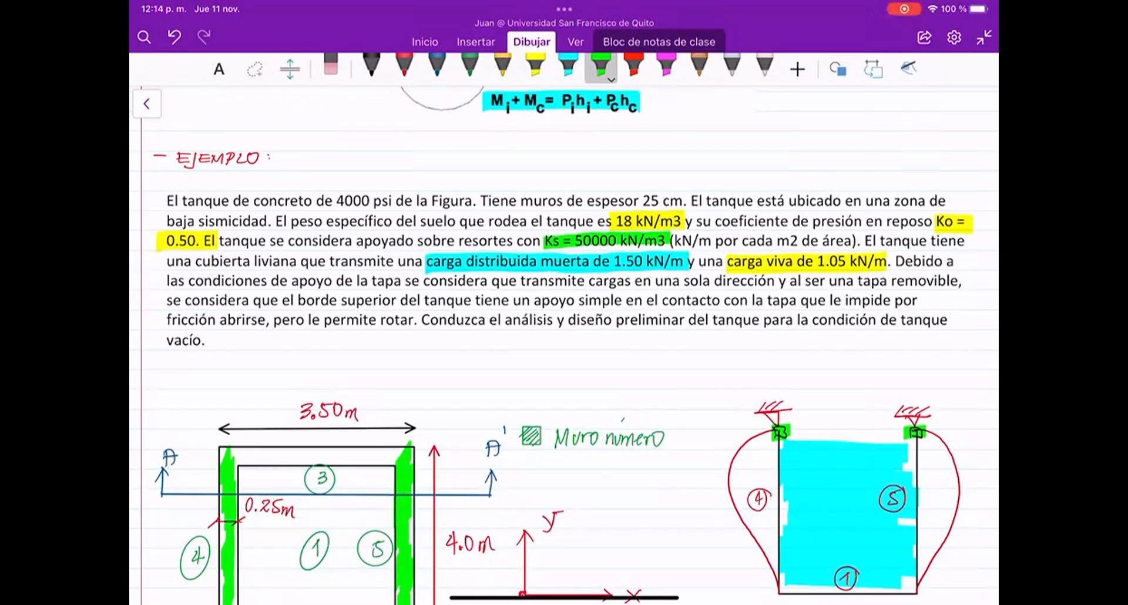
{"action": "scroll", "coordinate": [564, 346], "scroll_direction": "left", "scroll_amount": 1}
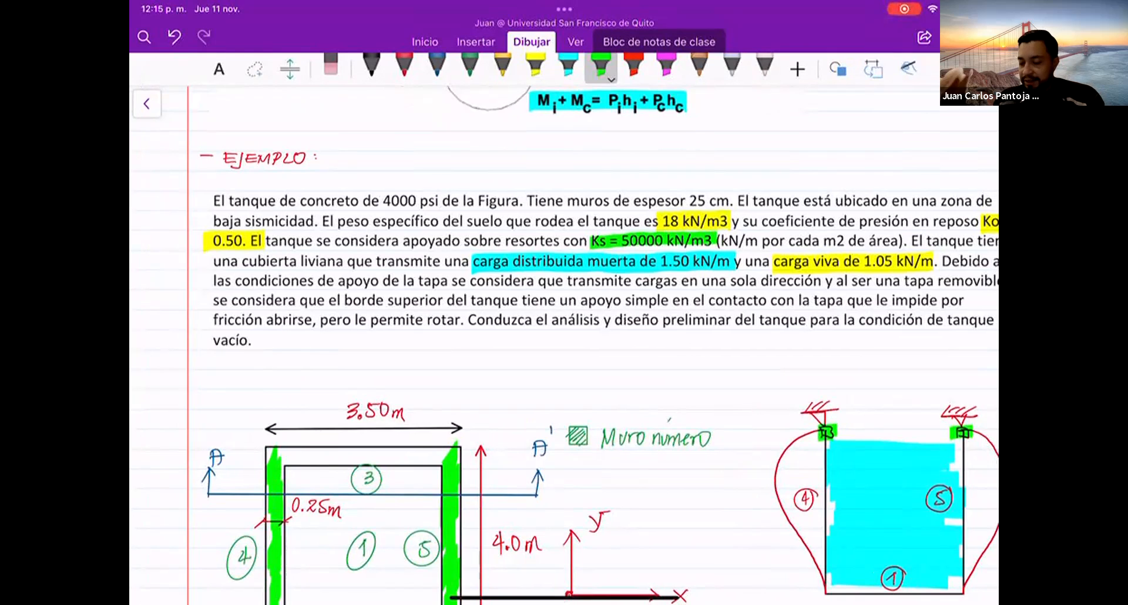
Step: Erase the handwritten values and units after "k =" under the RESORTES DEL SUELO heading
{"action": "scroll", "coordinate": [564, 345], "scroll_direction": "down", "scroll_amount": 20}
{"action": "scroll", "coordinate": [564, 345], "scroll_direction": "up", "scroll_amount": 8}
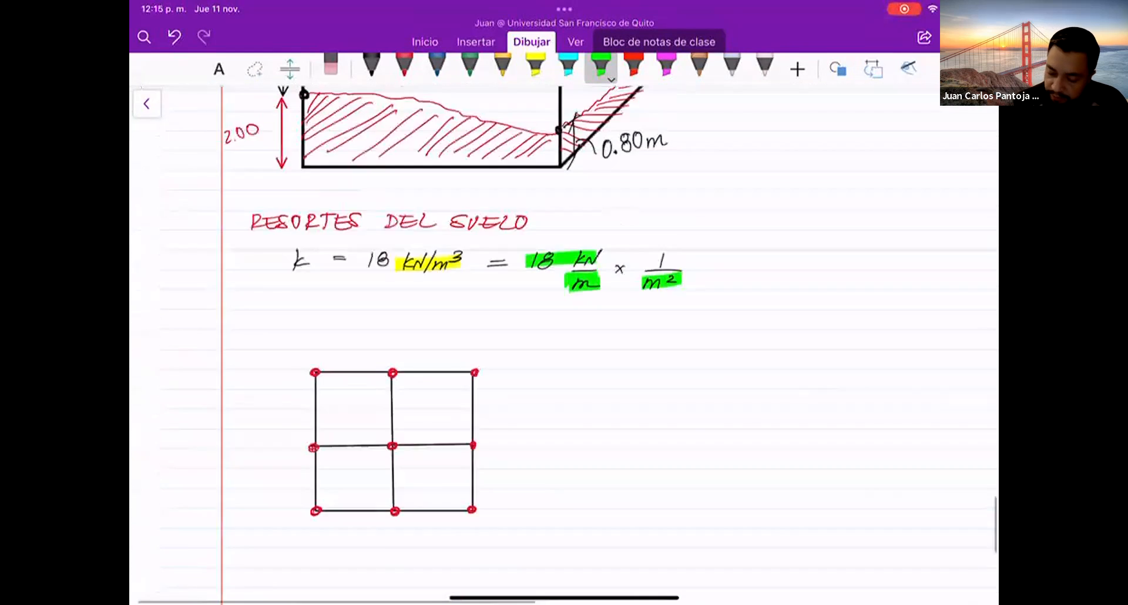
{"action": "scroll", "coordinate": [564, 345], "scroll_direction": "down", "scroll_amount": 1}
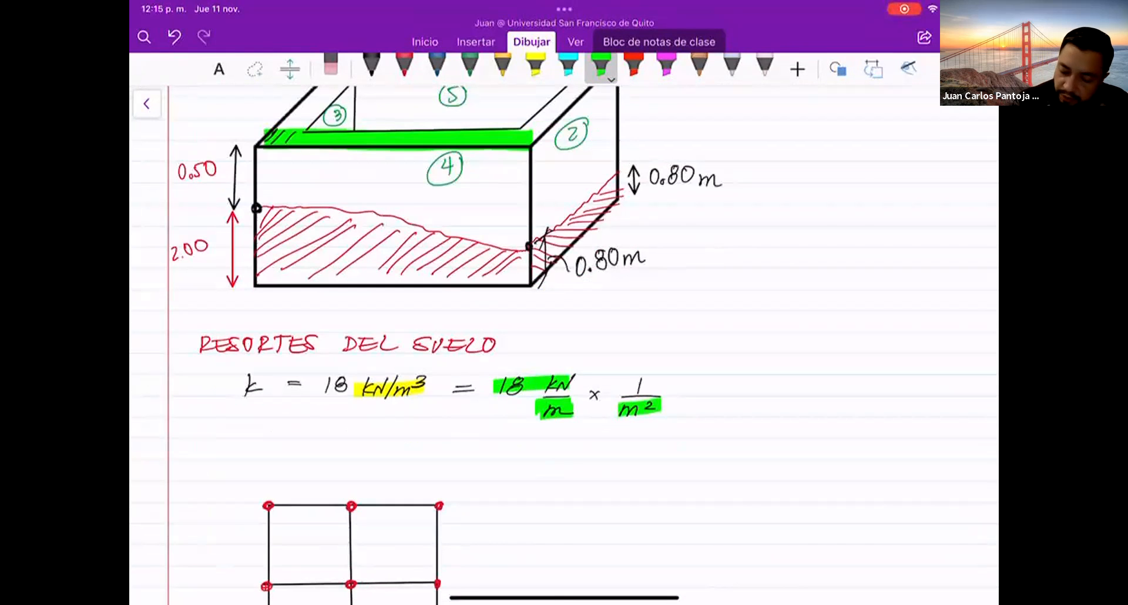
{"action": "left_click", "coordinate": [331, 66]}
{"action": "mouse_move", "coordinate": [504, 386]}
{"action": "left_mouse_down"}
{"action": "mouse_move", "coordinate": [640, 390]}
{"action": "mouse_move", "coordinate": [326, 386]}
{"action": "left_mouse_up"}
{"action": "left_click_drag", "start_coordinate": [456, 386], "coordinate": [472, 386]}
{"action": "left_click", "coordinate": [371, 65]}
{"action": "scroll", "coordinate": [564, 345], "scroll_direction": "down", "scroll_amount": 1}
{"action": "left_click", "coordinate": [342, 382]}
{"action": "mouse_move", "coordinate": [335, 378]}
{"action": "left_mouse_down"}
{"action": "mouse_move", "coordinate": [332, 395]}
{"action": "mouse_move", "coordinate": [347, 393]}
{"action": "left_mouse_up"}
{"action": "left_click_drag", "start_coordinate": [354, 378], "coordinate": [335, 395]}
{"action": "left_click", "coordinate": [331, 66]}
Step: Handwrite "50.000 kN/m³" in black after "k =" under RESORTES DEL SUELO
{"action": "left_click", "coordinate": [371, 66]}
{"action": "left_click_drag", "start_coordinate": [337, 379], "coordinate": [345, 379]}
{"action": "mouse_move", "coordinate": [350, 379]}
{"action": "left_mouse_down"}
{"action": "mouse_move", "coordinate": [363, 398]}
{"action": "mouse_move", "coordinate": [375, 380]}
{"action": "left_mouse_up"}
{"action": "left_click_drag", "start_coordinate": [389, 380], "coordinate": [442, 392]}
{"action": "mouse_move", "coordinate": [452, 379]}
{"action": "left_mouse_down"}
{"action": "mouse_move", "coordinate": [443, 387]}
{"action": "mouse_move", "coordinate": [457, 392]}
{"action": "left_mouse_up"}
{"action": "mouse_move", "coordinate": [457, 394]}
{"action": "left_mouse_down"}
{"action": "mouse_move", "coordinate": [473, 375]}
{"action": "mouse_move", "coordinate": [480, 397]}
{"action": "left_mouse_up"}
{"action": "mouse_move", "coordinate": [444, 420]}
{"action": "left_mouse_down"}
{"action": "mouse_move", "coordinate": [450, 407]}
{"action": "mouse_move", "coordinate": [463, 421]}
{"action": "left_mouse_up"}
{"action": "left_click_drag", "start_coordinate": [468, 402], "coordinate": [469, 417]}
Step: Continue the spring constant equation in black with "= 50.000 kN/m × 1/m²"
{"action": "mouse_move", "coordinate": [509, 385]}
{"action": "left_mouse_down"}
{"action": "mouse_move", "coordinate": [569, 393]}
{"action": "mouse_move", "coordinate": [582, 377]}
{"action": "left_mouse_up"}
{"action": "mouse_move", "coordinate": [589, 379]}
{"action": "left_mouse_down"}
{"action": "mouse_move", "coordinate": [586, 394]}
{"action": "mouse_move", "coordinate": [595, 389]}
{"action": "left_mouse_up"}
{"action": "mouse_move", "coordinate": [601, 391]}
{"action": "left_mouse_down"}
{"action": "mouse_move", "coordinate": [611, 376]}
{"action": "mouse_move", "coordinate": [644, 376]}
{"action": "mouse_move", "coordinate": [684, 392]}
{"action": "mouse_move", "coordinate": [700, 374]}
{"action": "mouse_move", "coordinate": [690, 415]}
{"action": "mouse_move", "coordinate": [728, 399]}
{"action": "left_mouse_up"}
{"action": "mouse_move", "coordinate": [728, 390]}
{"action": "left_mouse_down"}
{"action": "mouse_move", "coordinate": [719, 400]}
{"action": "mouse_move", "coordinate": [788, 393]}
{"action": "left_mouse_up"}
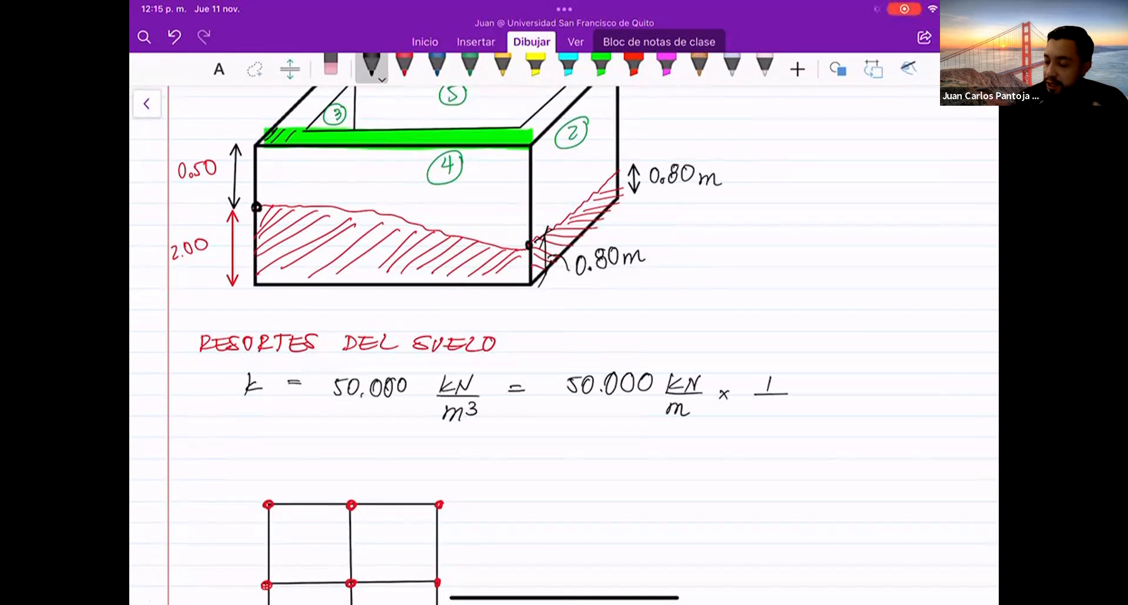
{"action": "left_click_drag", "start_coordinate": [752, 405], "coordinate": [784, 410]}
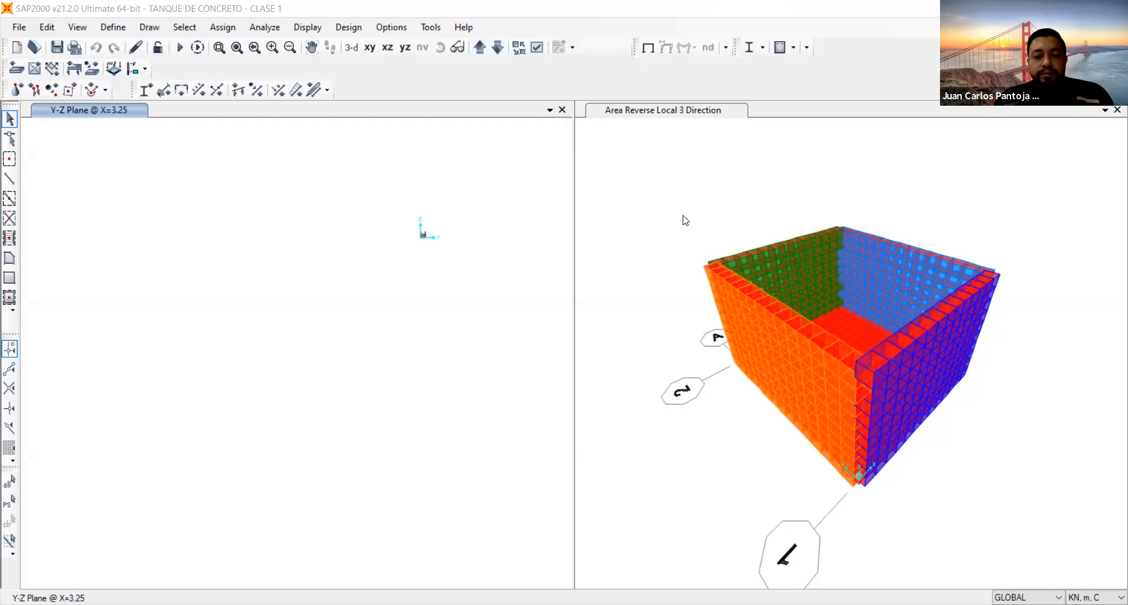
Step: Switch to SAP2000 and select the tank's base slab areas through the group MURO1
{"action": "left_click", "coordinate": [685, 220]}
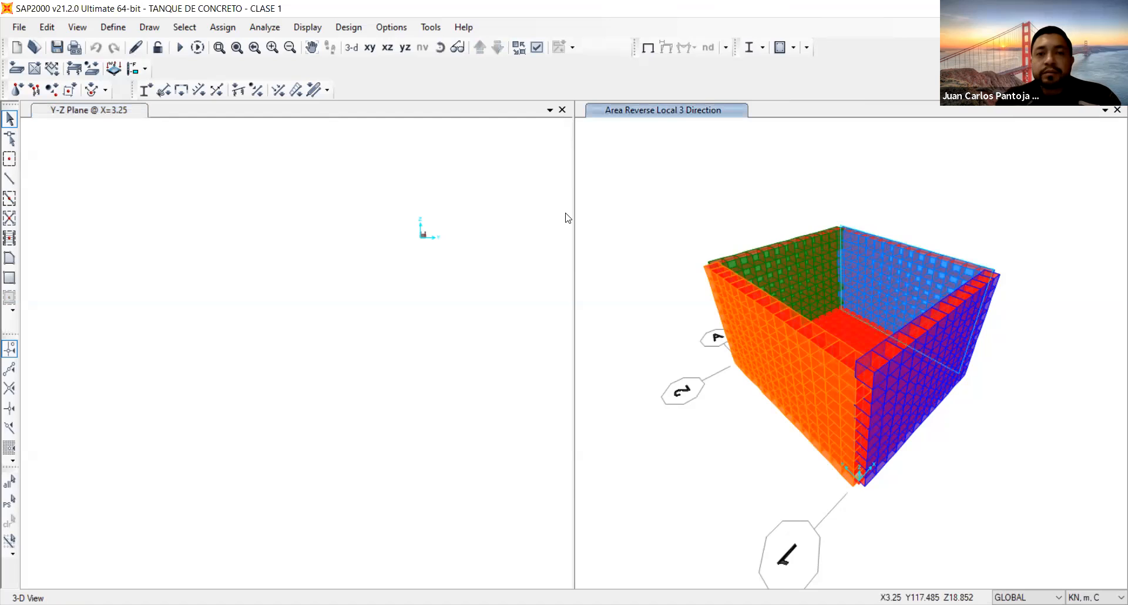
{"action": "key", "text": "ctrl+shift+g"}
{"action": "left_click", "coordinate": [499, 231]}
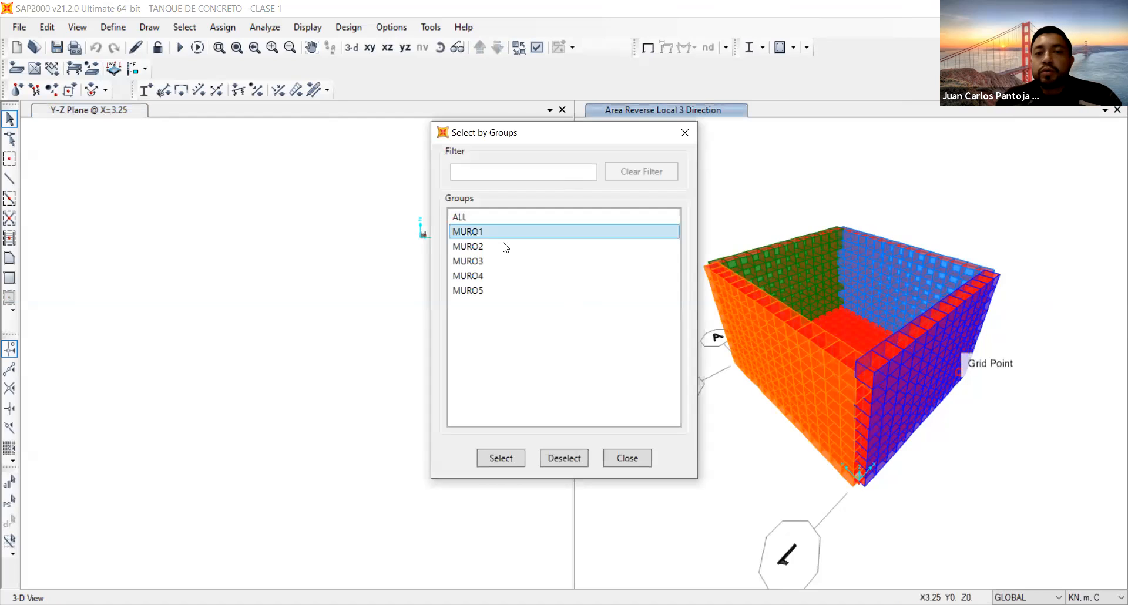
{"action": "left_click", "coordinate": [499, 458]}
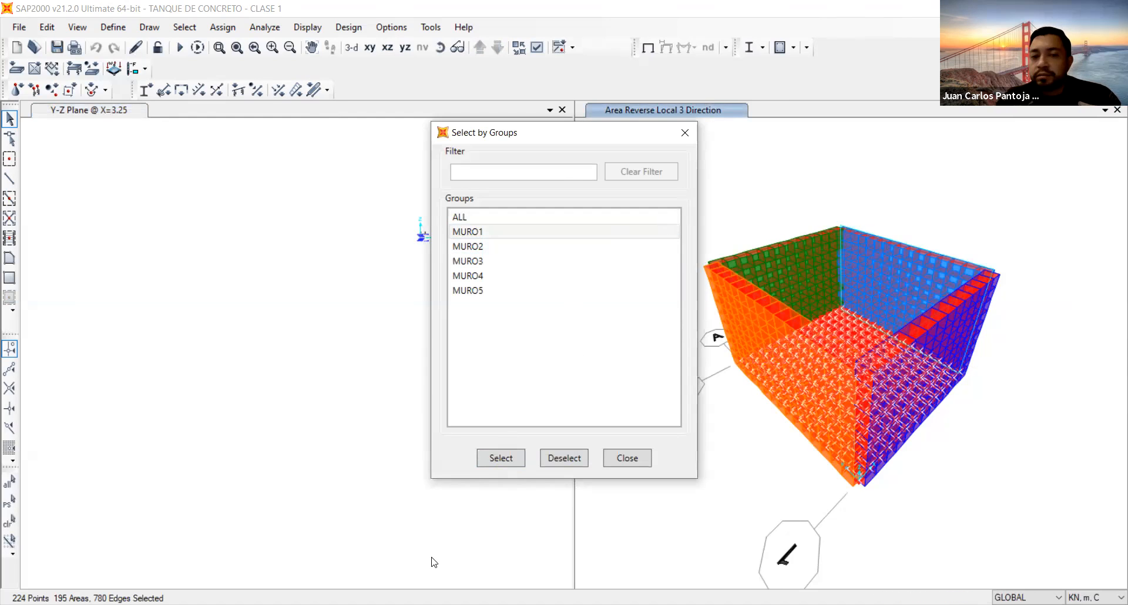
{"action": "left_click", "coordinate": [627, 459]}
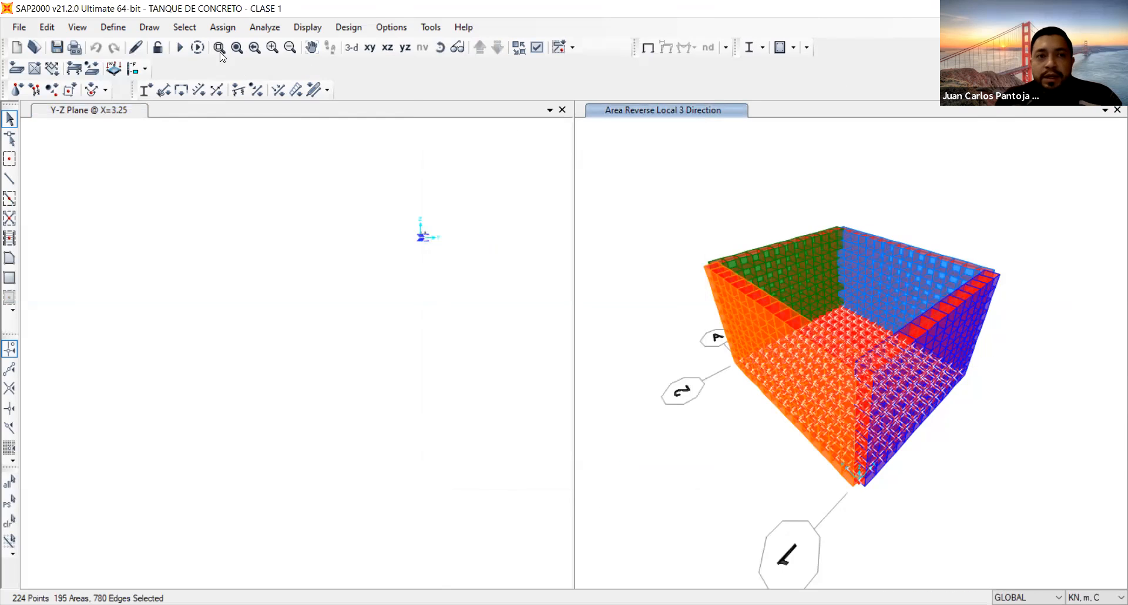
Step: Start an area spring assignment for the selected slab with stiffness 50000 kN/m/m² resisting Compression Only
{"action": "left_click", "coordinate": [223, 29]}
{"action": "mouse_move", "coordinate": [251, 66]}
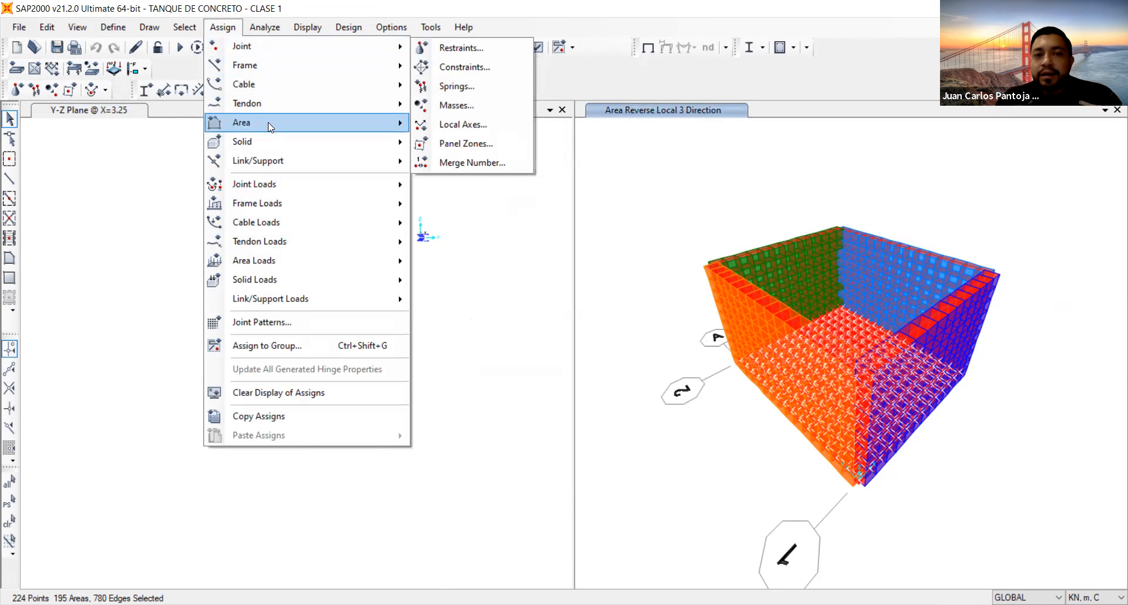
{"action": "mouse_move", "coordinate": [268, 123]}
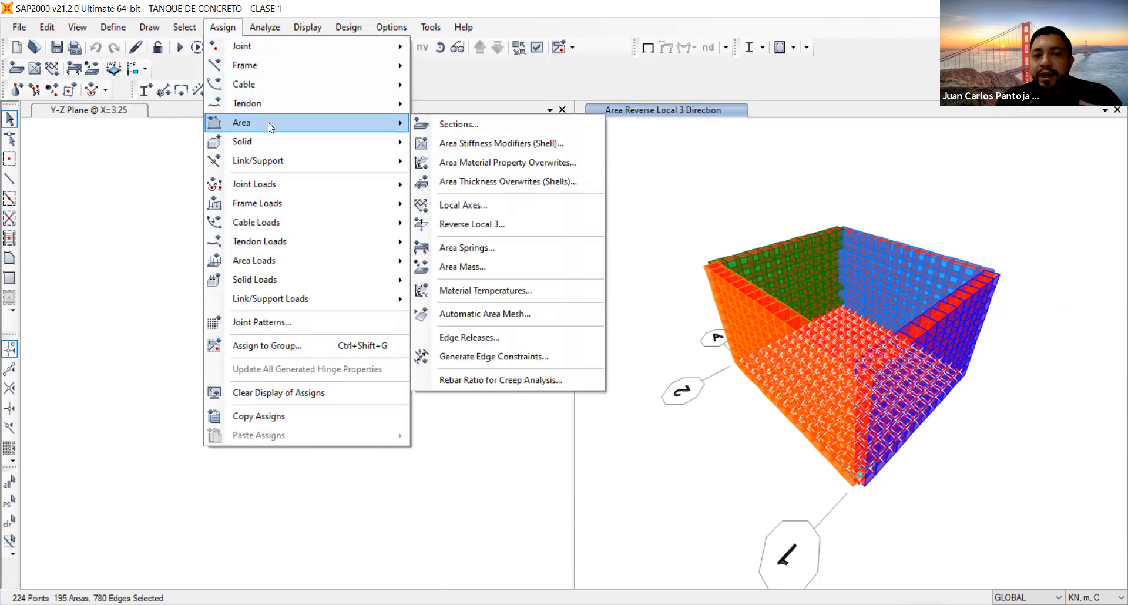
{"action": "left_click", "coordinate": [530, 254]}
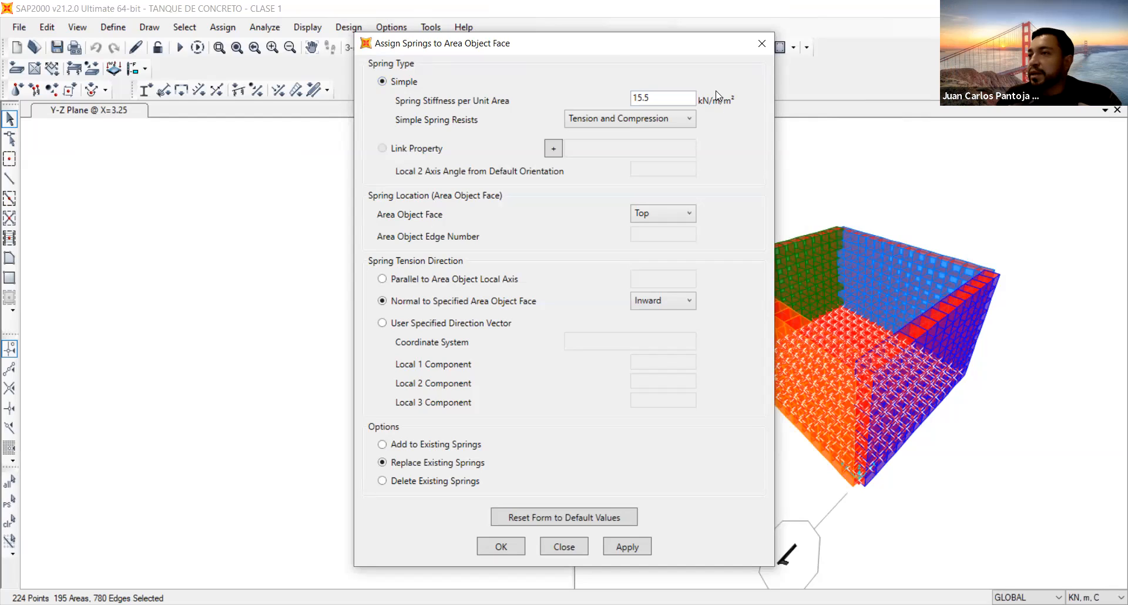
{"action": "left_click_drag", "start_coordinate": [673, 98], "coordinate": [611, 101]}
{"action": "type", "text": "50000"}
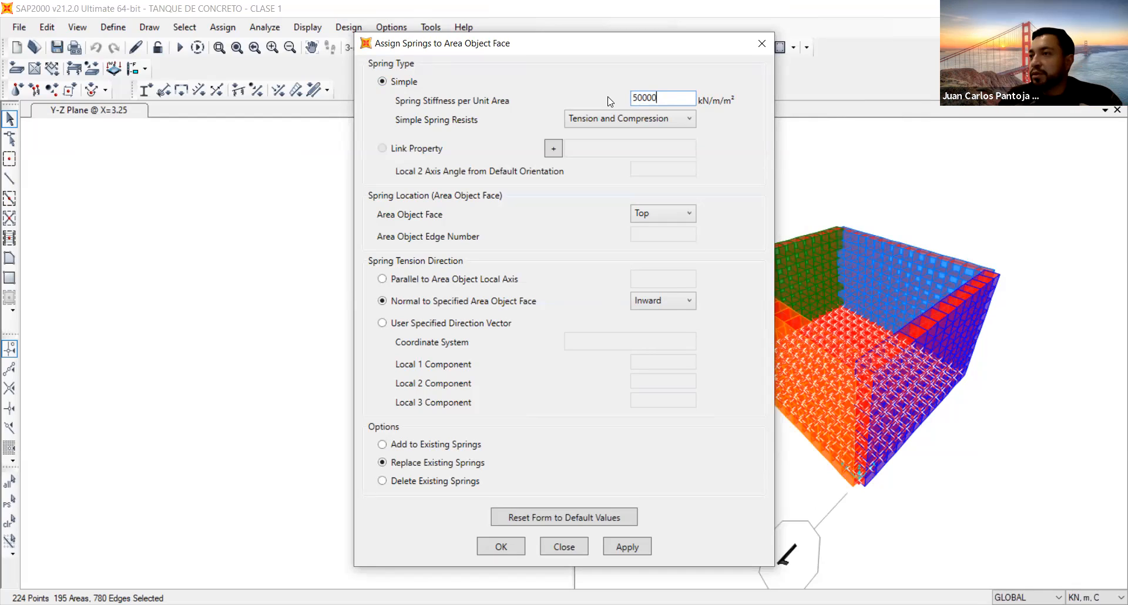
{"action": "left_click", "coordinate": [667, 120]}
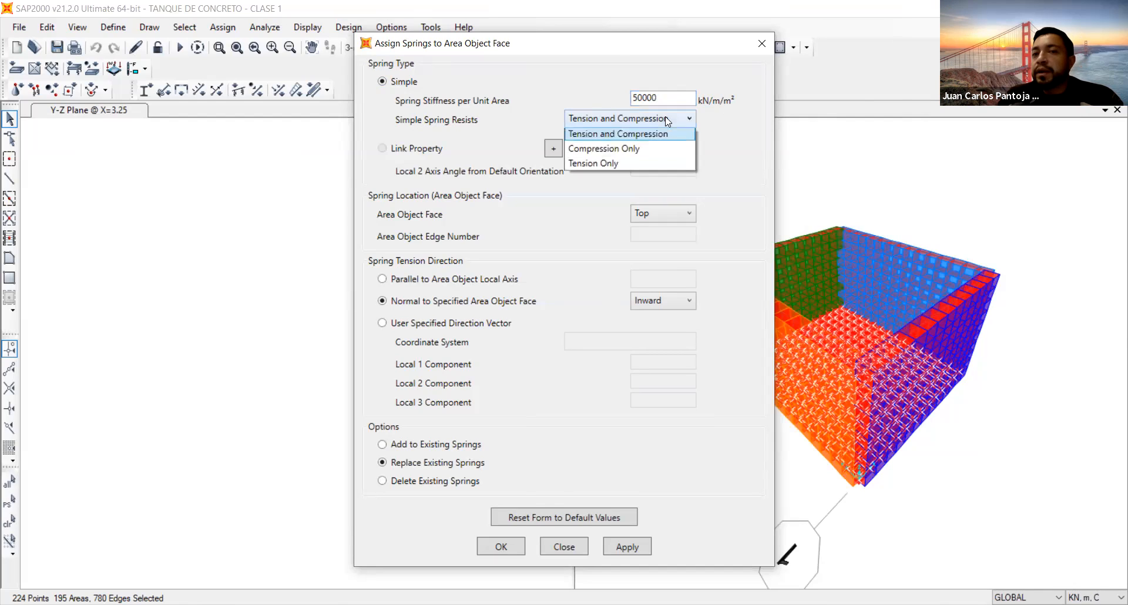
{"action": "left_click", "coordinate": [649, 151]}
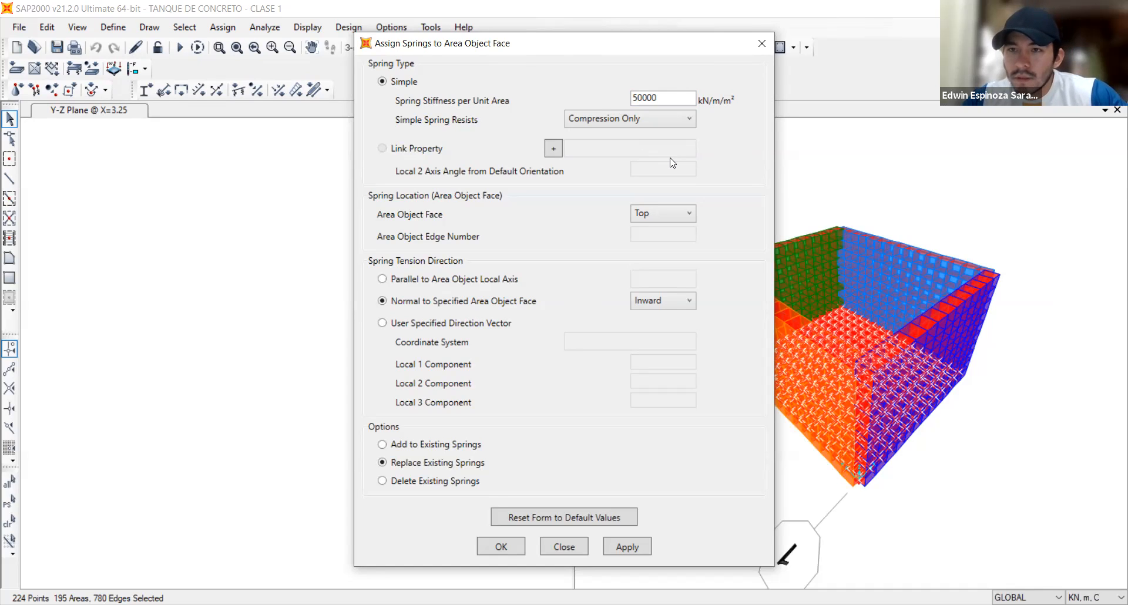
Step: Place the area springs on the Top face, normal to it with Inward tension direction, and apply the assignment replacing existing springs
{"action": "left_click", "coordinate": [673, 212]}
{"action": "left_click", "coordinate": [673, 226]}
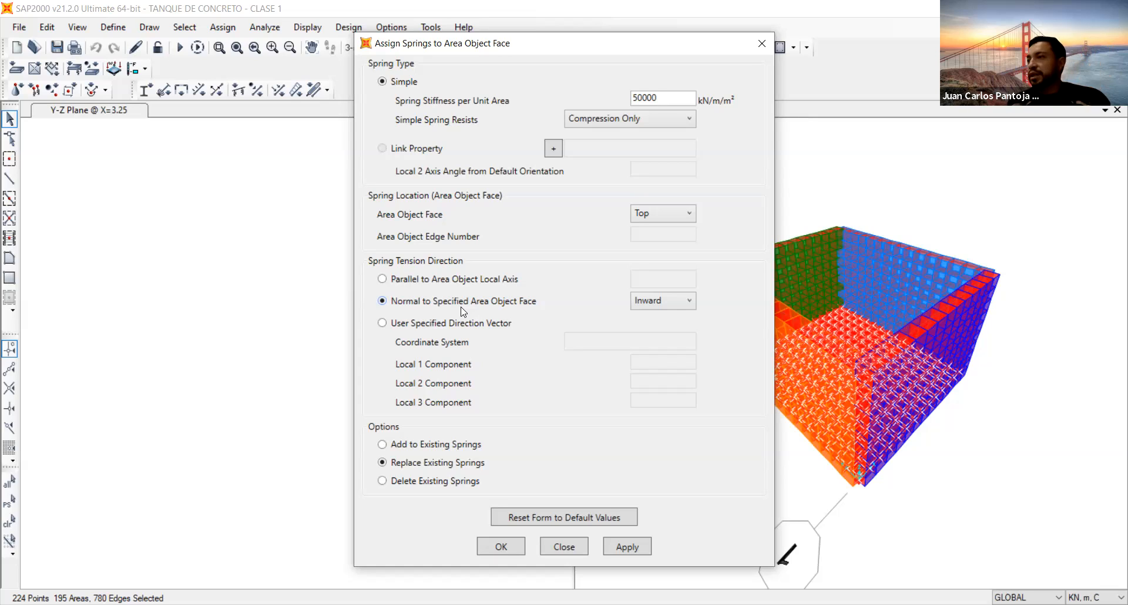
{"action": "left_click", "coordinate": [654, 307]}
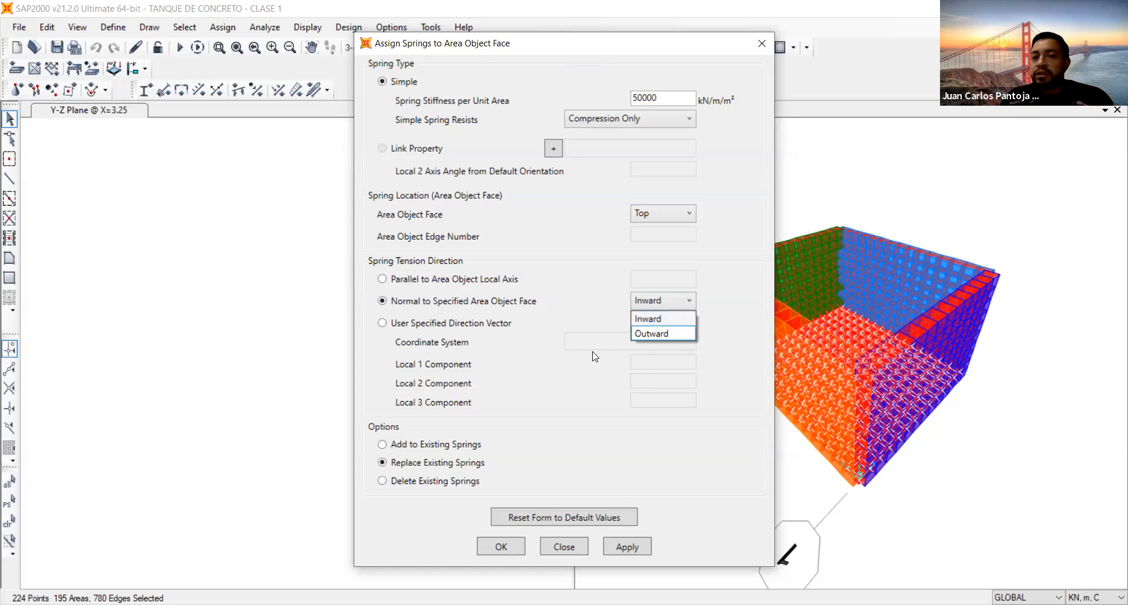
{"action": "left_click", "coordinate": [669, 322]}
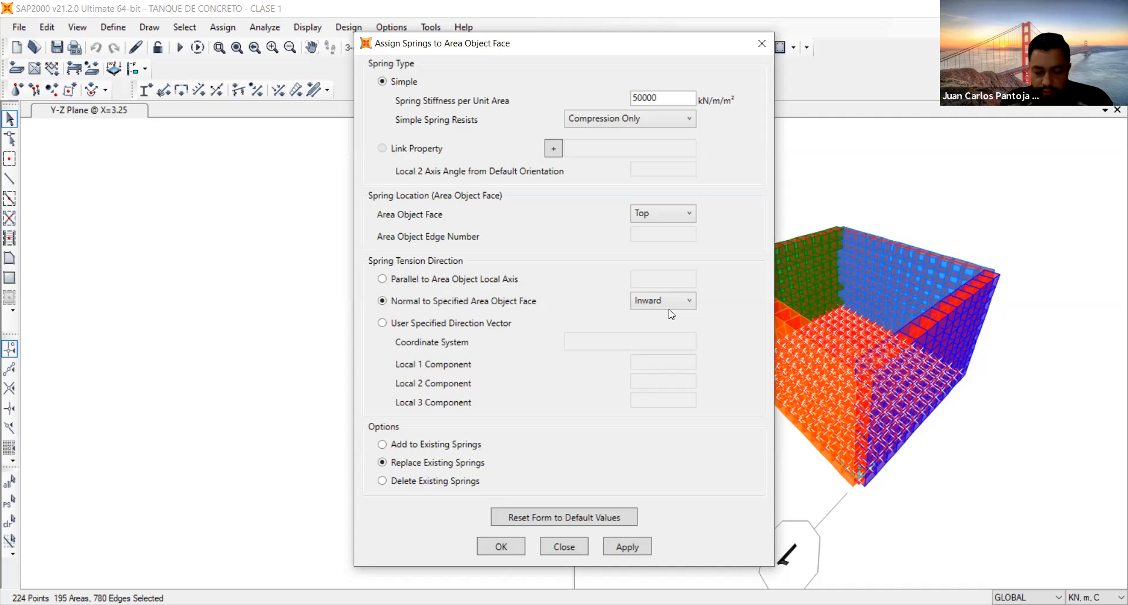
{"action": "left_click", "coordinate": [628, 547]}
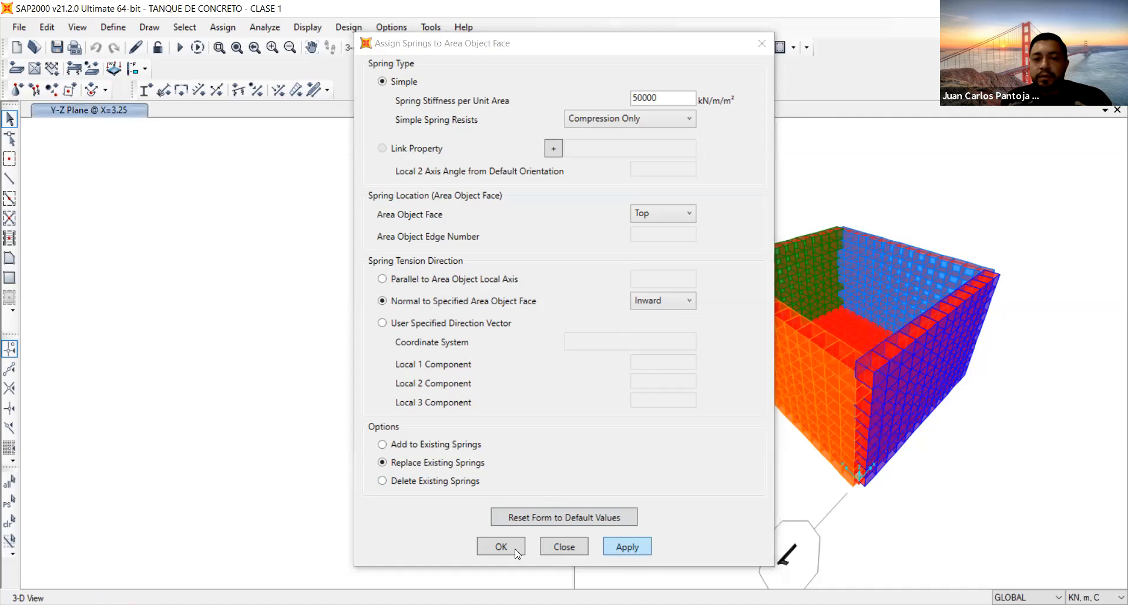
{"action": "left_click", "coordinate": [497, 547]}
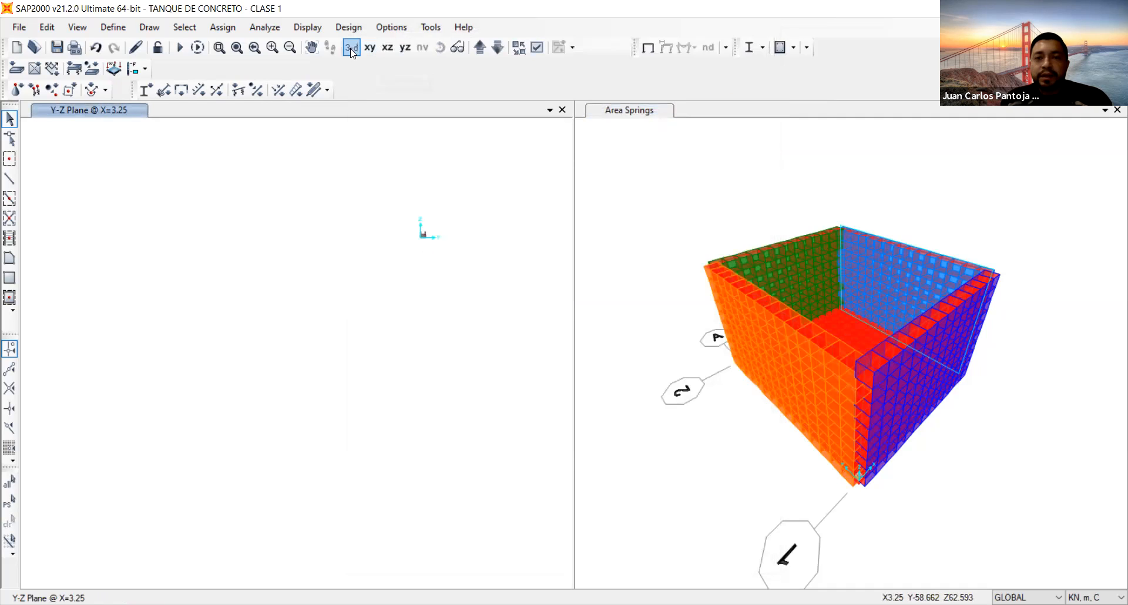
Step: Change the Y-Z plane window to a 3-D view with Standard view type, coloured by Objects
{"action": "left_click", "coordinate": [351, 47]}
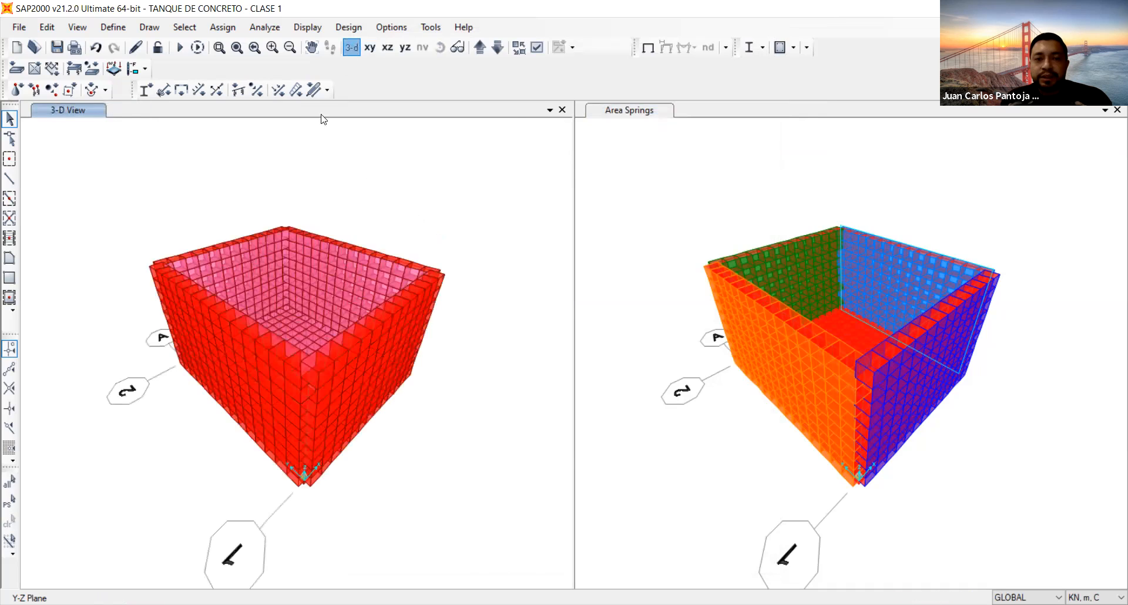
{"action": "left_click", "coordinate": [537, 47]}
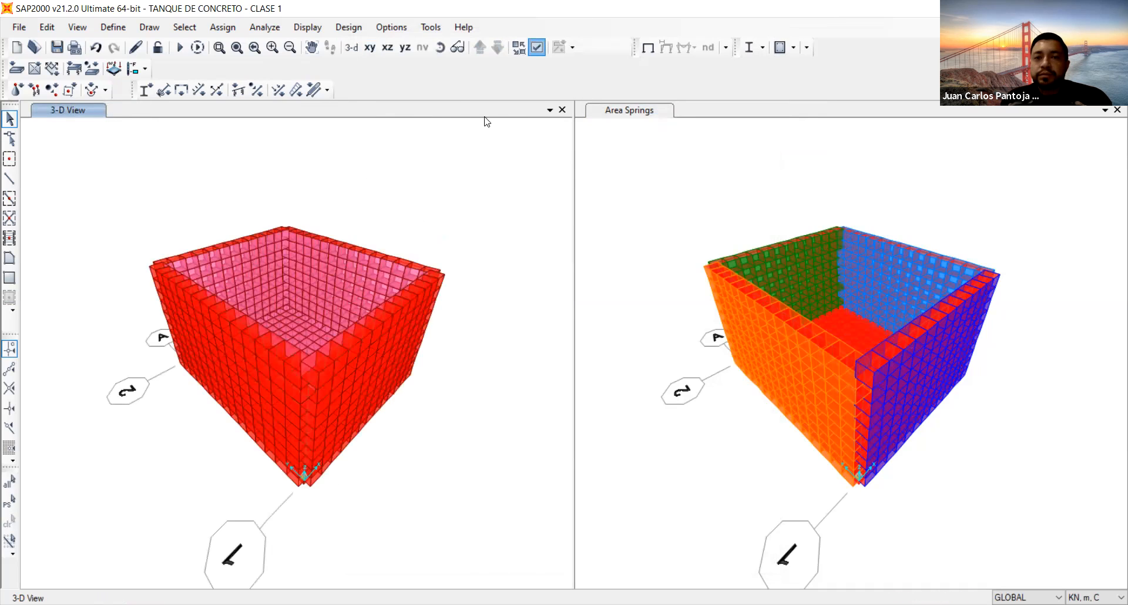
{"action": "left_click", "coordinate": [628, 153]}
{"action": "left_click", "coordinate": [440, 153]}
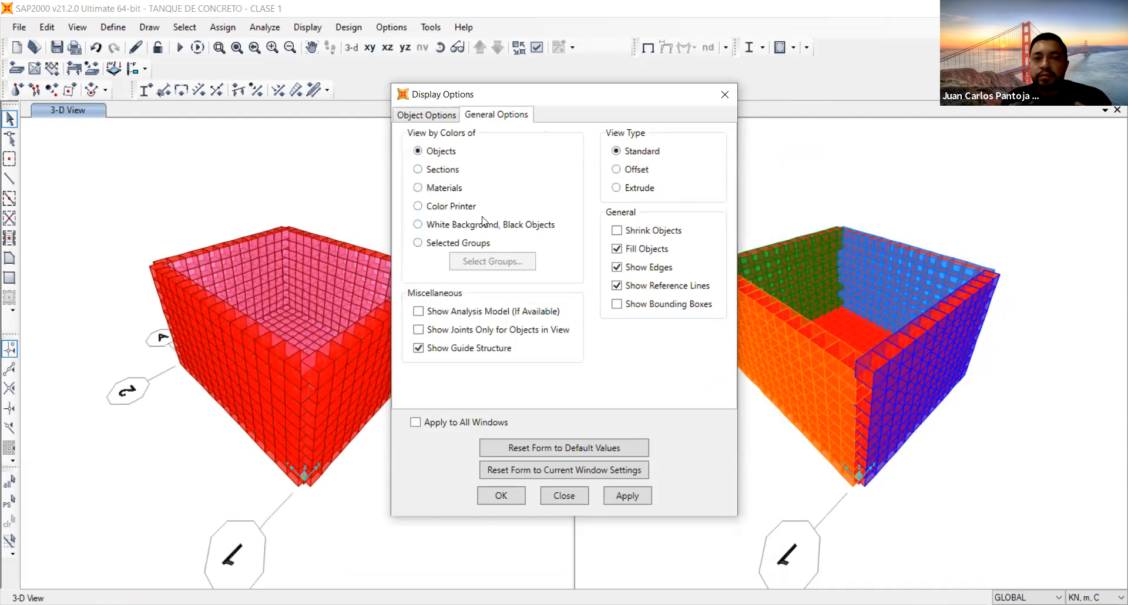
{"action": "left_click", "coordinate": [627, 495]}
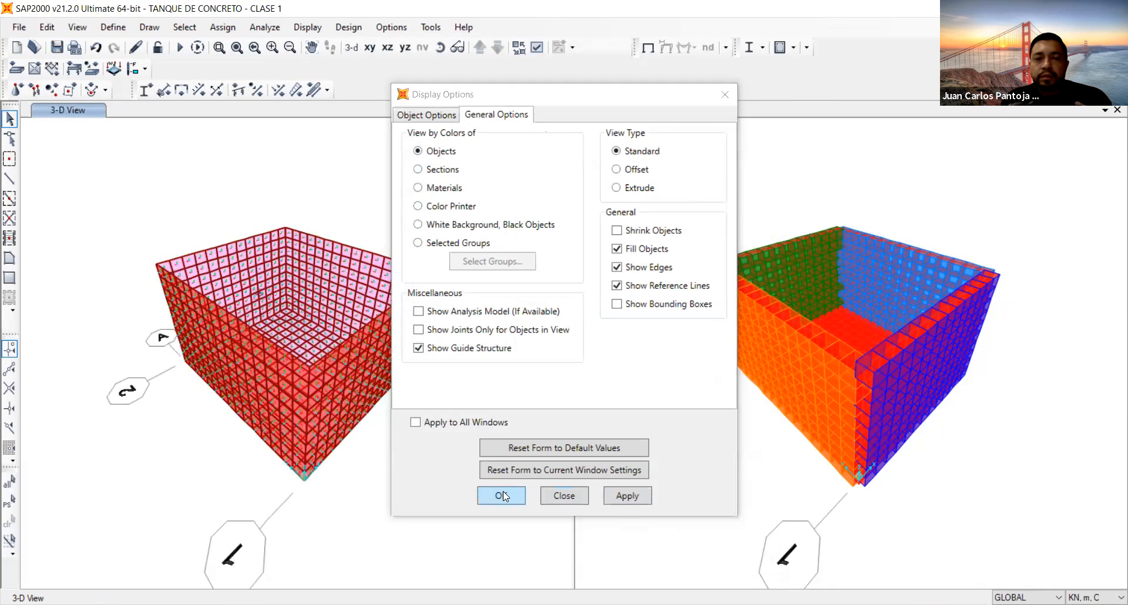
{"action": "left_click", "coordinate": [501, 496]}
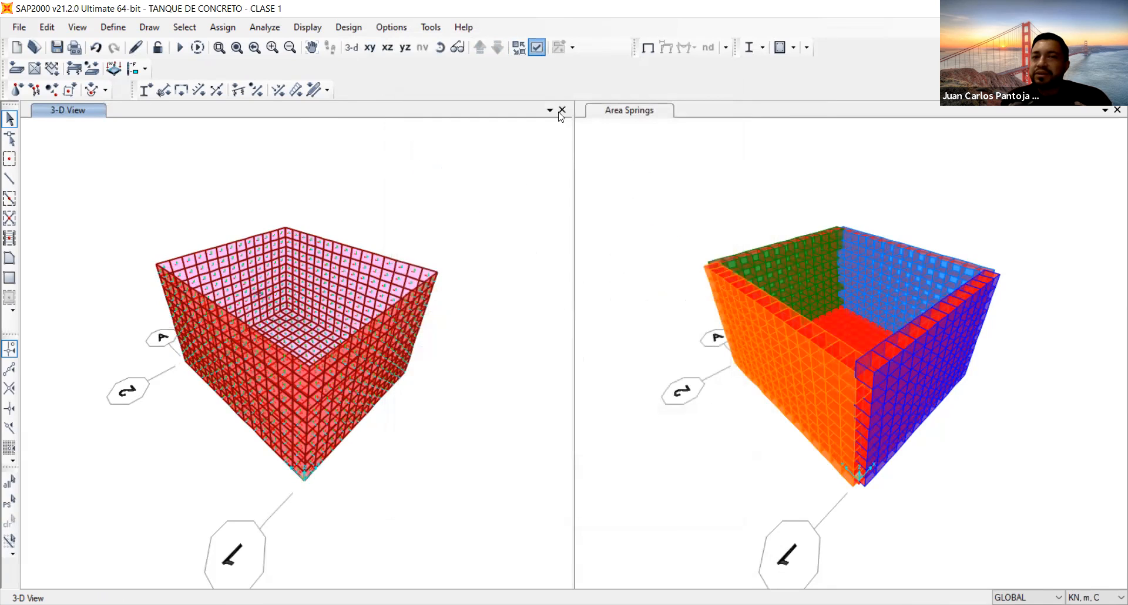
Step: Hide the area local axes in the 3-D view
{"action": "key", "text": "ctrl+w"}
{"action": "left_click", "coordinate": [497, 115]}
{"action": "left_click", "coordinate": [441, 115]}
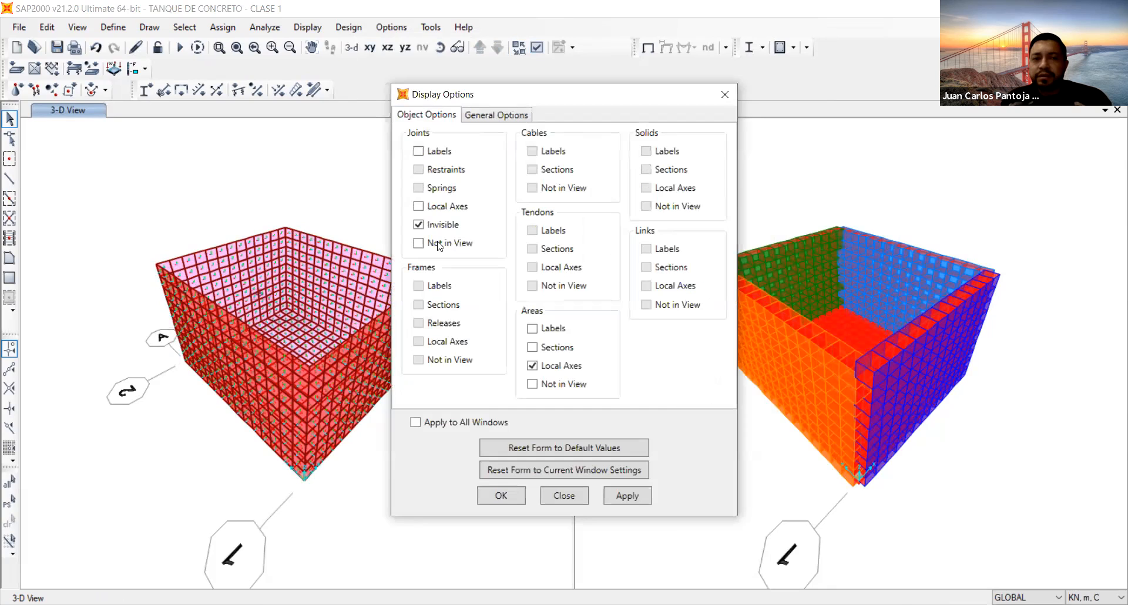
{"action": "left_click", "coordinate": [551, 367]}
{"action": "left_click", "coordinate": [636, 496]}
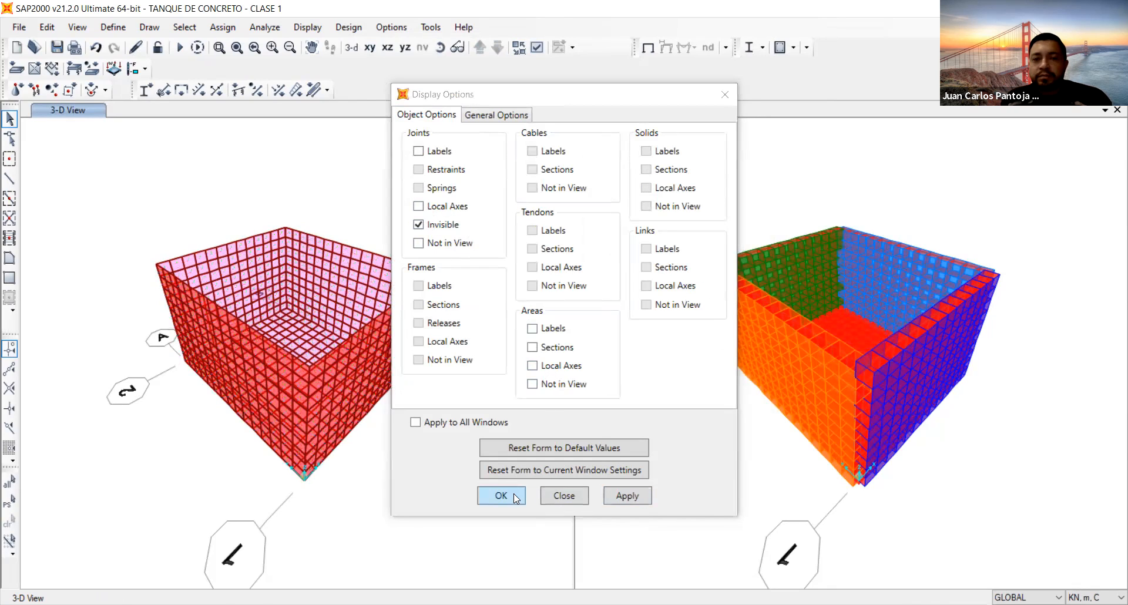
{"action": "left_click", "coordinate": [500, 496]}
Step: Examine the underside of the tank base in the 3-D view and check the object display options for springs
{"action": "left_click", "coordinate": [441, 49]}
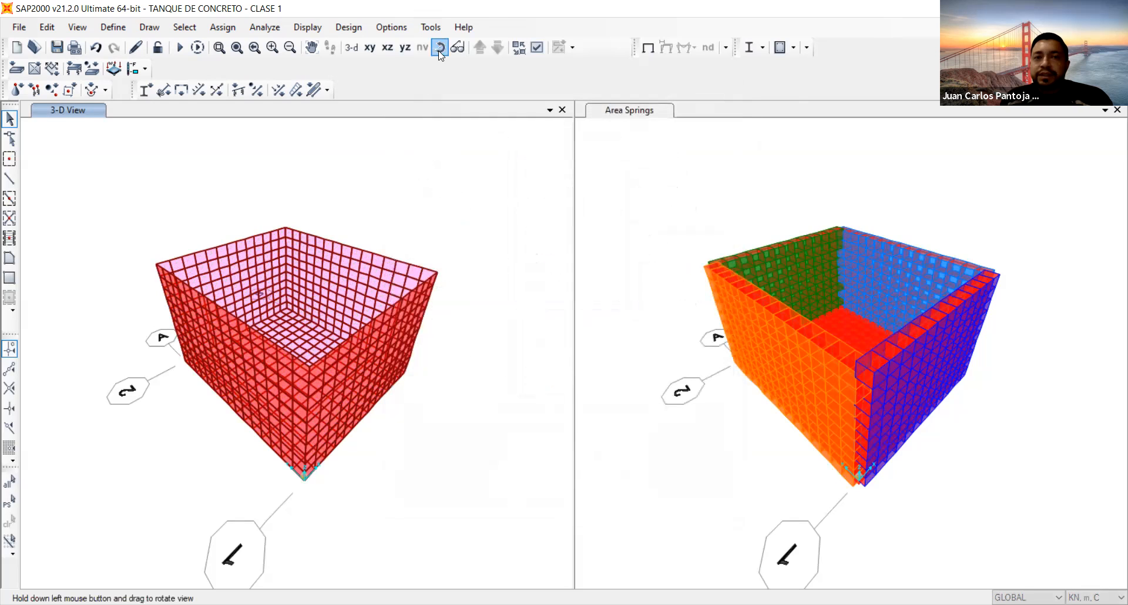
{"action": "left_click_drag", "start_coordinate": [495, 395], "coordinate": [239, 419]}
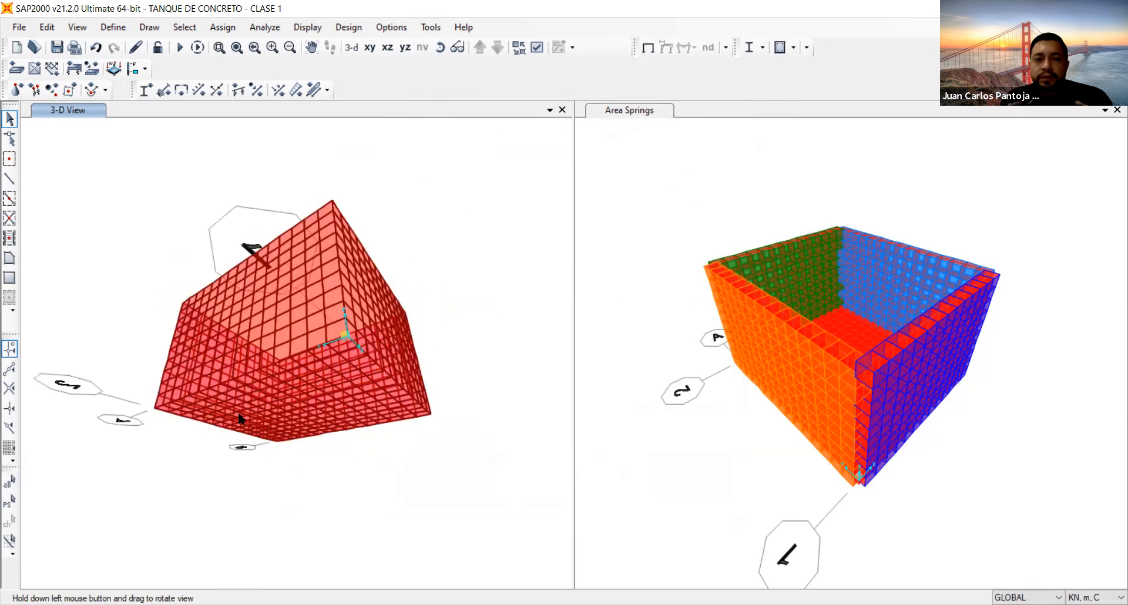
{"action": "scroll", "coordinate": [238, 415], "scroll_direction": "up", "scroll_amount": 3}
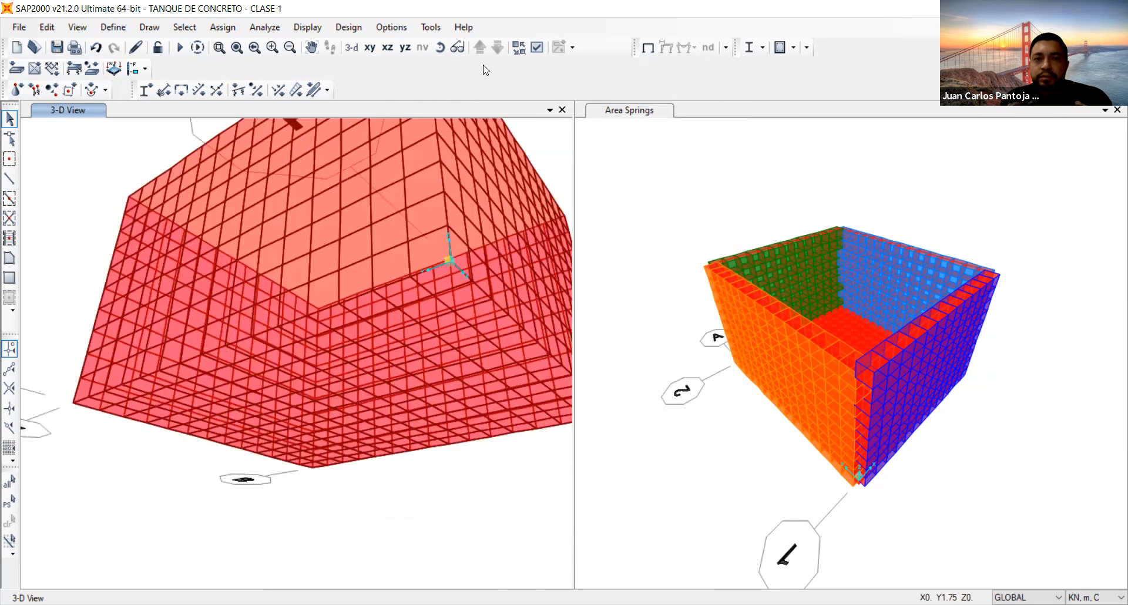
{"action": "left_click", "coordinate": [534, 47]}
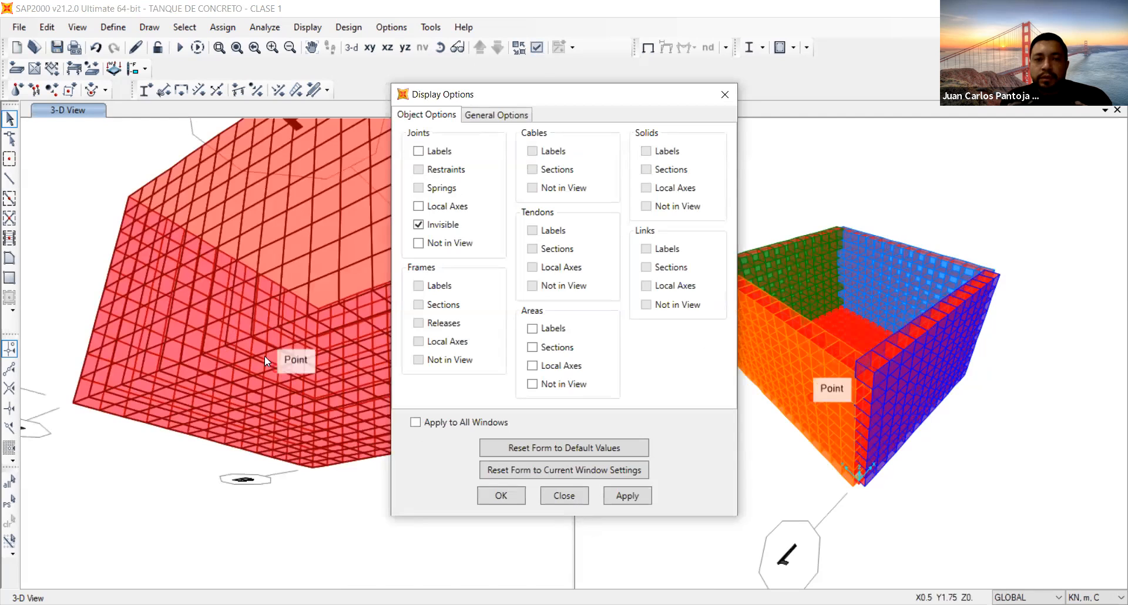
{"action": "left_click", "coordinate": [579, 496]}
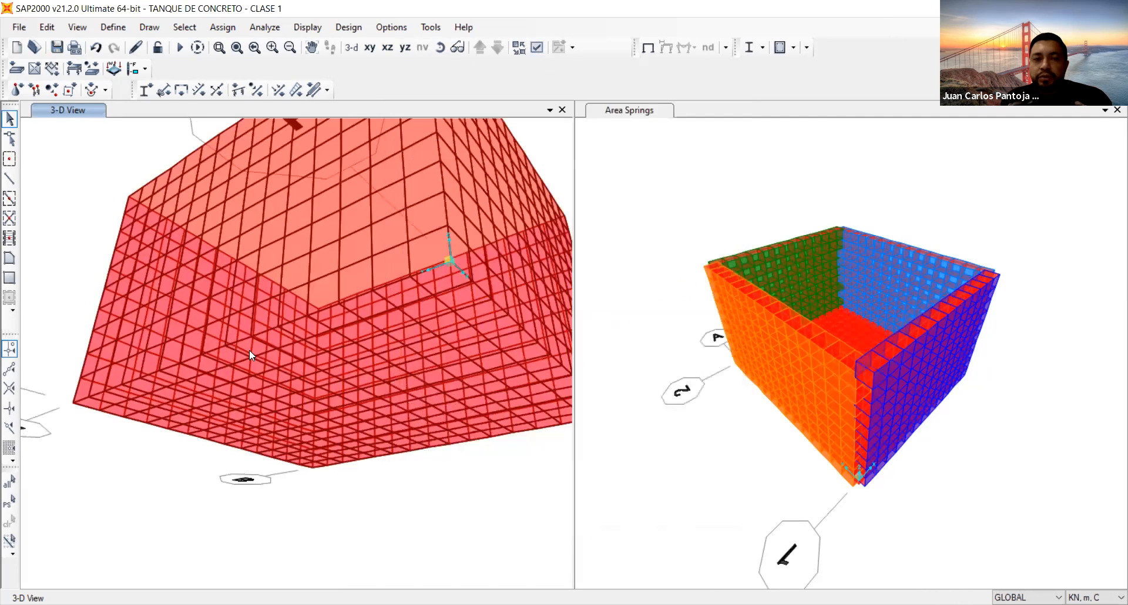
Step: Review the spring assignments of one base slab area, checking stiffness, resistance type, face and normal orientation
{"action": "left_click", "coordinate": [249, 347]}
{"action": "left_click", "coordinate": [247, 344]}
{"action": "right_click", "coordinate": [246, 345]}
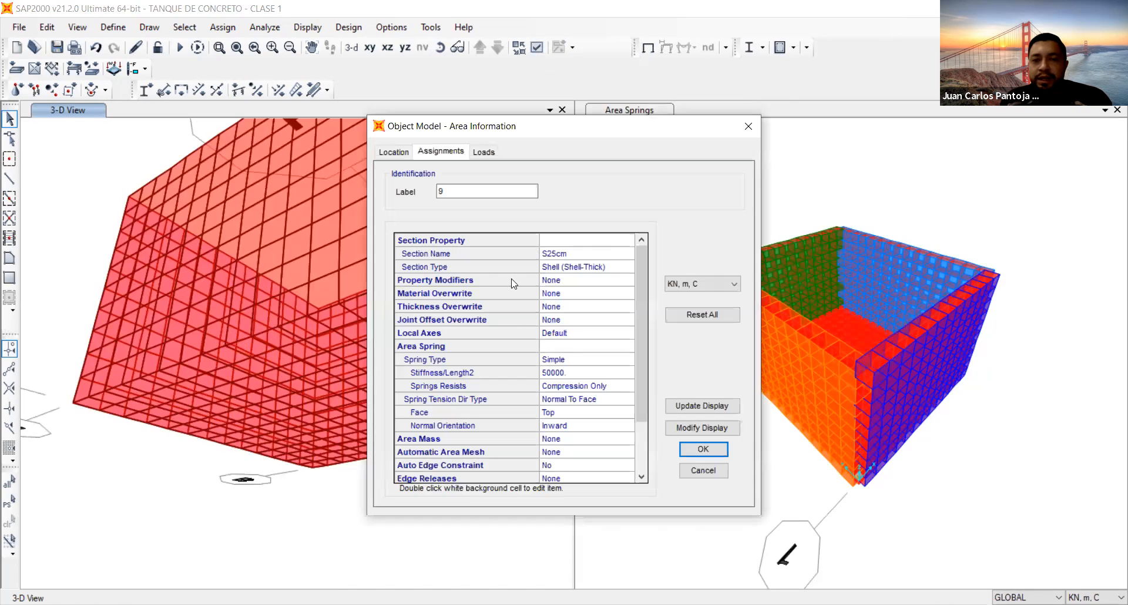
{"action": "left_click", "coordinate": [416, 335]}
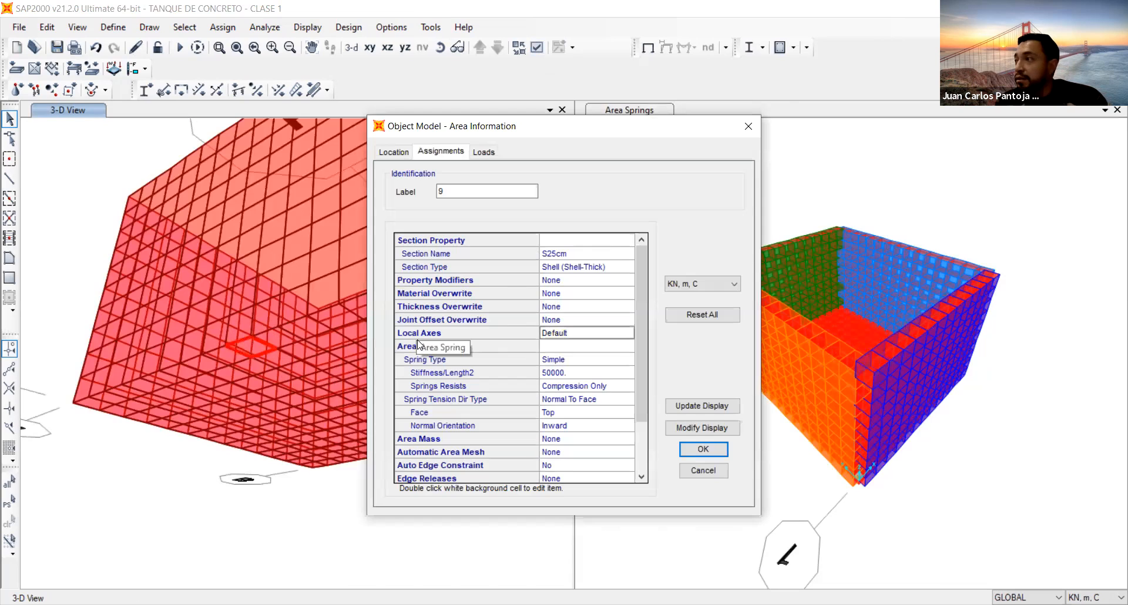
{"action": "left_click", "coordinate": [571, 347]}
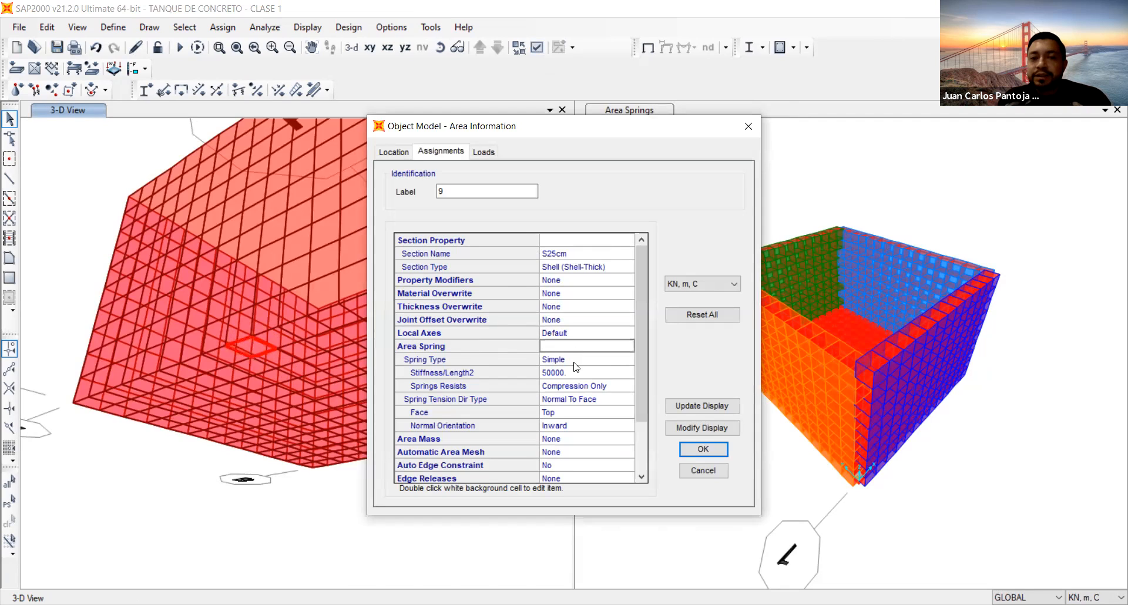
{"action": "left_click", "coordinate": [575, 361]}
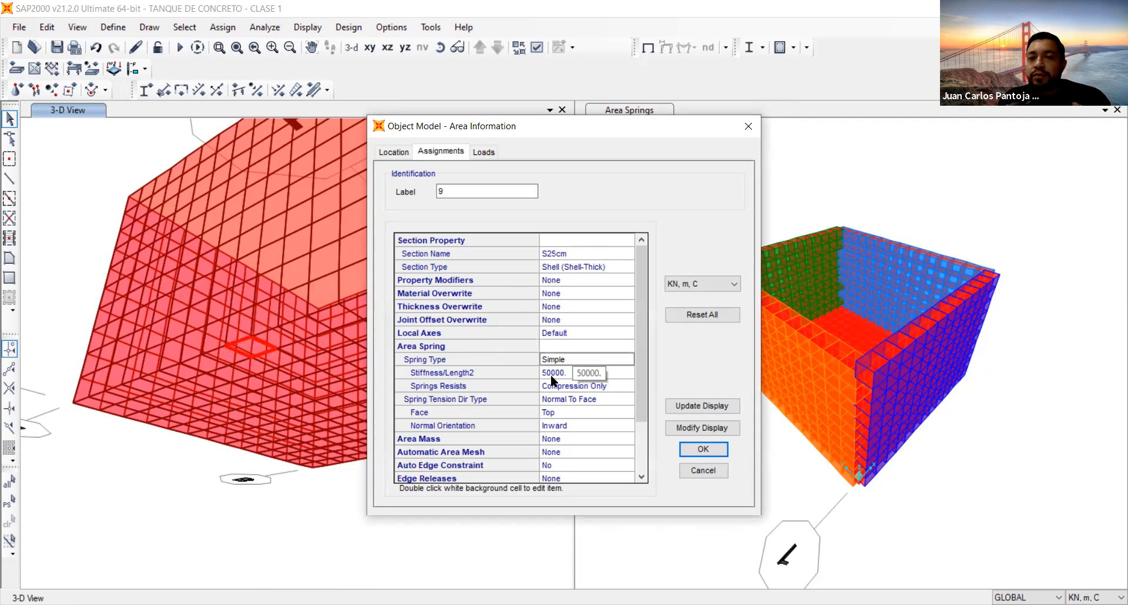
{"action": "left_click", "coordinate": [580, 392]}
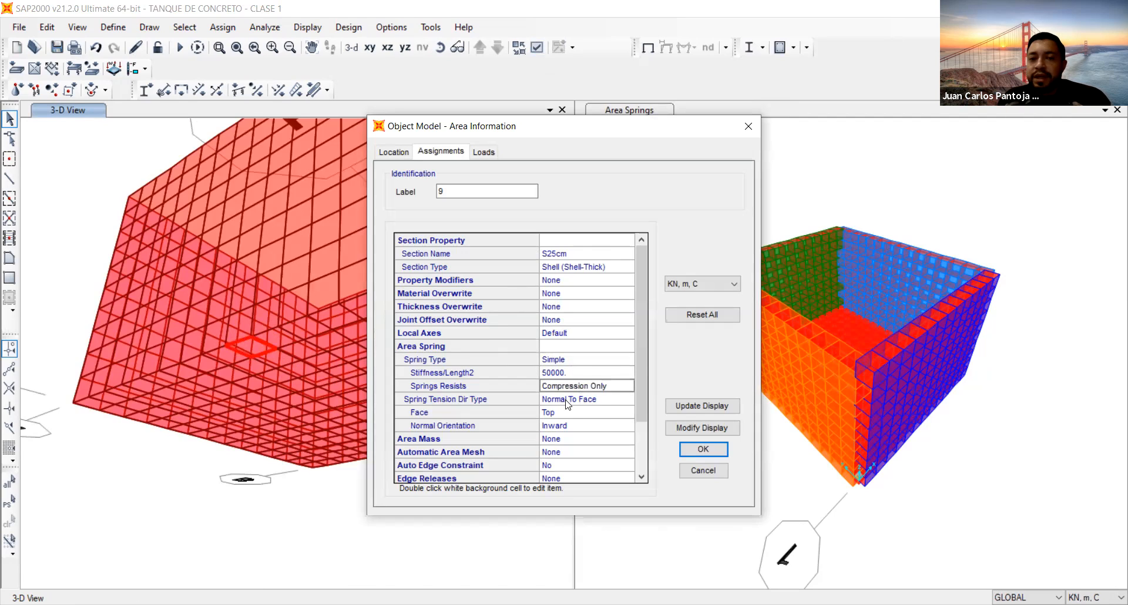
{"action": "left_click", "coordinate": [563, 413]}
{"action": "left_click", "coordinate": [575, 426]}
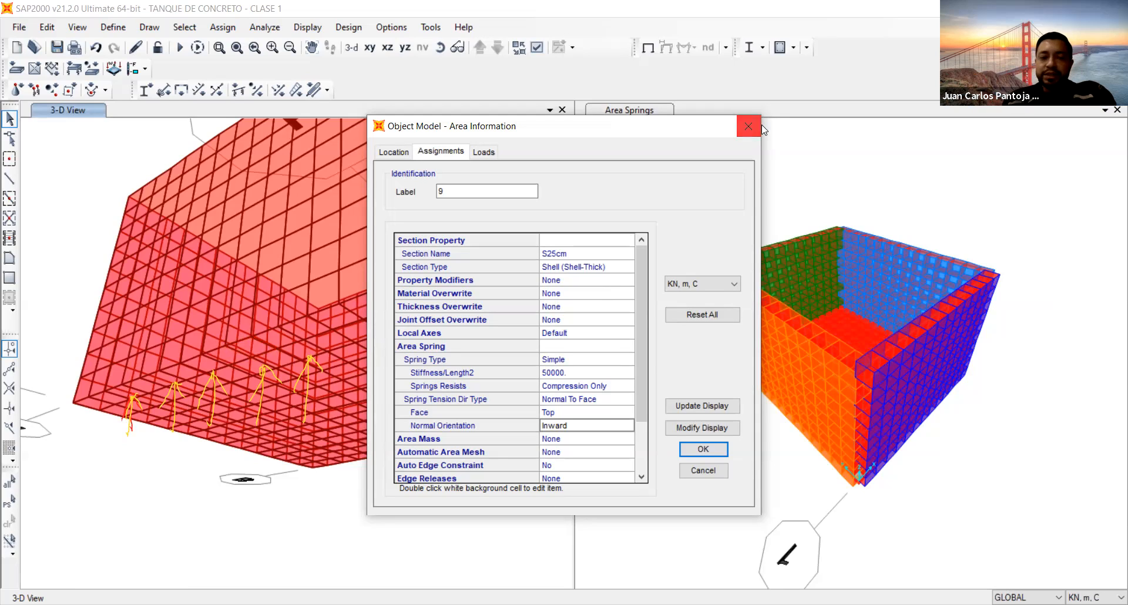
{"action": "left_click", "coordinate": [749, 126]}
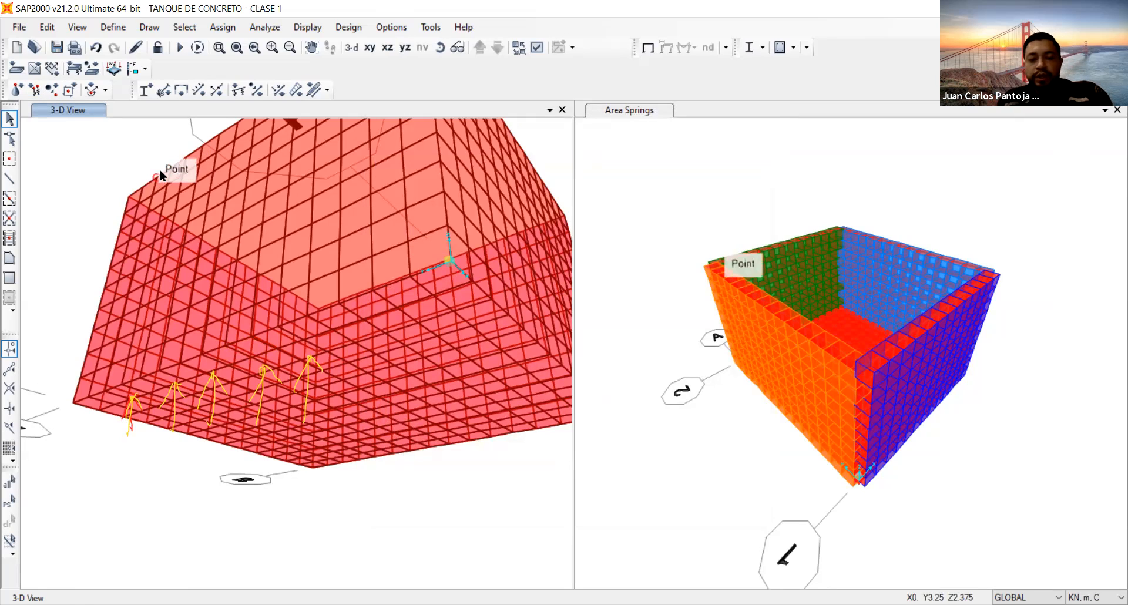
Step: Select all the base slab objects through the MURO1 group
{"action": "key", "text": "ctrl+g"}
{"action": "left_click", "coordinate": [470, 231]}
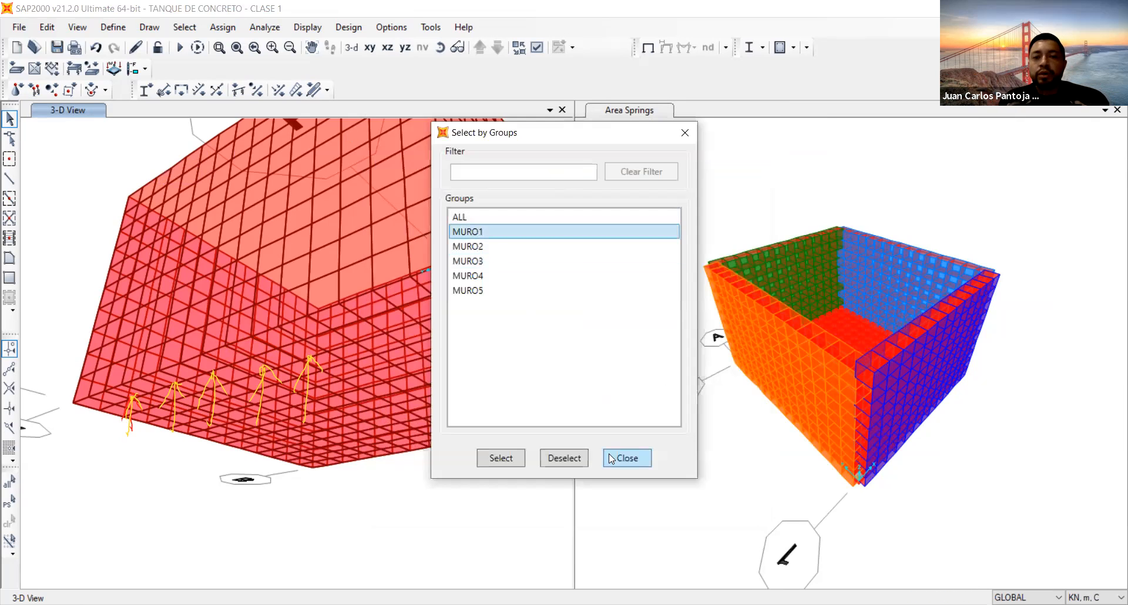
{"action": "left_click", "coordinate": [488, 457]}
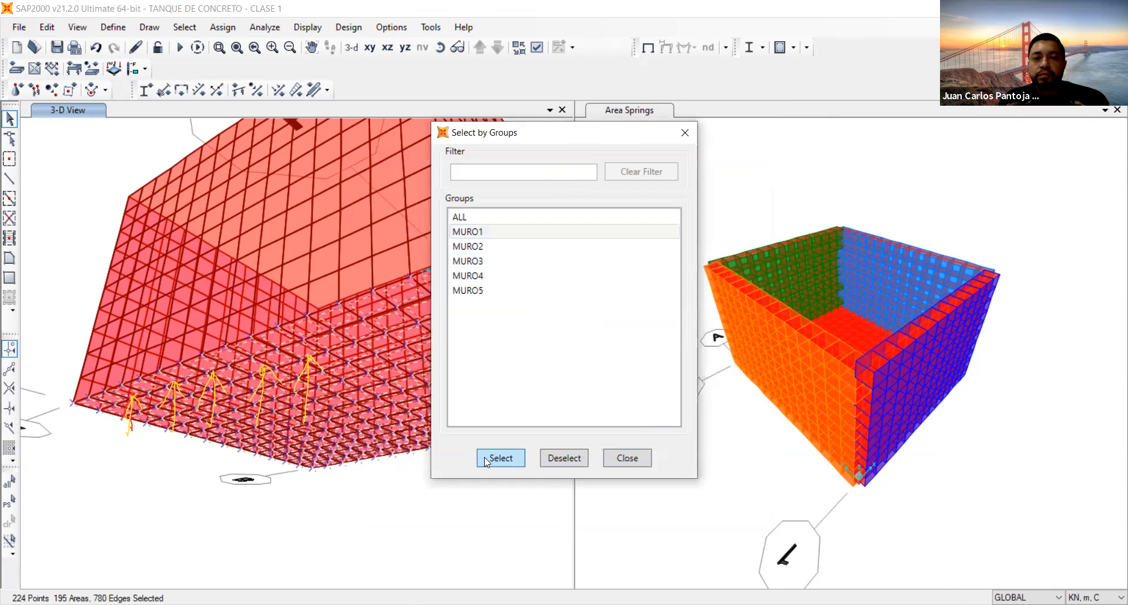
{"action": "left_click", "coordinate": [640, 458]}
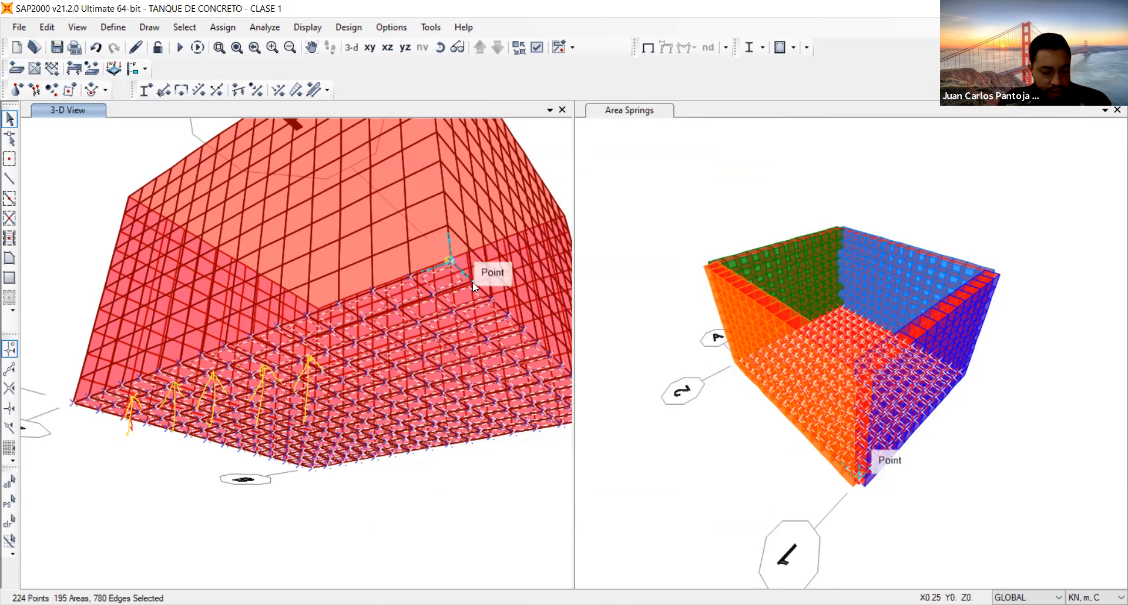
Step: Start a simple joint spring assignment for the selected base joints, with directions in the GLOBAL coordinate system
{"action": "left_click", "coordinate": [223, 28]}
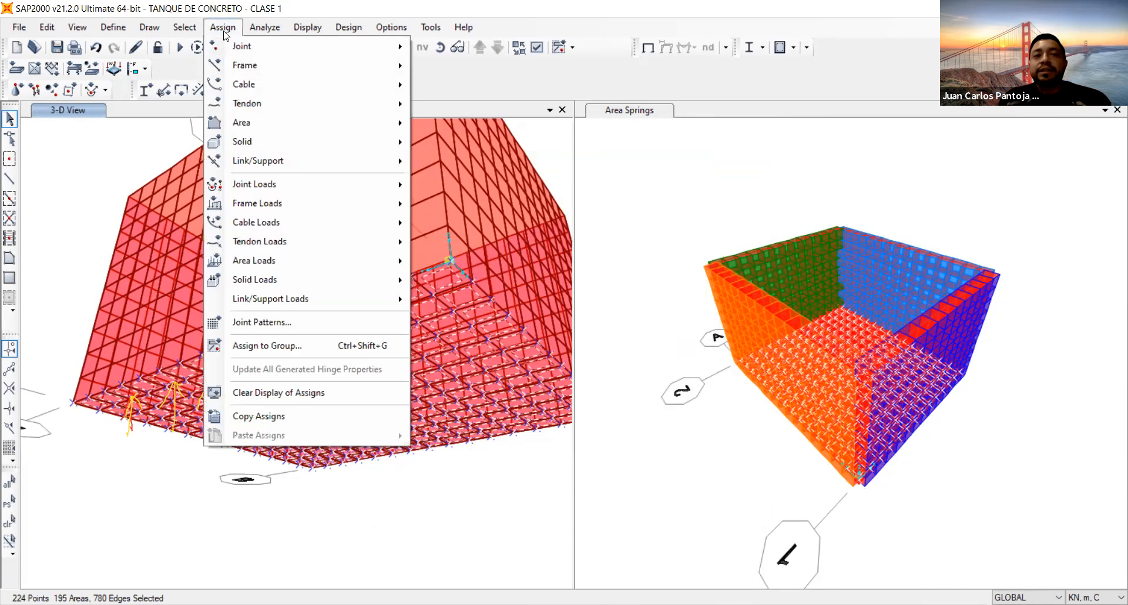
{"action": "mouse_move", "coordinate": [406, 47]}
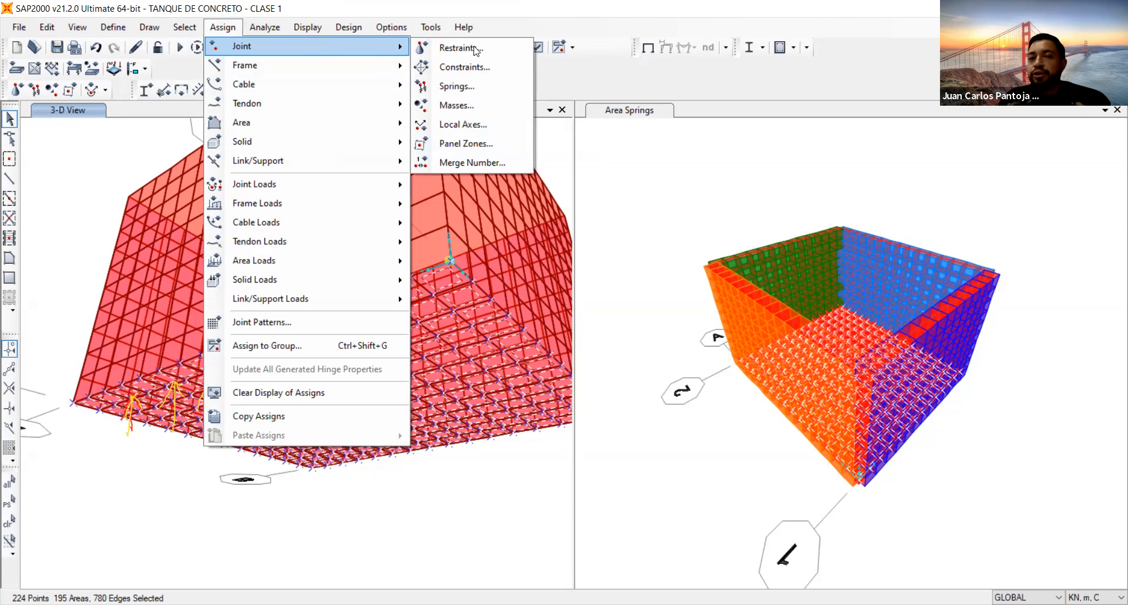
{"action": "left_click", "coordinate": [485, 86]}
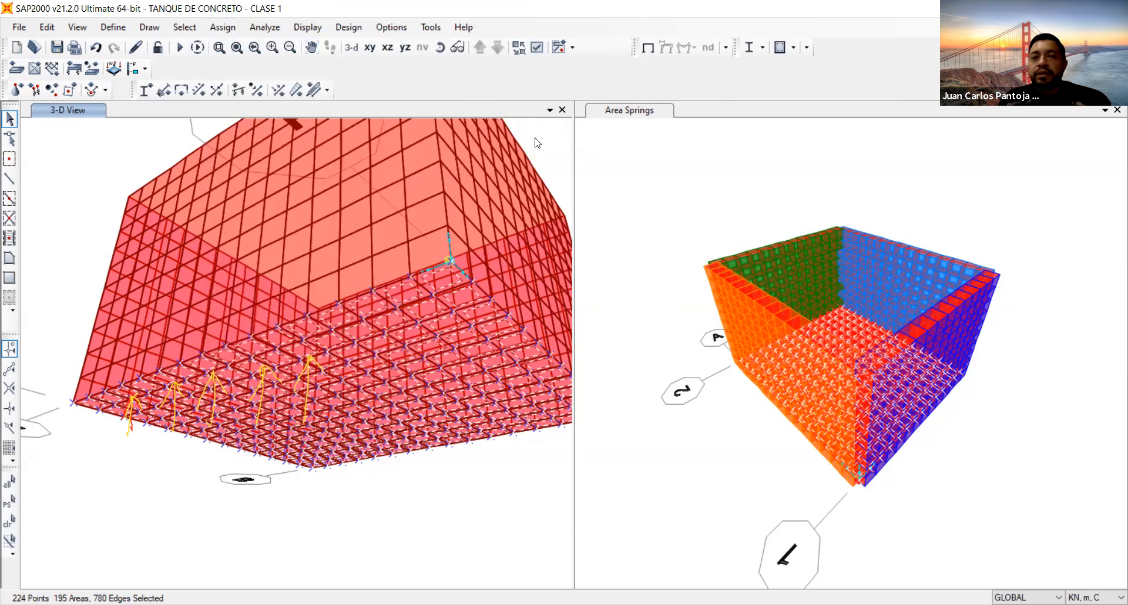
{"action": "left_click", "coordinate": [590, 218]}
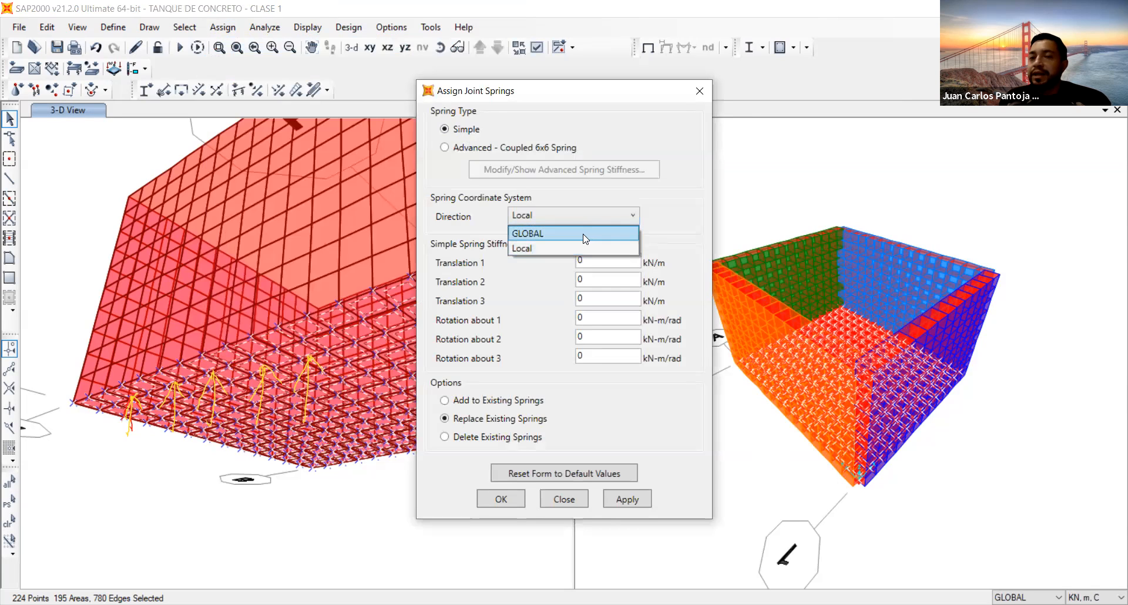
{"action": "left_click", "coordinate": [585, 234]}
Step: Enter a joint spring stiffness of 3000 kN/m for translation in Global X and Global Y
{"action": "left_click", "coordinate": [615, 257]}
{"action": "left_click", "coordinate": [606, 283]}
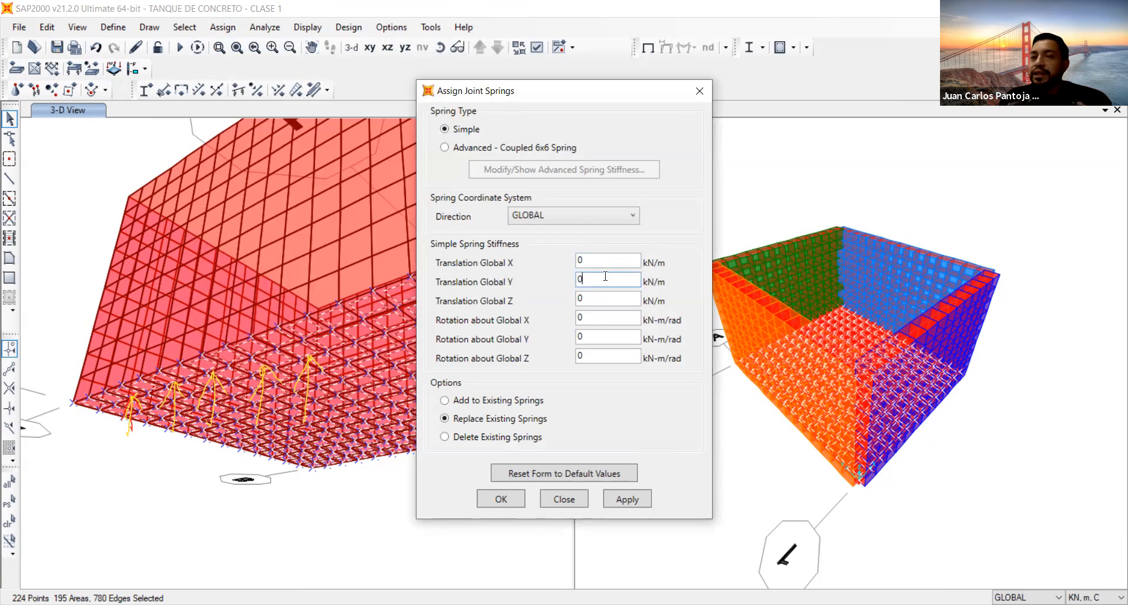
{"action": "double_click", "coordinate": [599, 262]}
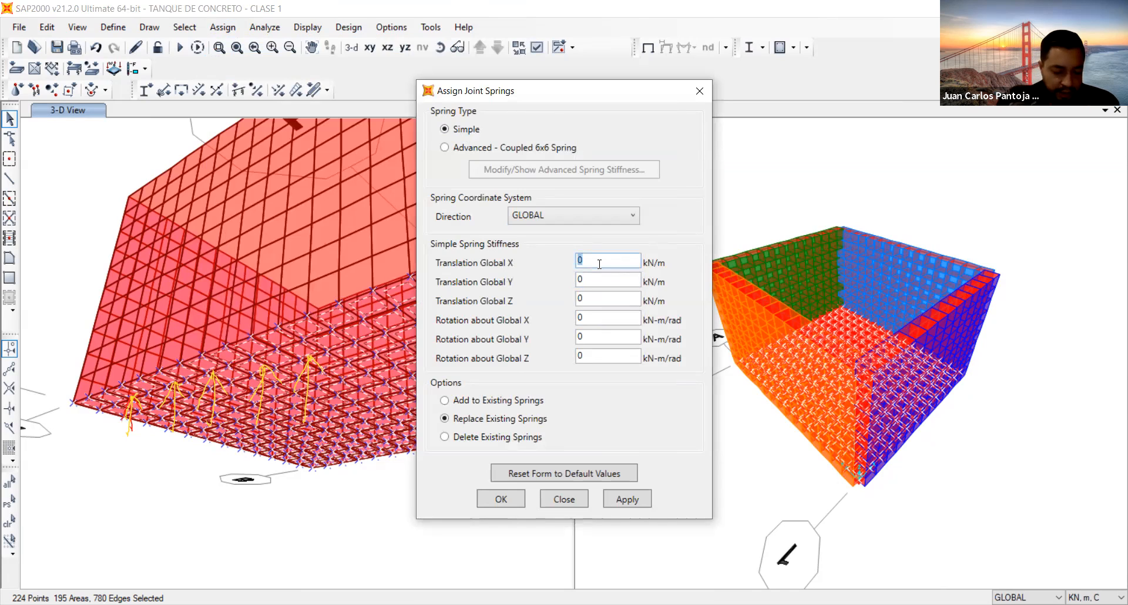
{"action": "type", "text": "3000"}
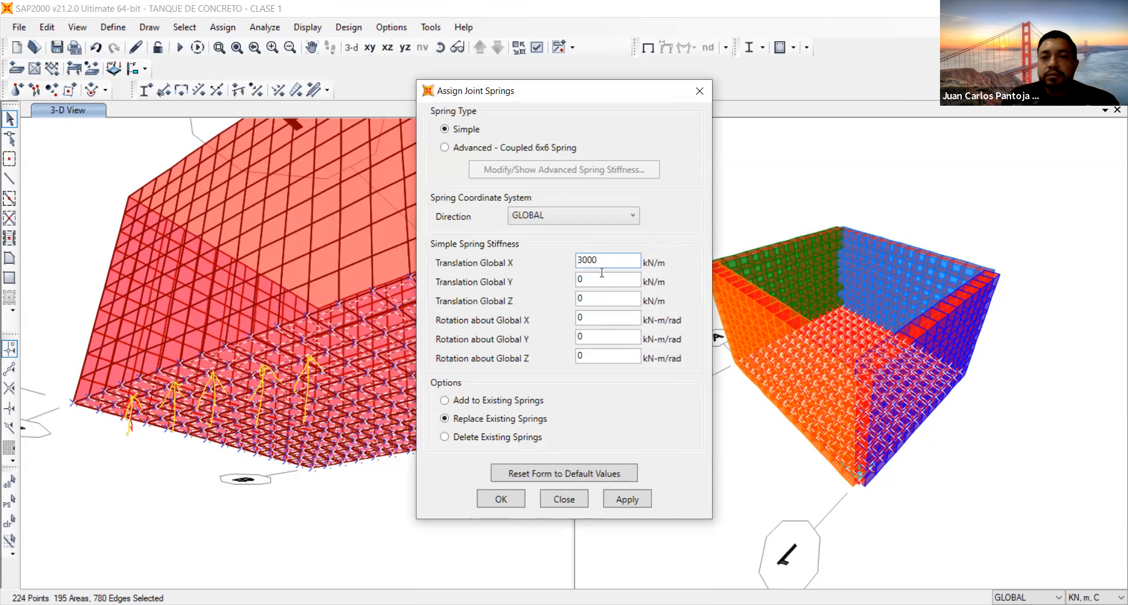
{"action": "left_click", "coordinate": [612, 281]}
{"action": "type", "text": "3000"}
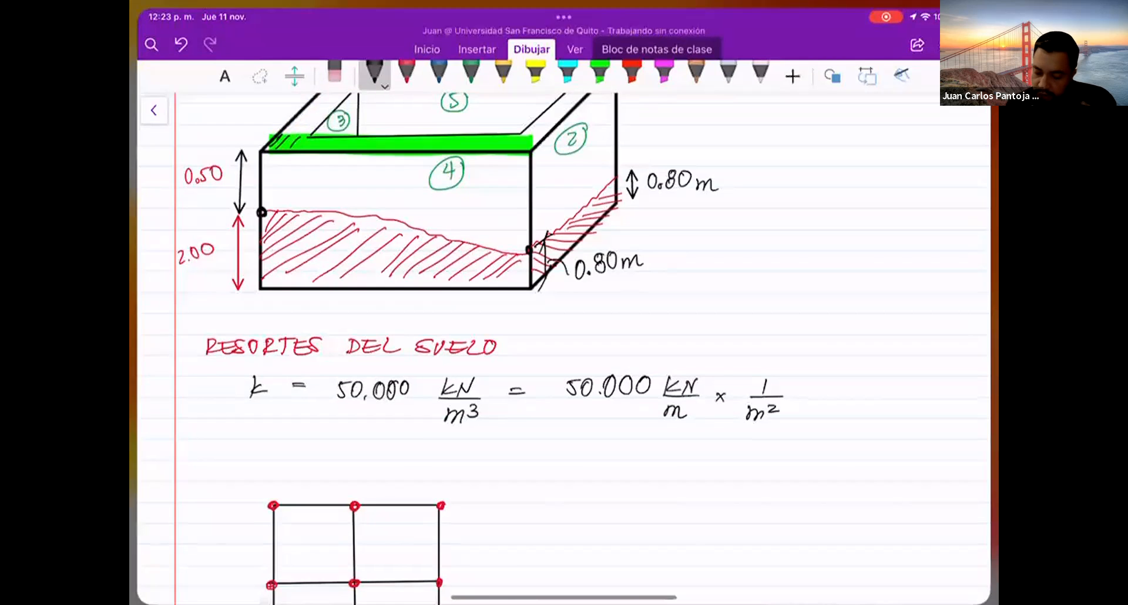
Step: Switch to the handwritten notes, mark the grid sketch's central node in orange and draw an orange rectangle around it
{"action": "left_click", "coordinate": [502, 66]}
{"action": "scroll", "coordinate": [564, 352], "scroll_direction": "left", "scroll_amount": 1}
{"action": "left_click_drag", "start_coordinate": [363, 426], "coordinate": [362, 429]}
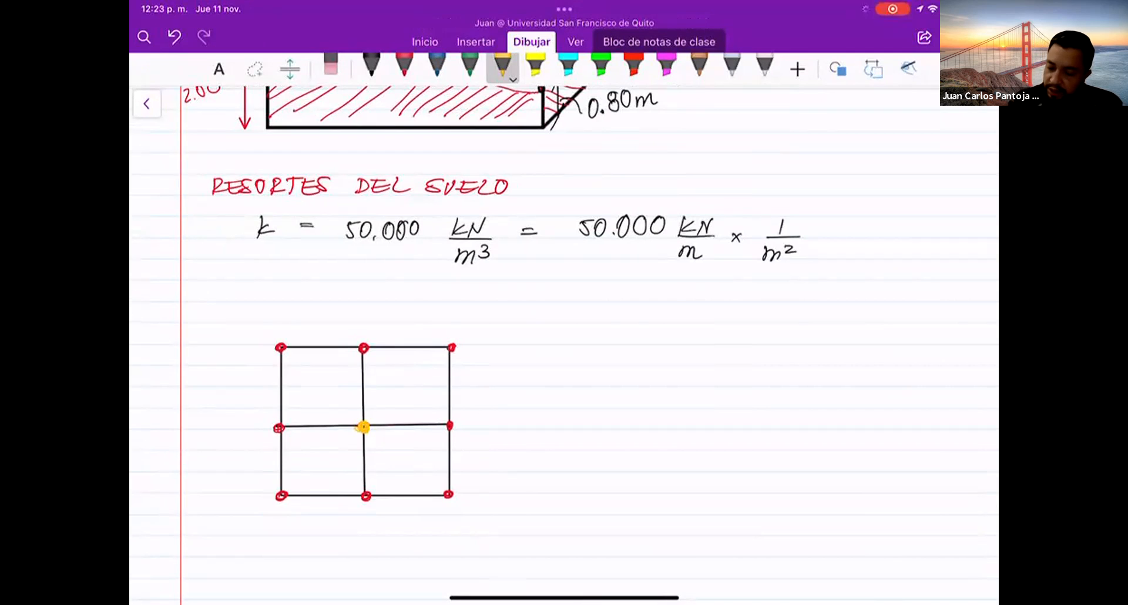
{"action": "left_click", "coordinate": [838, 69]}
{"action": "left_click", "coordinate": [778, 149]}
{"action": "left_click", "coordinate": [838, 69]}
{"action": "left_click_drag", "start_coordinate": [319, 386], "coordinate": [411, 473]}
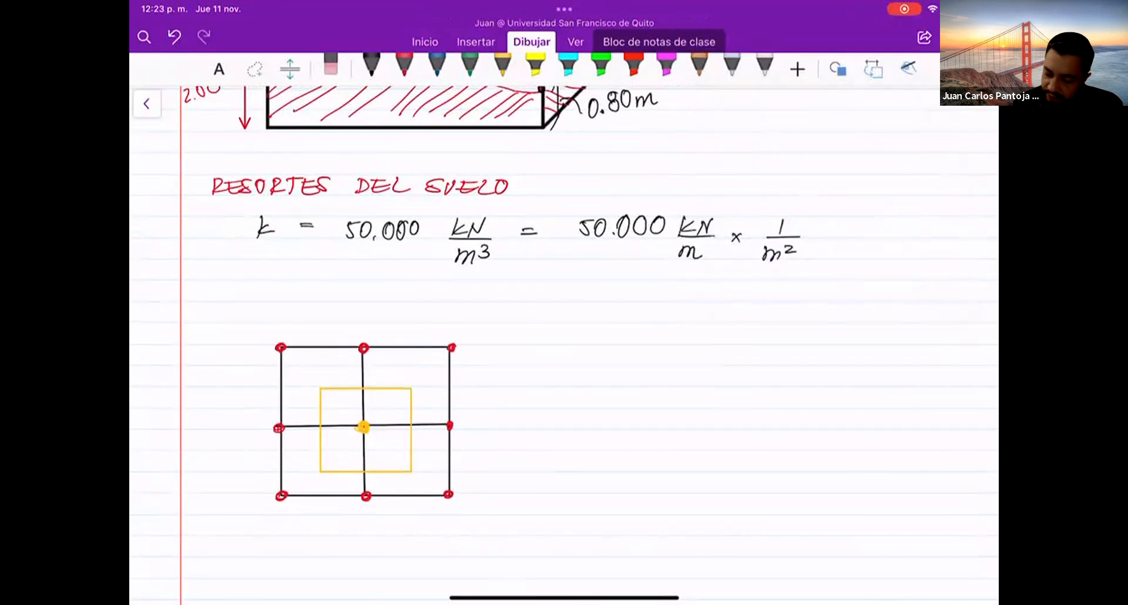
Step: Shade the orange rectangle around the central node with the cyan highlighter
{"action": "left_click", "coordinate": [471, 65]}
{"action": "left_click", "coordinate": [568, 66]}
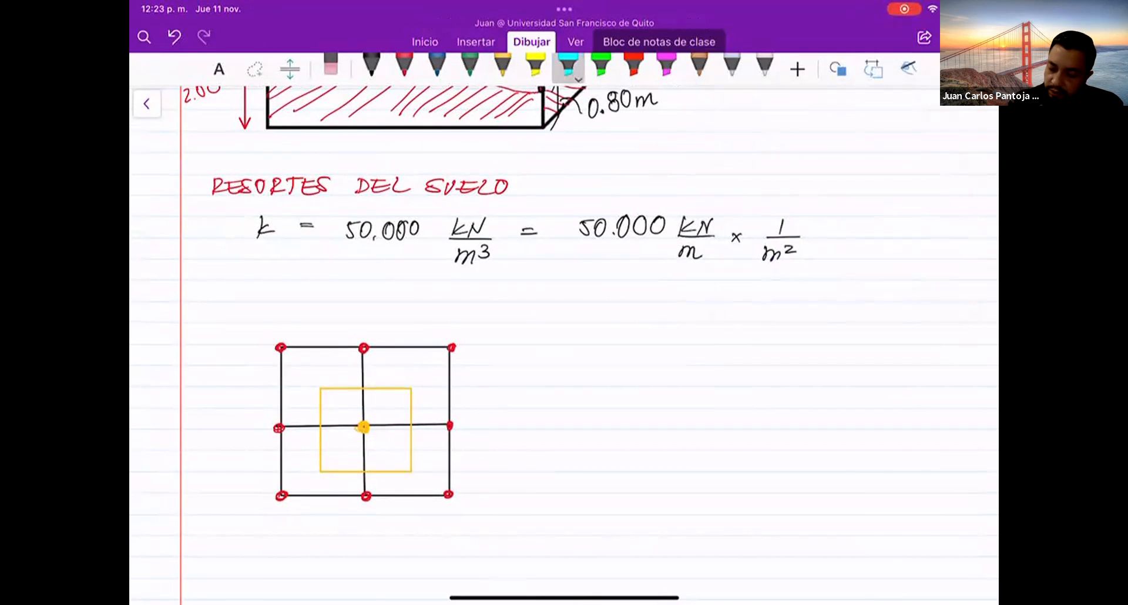
{"action": "mouse_move", "coordinate": [323, 393]}
{"action": "left_mouse_down"}
{"action": "mouse_move", "coordinate": [411, 406]}
{"action": "mouse_move", "coordinate": [322, 414]}
{"action": "mouse_move", "coordinate": [411, 418]}
{"action": "mouse_move", "coordinate": [322, 424]}
{"action": "mouse_move", "coordinate": [412, 430]}
{"action": "mouse_move", "coordinate": [322, 438]}
{"action": "mouse_move", "coordinate": [411, 445]}
{"action": "mouse_move", "coordinate": [323, 451]}
{"action": "mouse_move", "coordinate": [417, 471]}
{"action": "left_mouse_up"}
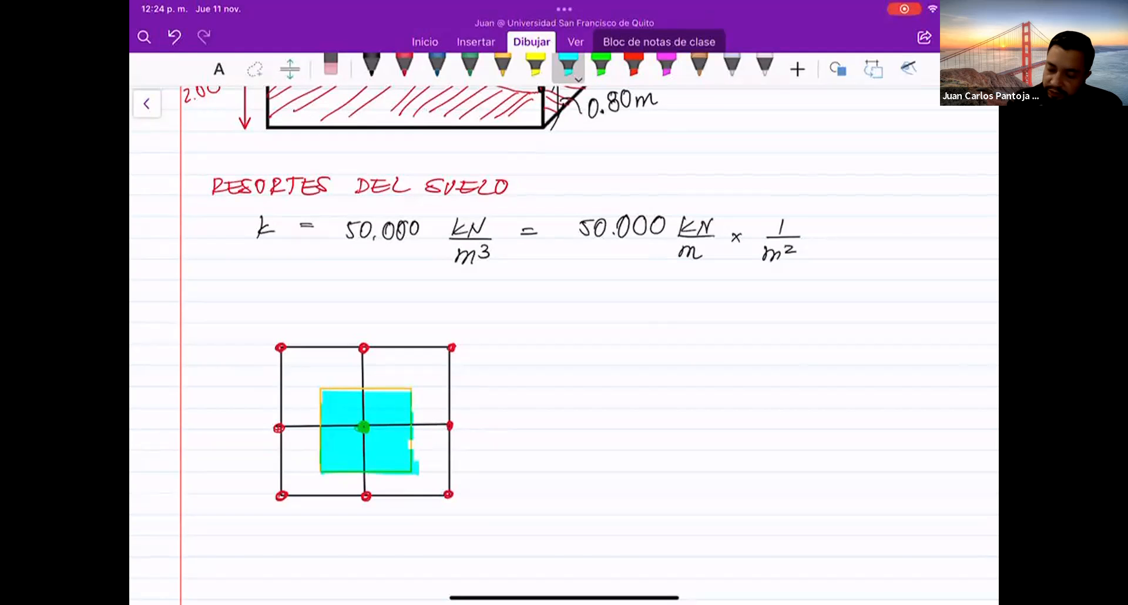
Step: Dimension the shaded rectangle in red, writing 12.5 on each side of the central node in both directions
{"action": "left_click", "coordinate": [405, 64]}
{"action": "mouse_move", "coordinate": [318, 374]}
{"action": "left_mouse_down"}
{"action": "mouse_move", "coordinate": [317, 385]}
{"action": "mouse_move", "coordinate": [361, 377]}
{"action": "mouse_move", "coordinate": [325, 386]}
{"action": "mouse_move", "coordinate": [329, 370]}
{"action": "left_mouse_up"}
{"action": "left_click_drag", "start_coordinate": [332, 362], "coordinate": [348, 370]}
{"action": "left_click", "coordinate": [342, 370]}
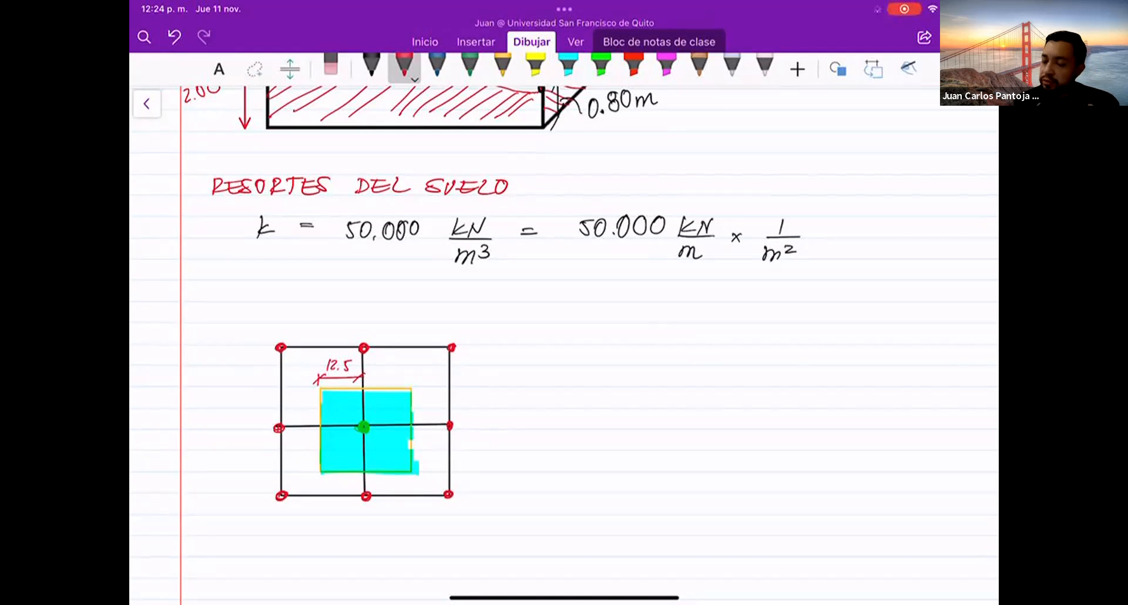
{"action": "mouse_move", "coordinate": [363, 374]}
{"action": "left_mouse_down"}
{"action": "mouse_move", "coordinate": [409, 382]}
{"action": "mouse_move", "coordinate": [382, 370]}
{"action": "mouse_move", "coordinate": [394, 370]}
{"action": "left_mouse_up"}
{"action": "mouse_move", "coordinate": [396, 358]}
{"action": "left_mouse_down"}
{"action": "mouse_move", "coordinate": [429, 421]}
{"action": "mouse_move", "coordinate": [421, 469]}
{"action": "mouse_move", "coordinate": [431, 465]}
{"action": "left_mouse_up"}
{"action": "mouse_move", "coordinate": [430, 402]}
{"action": "left_mouse_down"}
{"action": "mouse_move", "coordinate": [428, 413]}
{"action": "mouse_move", "coordinate": [444, 413]}
{"action": "left_mouse_up"}
{"action": "left_click_drag", "start_coordinate": [445, 399], "coordinate": [448, 399]}
{"action": "mouse_move", "coordinate": [427, 446]}
{"action": "left_mouse_down"}
{"action": "mouse_move", "coordinate": [438, 455]}
{"action": "mouse_move", "coordinate": [421, 460]}
{"action": "left_mouse_up"}
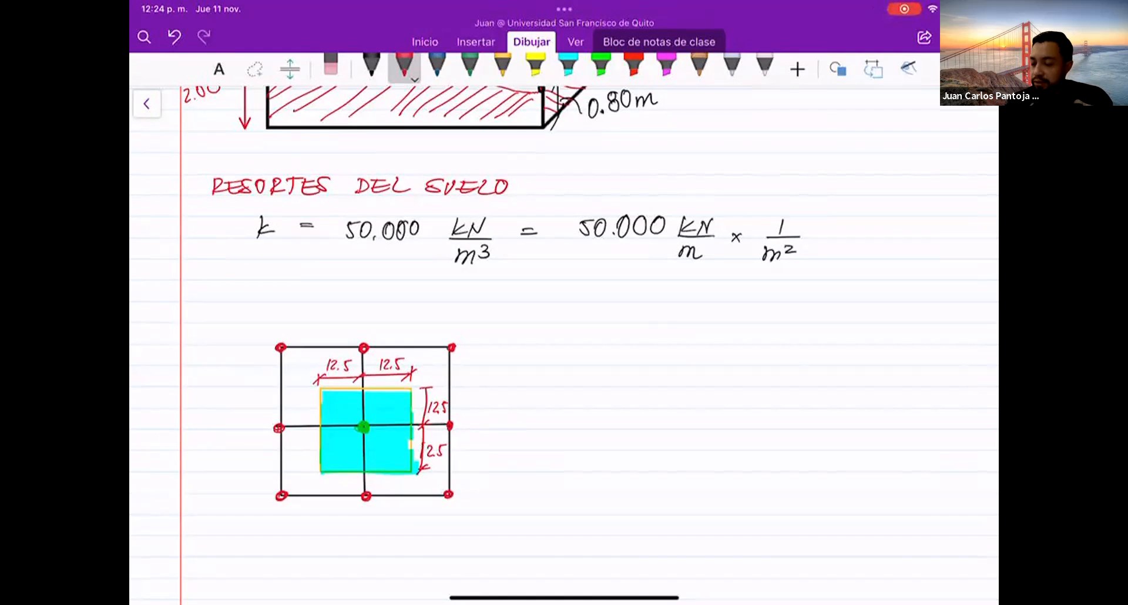
Step: Write the tributary area formula AF = 0.25m x 0.25m in red beside the grid sketch
{"action": "mouse_move", "coordinate": [532, 346]}
{"action": "left_mouse_down"}
{"action": "mouse_move", "coordinate": [528, 365]}
{"action": "mouse_move", "coordinate": [546, 362]}
{"action": "left_mouse_up"}
{"action": "mouse_move", "coordinate": [552, 357]}
{"action": "left_mouse_down"}
{"action": "mouse_move", "coordinate": [546, 371]}
{"action": "mouse_move", "coordinate": [587, 352]}
{"action": "left_mouse_up"}
{"action": "left_click_drag", "start_coordinate": [580, 357], "coordinate": [617, 351]}
{"action": "left_click", "coordinate": [623, 360]}
{"action": "left_click_drag", "start_coordinate": [628, 352], "coordinate": [639, 361]}
{"action": "left_click_drag", "start_coordinate": [648, 349], "coordinate": [646, 364]}
{"action": "left_click_drag", "start_coordinate": [655, 356], "coordinate": [686, 362]}
{"action": "left_click_drag", "start_coordinate": [686, 353], "coordinate": [678, 362]}
{"action": "left_click_drag", "start_coordinate": [701, 349], "coordinate": [697, 364]}
{"action": "left_click_drag", "start_coordinate": [711, 351], "coordinate": [721, 362]}
{"action": "left_click_drag", "start_coordinate": [729, 351], "coordinate": [767, 366]}
Step: Write ks = 50.000 kN/m³ x AF in black below the area formula and add the subscript s to the k above
{"action": "left_click", "coordinate": [372, 66]}
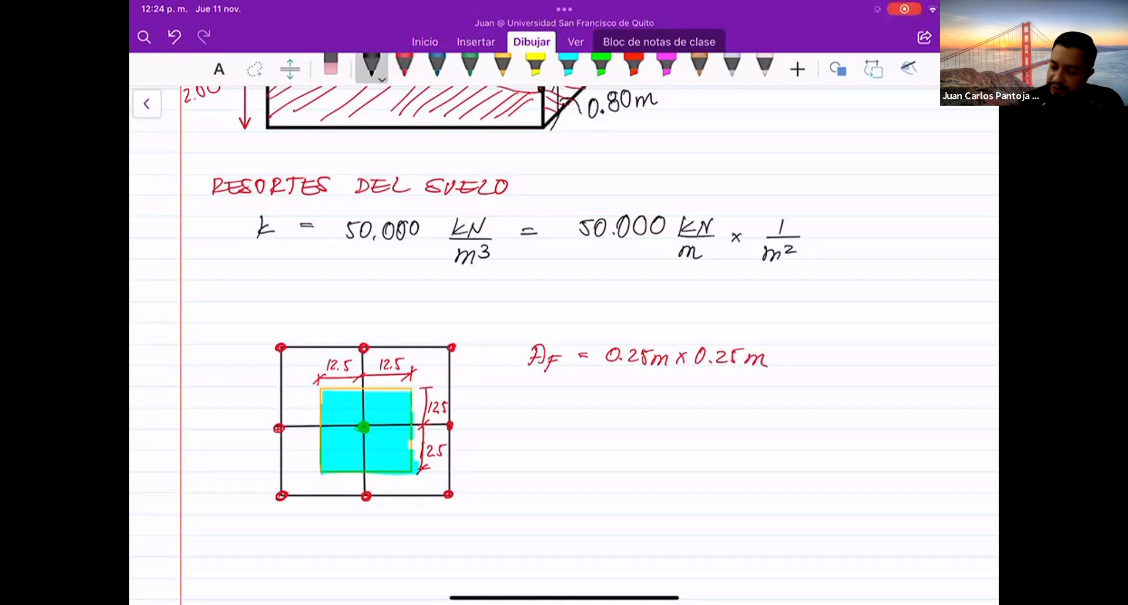
{"action": "left_click_drag", "start_coordinate": [536, 404], "coordinate": [529, 428]}
{"action": "left_click_drag", "start_coordinate": [543, 411], "coordinate": [547, 423]}
{"action": "left_click_drag", "start_coordinate": [285, 228], "coordinate": [276, 238]}
{"action": "mouse_move", "coordinate": [559, 420]}
{"action": "left_mouse_down"}
{"action": "mouse_move", "coordinate": [554, 429]}
{"action": "mouse_move", "coordinate": [580, 418]}
{"action": "left_mouse_up"}
{"action": "mouse_move", "coordinate": [571, 424]}
{"action": "left_mouse_down"}
{"action": "mouse_move", "coordinate": [612, 412]}
{"action": "mouse_move", "coordinate": [621, 426]}
{"action": "left_mouse_up"}
{"action": "mouse_move", "coordinate": [636, 411]}
{"action": "left_mouse_down"}
{"action": "mouse_move", "coordinate": [665, 412]}
{"action": "mouse_move", "coordinate": [682, 427]}
{"action": "mouse_move", "coordinate": [709, 411]}
{"action": "left_mouse_up"}
{"action": "left_click_drag", "start_coordinate": [676, 427], "coordinate": [717, 426]}
{"action": "mouse_move", "coordinate": [678, 453]}
{"action": "left_mouse_down"}
{"action": "mouse_move", "coordinate": [692, 443]}
{"action": "mouse_move", "coordinate": [699, 452]}
{"action": "left_mouse_up"}
{"action": "mouse_move", "coordinate": [703, 435]}
{"action": "left_mouse_down"}
{"action": "mouse_move", "coordinate": [700, 445]}
{"action": "mouse_move", "coordinate": [772, 419]}
{"action": "left_mouse_up"}
{"action": "mouse_move", "coordinate": [792, 414]}
{"action": "left_mouse_down"}
{"action": "mouse_move", "coordinate": [776, 435]}
{"action": "mouse_move", "coordinate": [791, 420]}
{"action": "left_mouse_up"}
Step: Write the result line ks = 30.000 below the spring stiffness formula
{"action": "mouse_move", "coordinate": [534, 470]}
{"action": "left_mouse_down"}
{"action": "mouse_move", "coordinate": [528, 493]}
{"action": "mouse_move", "coordinate": [542, 490]}
{"action": "left_mouse_up"}
{"action": "mouse_move", "coordinate": [554, 481]}
{"action": "left_mouse_down"}
{"action": "mouse_move", "coordinate": [545, 490]}
{"action": "mouse_move", "coordinate": [588, 480]}
{"action": "left_mouse_up"}
{"action": "left_click_drag", "start_coordinate": [579, 487], "coordinate": [688, 477]}
{"action": "left_click", "coordinate": [649, 490]}
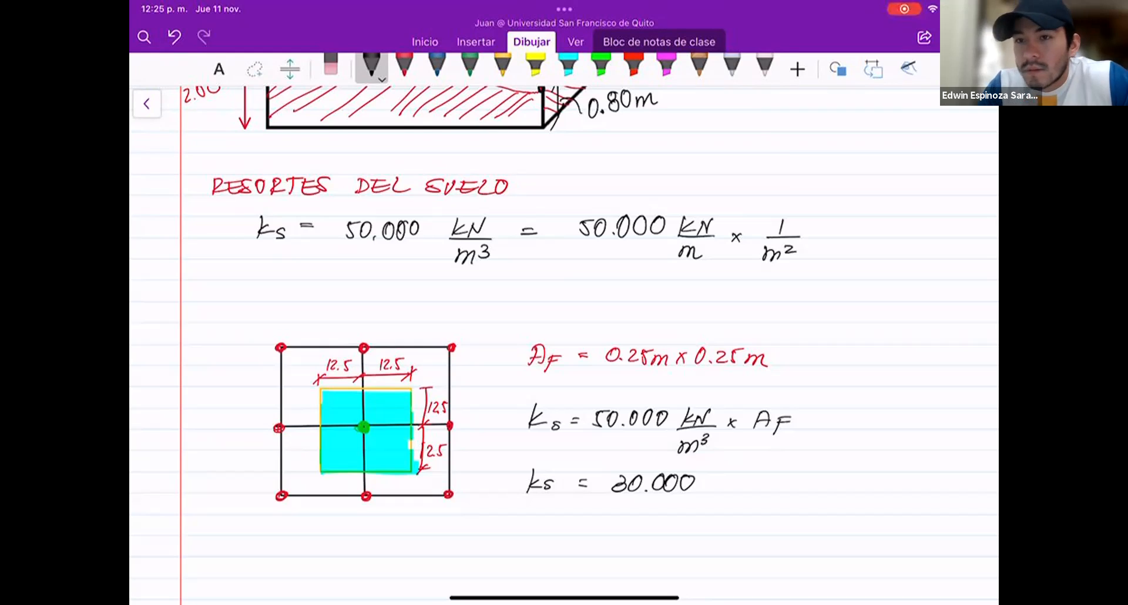
Step: Erase the number in the ks result line and rewrite it as 25.000 kN/m
{"action": "left_click", "coordinate": [331, 66]}
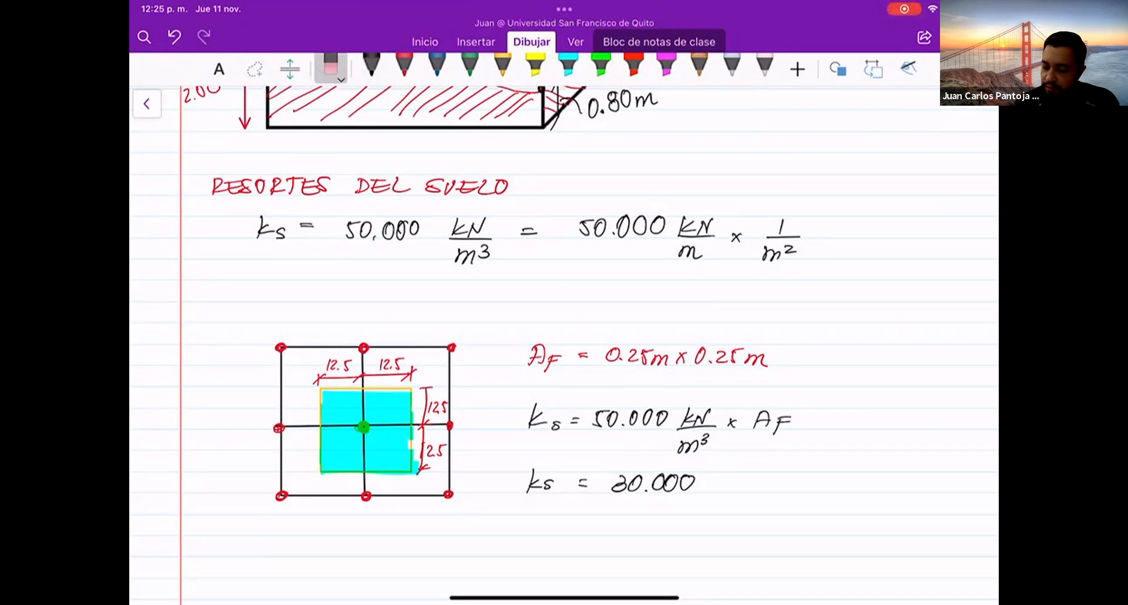
{"action": "left_click_drag", "start_coordinate": [611, 485], "coordinate": [697, 483]}
{"action": "left_click", "coordinate": [371, 66]}
{"action": "mouse_move", "coordinate": [609, 477]}
{"action": "left_mouse_down"}
{"action": "mouse_move", "coordinate": [622, 492]}
{"action": "mouse_move", "coordinate": [643, 476]}
{"action": "mouse_move", "coordinate": [698, 475]}
{"action": "mouse_move", "coordinate": [742, 492]}
{"action": "left_mouse_up"}
{"action": "mouse_move", "coordinate": [736, 493]}
{"action": "left_mouse_down"}
{"action": "mouse_move", "coordinate": [758, 475]}
{"action": "mouse_move", "coordinate": [742, 504]}
{"action": "left_mouse_up"}
{"action": "mouse_move", "coordinate": [760, 497]}
{"action": "left_mouse_down"}
{"action": "mouse_move", "coordinate": [770, 483]}
{"action": "mouse_move", "coordinate": [781, 499]}
{"action": "left_mouse_up"}
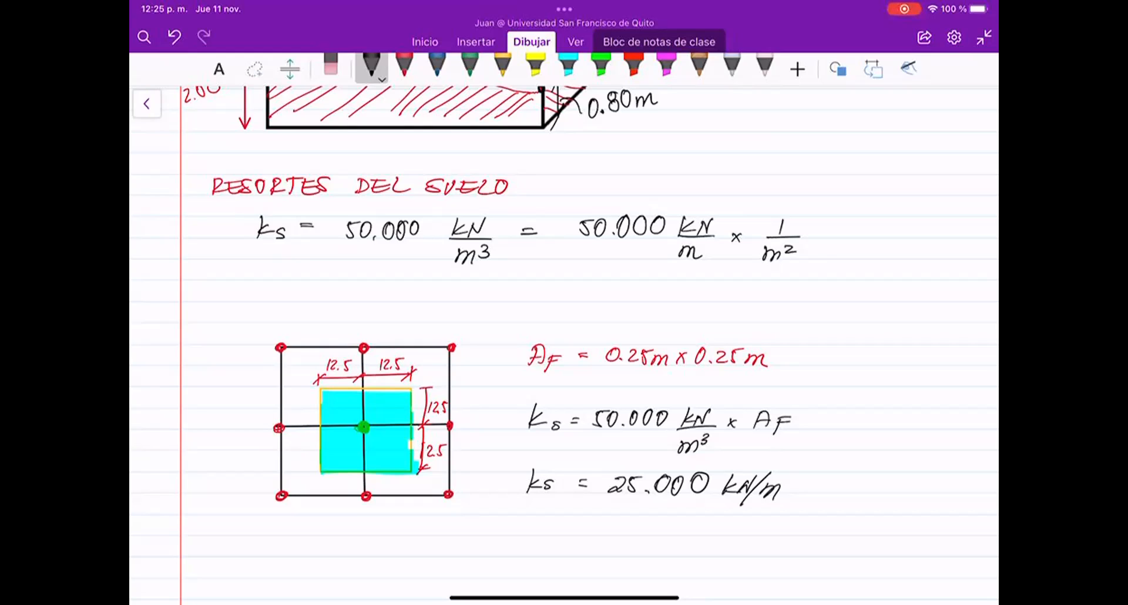
Step: Correct the ks result to 3125 and redraw the erased k of the kN/m unit
{"action": "left_click", "coordinate": [331, 67]}
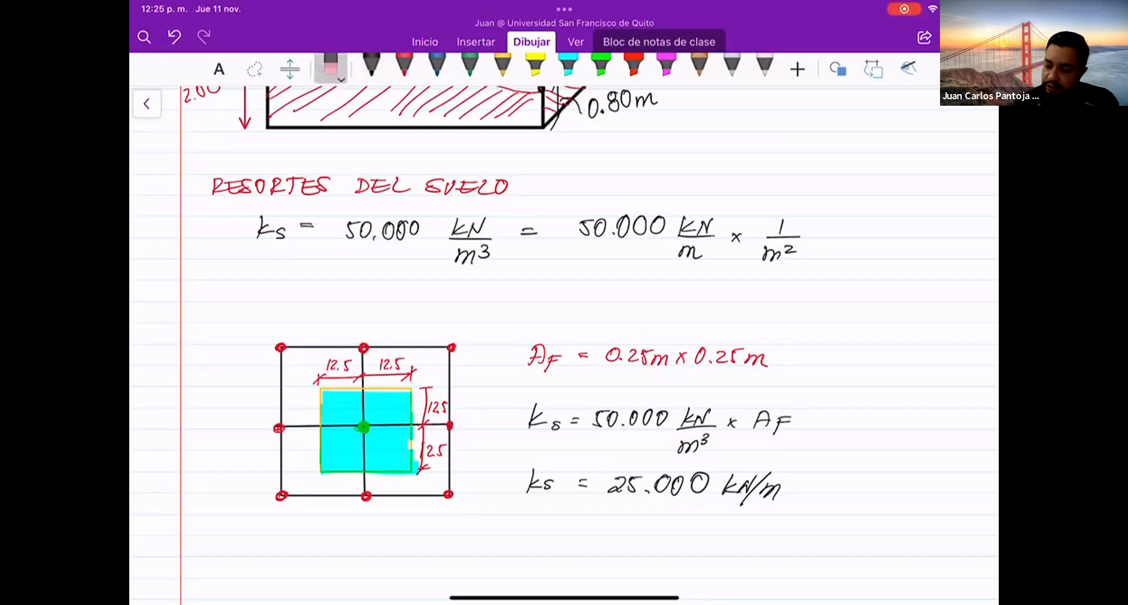
{"action": "left_click_drag", "start_coordinate": [608, 484], "coordinate": [734, 485]}
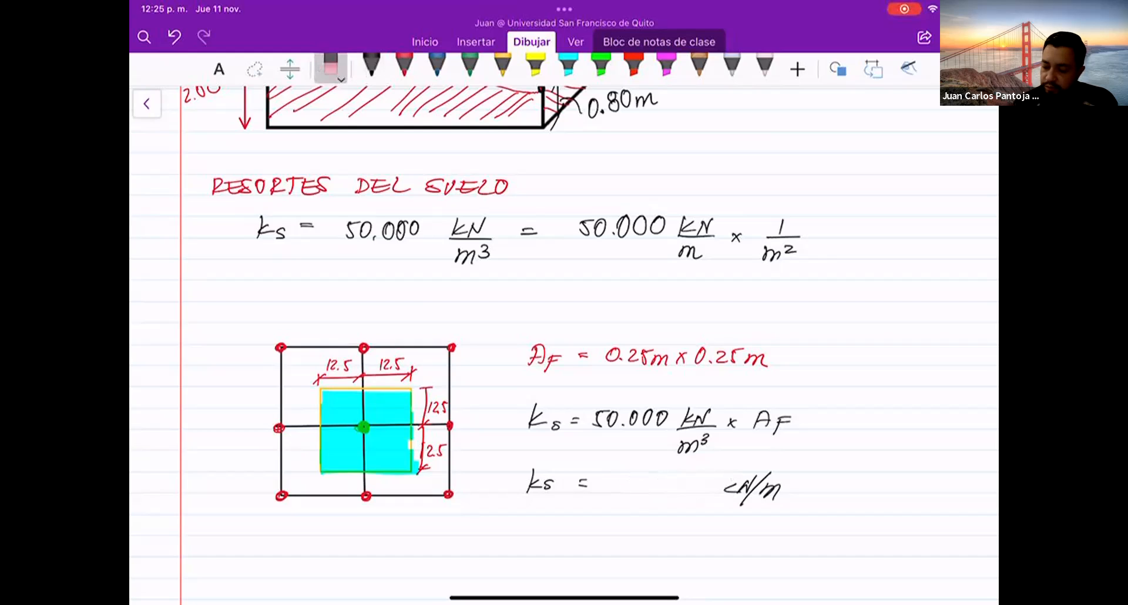
{"action": "left_click", "coordinate": [371, 68]}
{"action": "mouse_move", "coordinate": [606, 476]}
{"action": "left_mouse_down"}
{"action": "mouse_move", "coordinate": [620, 479]}
{"action": "mouse_move", "coordinate": [606, 494]}
{"action": "mouse_move", "coordinate": [664, 492]}
{"action": "left_mouse_up"}
{"action": "left_click_drag", "start_coordinate": [659, 475], "coordinate": [679, 474]}
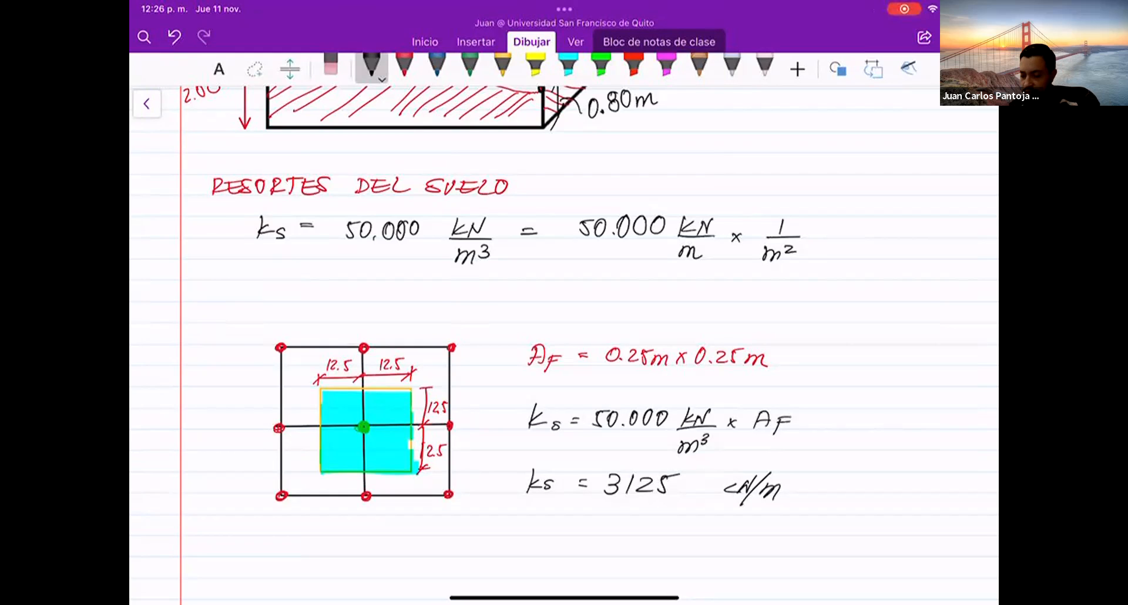
{"action": "left_click_drag", "start_coordinate": [731, 473], "coordinate": [722, 500]}
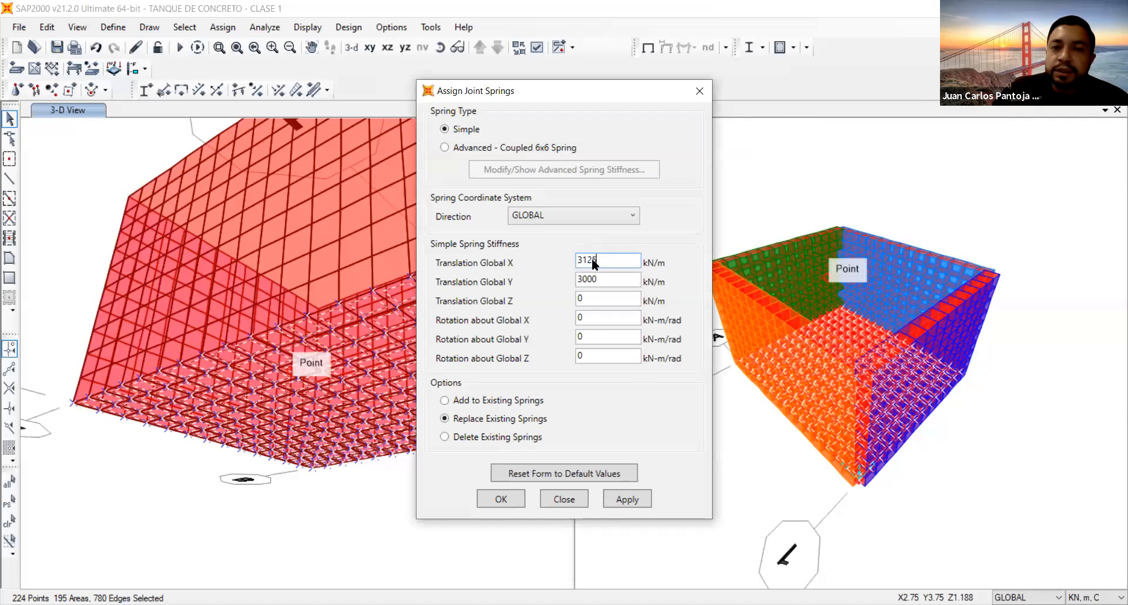
Step: Return to SAP2000, set the joint spring stiffness in Global X and Global Y to 3125 kN/m, and apply it replacing existing springs
{"action": "key", "text": "Tab"}
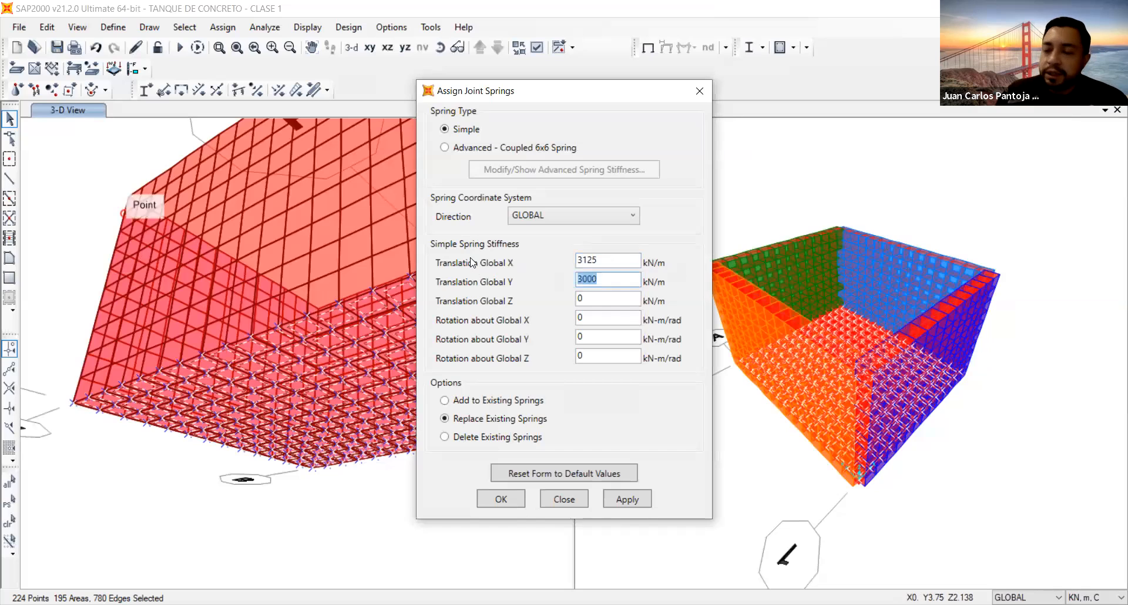
{"action": "type", "text": "3125"}
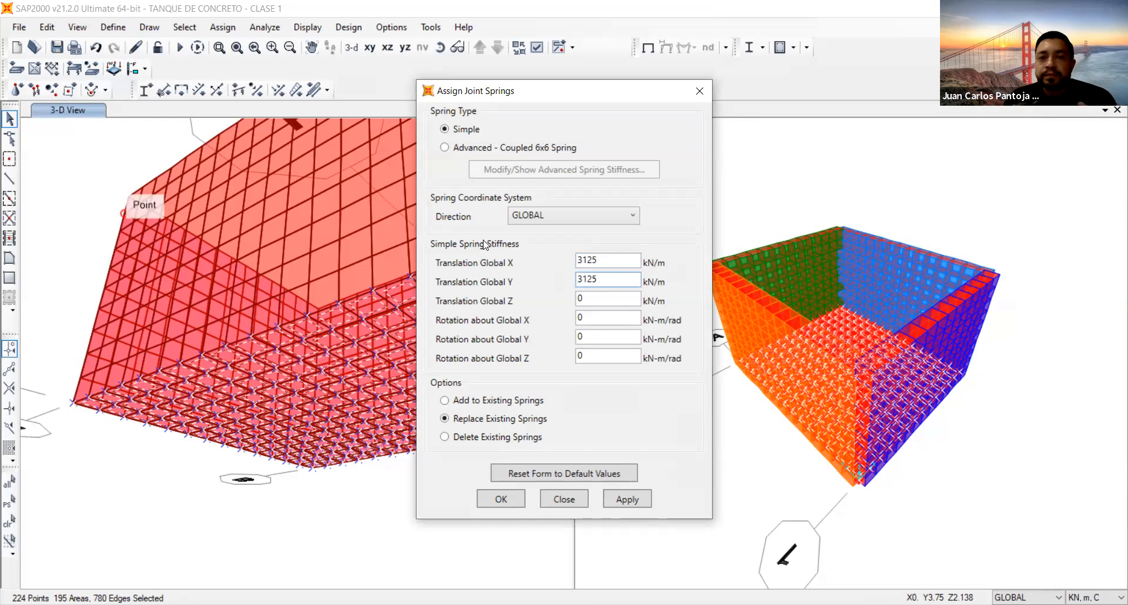
{"action": "left_click", "coordinate": [637, 500]}
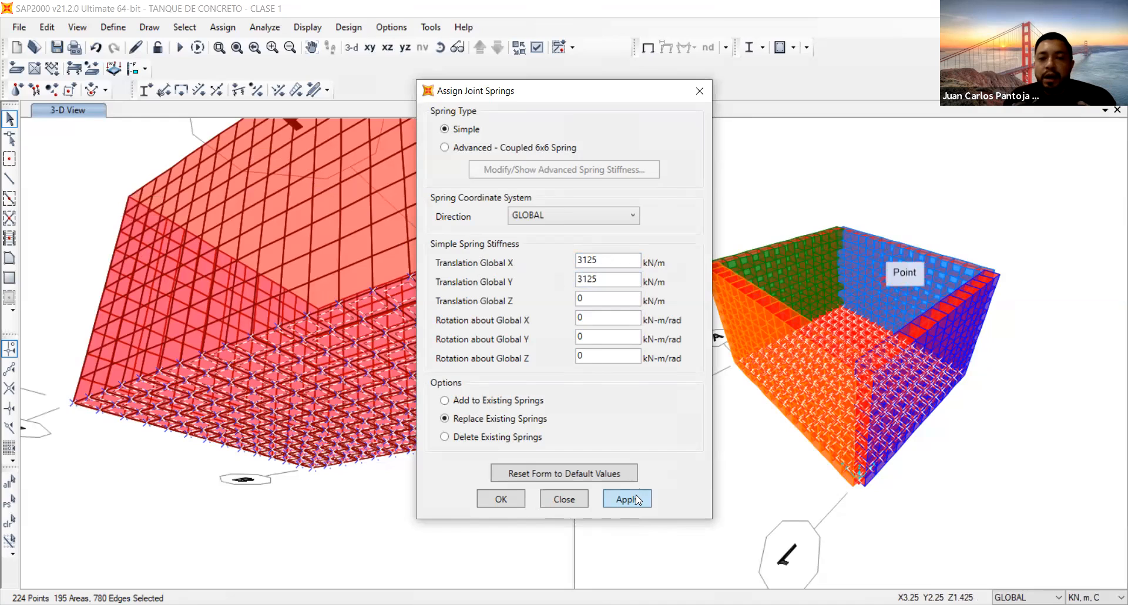
Step: Confirm the joint spring assignment and show the tank base in plan on the X-Y plane at Z=0
{"action": "left_click", "coordinate": [501, 500]}
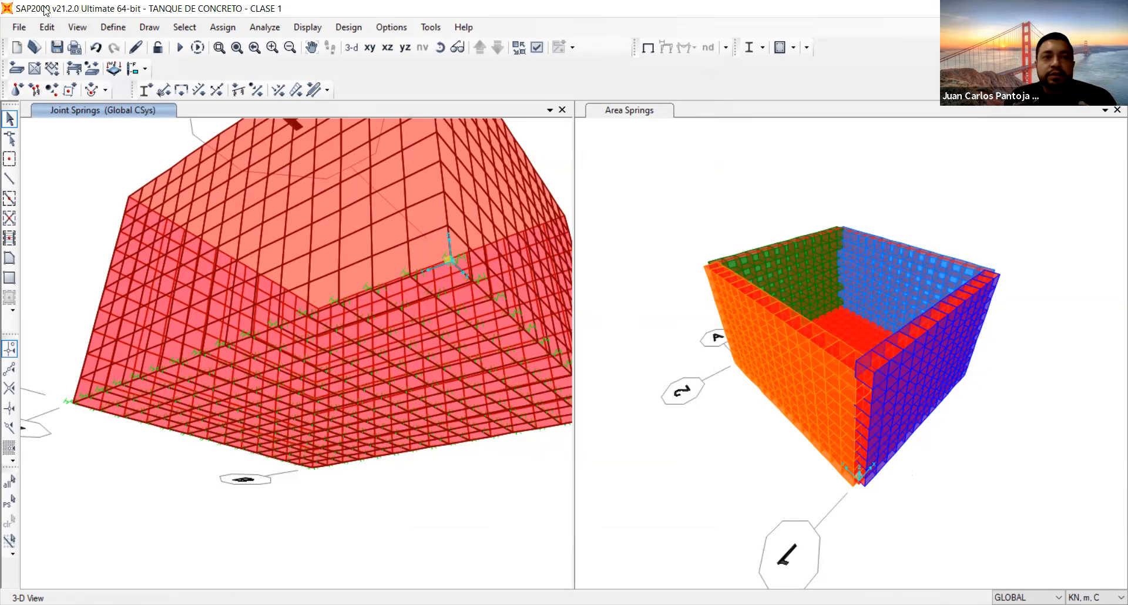
{"action": "left_click", "coordinate": [370, 47]}
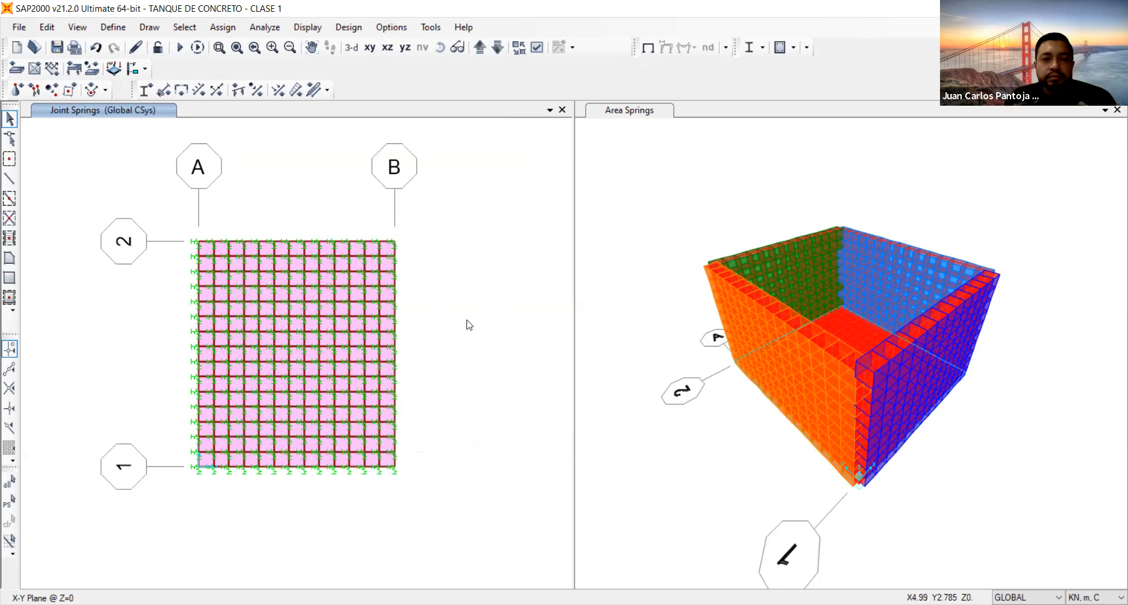
{"action": "scroll", "coordinate": [371, 379], "scroll_direction": "up", "scroll_amount": 3}
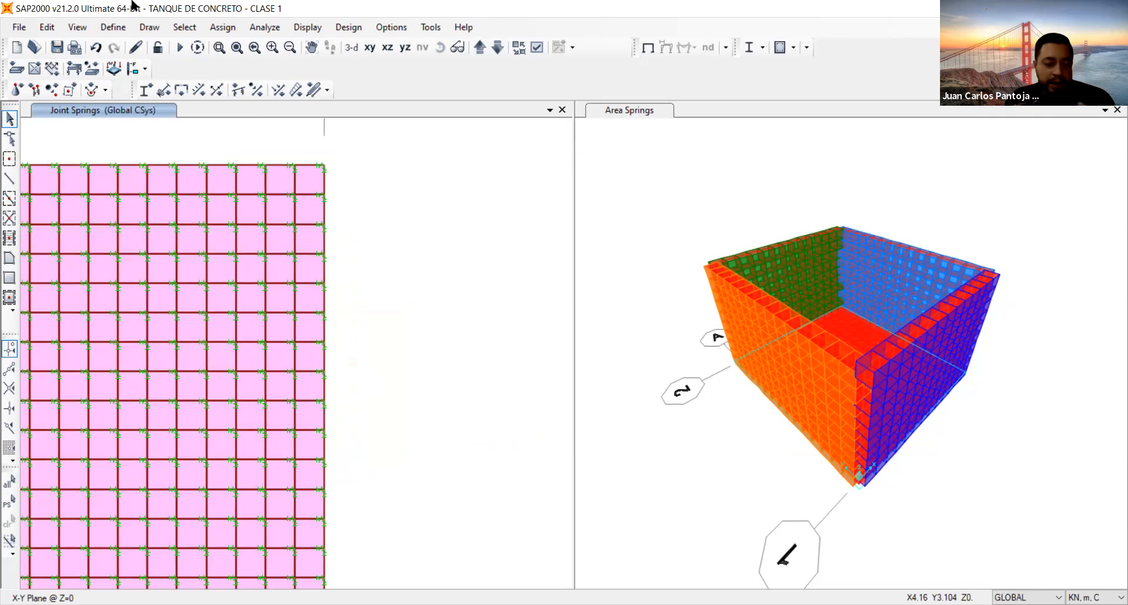
Step: Add a load pattern named MUERTA 1 of type Dead with a self-weight multiplier of 1
{"action": "left_click", "coordinate": [151, 27]}
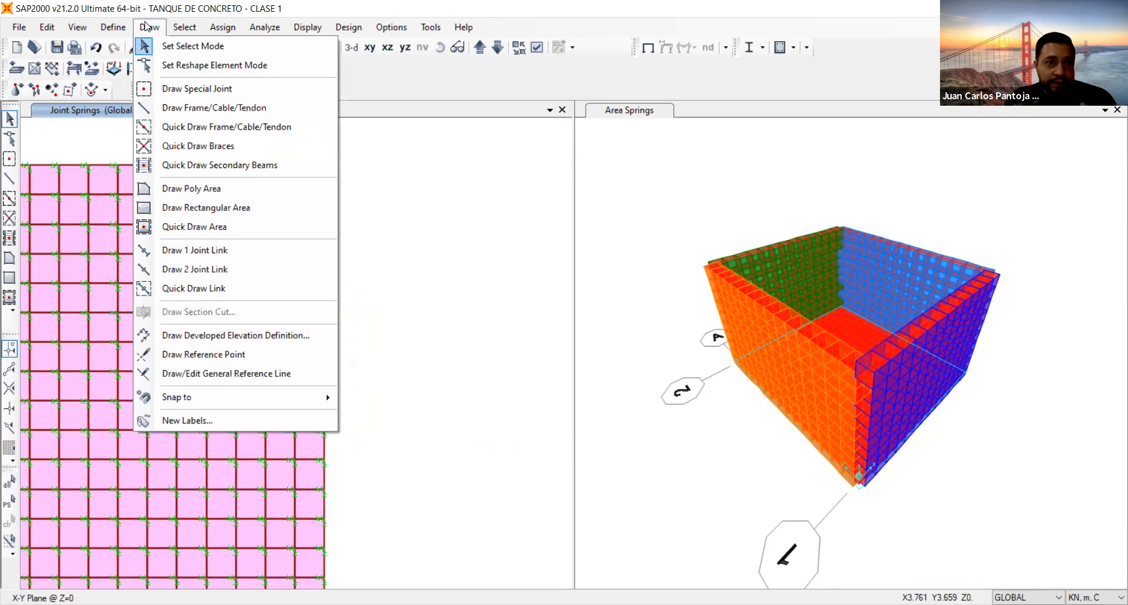
{"action": "left_click", "coordinate": [113, 27]}
{"action": "left_click", "coordinate": [113, 27]}
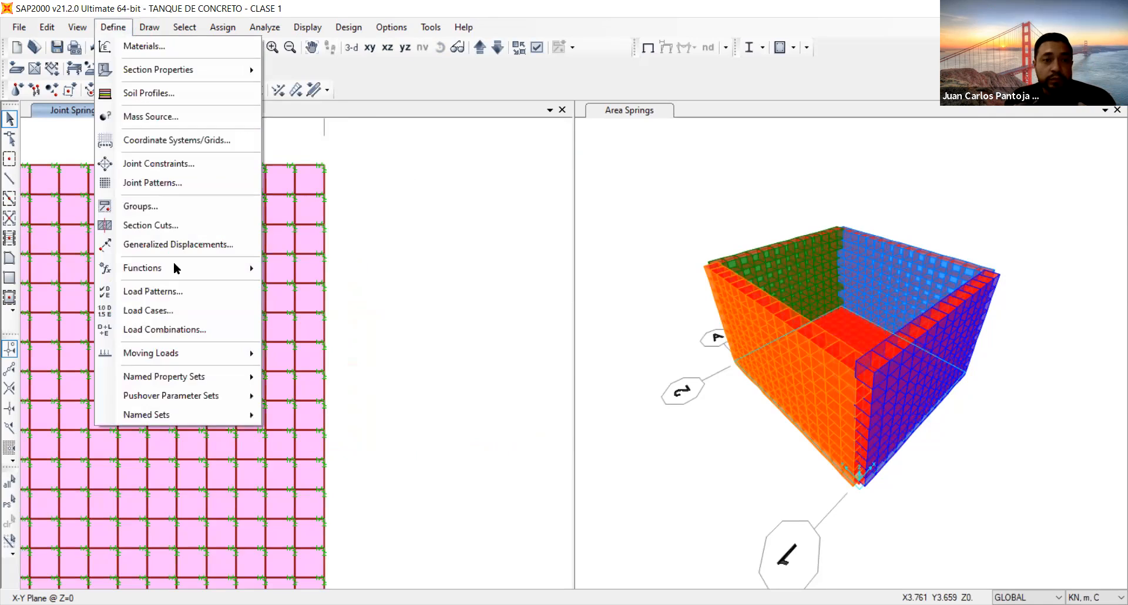
{"action": "left_click", "coordinate": [199, 292]}
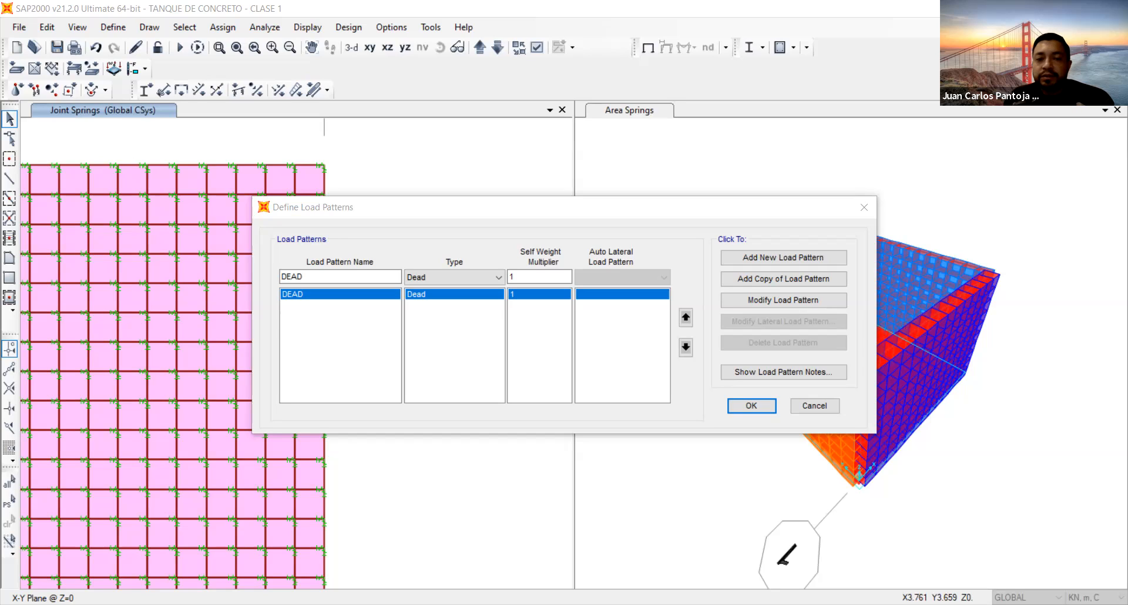
{"action": "left_click", "coordinate": [412, 573]}
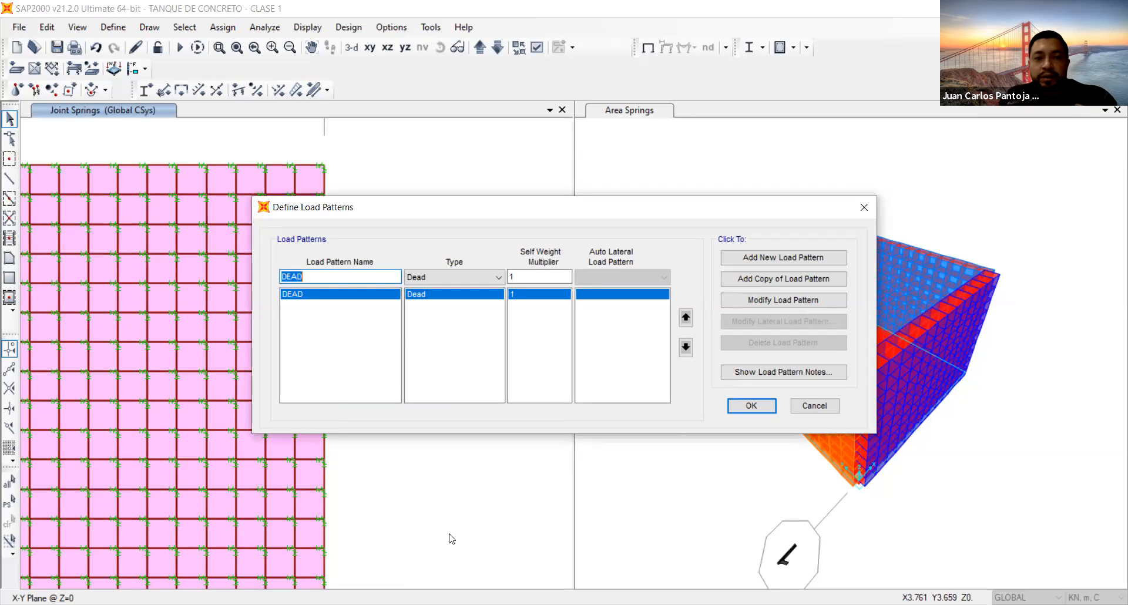
{"action": "type", "text": "MUERTA"}
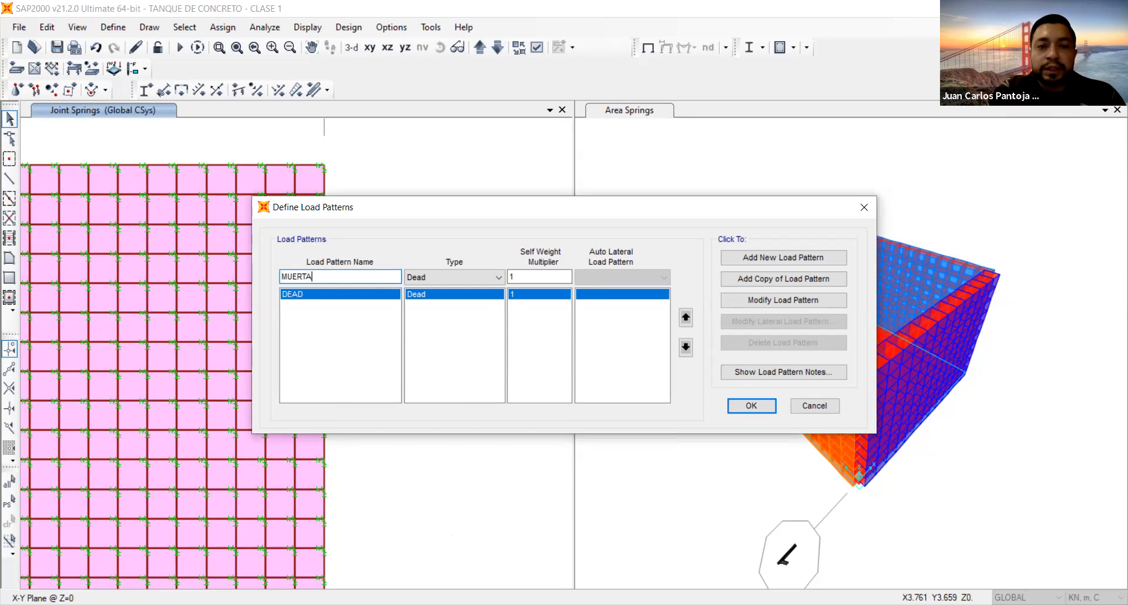
{"action": "type", "text": " 1"}
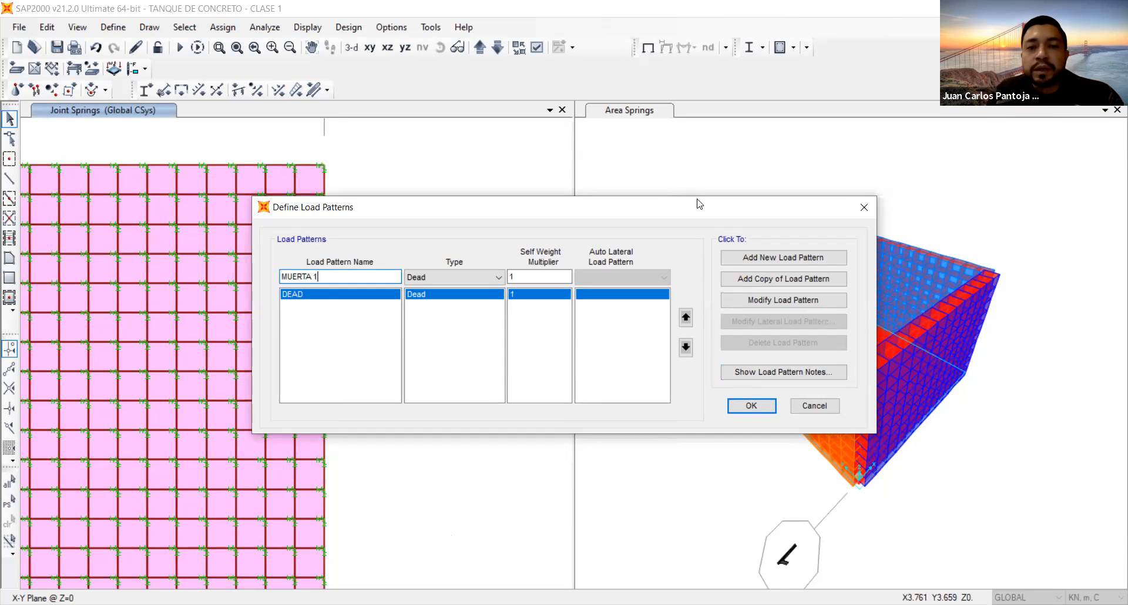
{"action": "left_click", "coordinate": [783, 259]}
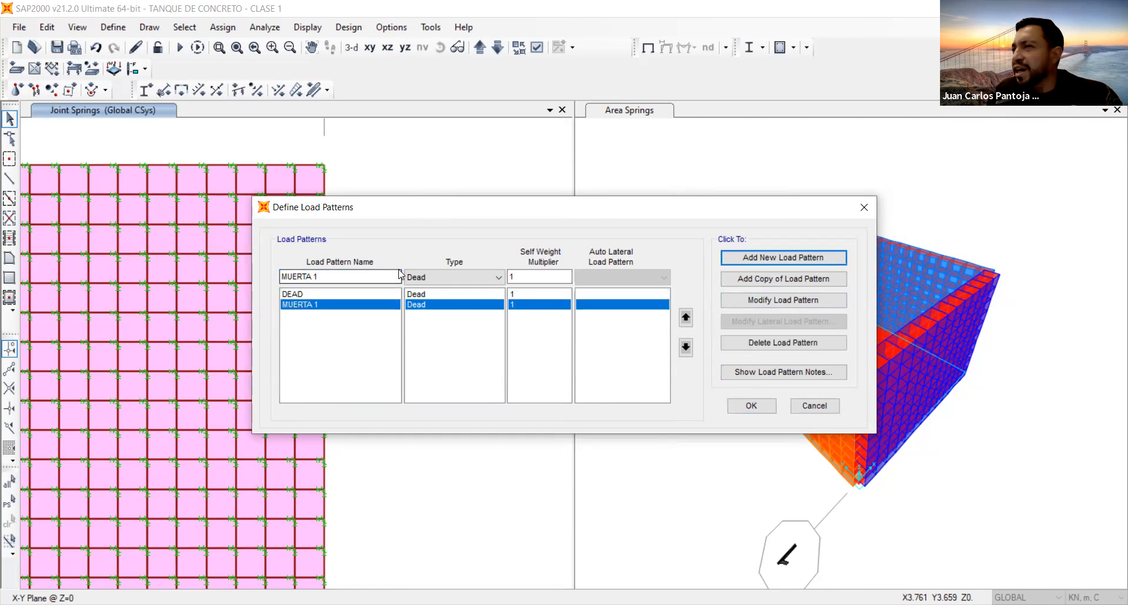
Step: Add a load pattern named MUERTA 2 of type Dead with a self-weight multiplier of 0
{"action": "left_click", "coordinate": [337, 276]}
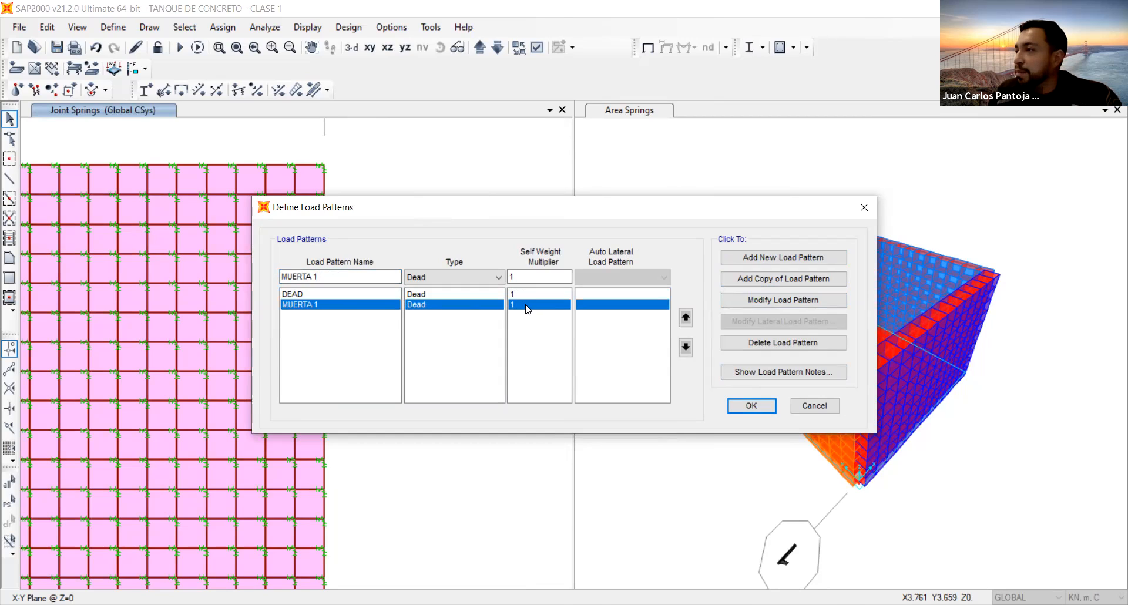
{"action": "left_click_drag", "start_coordinate": [338, 277], "coordinate": [167, 278]}
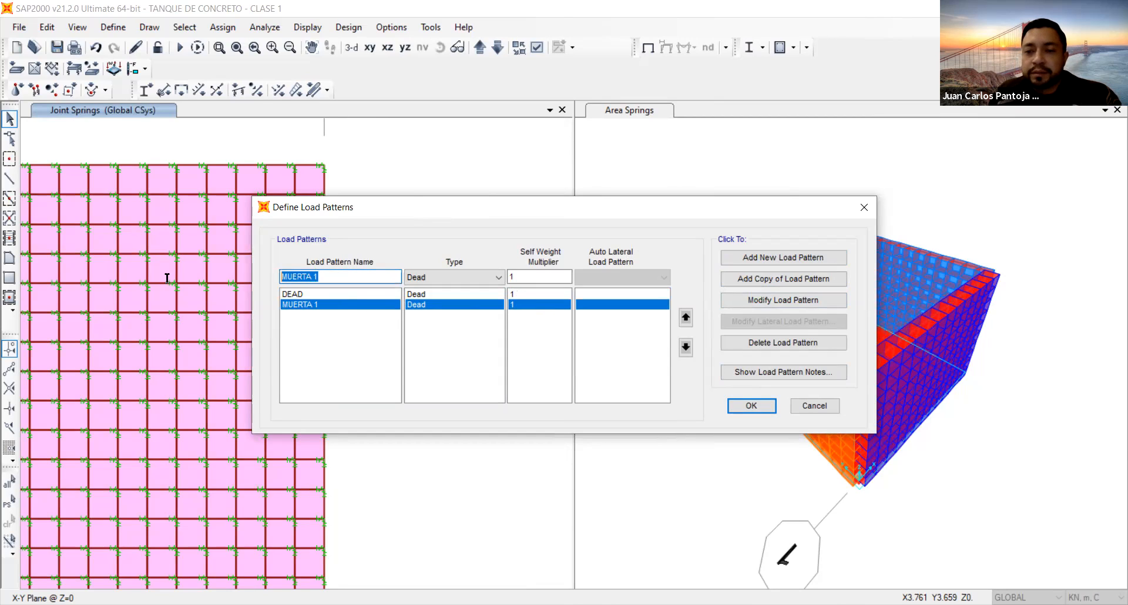
{"action": "left_click", "coordinate": [335, 281]}
{"action": "key", "text": "BackSpace"}
{"action": "type", "text": "2"}
{"action": "left_click", "coordinate": [537, 277]}
{"action": "key", "text": "BackSpace"}
{"action": "type", "text": "0"}
{"action": "left_click", "coordinate": [770, 257]}
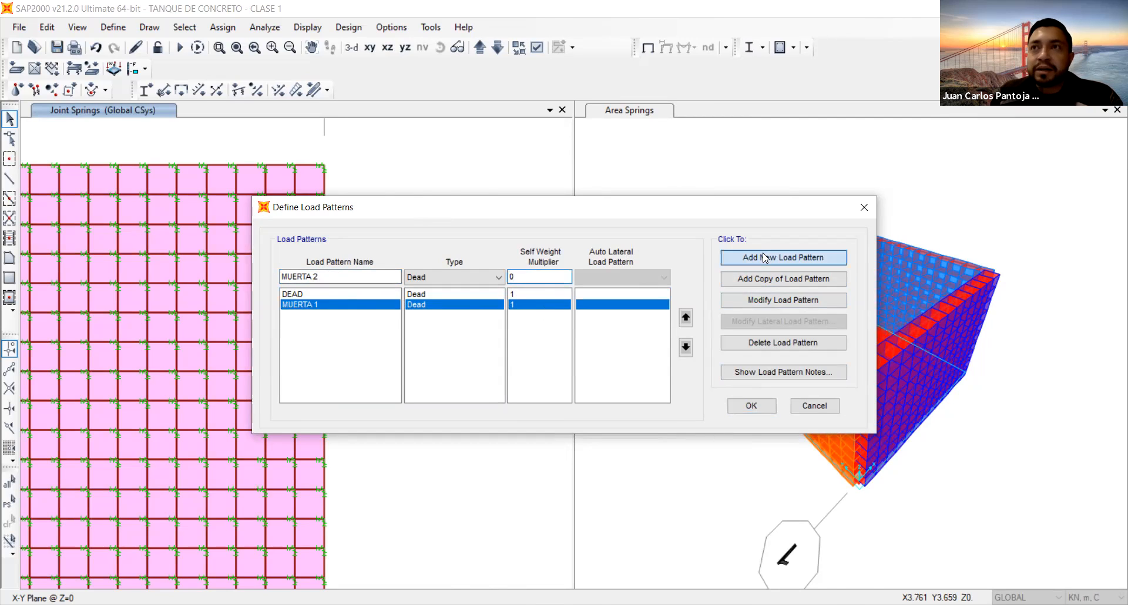
Step: Add a load pattern named VIVA of type Live with a self-weight multiplier of 0
{"action": "triple_click", "coordinate": [351, 278]}
{"action": "type", "text": "VIVA"}
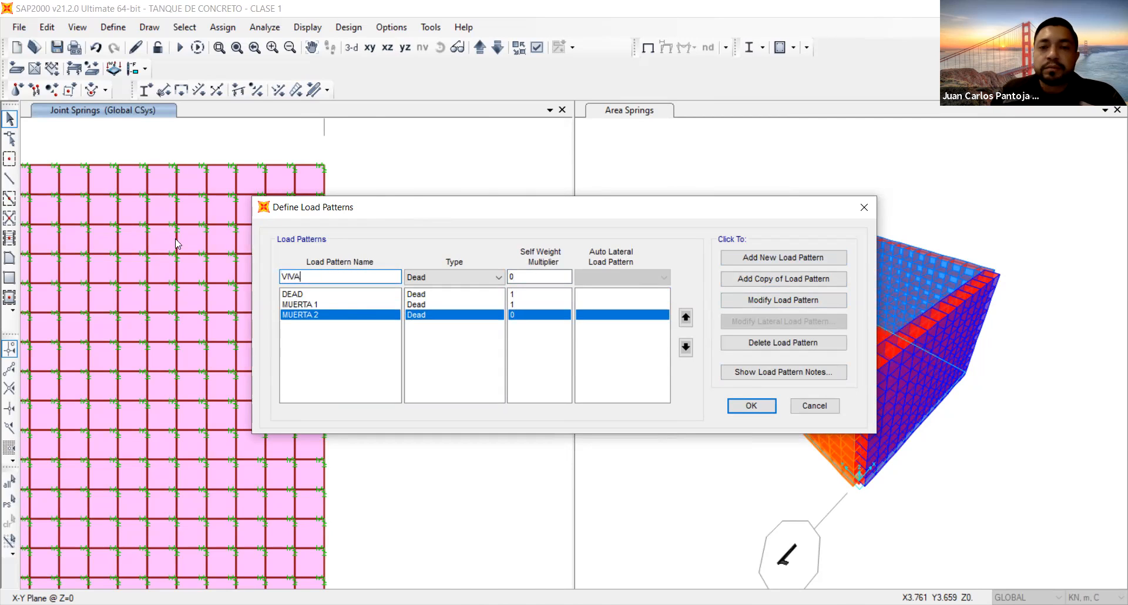
{"action": "left_click", "coordinate": [449, 284]}
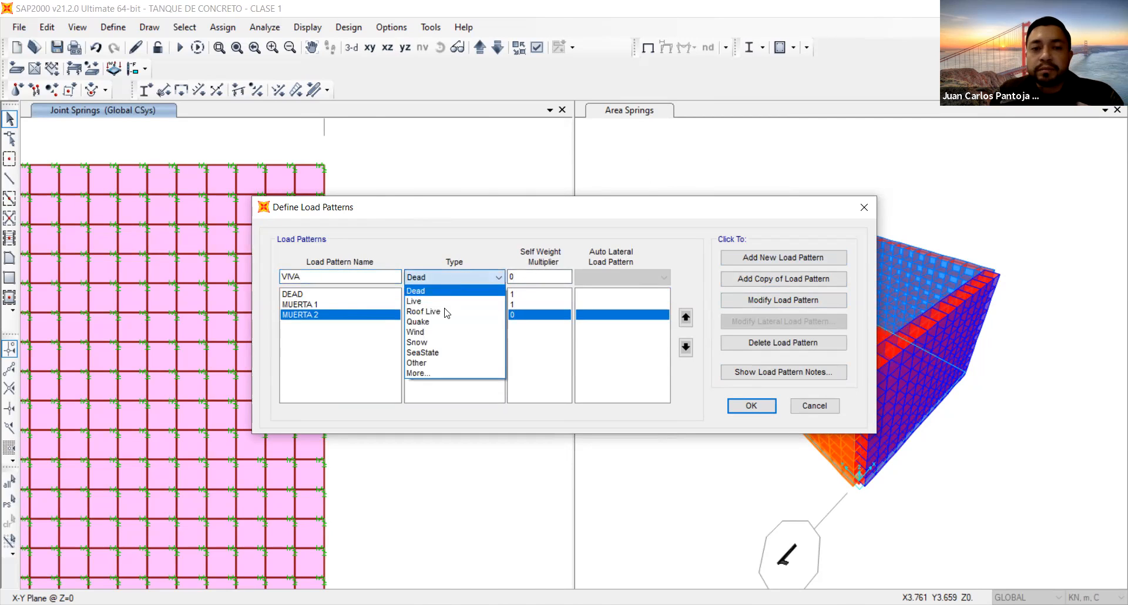
{"action": "left_click", "coordinate": [453, 301]}
{"action": "left_click", "coordinate": [759, 258]}
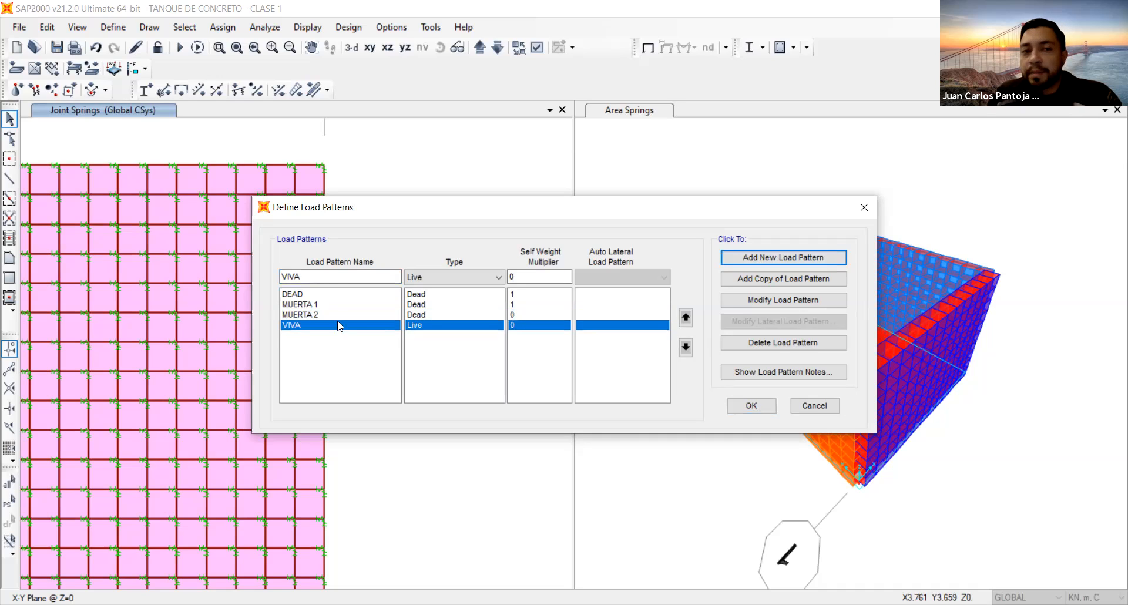
Step: Add a load pattern named TIERRA of type Other with a self-weight multiplier of 0
{"action": "double_click", "coordinate": [291, 277]}
{"action": "type", "text": "TIERRA"}
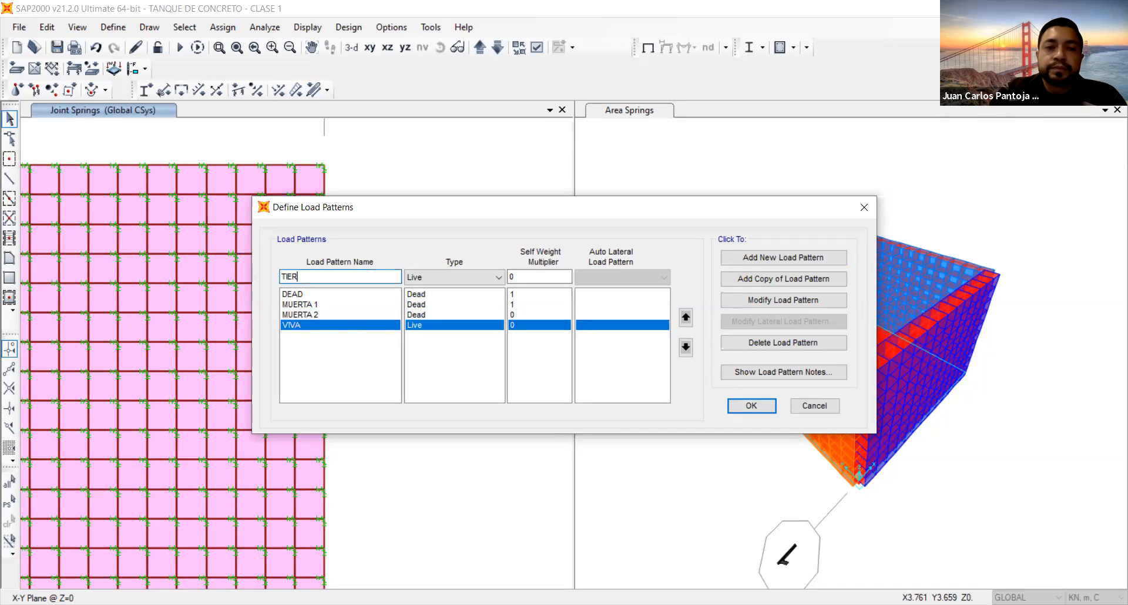
{"action": "left_click", "coordinate": [422, 281]}
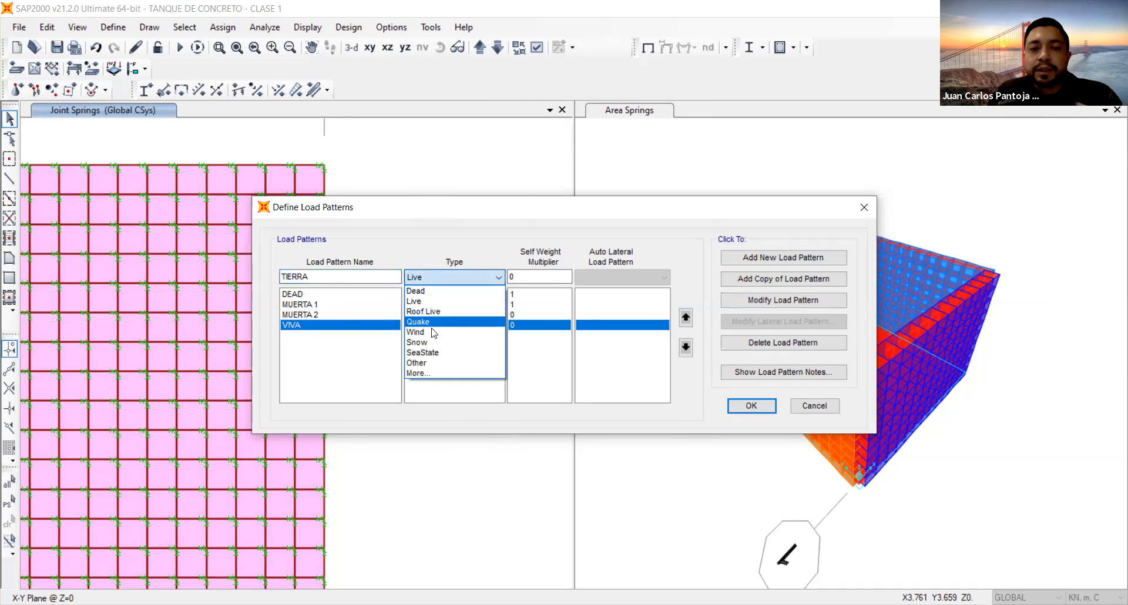
{"action": "left_click", "coordinate": [428, 374]}
{"action": "left_click", "coordinate": [451, 280]}
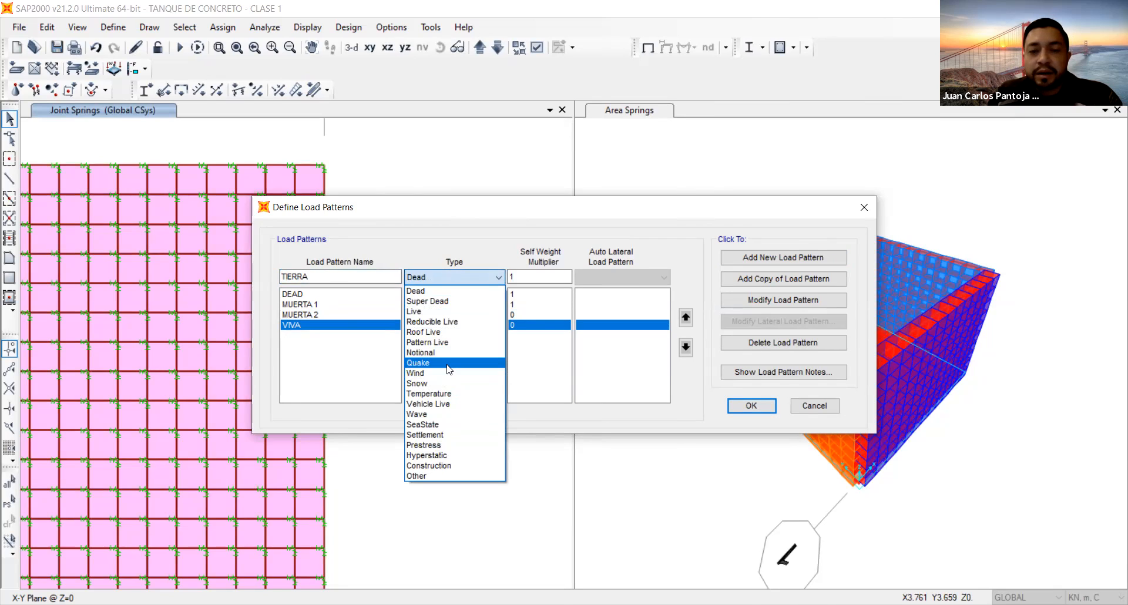
{"action": "left_click", "coordinate": [444, 279]}
{"action": "left_click", "coordinate": [444, 282]}
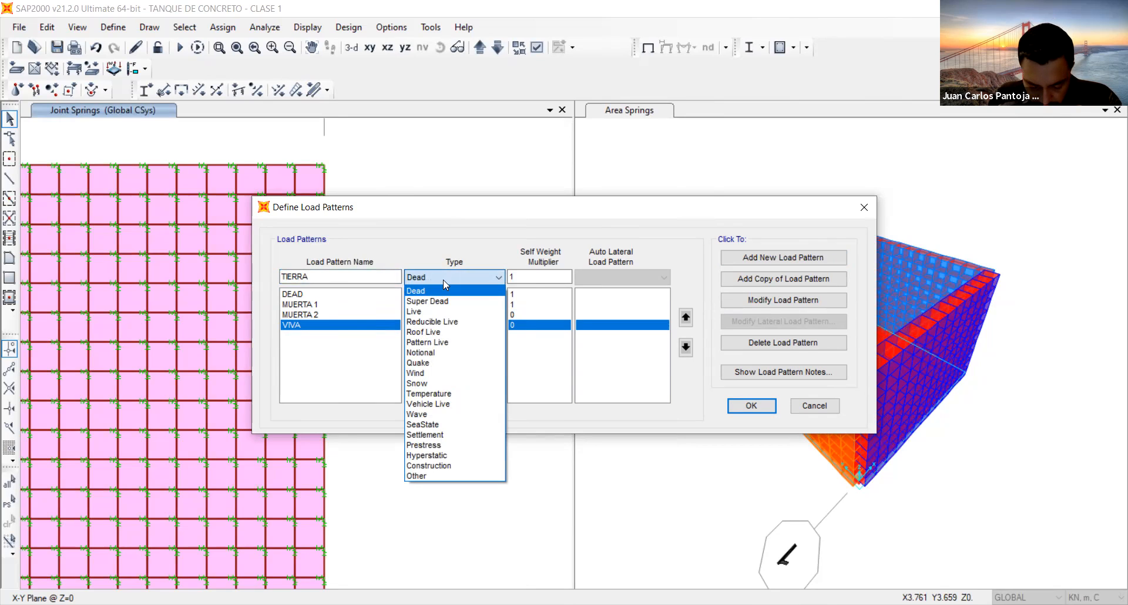
{"action": "left_click", "coordinate": [448, 477]}
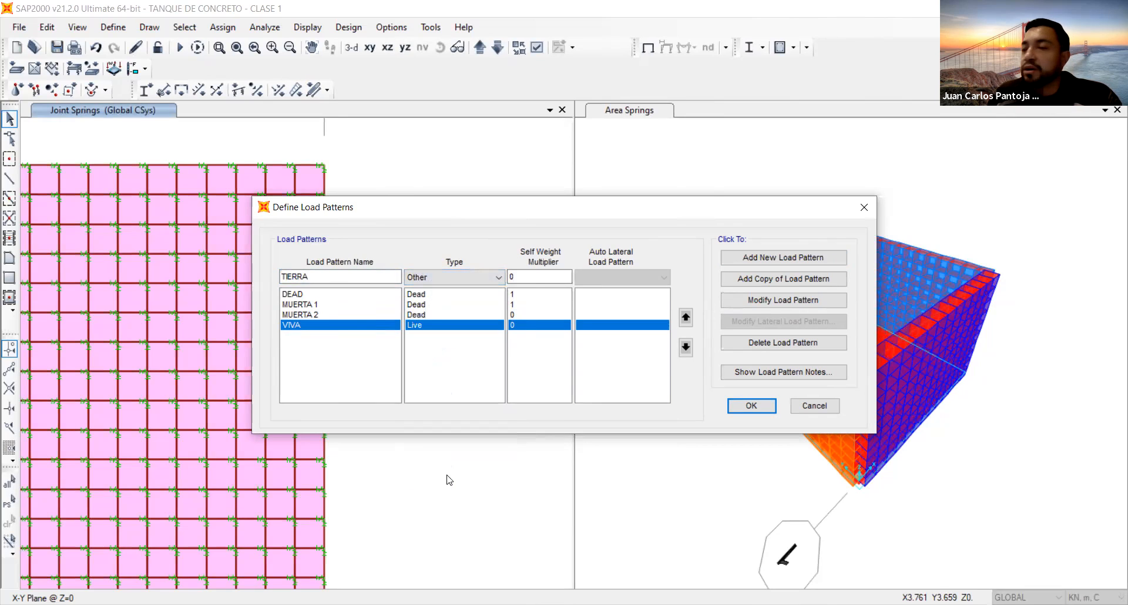
{"action": "left_click", "coordinate": [798, 262]}
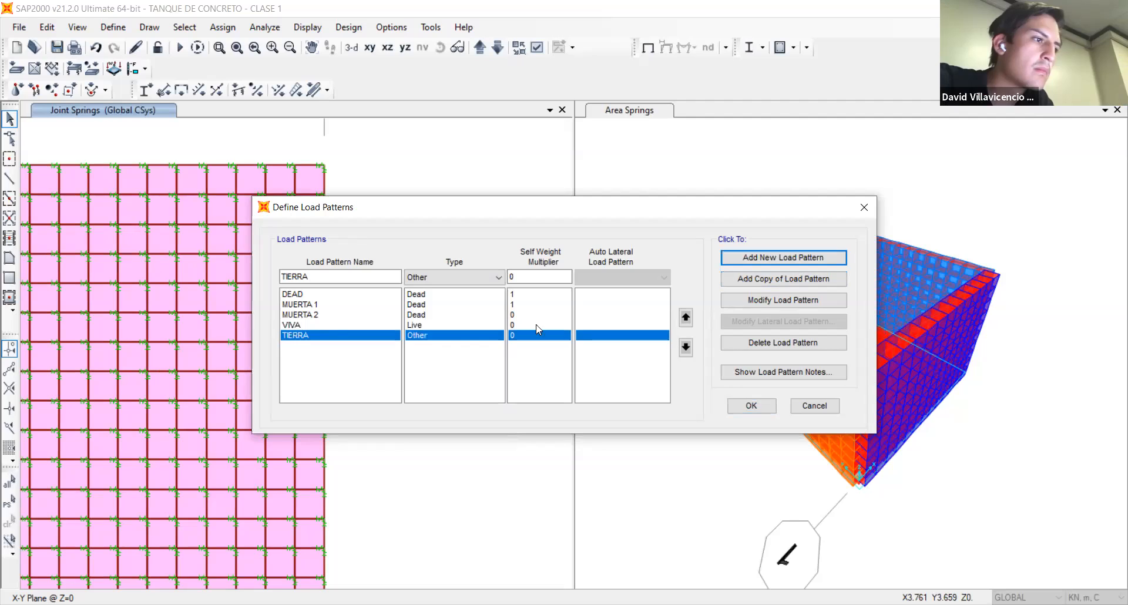
Step: Delete the default DEAD load pattern, check the remaining patterns, and accept the load pattern definitions
{"action": "left_click", "coordinate": [319, 294]}
{"action": "left_click", "coordinate": [799, 345]}
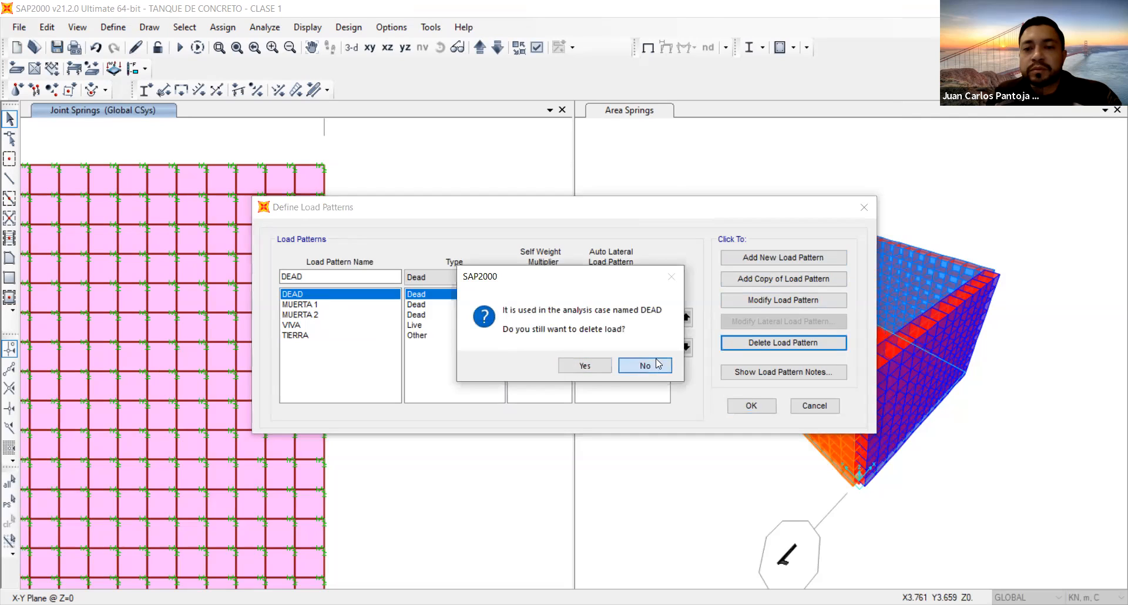
{"action": "left_click", "coordinate": [644, 367]}
{"action": "left_click", "coordinate": [752, 345]}
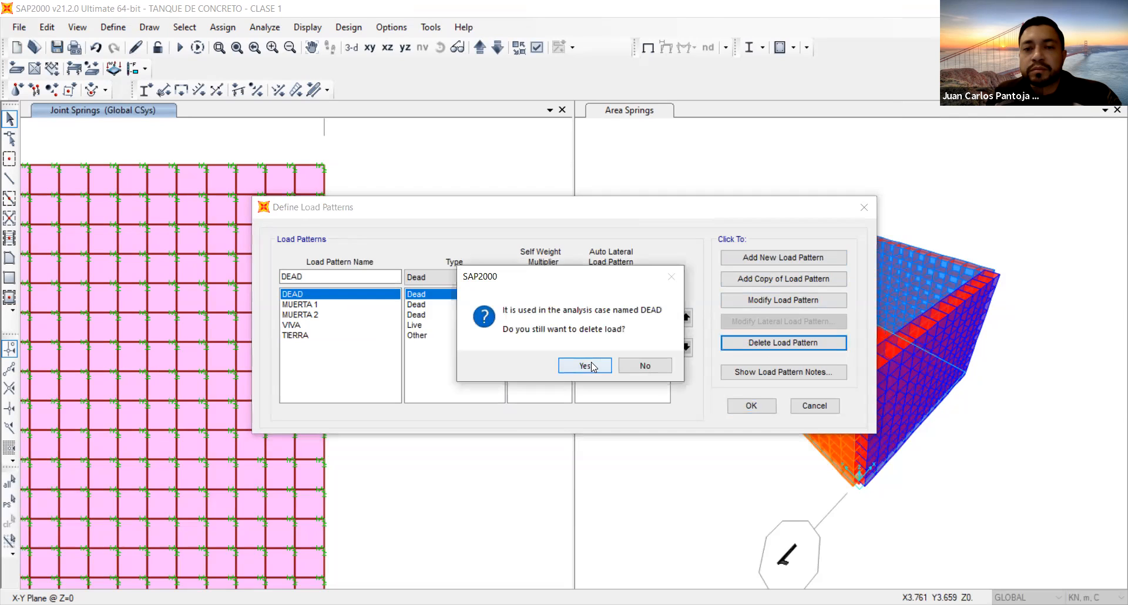
{"action": "left_click", "coordinate": [593, 367]}
{"action": "left_click", "coordinate": [327, 305]}
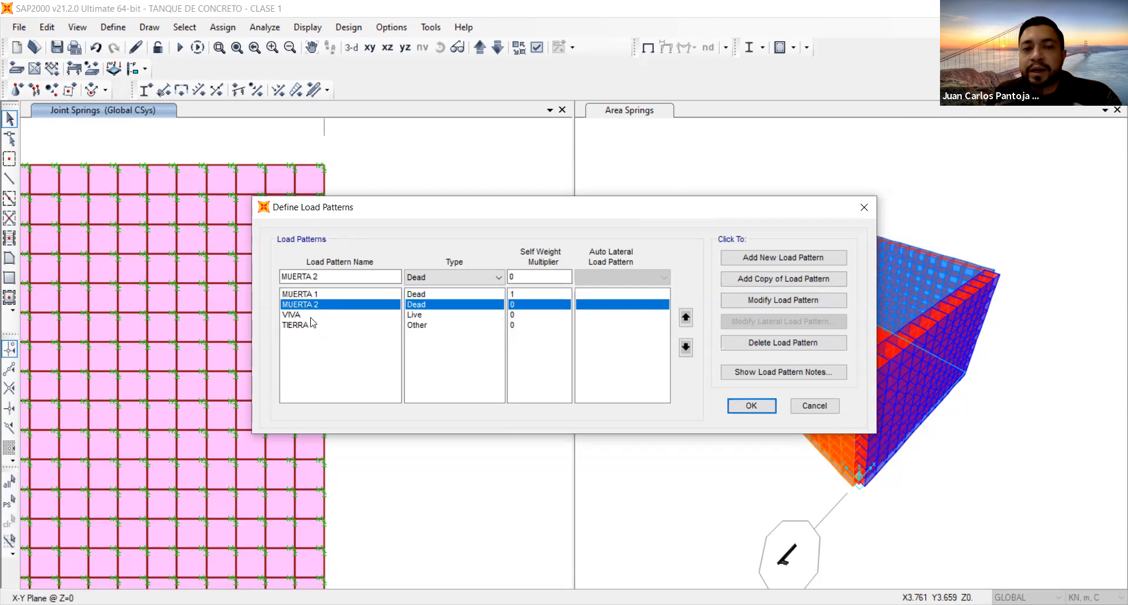
{"action": "left_click", "coordinate": [314, 316]}
{"action": "left_click", "coordinate": [312, 326]}
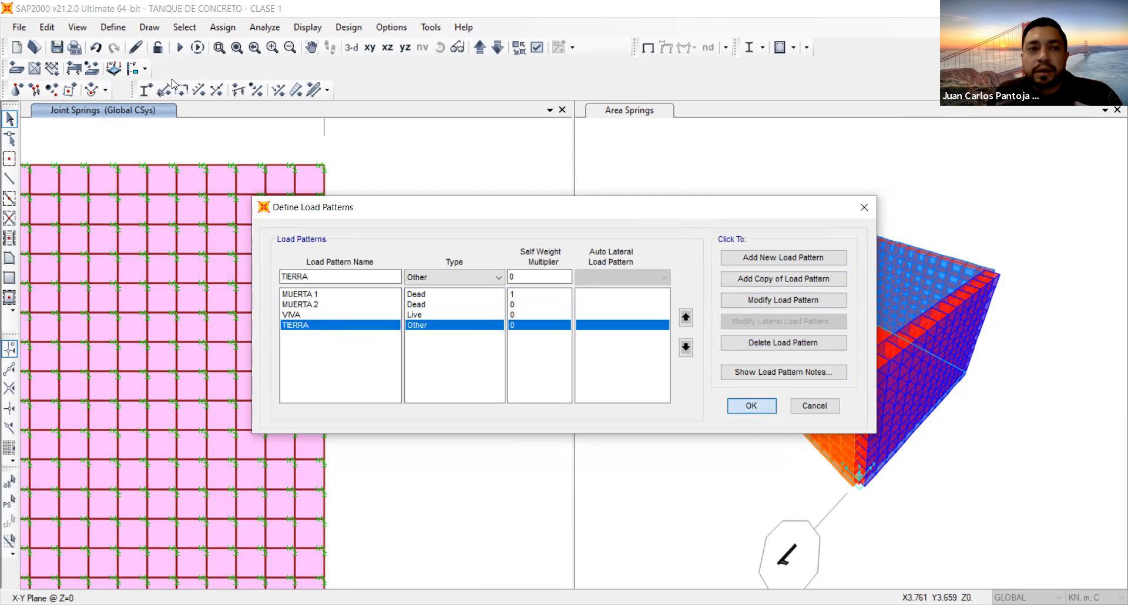
{"action": "key", "text": "Return"}
Step: Review the list of defined load cases and close it without changes
{"action": "left_click", "coordinate": [112, 27]}
{"action": "left_click", "coordinate": [229, 311]}
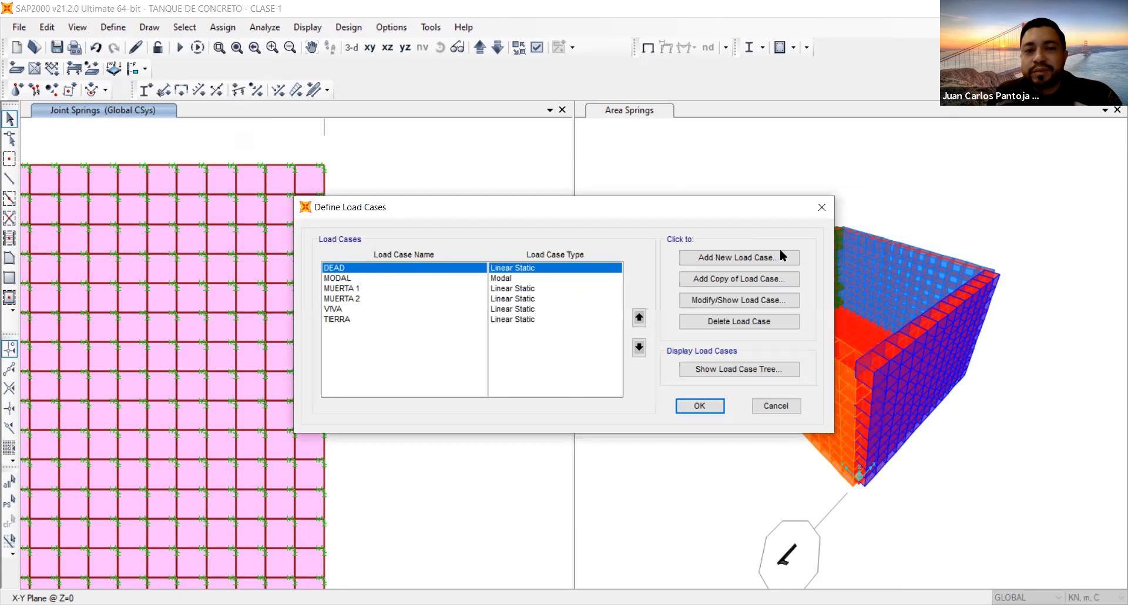
{"action": "left_click", "coordinate": [822, 207]}
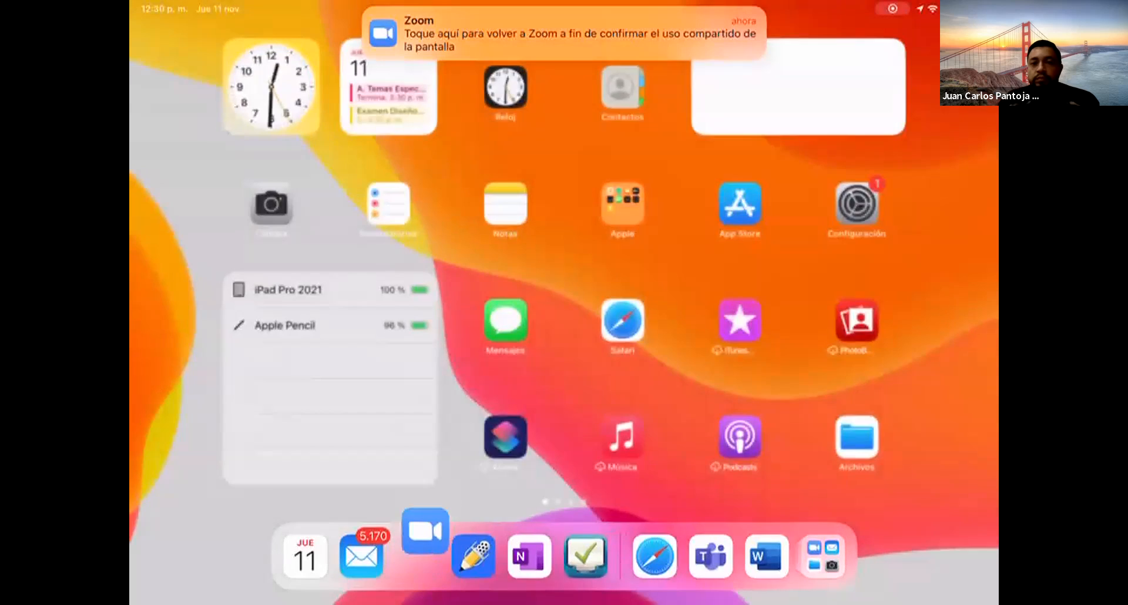
Step: Switch to the OneNote class notes and go past the shell local axes diagram to the pressure load calculation sketch
{"action": "left_click", "coordinate": [529, 555]}
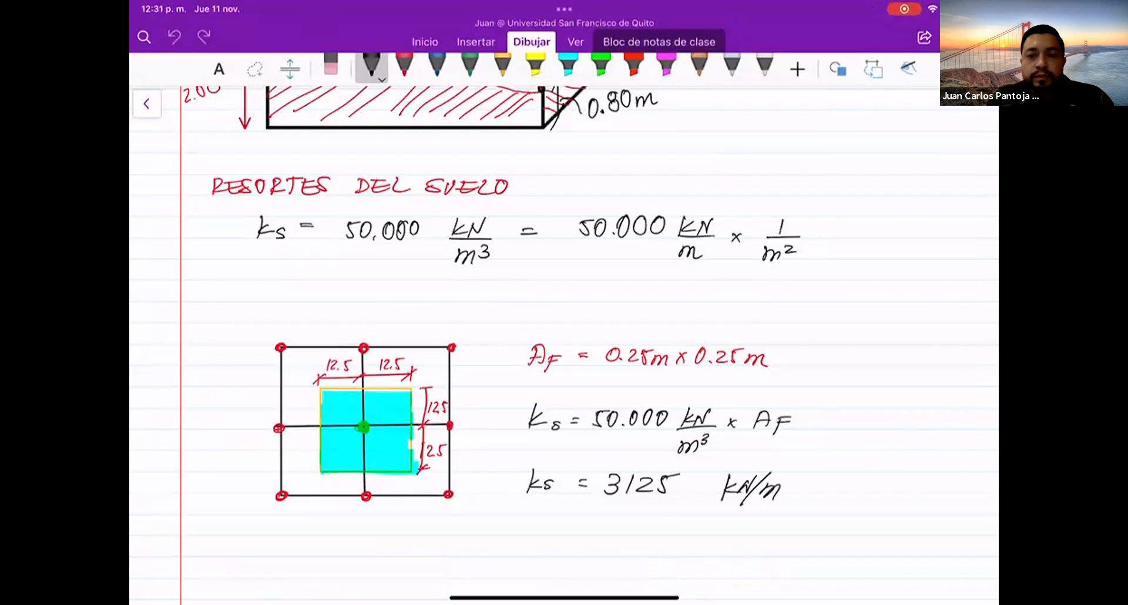
{"action": "scroll", "coordinate": [564, 341], "scroll_direction": "down", "scroll_amount": 5}
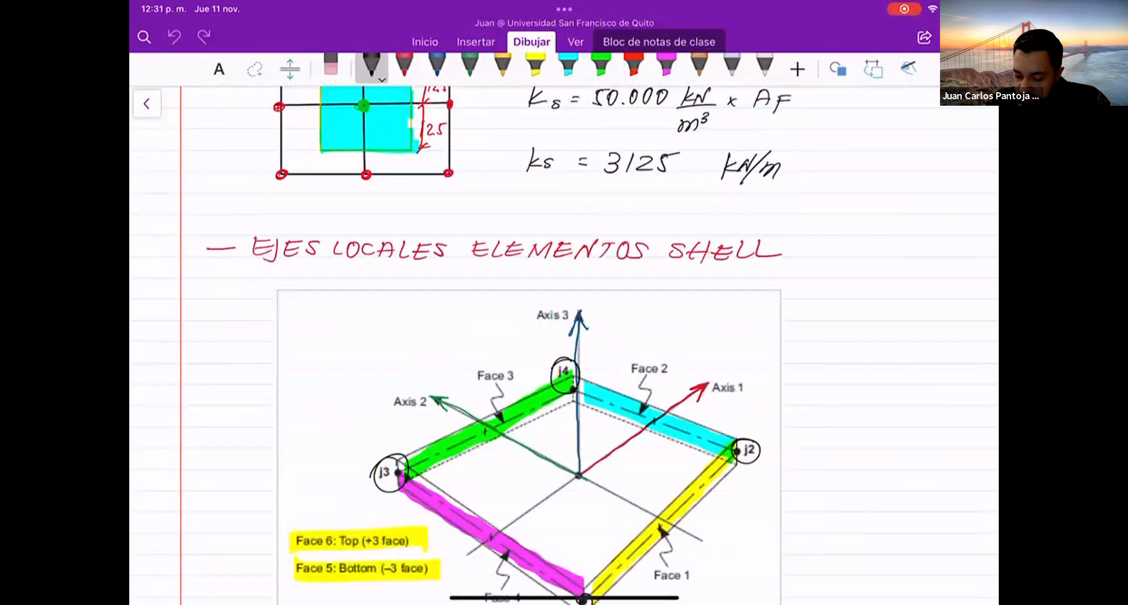
{"action": "scroll", "coordinate": [564, 341], "scroll_direction": "down", "scroll_amount": 3}
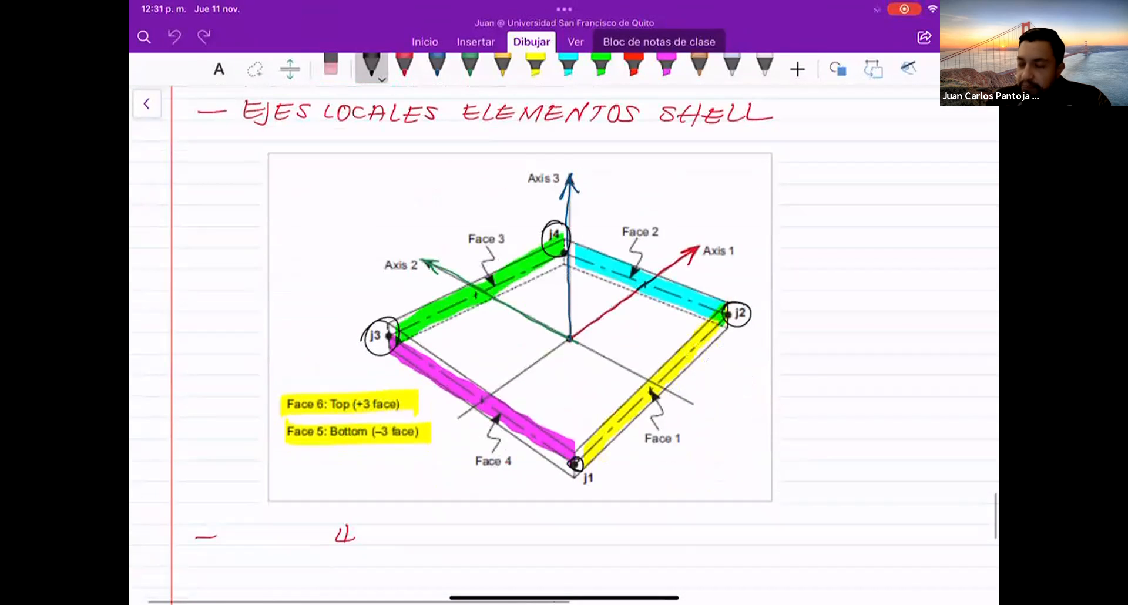
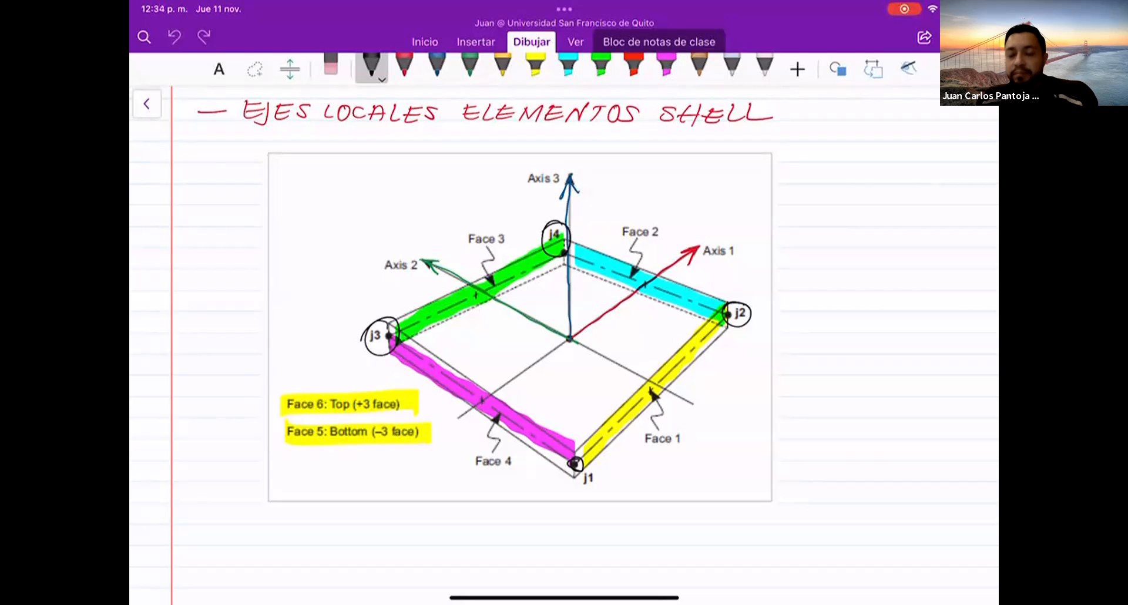
{"action": "scroll", "coordinate": [564, 346], "scroll_direction": "down", "scroll_amount": 6}
{"action": "scroll", "coordinate": [506, 400], "scroll_direction": "down", "scroll_amount": 2, "text": "ctrl"}
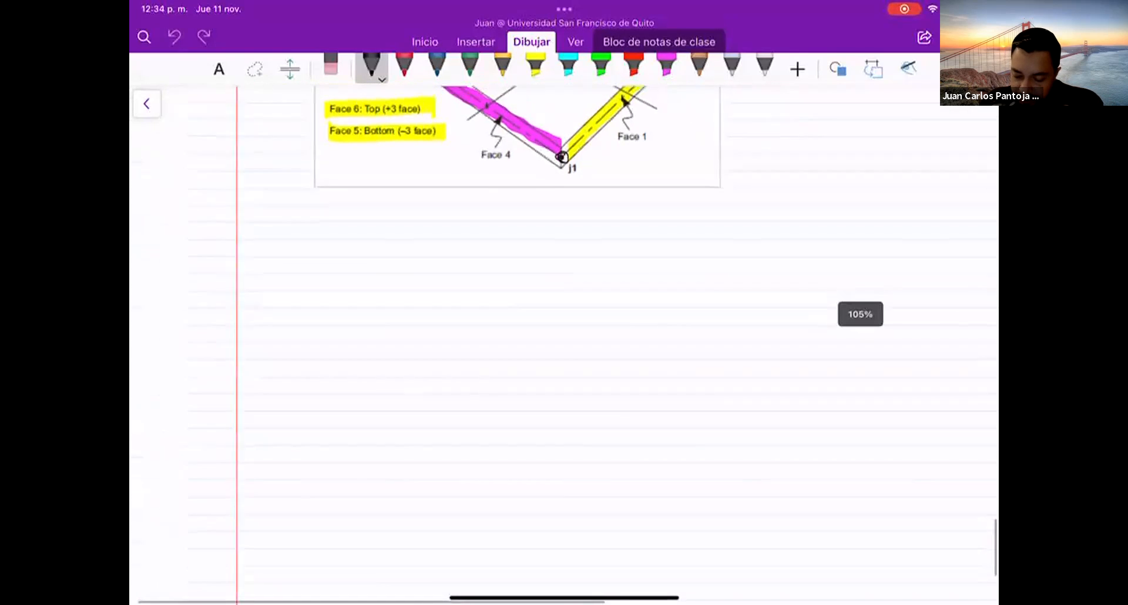
{"action": "scroll", "coordinate": [564, 346], "scroll_direction": "up", "scroll_amount": 1, "text": "ctrl"}
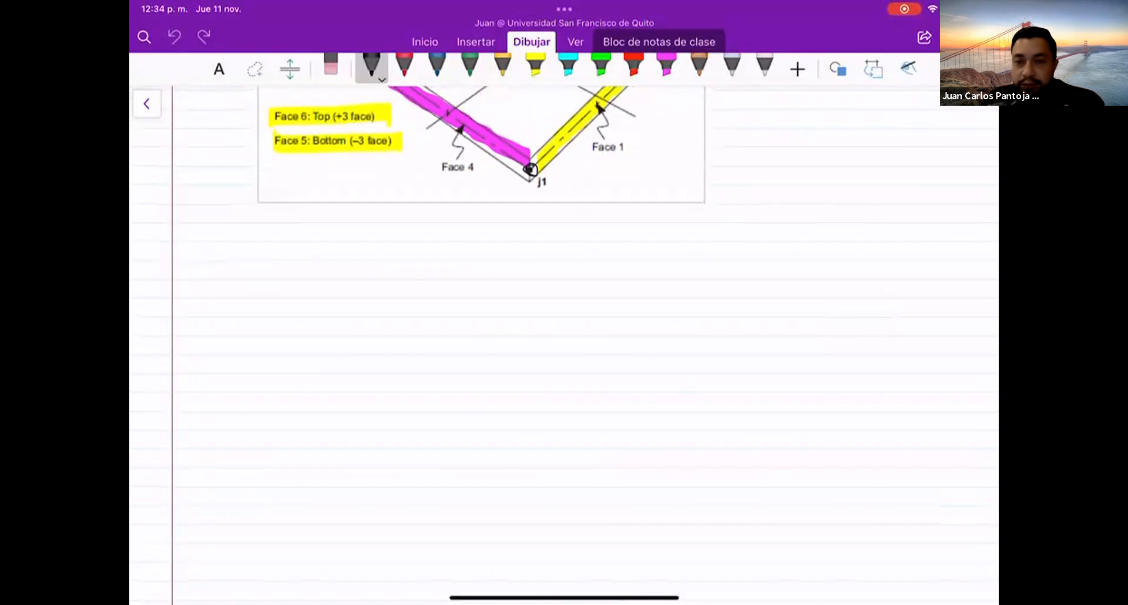
{"action": "scroll", "coordinate": [460, 343], "scroll_direction": "up", "scroll_amount": 4, "text": "ctrl"}
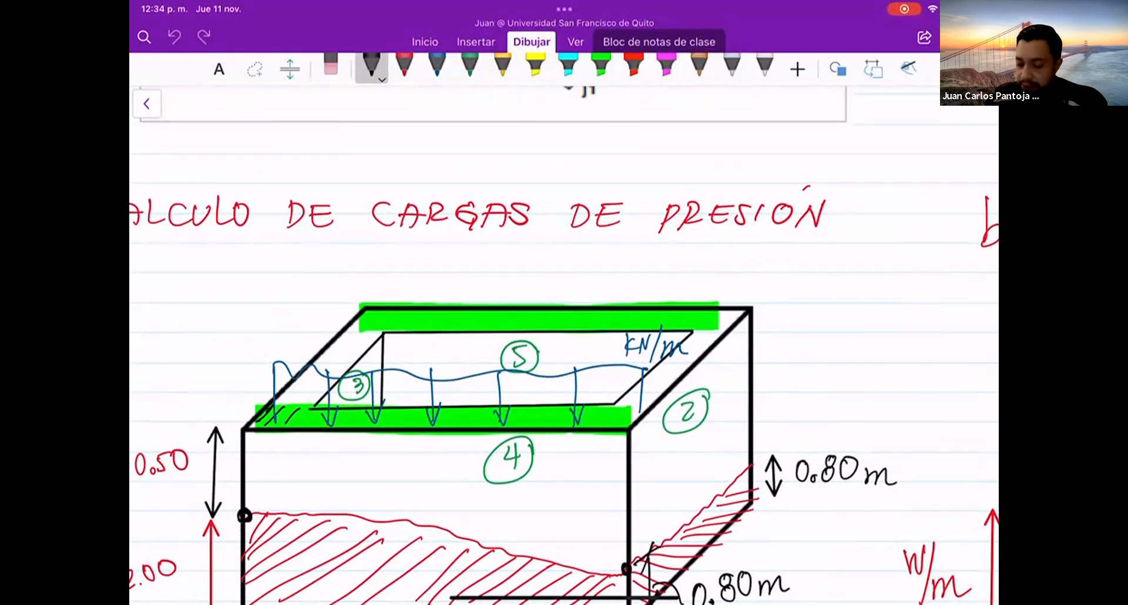
Step: Examine the tank example statement in the class notes for the distributed dead and live loads transmitted by the cover
{"action": "scroll", "coordinate": [564, 346], "scroll_direction": "up", "scroll_amount": 10}
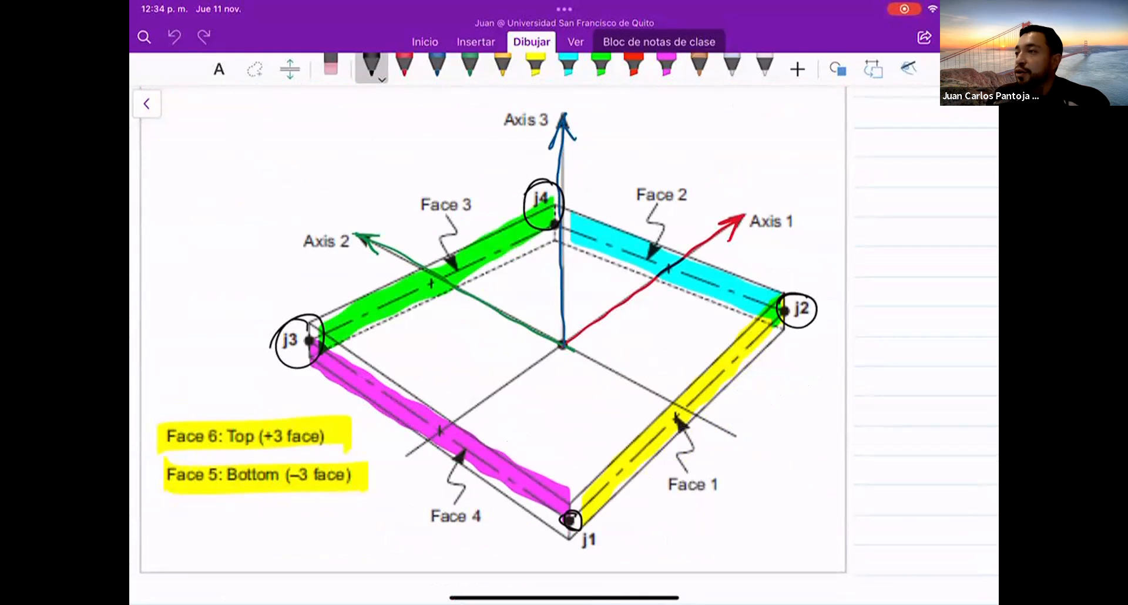
{"action": "scroll", "coordinate": [565, 347], "scroll_direction": "up", "scroll_amount": 10}
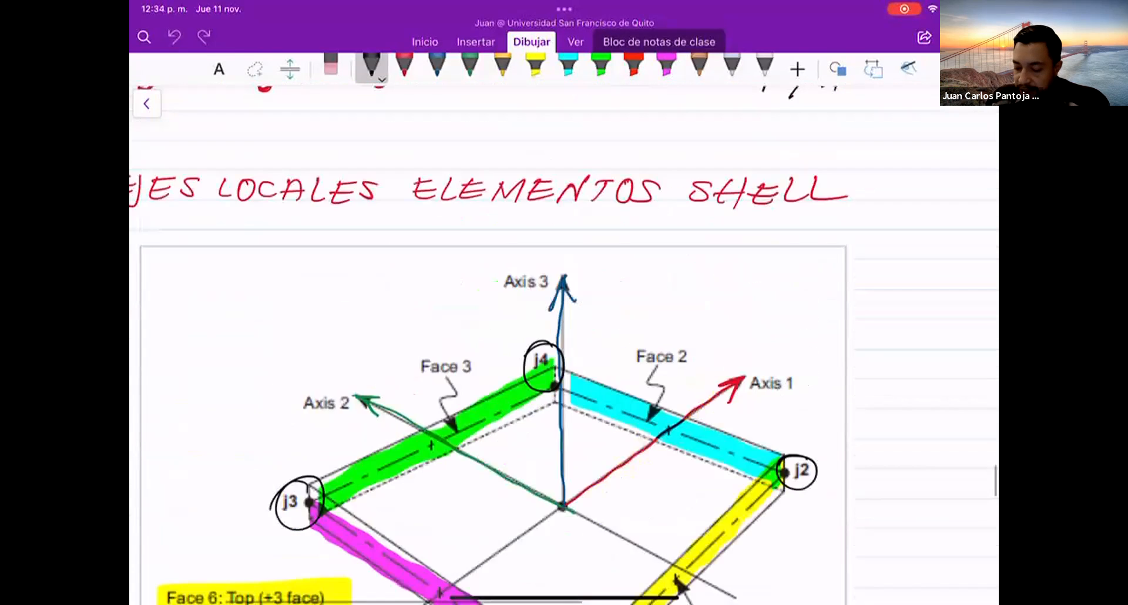
{"action": "scroll", "coordinate": [564, 347], "scroll_direction": "up", "scroll_amount": 15}
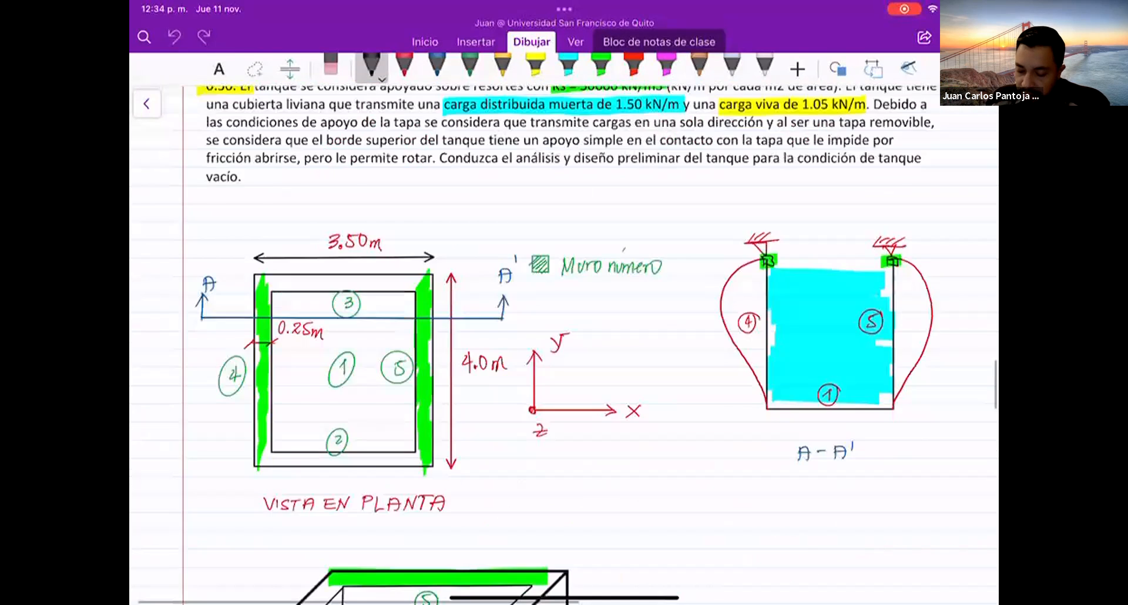
{"action": "scroll", "coordinate": [564, 347], "scroll_direction": "up", "scroll_amount": 2}
{"action": "scroll", "coordinate": [688, 345], "scroll_direction": "up", "scroll_amount": 4, "text": "ctrl"}
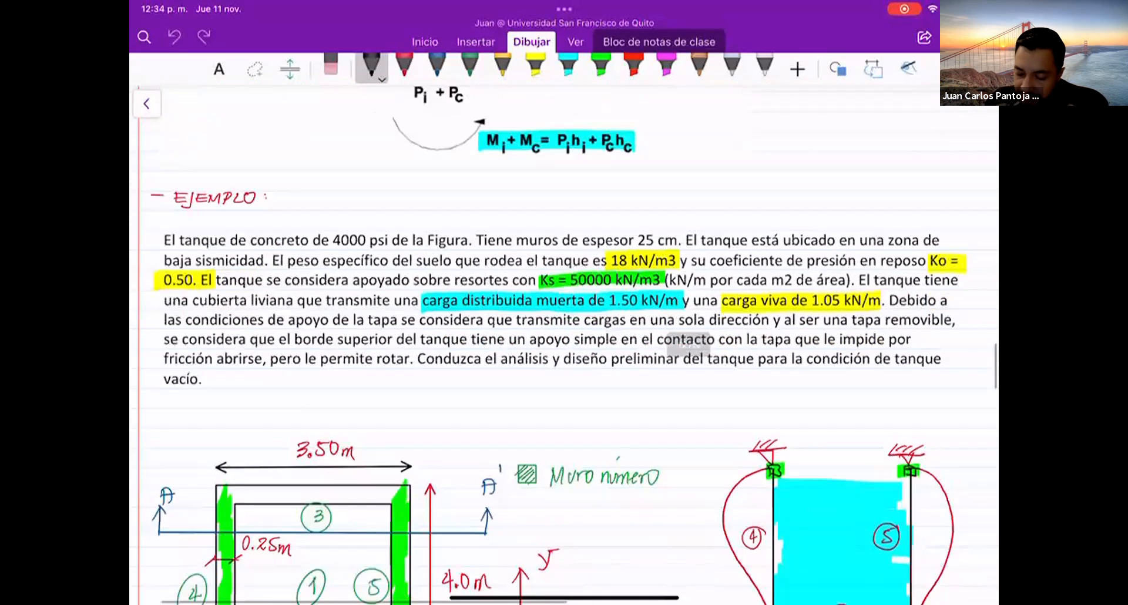
{"action": "scroll", "coordinate": [563, 388], "scroll_direction": "up", "scroll_amount": 3, "text": "ctrl"}
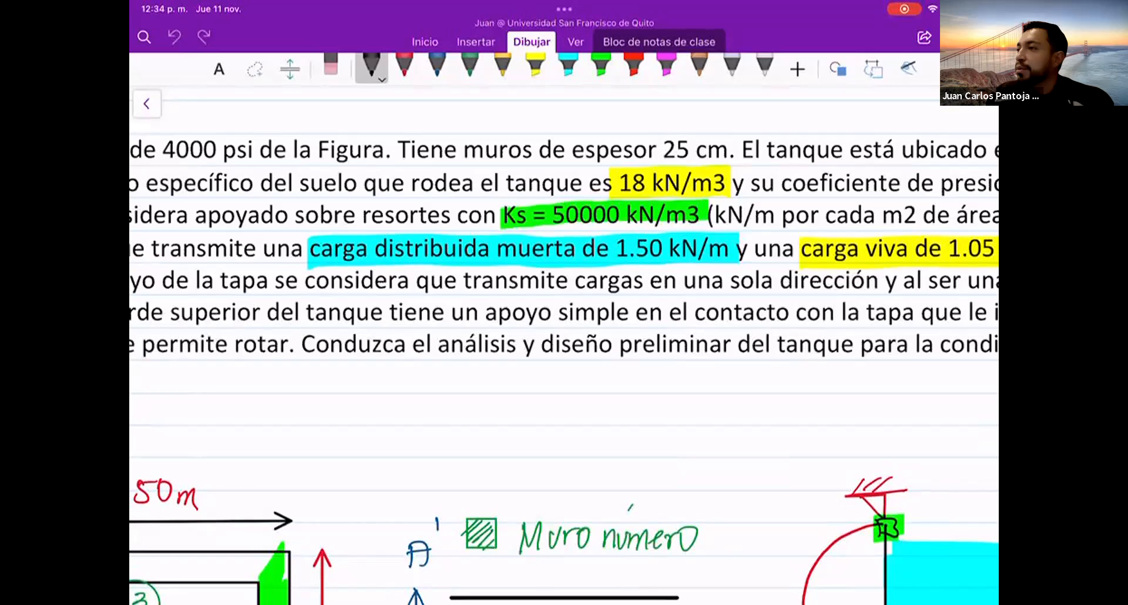
Step: Examine the pressure load sketch and the MUERTA 2 calculation for the cover load in the class notes
{"action": "scroll", "coordinate": [564, 347], "scroll_direction": "down", "scroll_amount": 15}
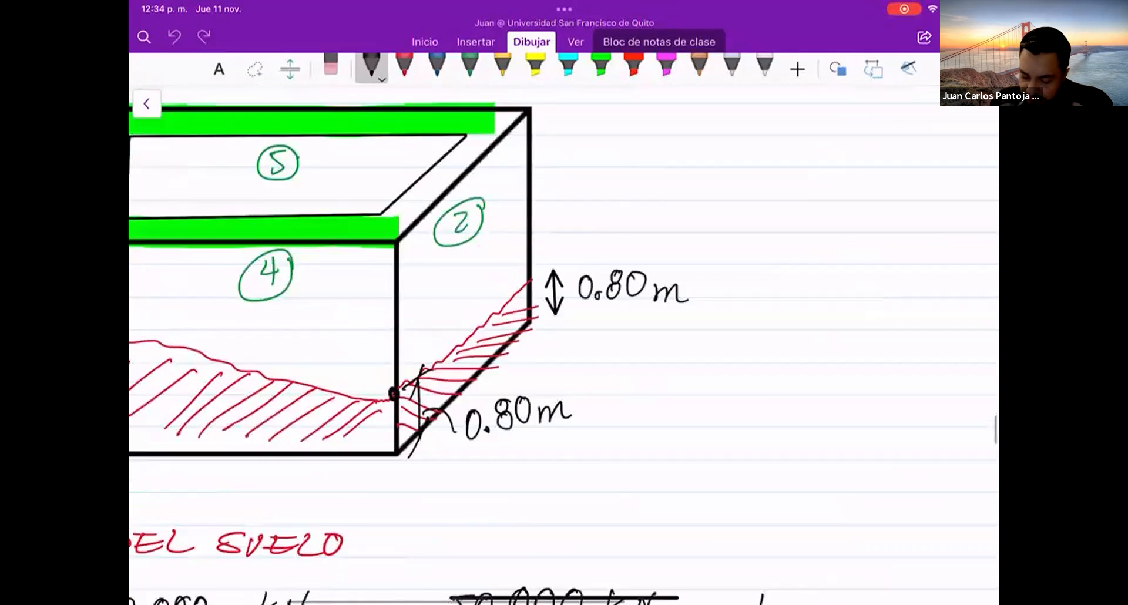
{"action": "scroll", "coordinate": [564, 347], "scroll_direction": "up", "scroll_amount": 8}
{"action": "scroll", "coordinate": [499, 412], "scroll_direction": "up", "scroll_amount": 5, "text": "ctrl"}
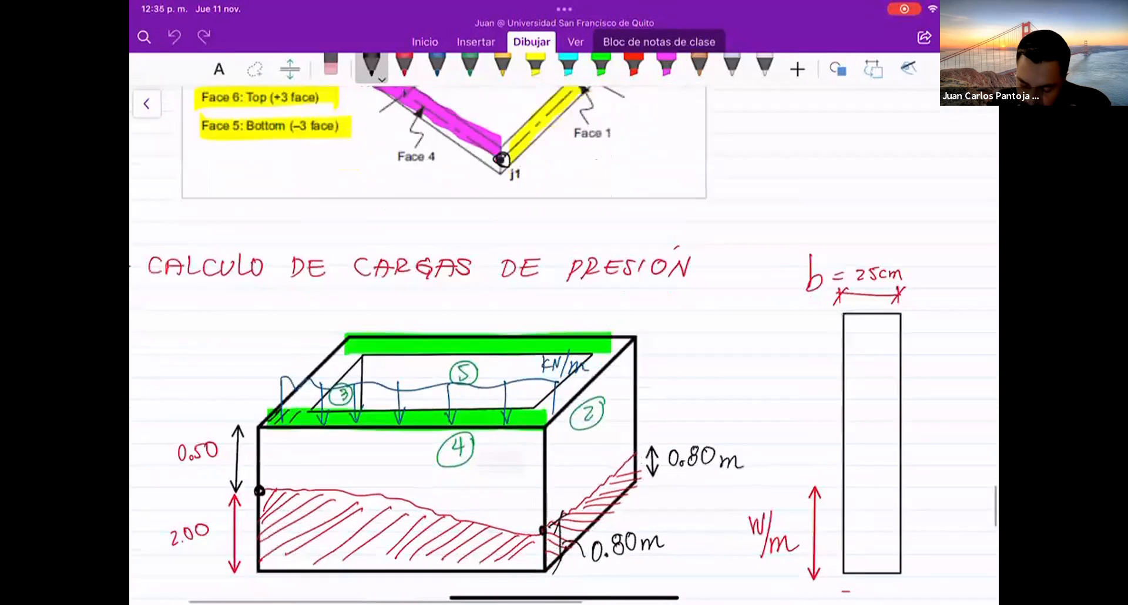
{"action": "scroll", "coordinate": [564, 435], "scroll_direction": "up", "scroll_amount": 3, "text": "ctrl"}
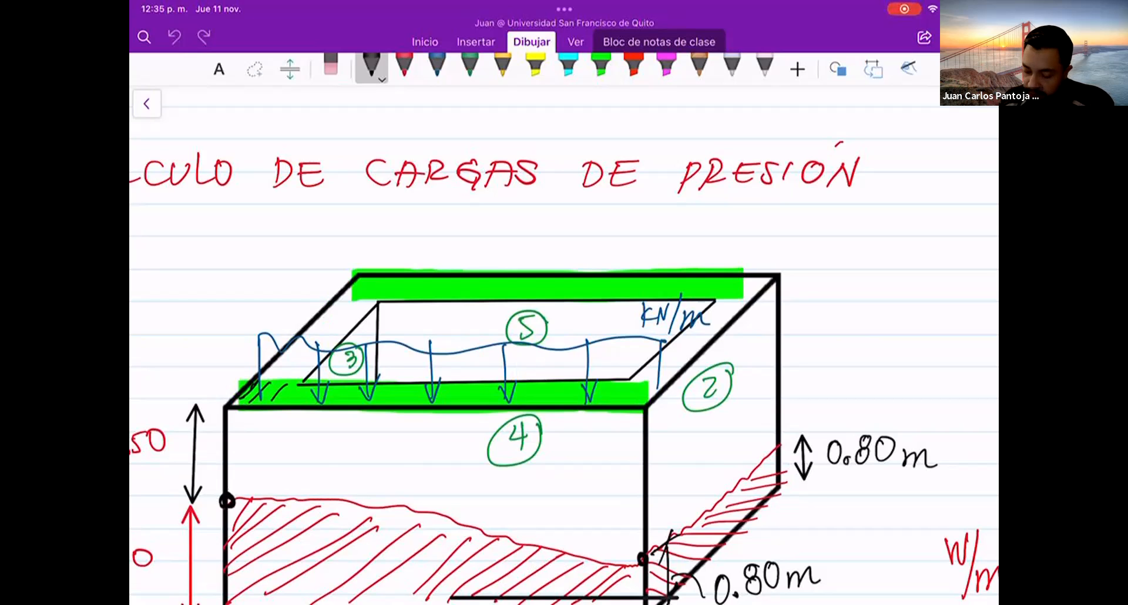
{"action": "scroll", "coordinate": [565, 352], "scroll_direction": "down", "scroll_amount": 10}
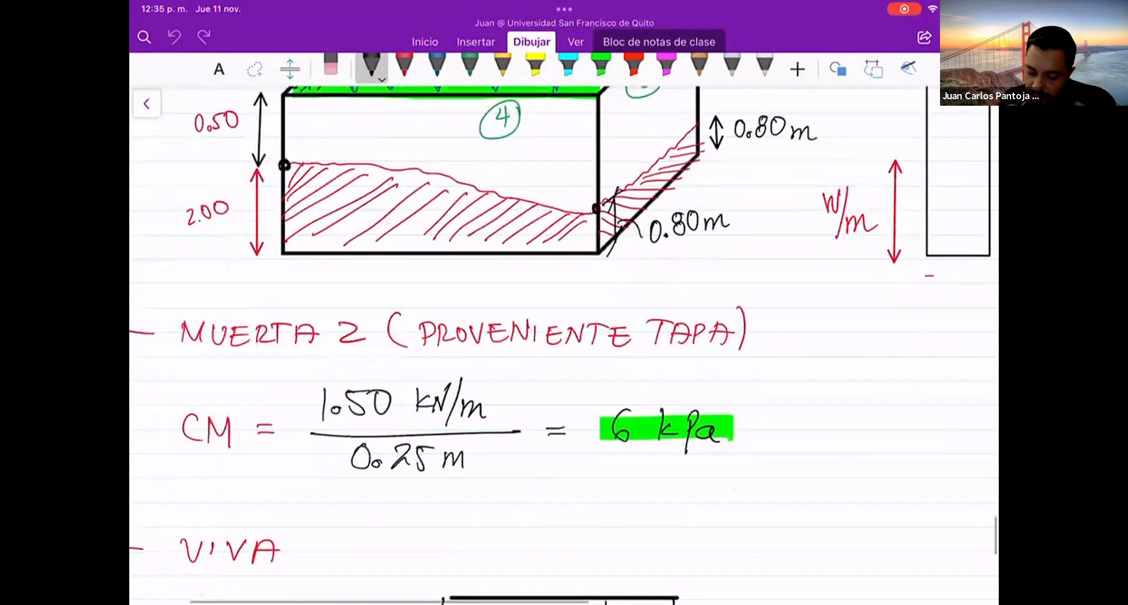
{"action": "scroll", "coordinate": [565, 352], "scroll_direction": "left", "scroll_amount": 3}
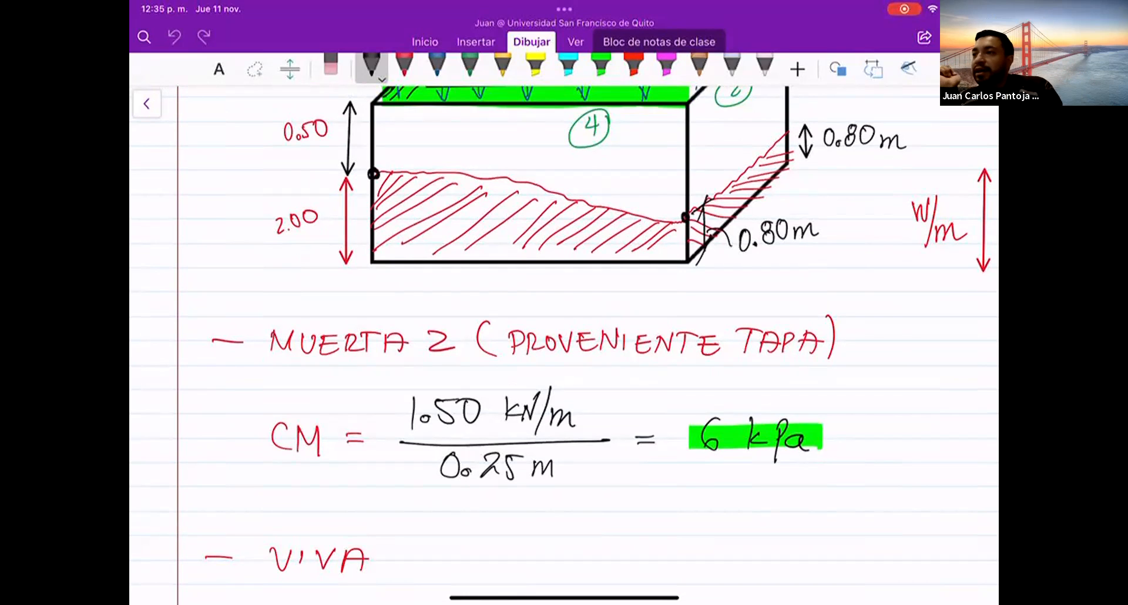
{"action": "scroll", "coordinate": [564, 341], "scroll_direction": "down", "scroll_amount": 5}
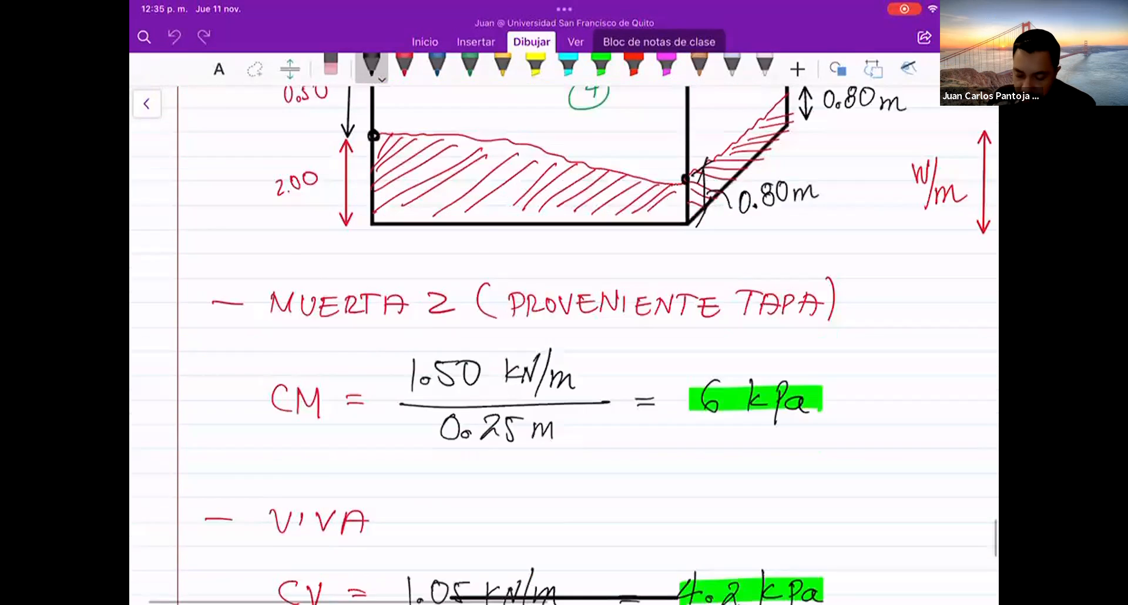
{"action": "scroll", "coordinate": [565, 341], "scroll_direction": "up", "scroll_amount": 1}
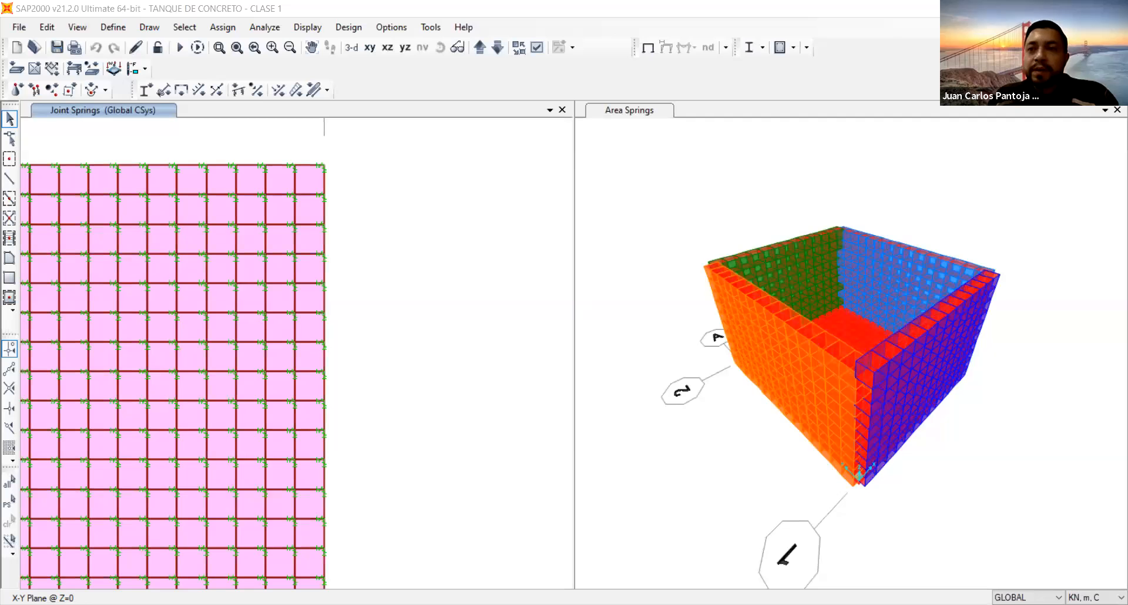
Step: Switch to SAP2000 and select only the top row of shell elements of the grid A wall in the Y-Z elevation
{"action": "left_click", "coordinate": [449, 330]}
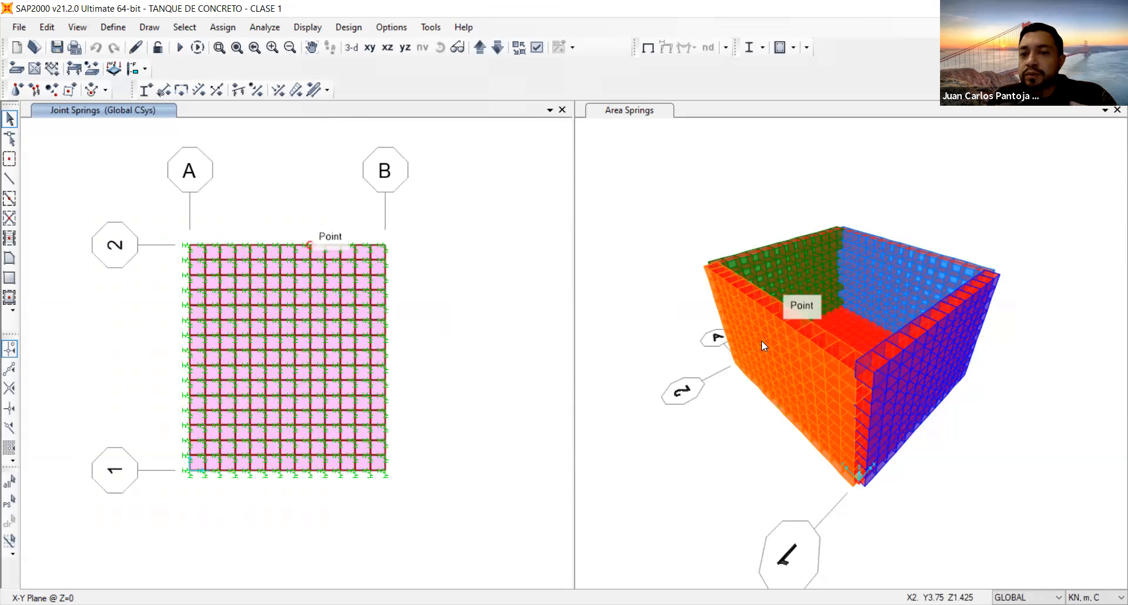
{"action": "left_click", "coordinate": [402, 51]}
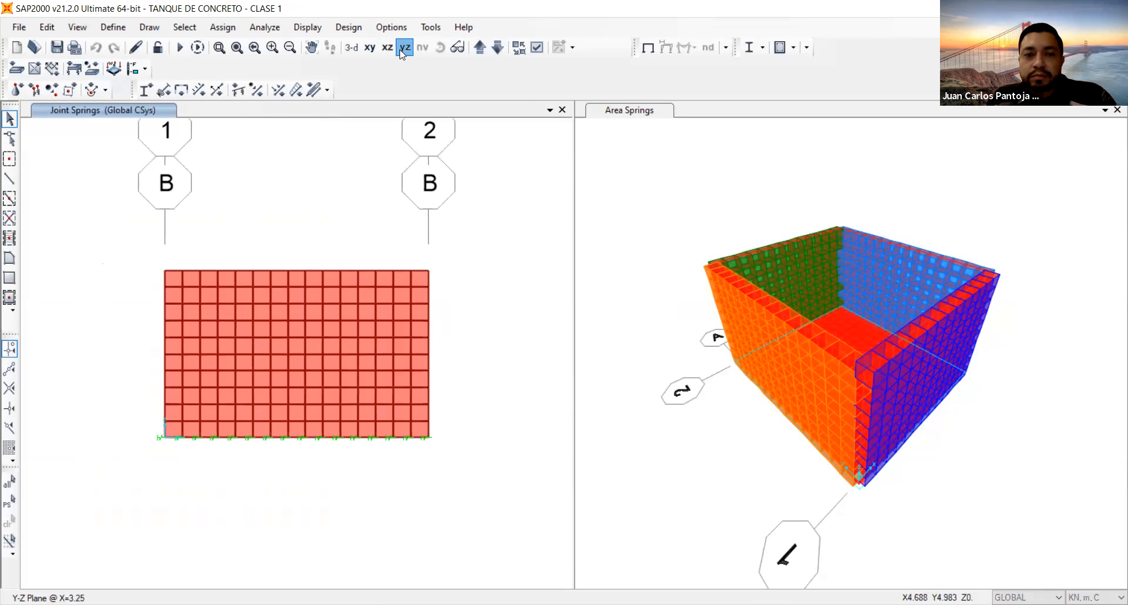
{"action": "left_click_drag", "start_coordinate": [118, 264], "coordinate": [501, 460]}
{"action": "left_click", "coordinate": [481, 47]}
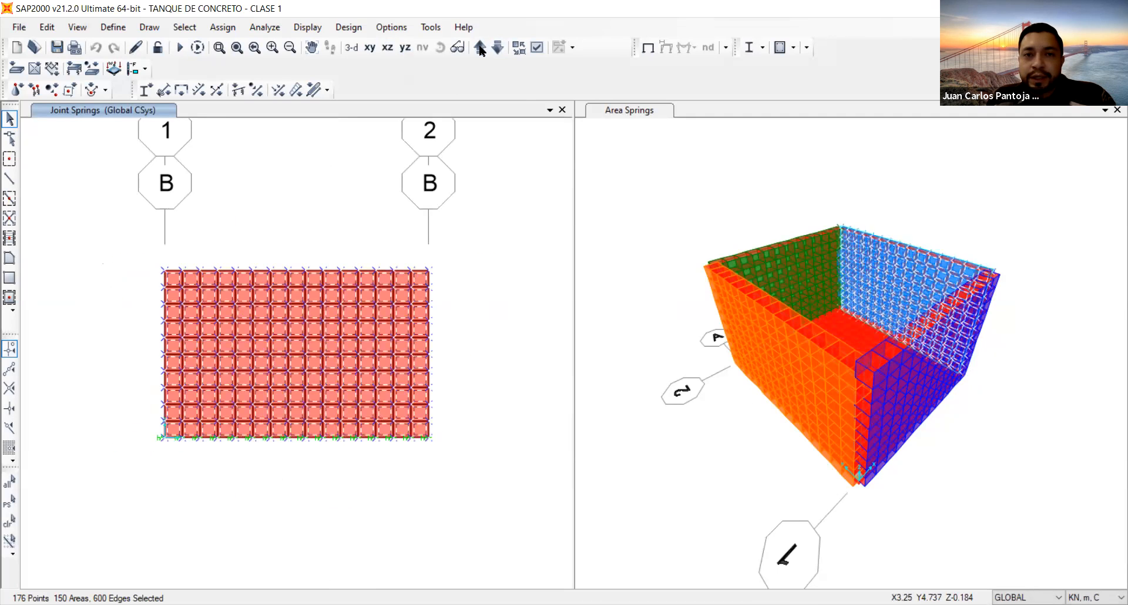
{"action": "left_click_drag", "start_coordinate": [97, 192], "coordinate": [477, 467]}
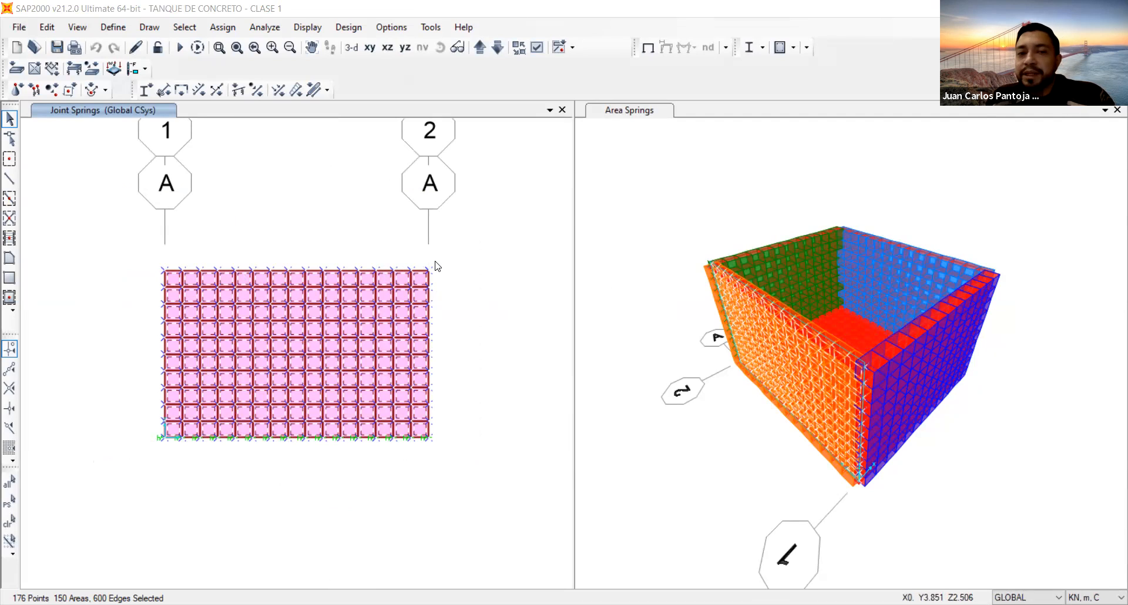
{"action": "key", "text": "ctrl+q"}
{"action": "left_click_drag", "start_coordinate": [470, 273], "coordinate": [117, 222]}
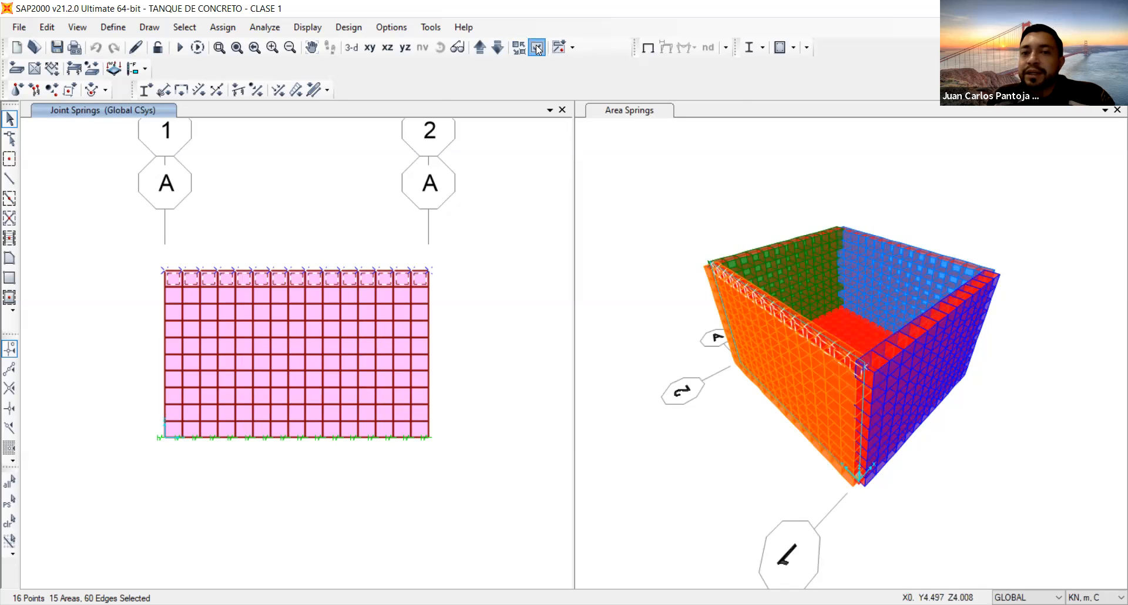
Step: Display the local axes of the area elements in the grid A elevation and look closely at the selected top row
{"action": "left_click", "coordinate": [546, 369]}
{"action": "left_click", "coordinate": [620, 497]}
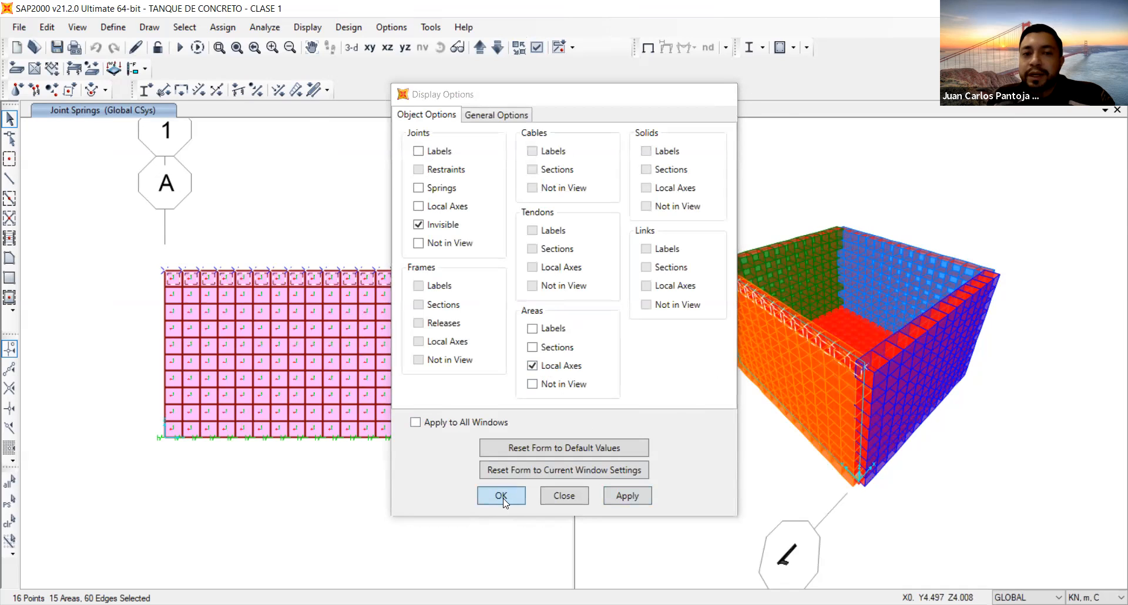
{"action": "left_click", "coordinate": [501, 497]}
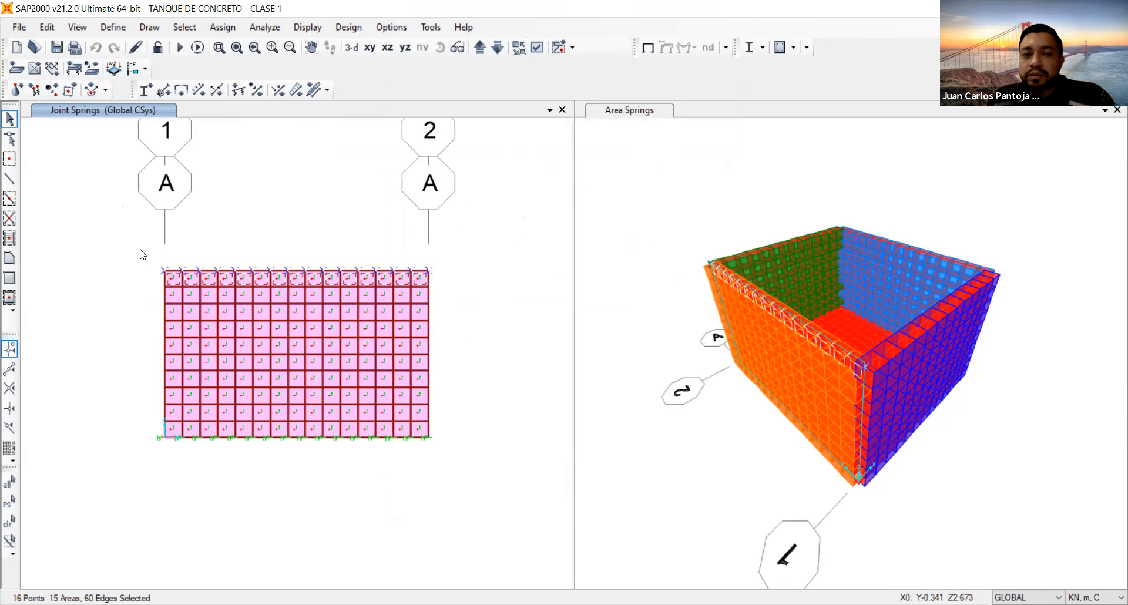
{"action": "scroll", "coordinate": [141, 254], "scroll_direction": "up", "scroll_amount": 3}
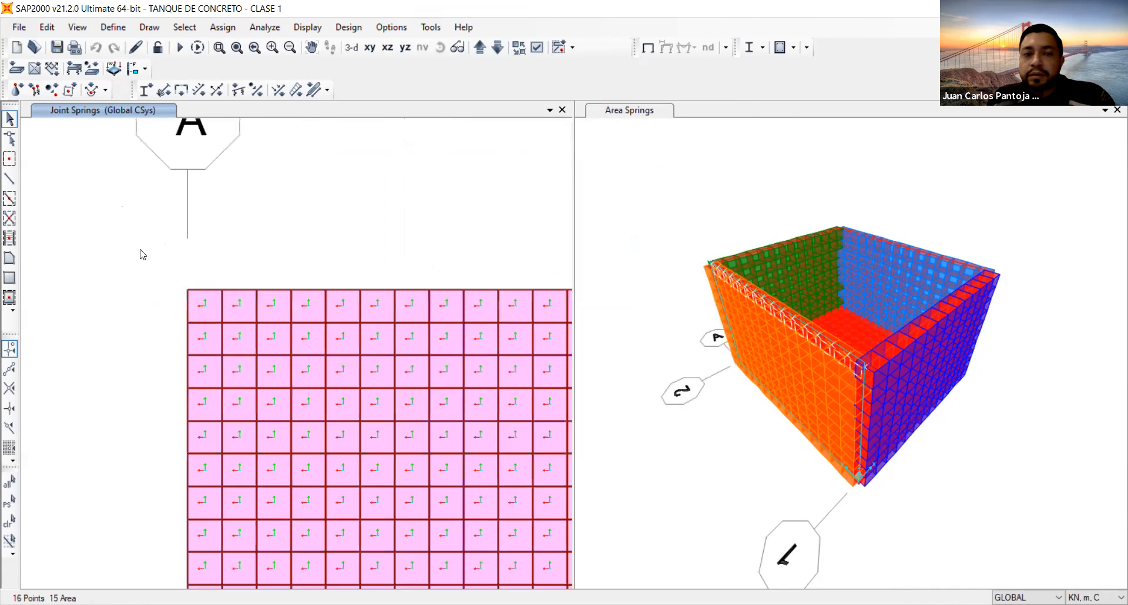
{"action": "scroll", "coordinate": [140, 253], "scroll_direction": "up", "scroll_amount": 3}
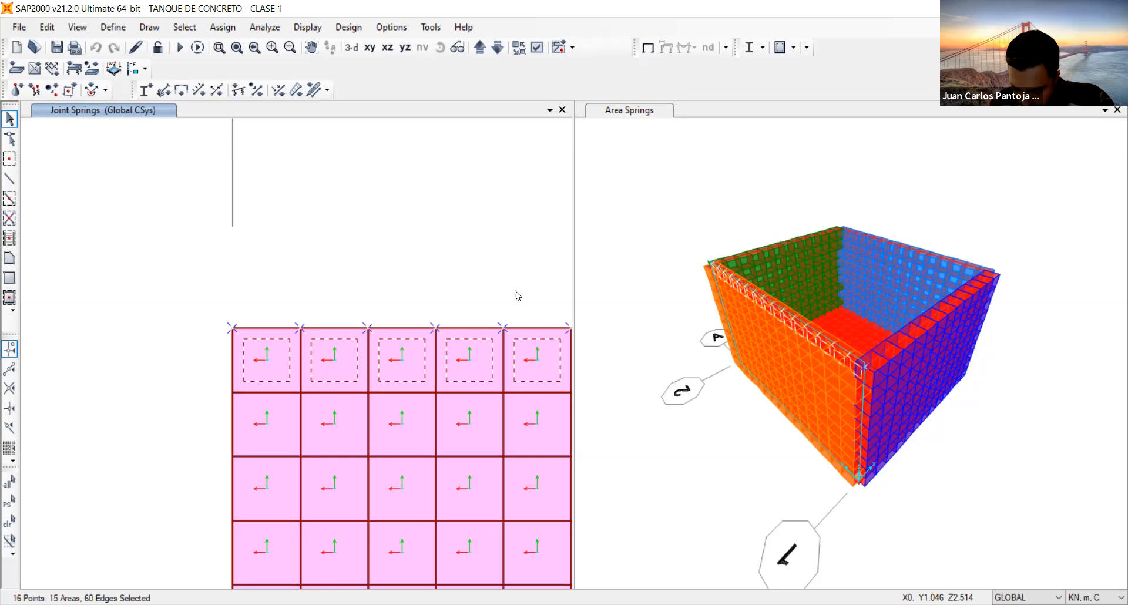
Step: Start an area surface pressure load for the selected shells with load pattern MUERTA 2 and the loaded face set to Edge
{"action": "left_click", "coordinate": [223, 27]}
{"action": "mouse_move", "coordinate": [310, 131]}
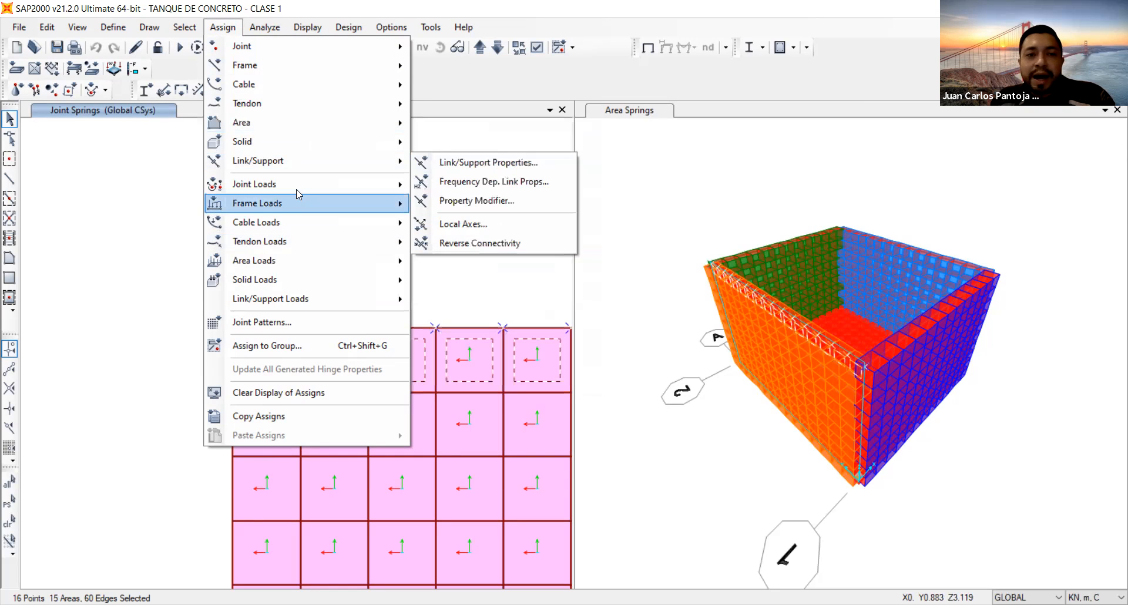
{"action": "mouse_move", "coordinate": [300, 254]}
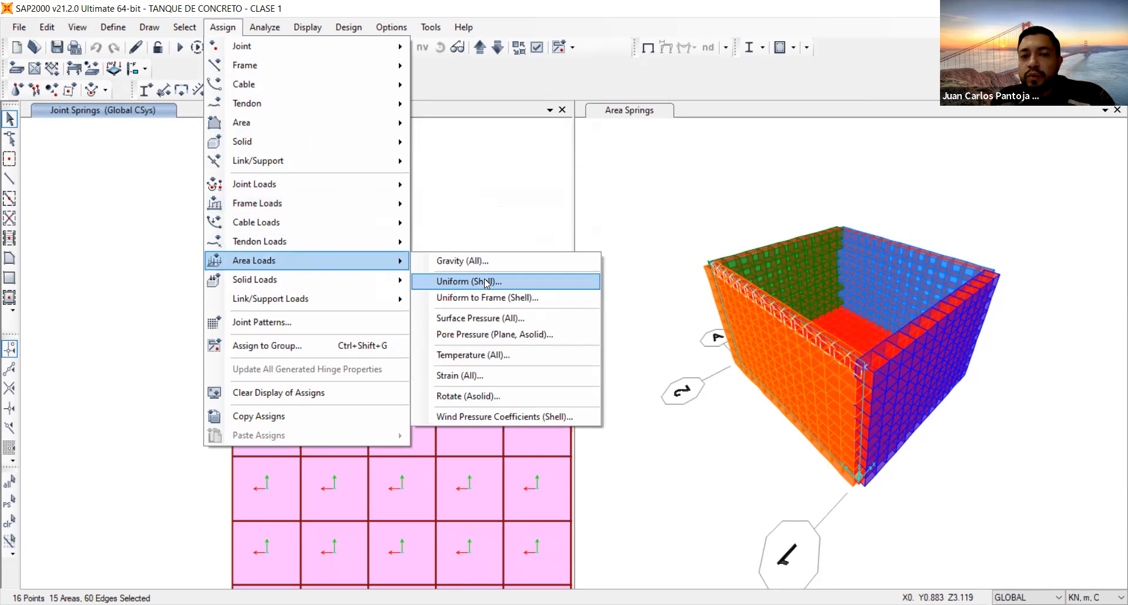
{"action": "left_click", "coordinate": [472, 320]}
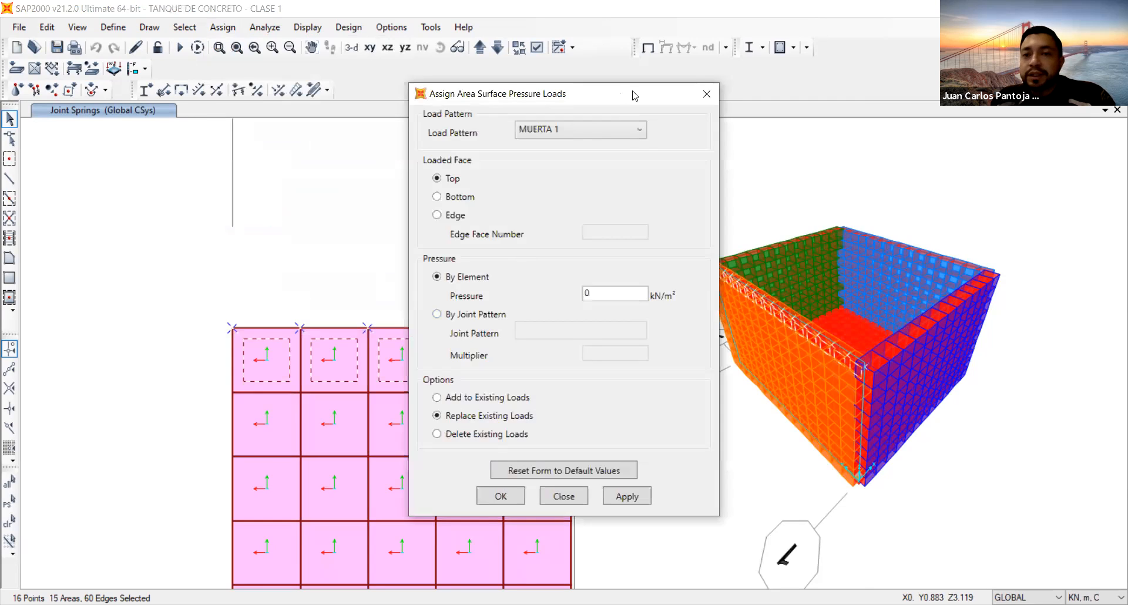
{"action": "left_click_drag", "start_coordinate": [635, 95], "coordinate": [897, 112]}
{"action": "left_click", "coordinate": [865, 144]}
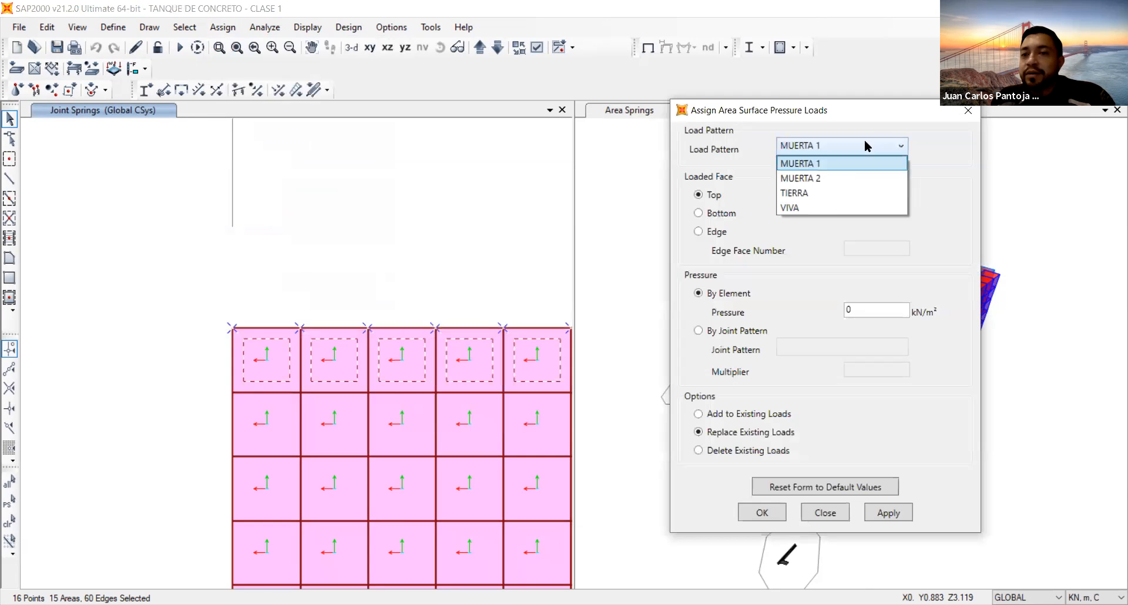
{"action": "left_click", "coordinate": [831, 178]}
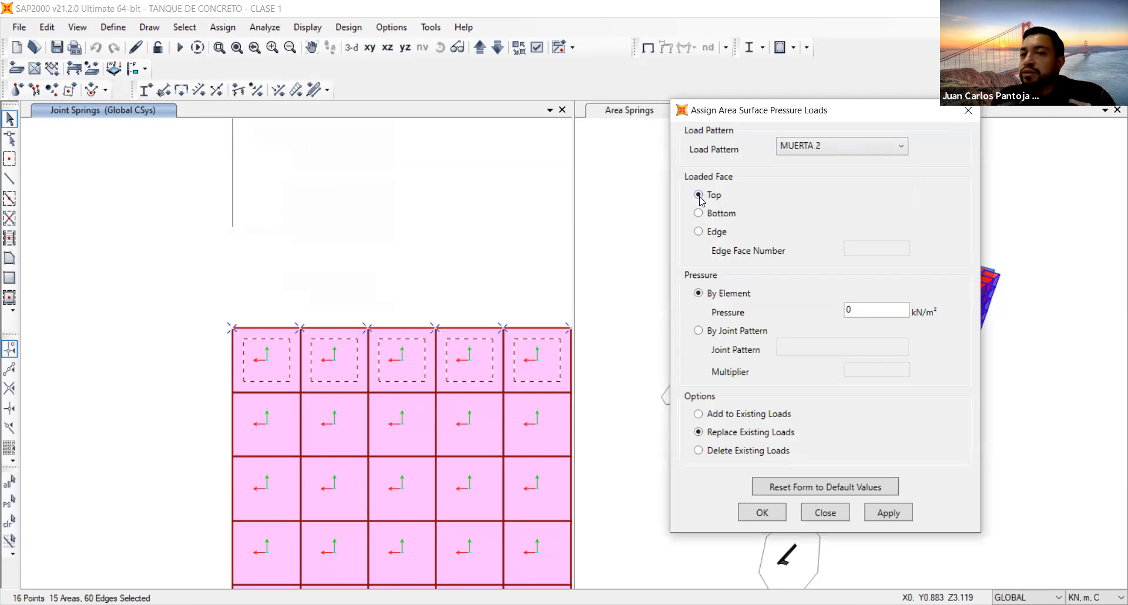
{"action": "left_click", "coordinate": [698, 232]}
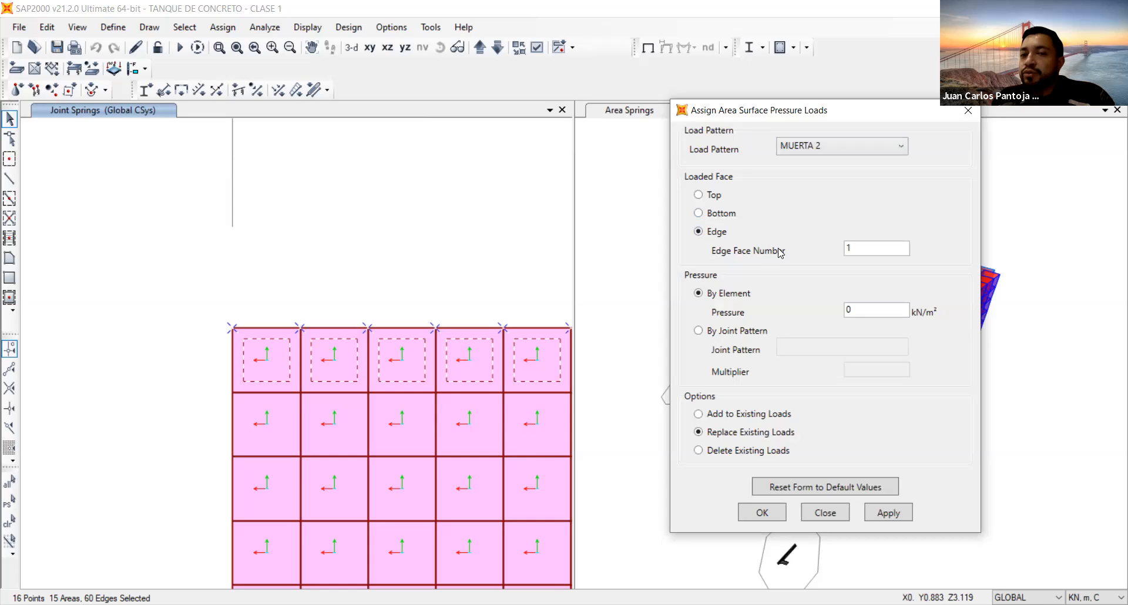
{"action": "double_click", "coordinate": [866, 246]}
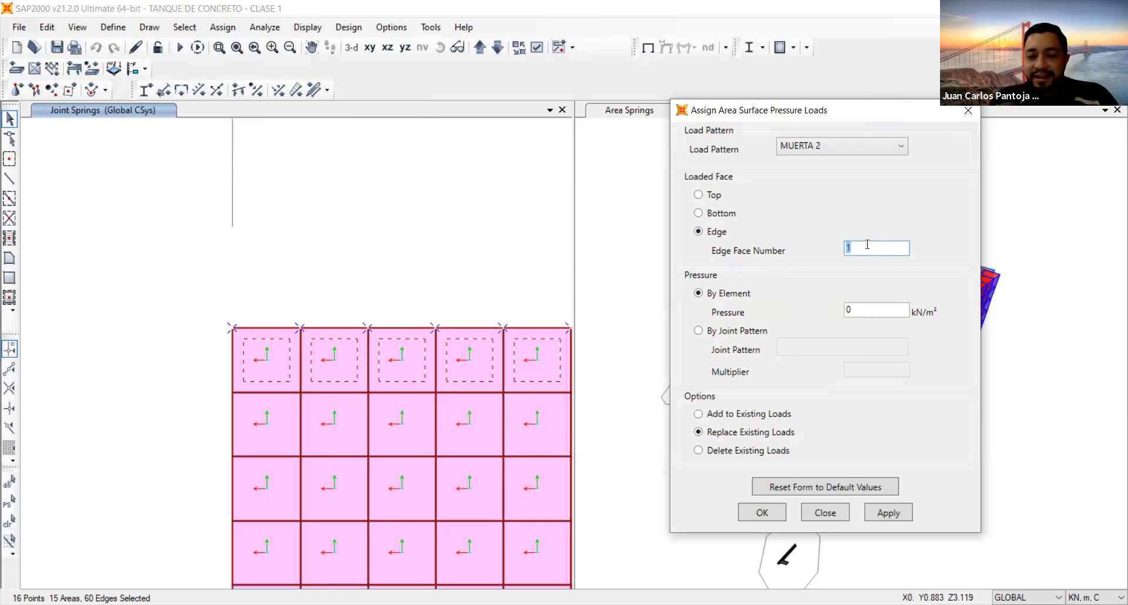
Step: Open the help for area surface pressure loads and look for how the loaded face is specified
{"action": "key", "text": "F1"}
{"action": "scroll", "coordinate": [447, 279], "scroll_direction": "down", "scroll_amount": 10}
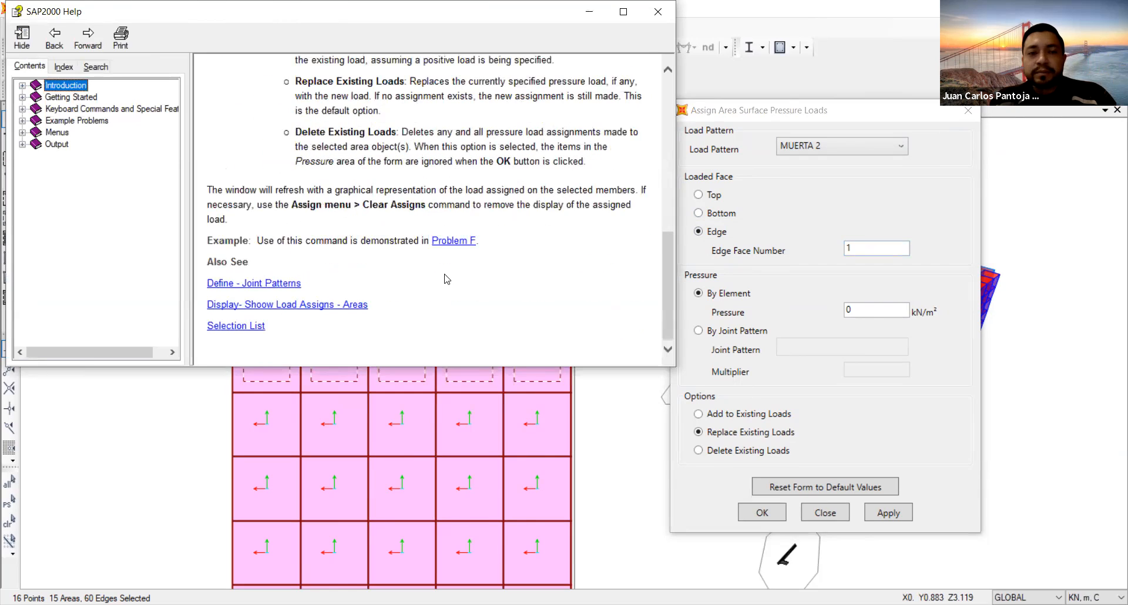
{"action": "scroll", "coordinate": [460, 268], "scroll_direction": "up", "scroll_amount": 7}
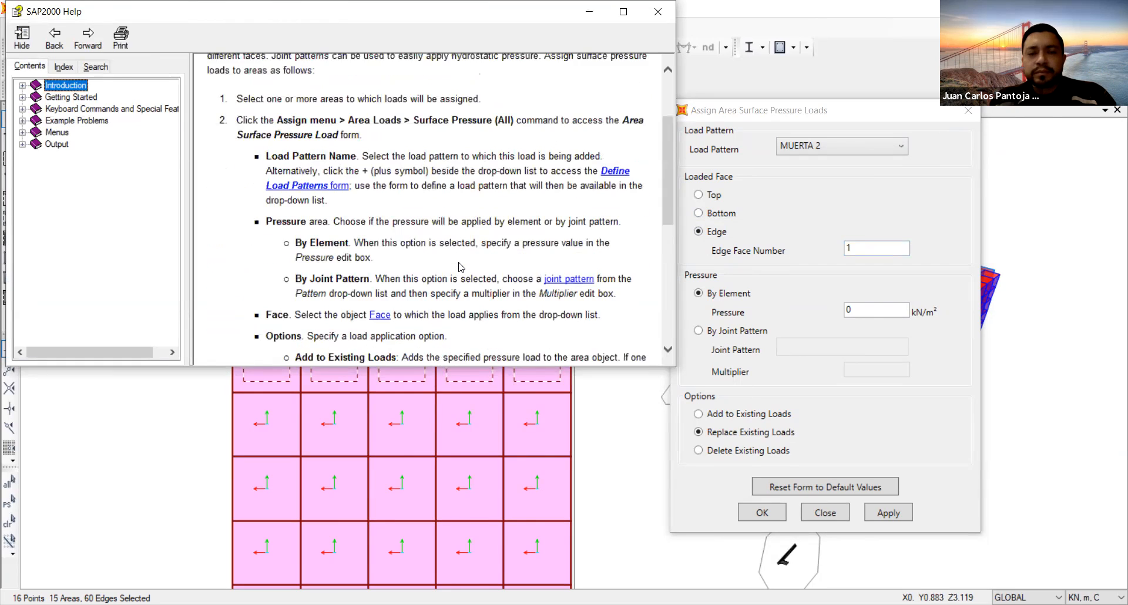
{"action": "scroll", "coordinate": [461, 267], "scroll_direction": "down", "scroll_amount": 7}
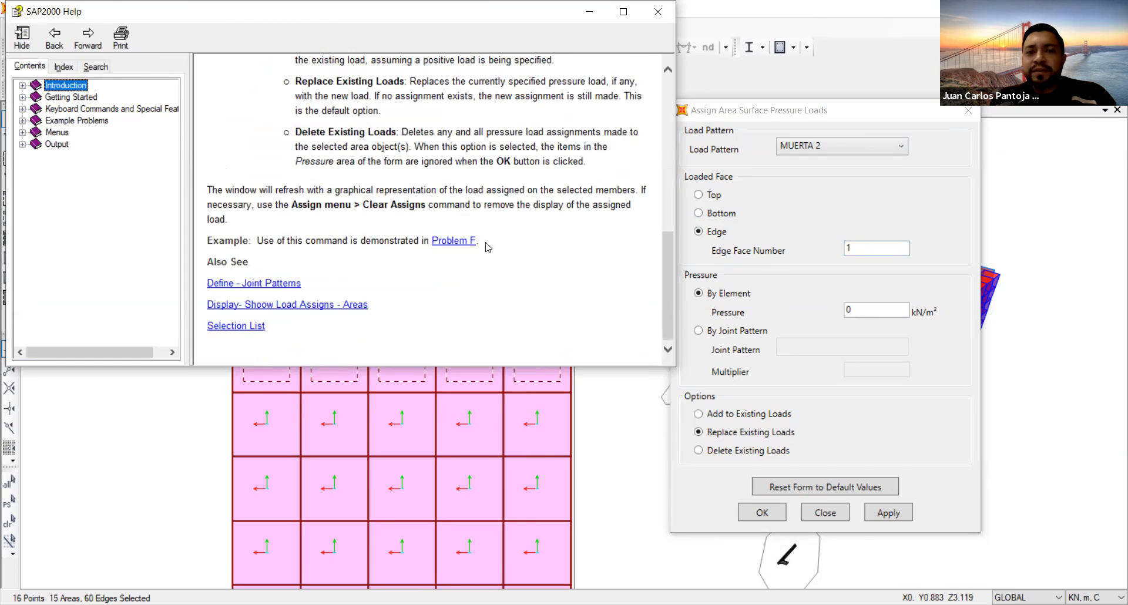
Step: Look through the linked help topics on area load display, pore pressure and joint patterns for a definition of edge faces
{"action": "left_click", "coordinate": [257, 306]}
{"action": "scroll", "coordinate": [419, 222], "scroll_direction": "down", "scroll_amount": 4}
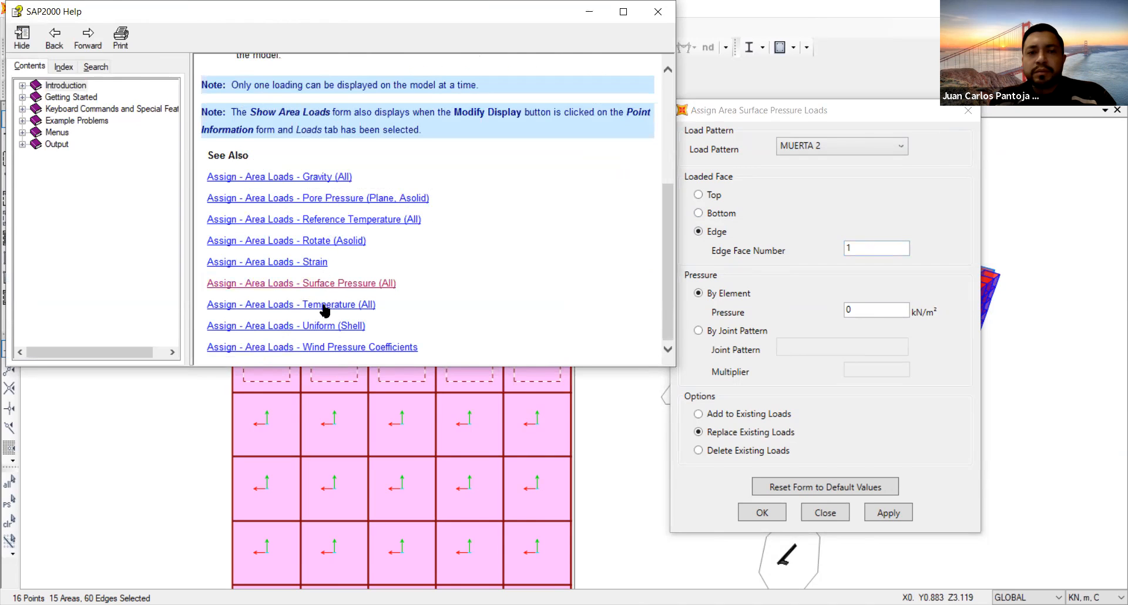
{"action": "scroll", "coordinate": [393, 197], "scroll_direction": "up", "scroll_amount": 4}
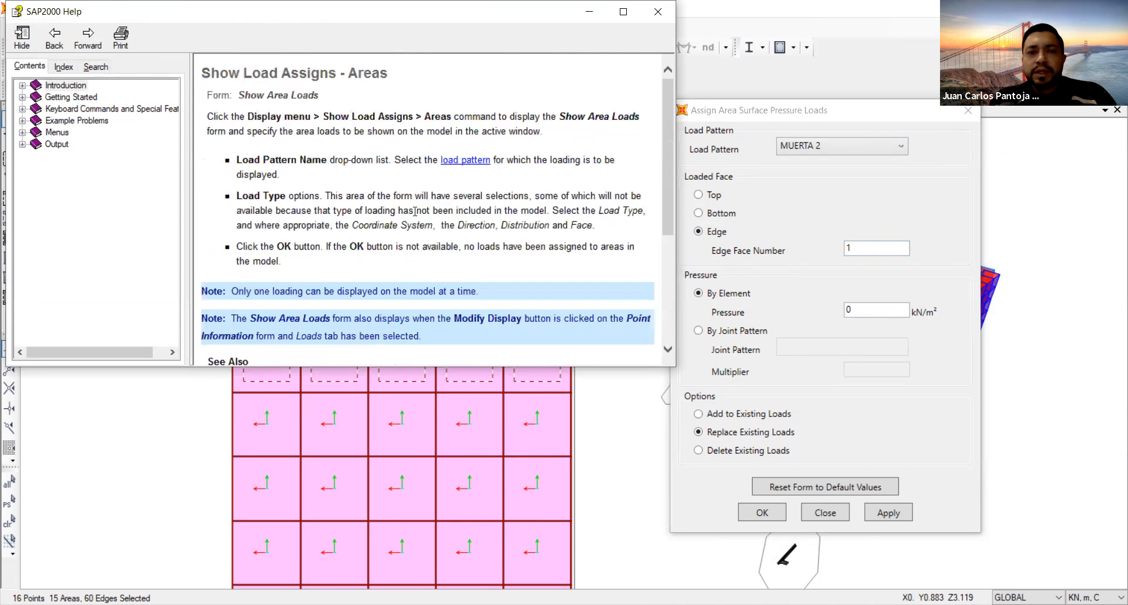
{"action": "scroll", "coordinate": [415, 212], "scroll_direction": "down", "scroll_amount": 5}
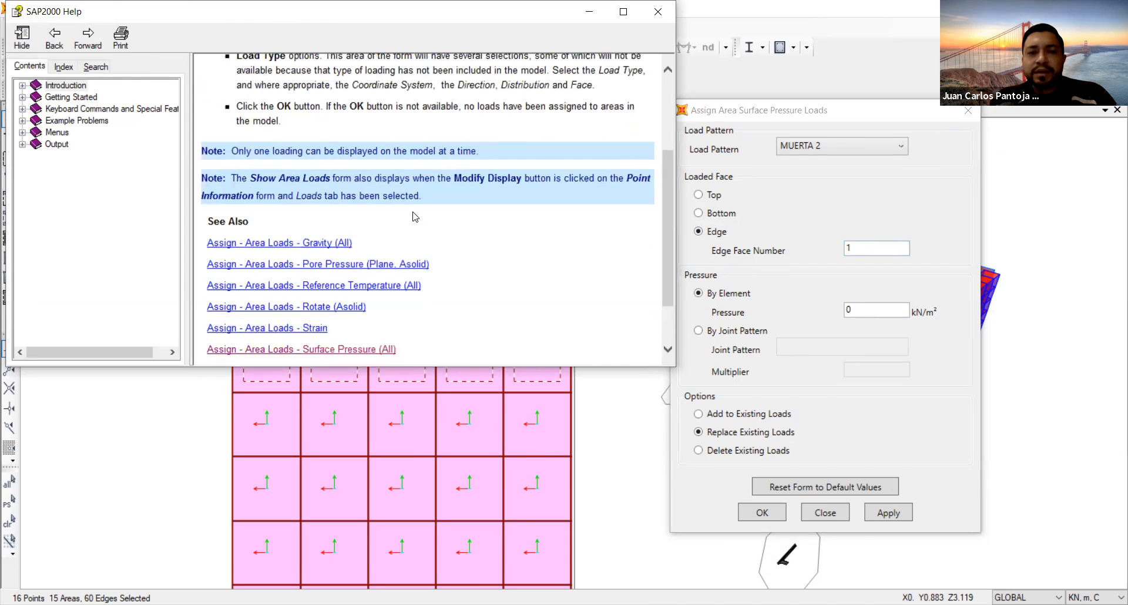
{"action": "scroll", "coordinate": [415, 217], "scroll_direction": "down", "scroll_amount": 2}
{"action": "scroll", "coordinate": [357, 266], "scroll_direction": "up", "scroll_amount": 3}
{"action": "scroll", "coordinate": [357, 266], "scroll_direction": "up", "scroll_amount": 4}
{"action": "scroll", "coordinate": [347, 268], "scroll_direction": "down", "scroll_amount": 5}
{"action": "left_click", "coordinate": [343, 268]}
{"action": "scroll", "coordinate": [256, 292], "scroll_direction": "down", "scroll_amount": 12}
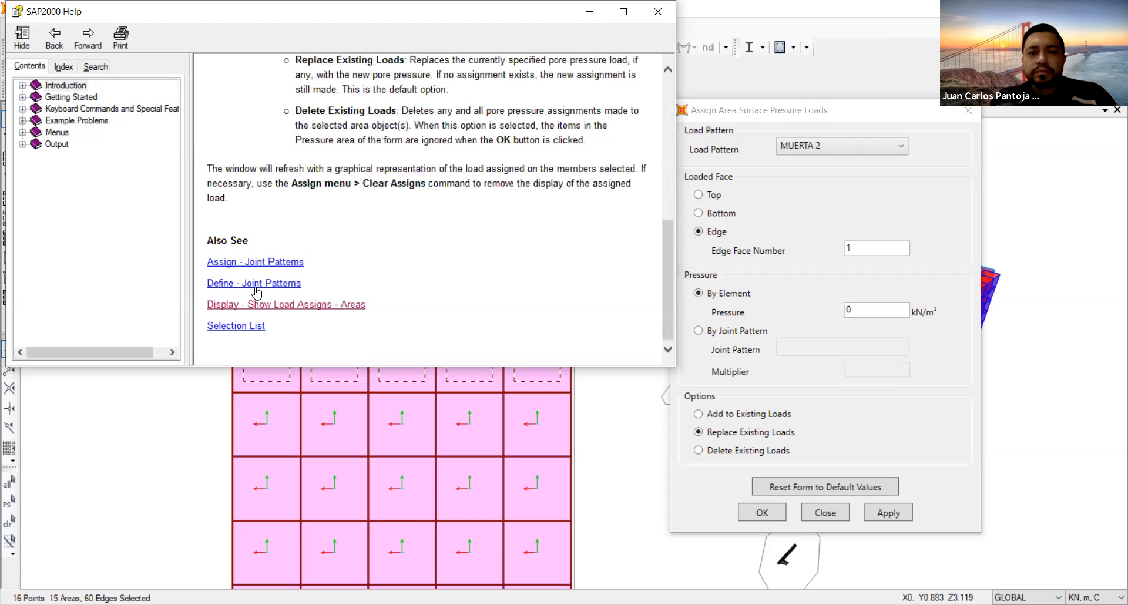
{"action": "left_click", "coordinate": [256, 285]}
{"action": "scroll", "coordinate": [353, 235], "scroll_direction": "down", "scroll_amount": 3}
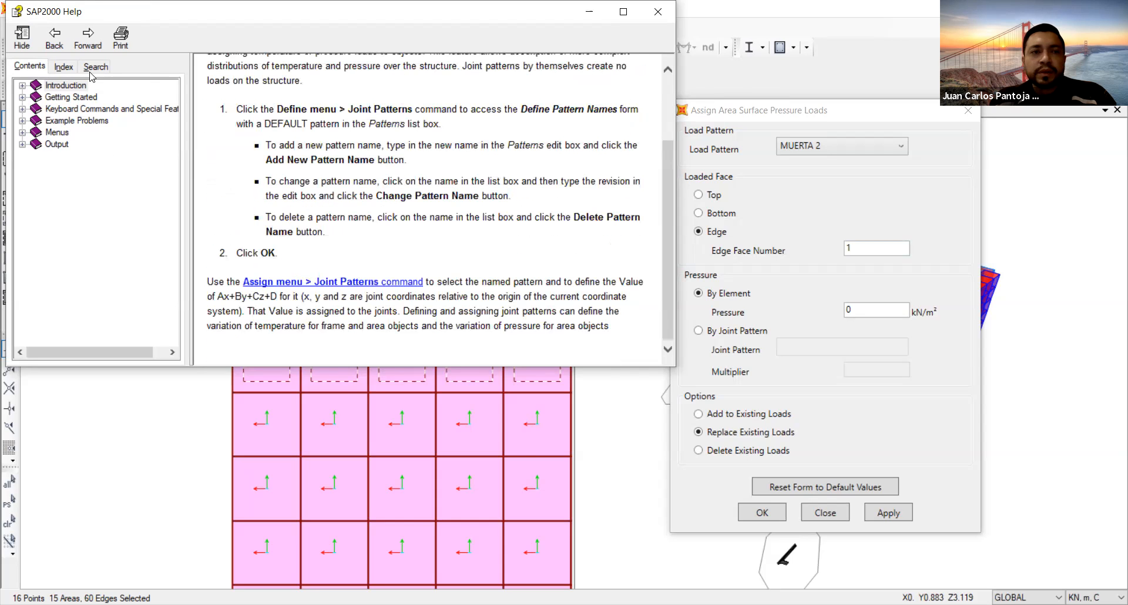
Step: Look up the keyword CONVENTIO in the help index and clear it
{"action": "left_click", "coordinate": [63, 67]}
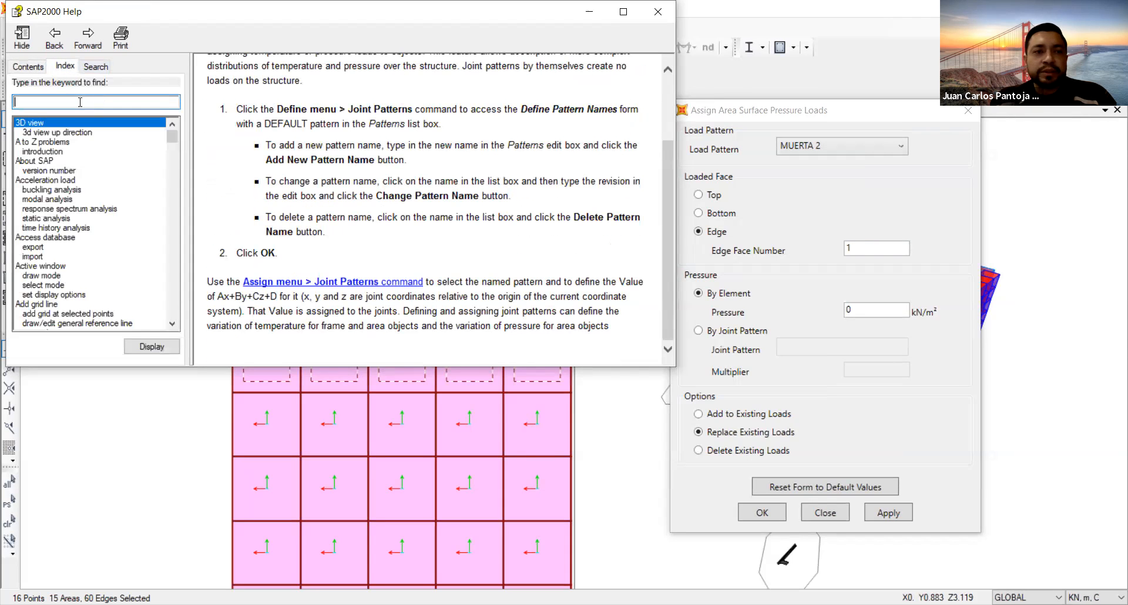
{"action": "type", "text": "CONVENTIO"}
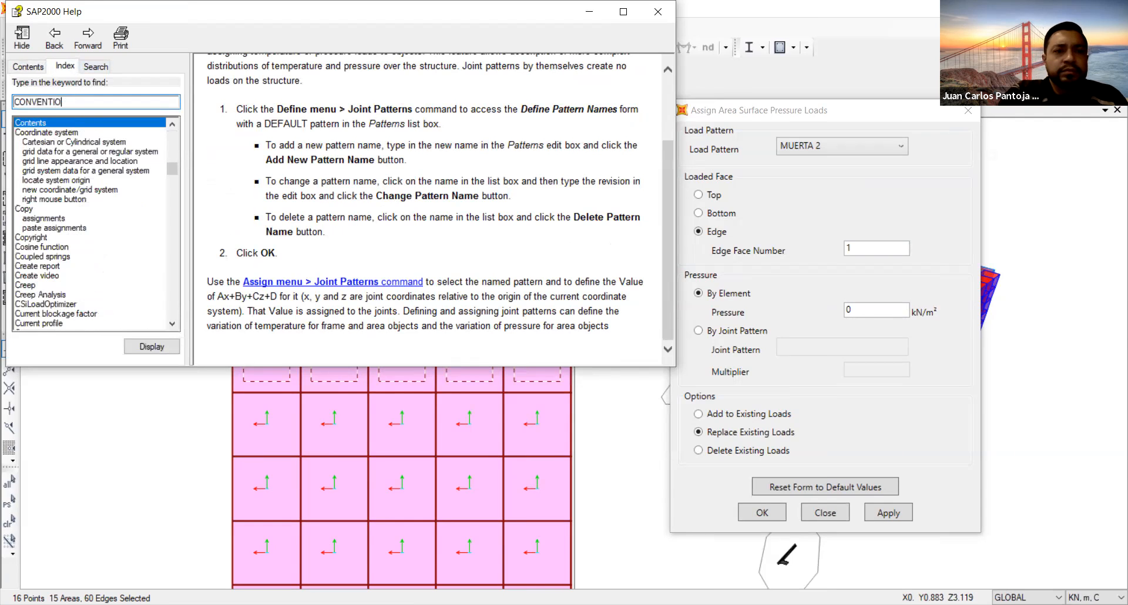
{"action": "key", "text": "BackSpace"}
{"action": "key", "text": "BackSpace"}
{"action": "key", "text": "BackSpace"}
{"action": "key", "text": "BackSpace"}
{"action": "key", "text": "BackSpace"}
{"action": "key", "text": "BackSpace"}
{"action": "key", "text": "BackSpace"}
{"action": "key", "text": "BackSpace"}
{"action": "key", "text": "BackSpace"}
Step: Look up FOR in the help index and open the Show Forces Stresses Shells topic listed under Forces/stresses
{"action": "type", "text": "FOR"}
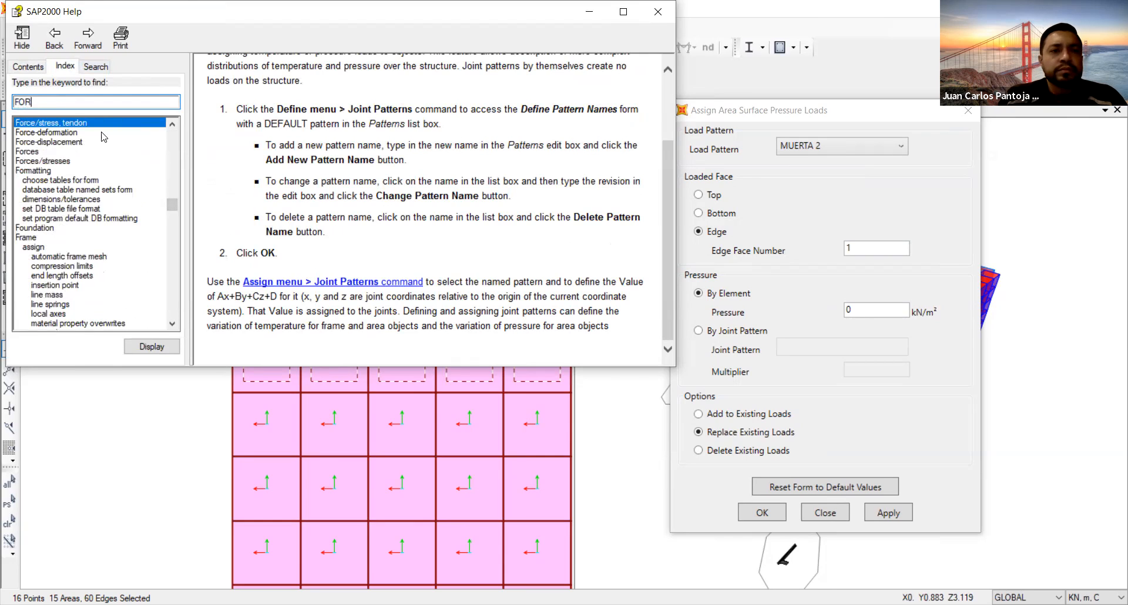
{"action": "double_click", "coordinate": [43, 161]}
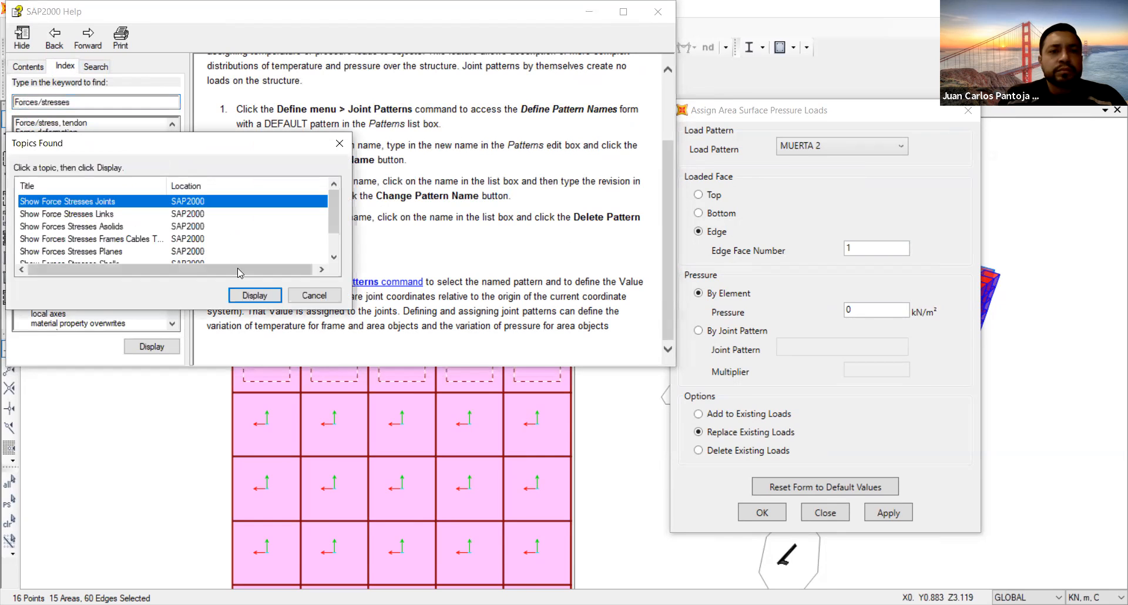
{"action": "scroll", "coordinate": [124, 246], "scroll_direction": "down", "scroll_amount": 1}
{"action": "left_click", "coordinate": [120, 244]}
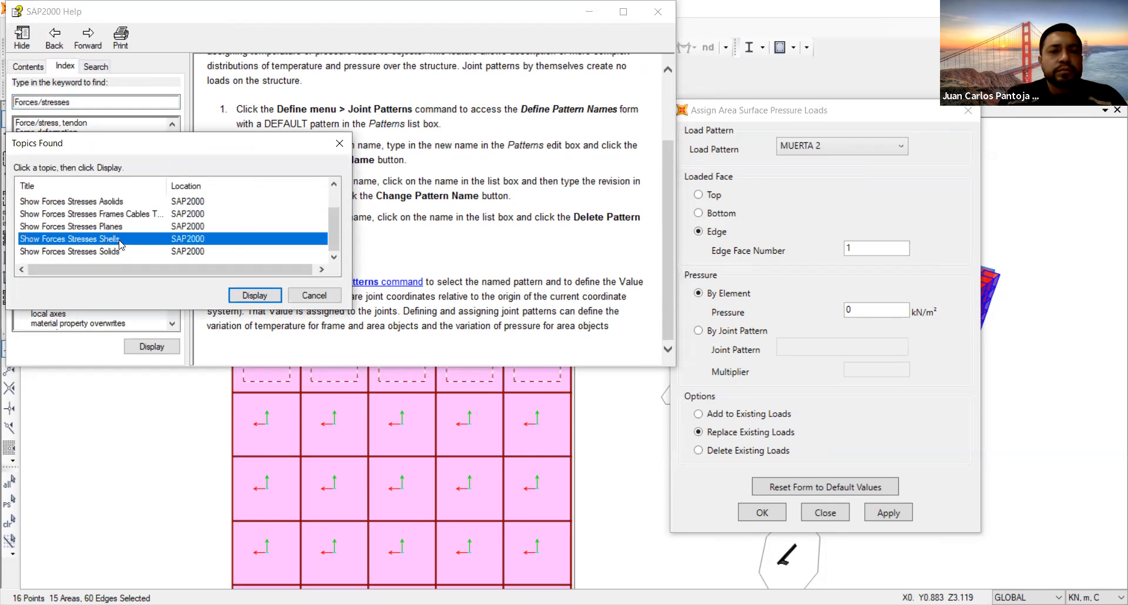
{"action": "double_click", "coordinate": [120, 244]}
Step: Open the linked Shell Element Internal Forces/Stresses Output Convention topic and examine its diagram of element faces and local axes
{"action": "scroll", "coordinate": [411, 244], "scroll_direction": "down", "scroll_amount": 10}
{"action": "scroll", "coordinate": [411, 244], "scroll_direction": "down", "scroll_amount": 15}
{"action": "scroll", "coordinate": [411, 243], "scroll_direction": "down", "scroll_amount": 5}
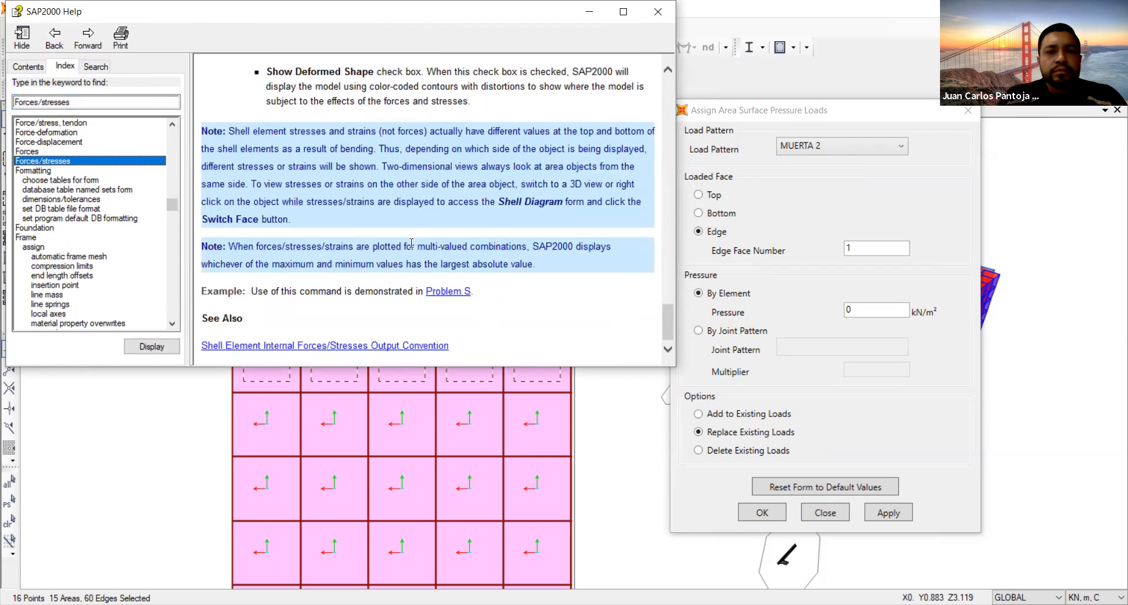
{"action": "left_click", "coordinate": [393, 347]}
{"action": "scroll", "coordinate": [413, 293], "scroll_direction": "down", "scroll_amount": 2}
{"action": "scroll", "coordinate": [412, 293], "scroll_direction": "up", "scroll_amount": 2}
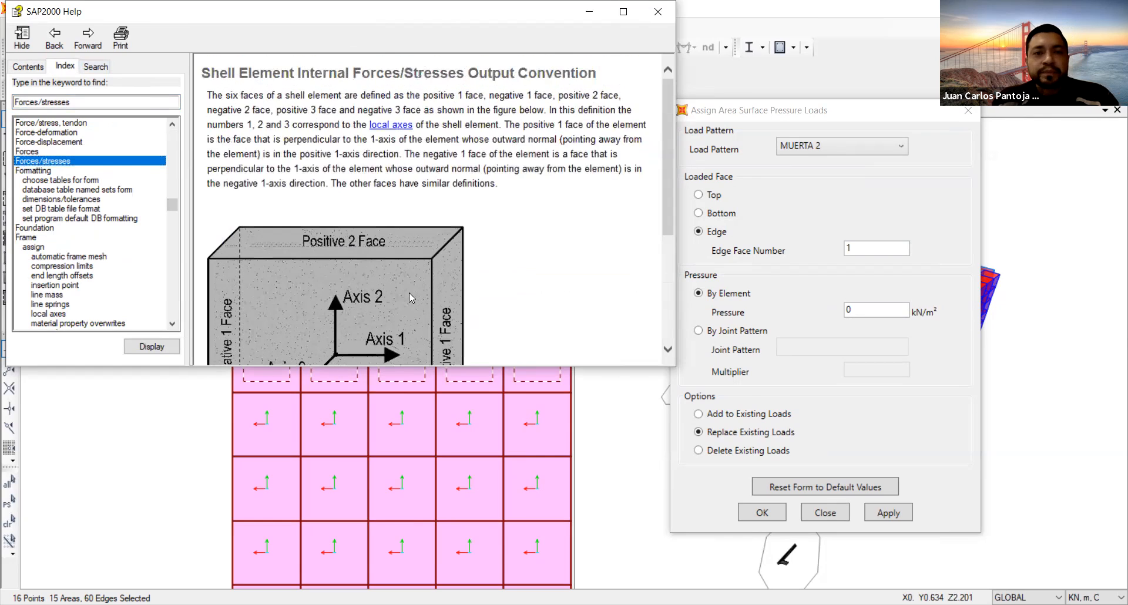
{"action": "scroll", "coordinate": [411, 298], "scroll_direction": "down", "scroll_amount": 3}
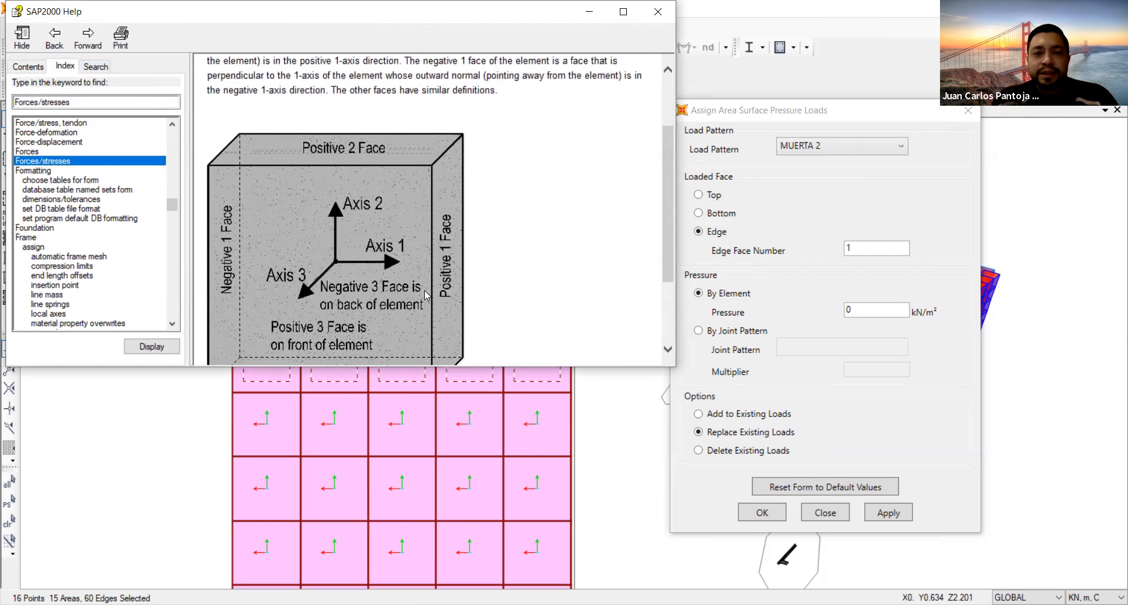
{"action": "scroll", "coordinate": [427, 295], "scroll_direction": "up", "scroll_amount": 1}
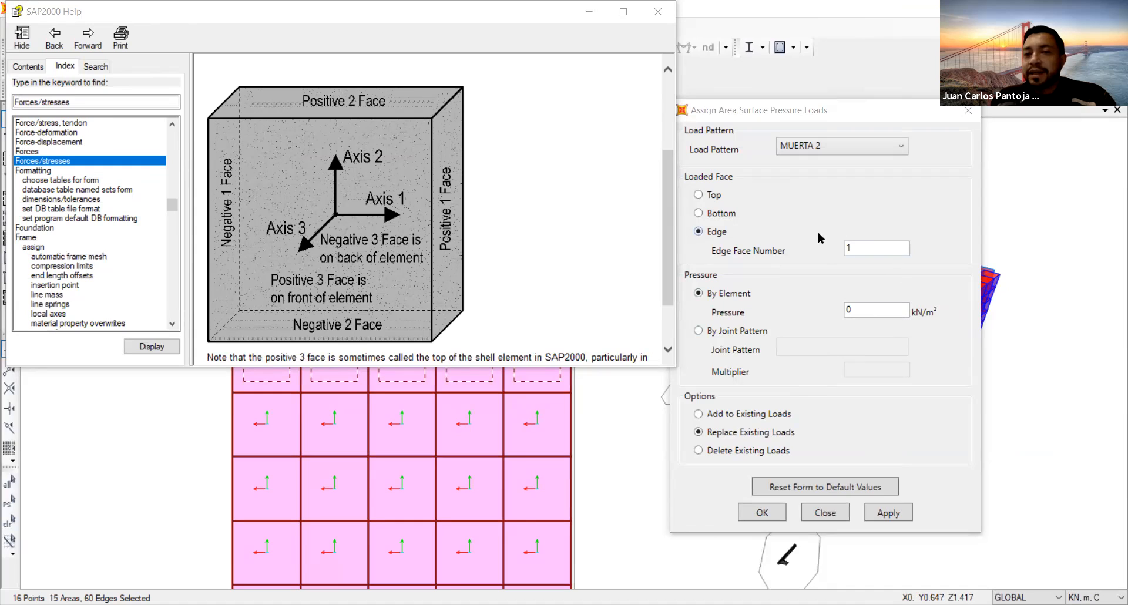
Step: Apply a 6 kN/m² edge pressure on face 2 of the selected grid A shells for MUERTA 2 and close the help
{"action": "double_click", "coordinate": [867, 248]}
{"action": "type", "text": "2"}
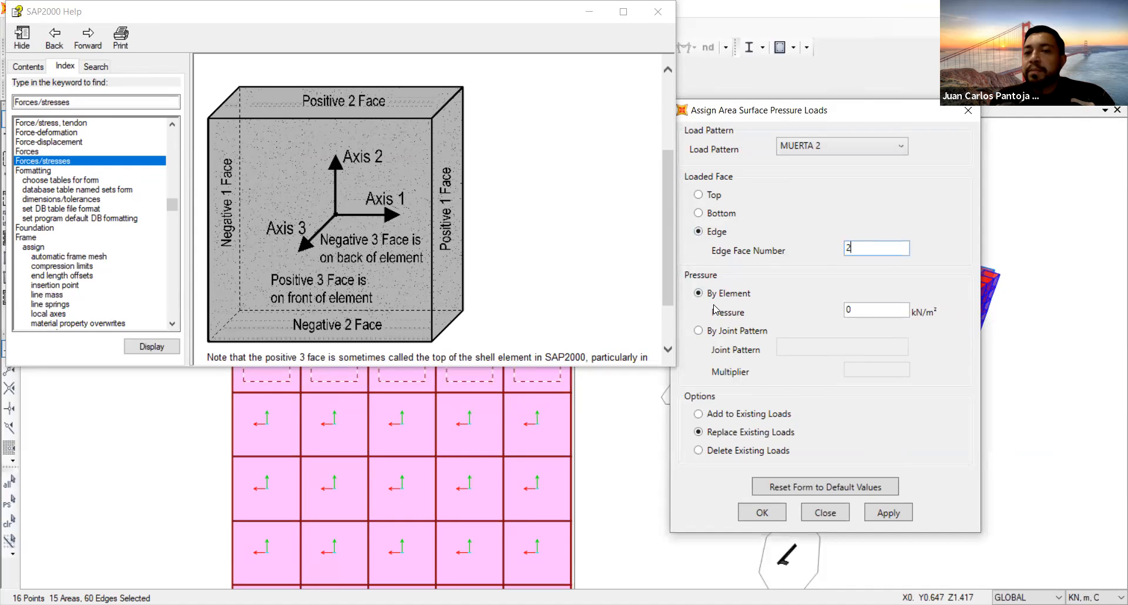
{"action": "double_click", "coordinate": [854, 310]}
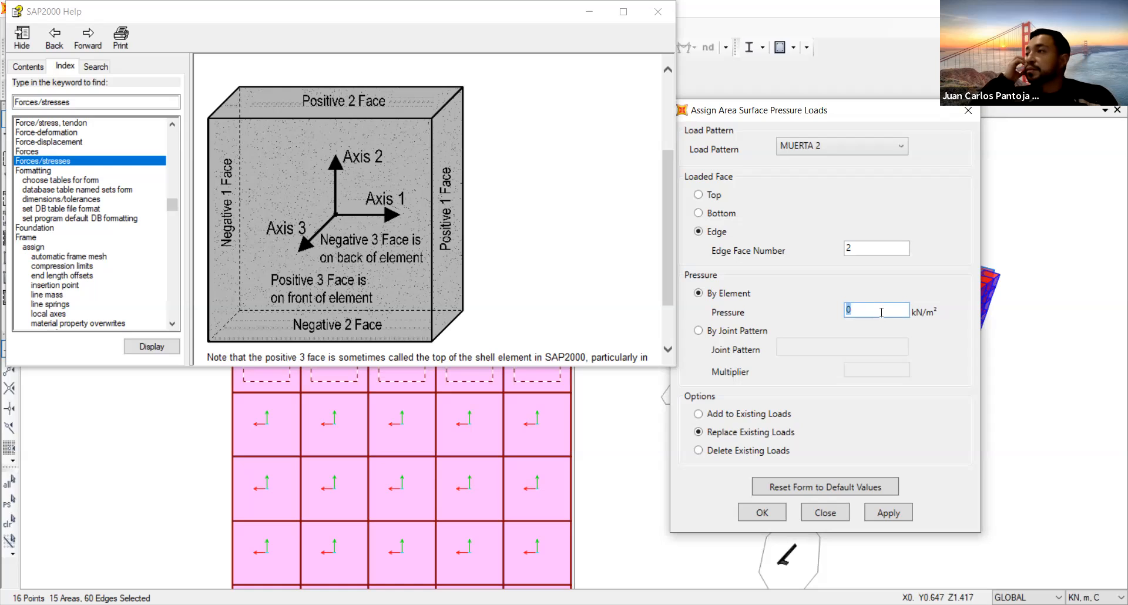
{"action": "type", "text": "6"}
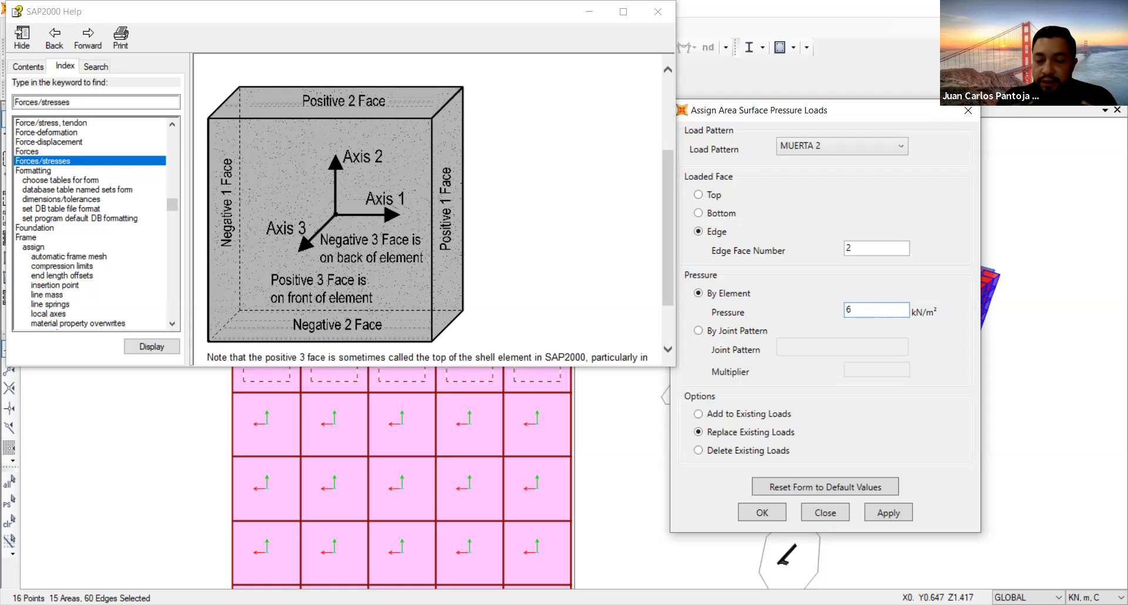
{"action": "left_click", "coordinate": [908, 515]}
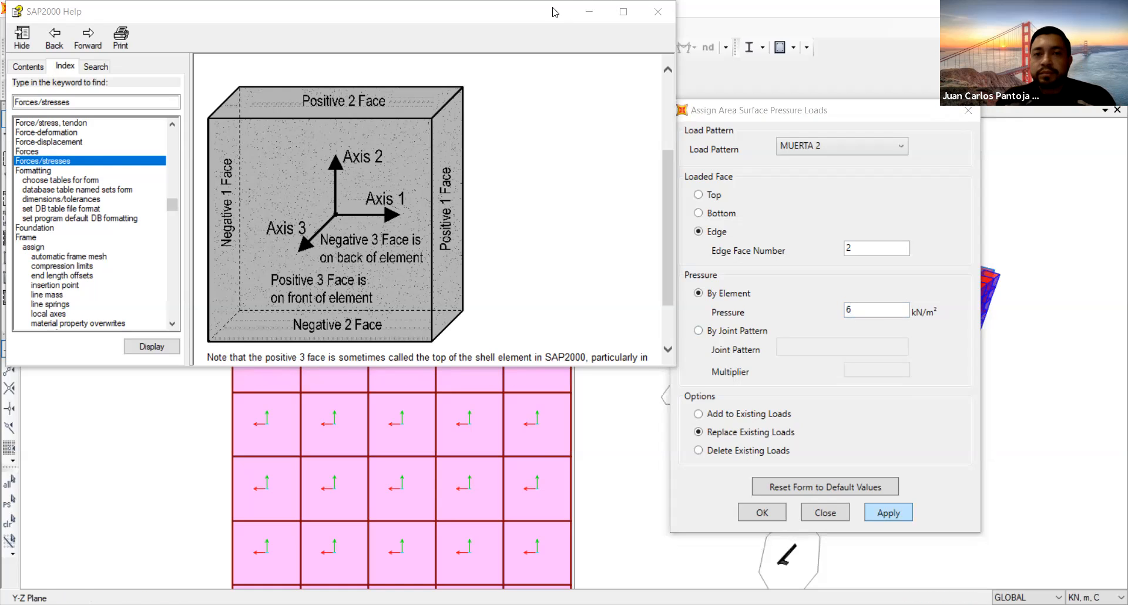
{"action": "left_click", "coordinate": [662, 17]}
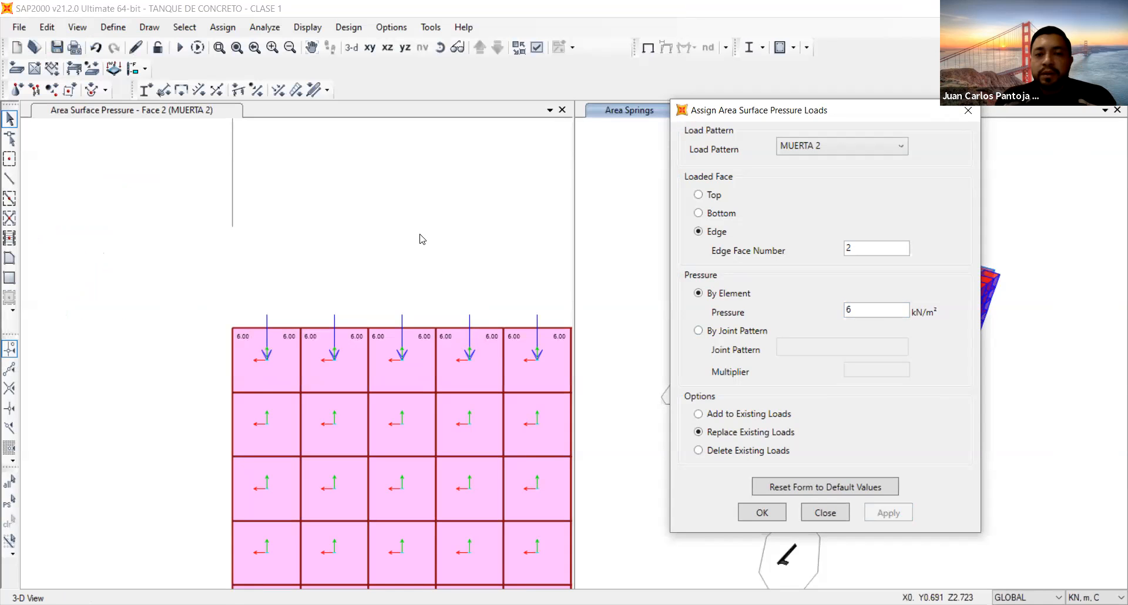
Step: Inspect the edge pressure arrows along the top of the grid A wall in the elevation and the 3D view
{"action": "left_click", "coordinate": [450, 304]}
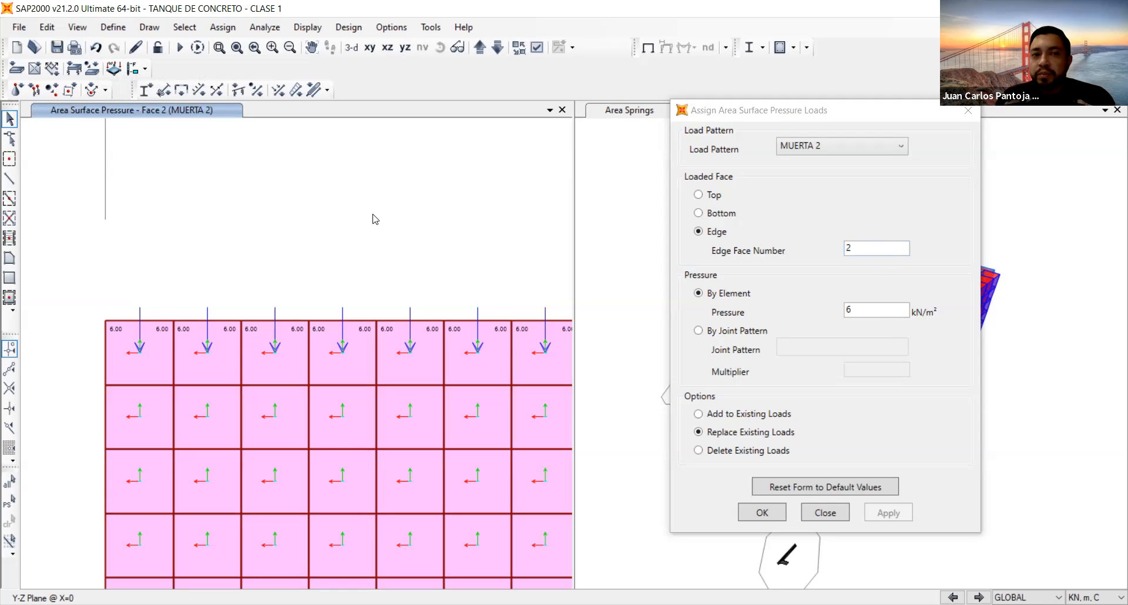
{"action": "left_click", "coordinate": [353, 48]}
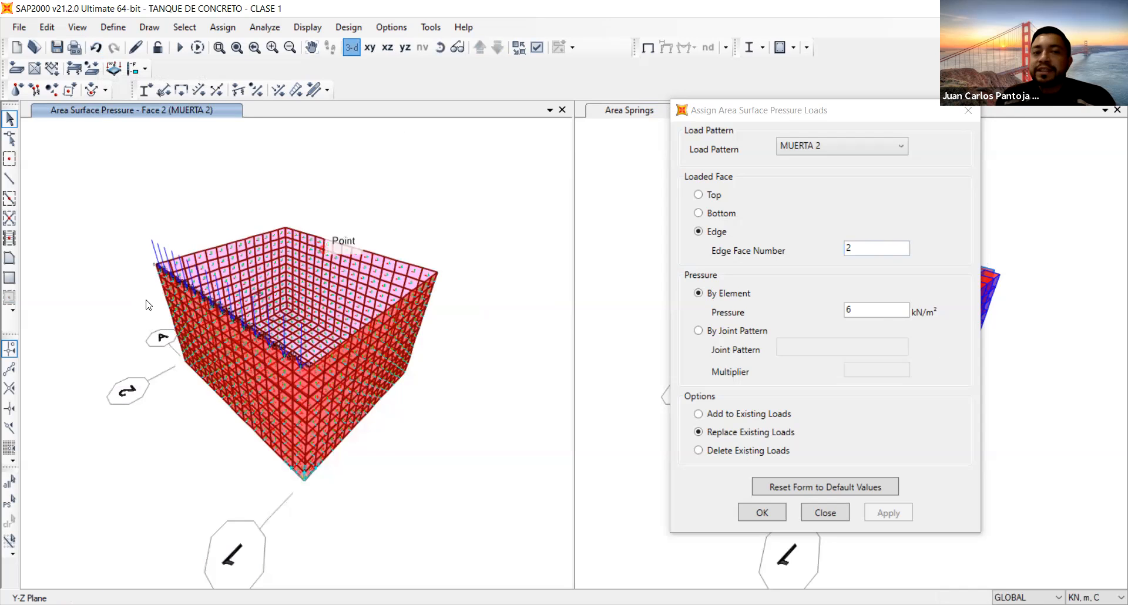
{"action": "scroll", "coordinate": [459, 226], "scroll_direction": "up", "scroll_amount": 4}
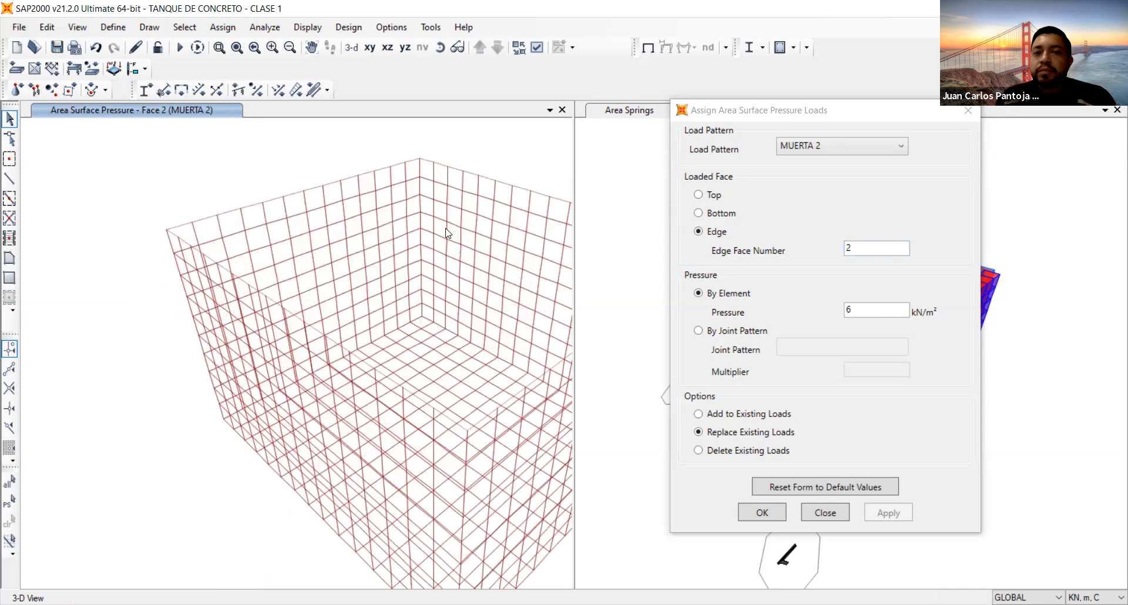
{"action": "middle_click_drag", "start_coordinate": [347, 251], "coordinate": [237, 280]}
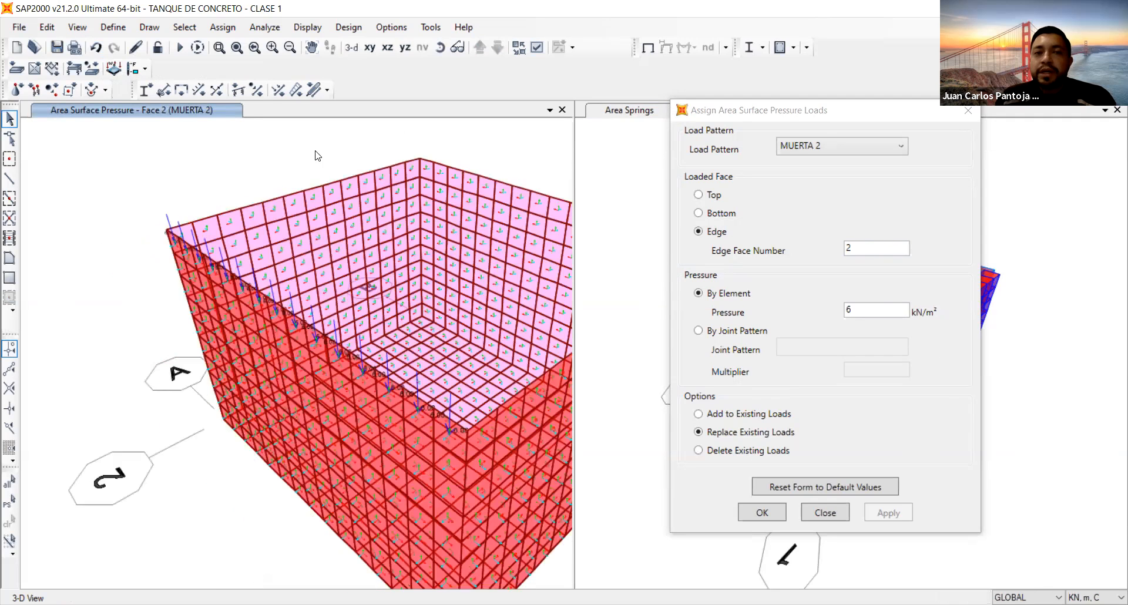
Step: Show the Y-Z elevation at grid B and select only the top row of shell elements of that wall
{"action": "left_click", "coordinate": [385, 49]}
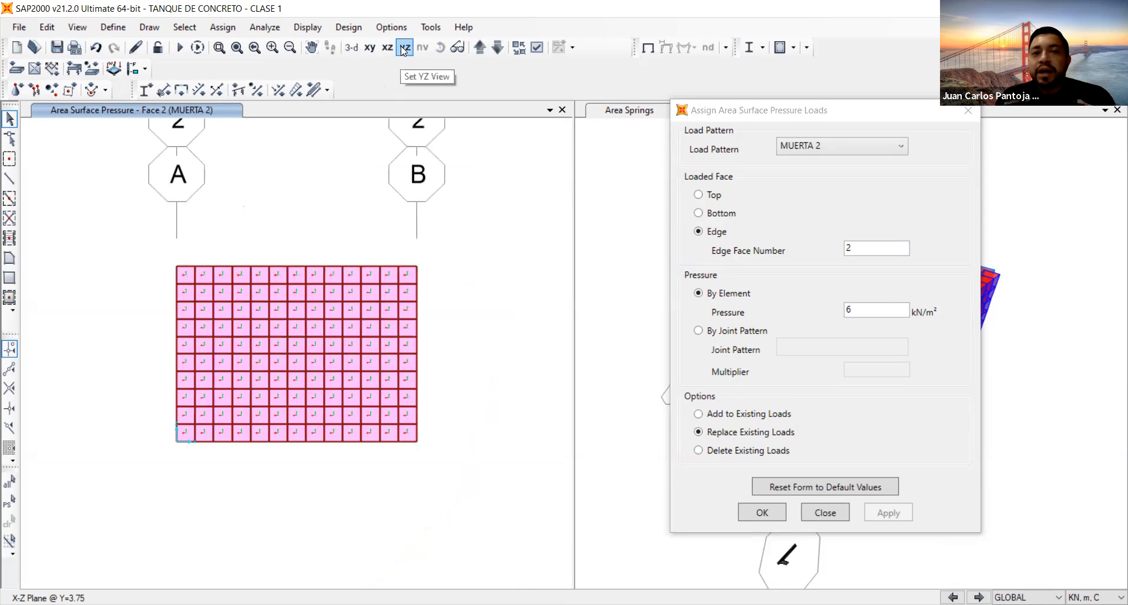
{"action": "left_click", "coordinate": [404, 48]}
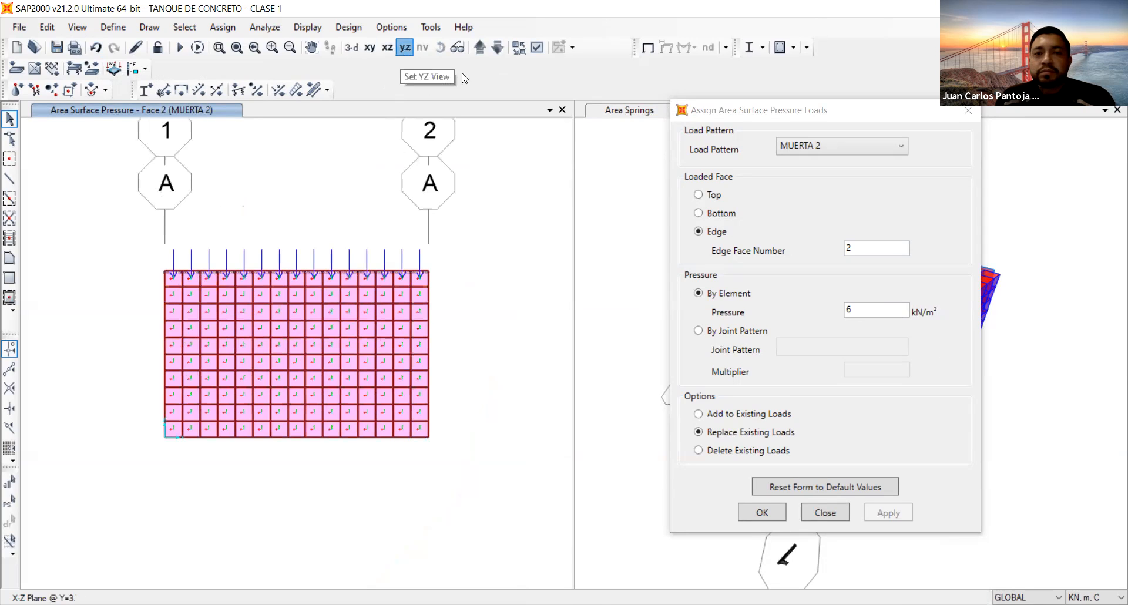
{"action": "left_click", "coordinate": [479, 48]}
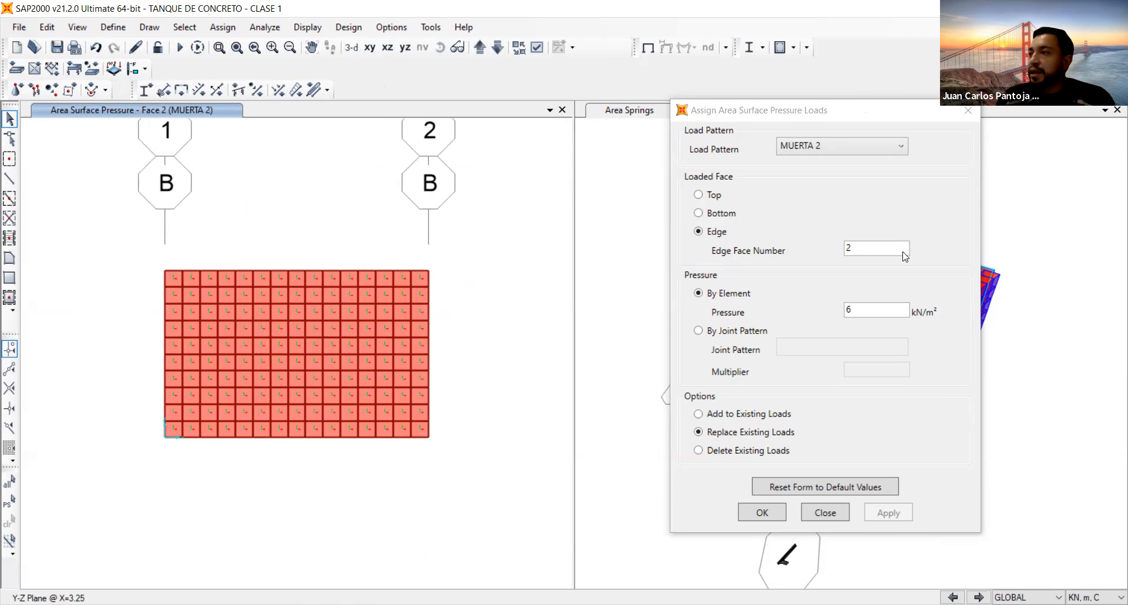
{"action": "left_click_drag", "start_coordinate": [871, 109], "coordinate": [574, 116]}
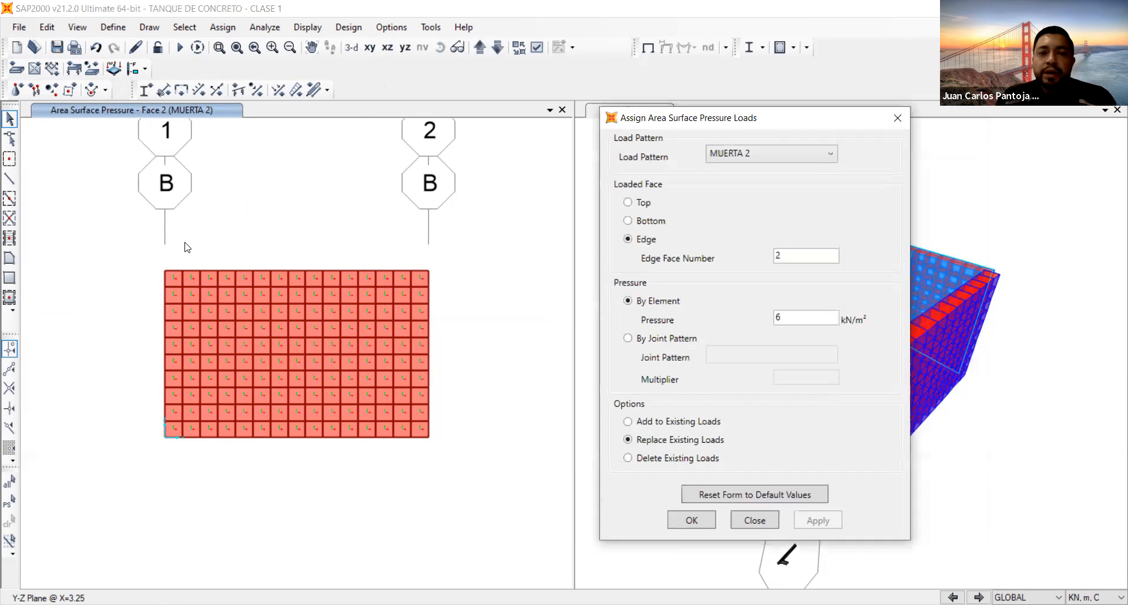
{"action": "scroll", "coordinate": [184, 244], "scroll_direction": "up", "scroll_amount": 5}
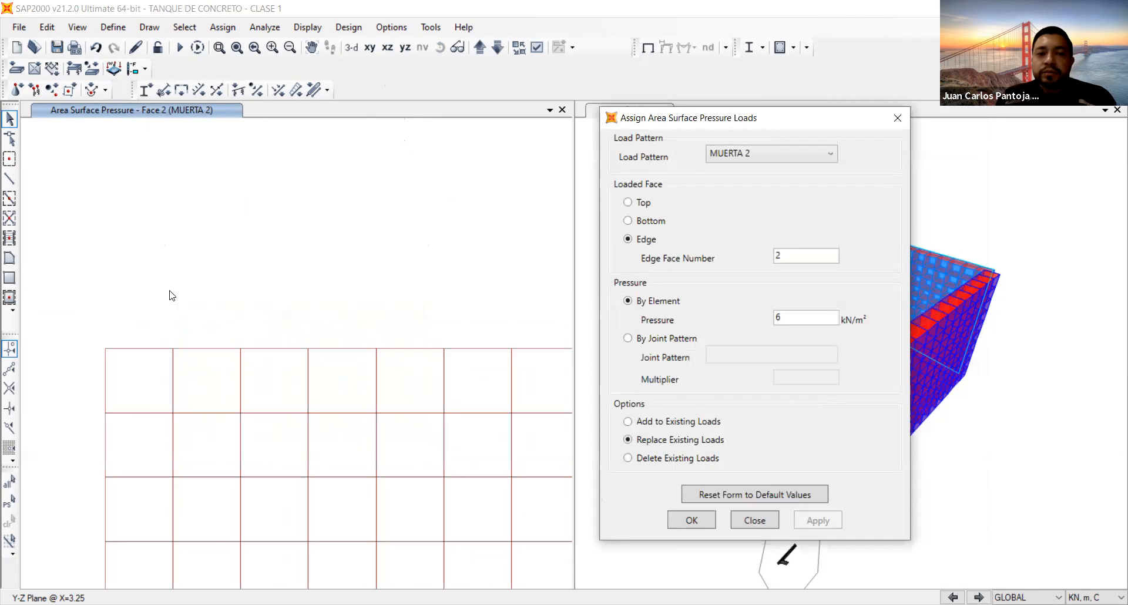
{"action": "left_click", "coordinate": [141, 406]}
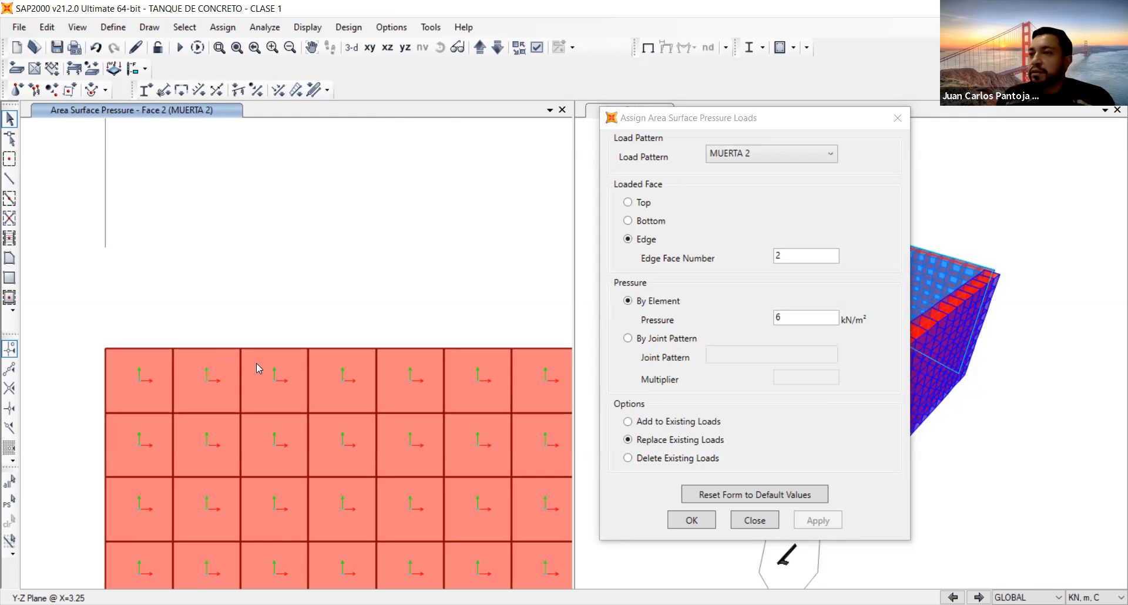
{"action": "scroll", "coordinate": [257, 363], "scroll_direction": "down", "scroll_amount": 2}
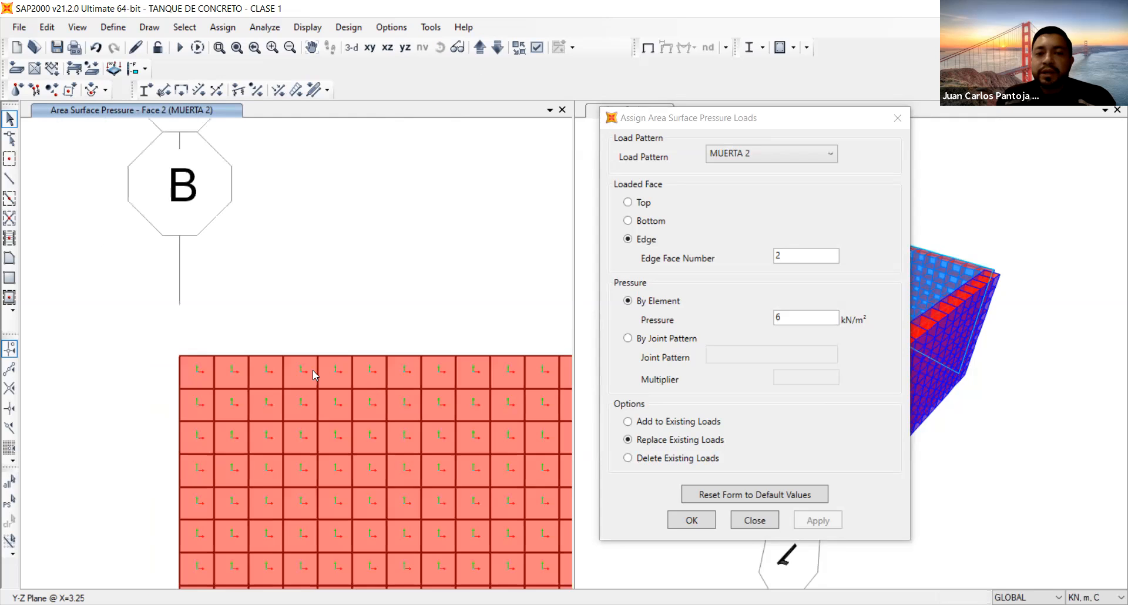
{"action": "middle_click_drag", "start_coordinate": [462, 400], "coordinate": [325, 382]}
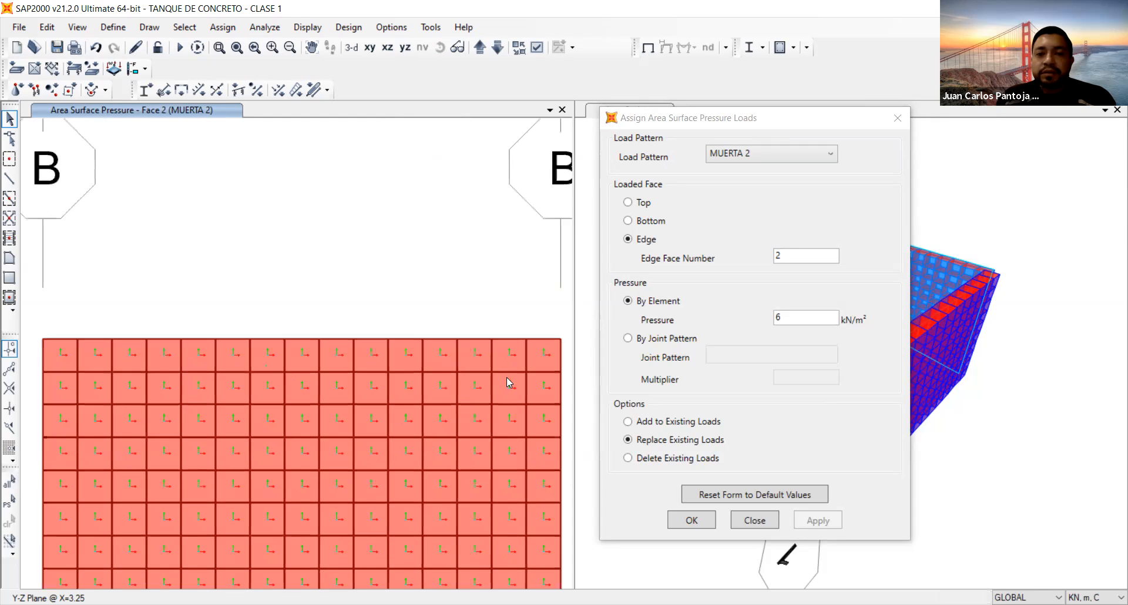
{"action": "left_click_drag", "start_coordinate": [570, 322], "coordinate": [39, 369]}
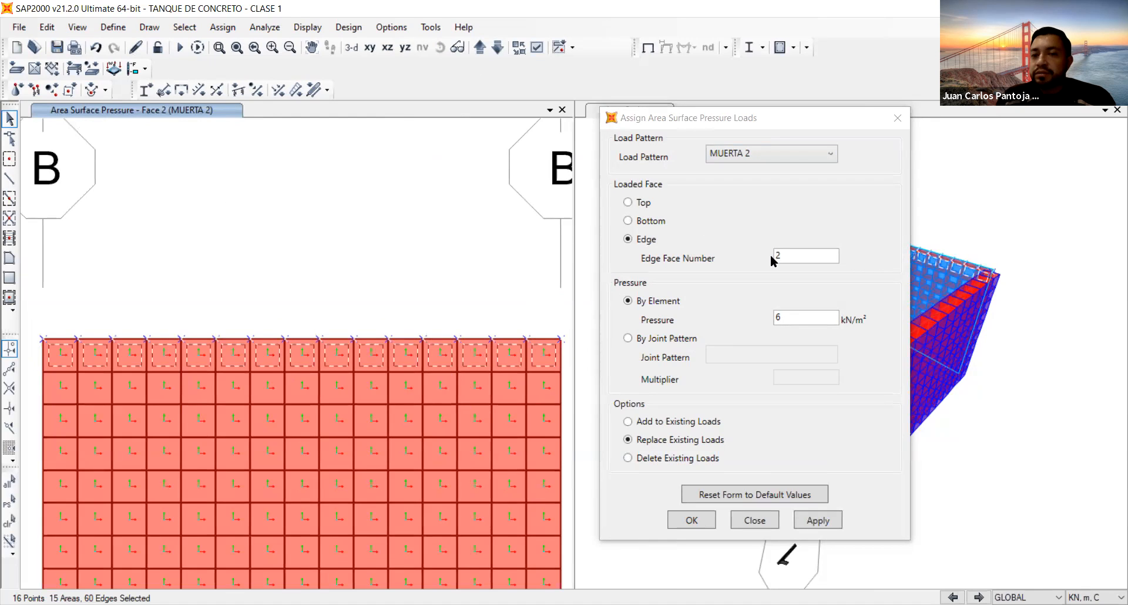
Step: Apply the 6 kN/m² MUERTA 2 edge pressure to the selected grid B shells with edge face number 4
{"action": "double_click", "coordinate": [801, 256]}
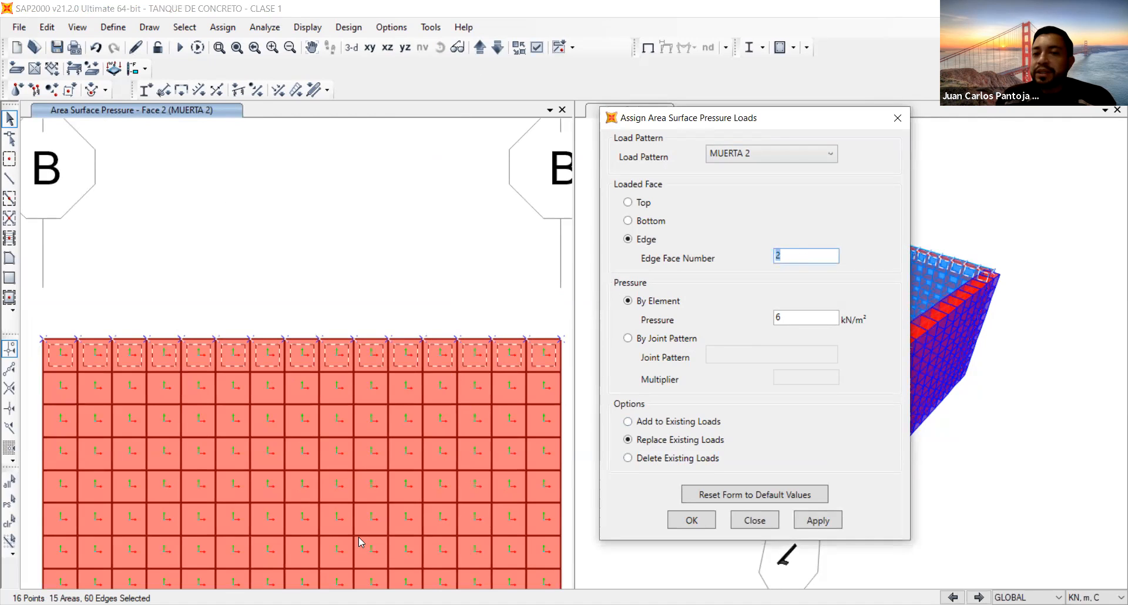
{"action": "type", "text": "4"}
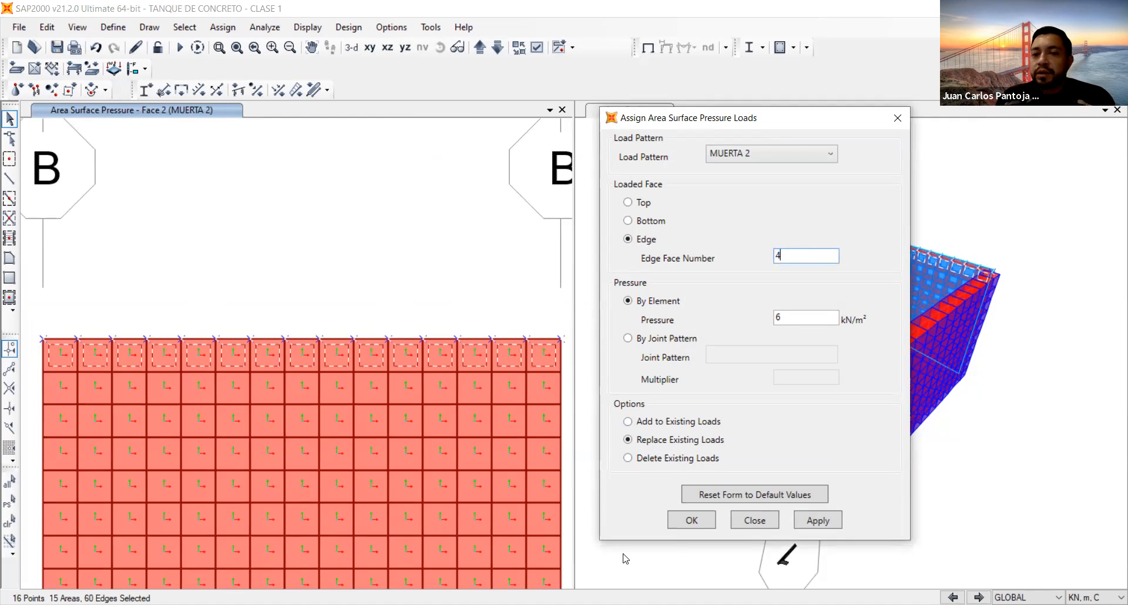
{"action": "left_click", "coordinate": [833, 525]}
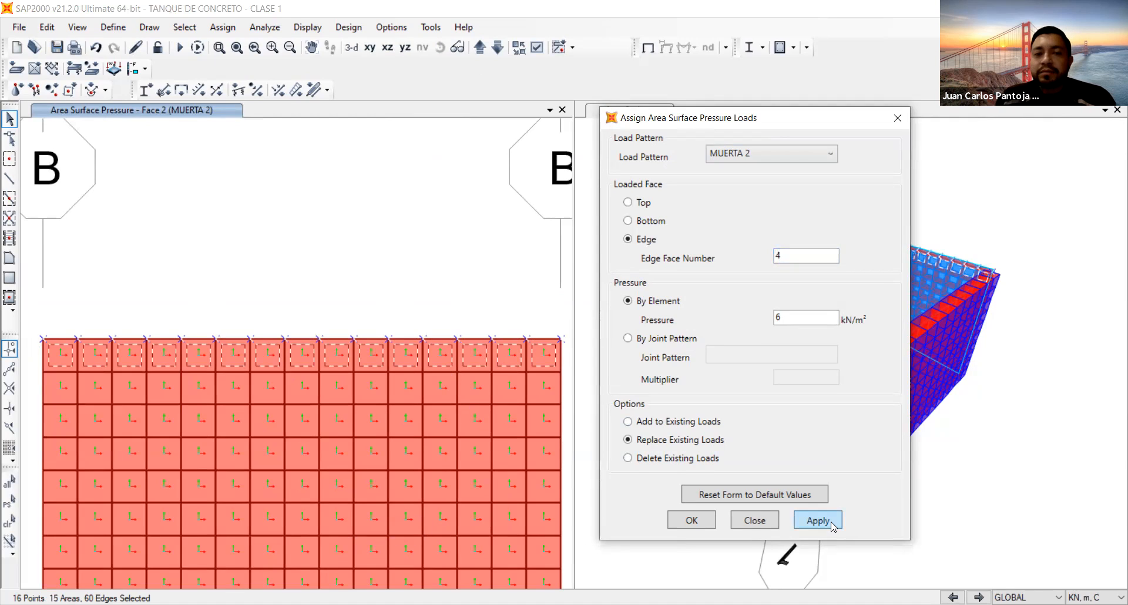
Step: Reselect the top row of grid B shells and try the 6 kN/m² MUERTA 2 pressure on edge face number 2, replacing existing loads
{"action": "left_click", "coordinate": [141, 344]}
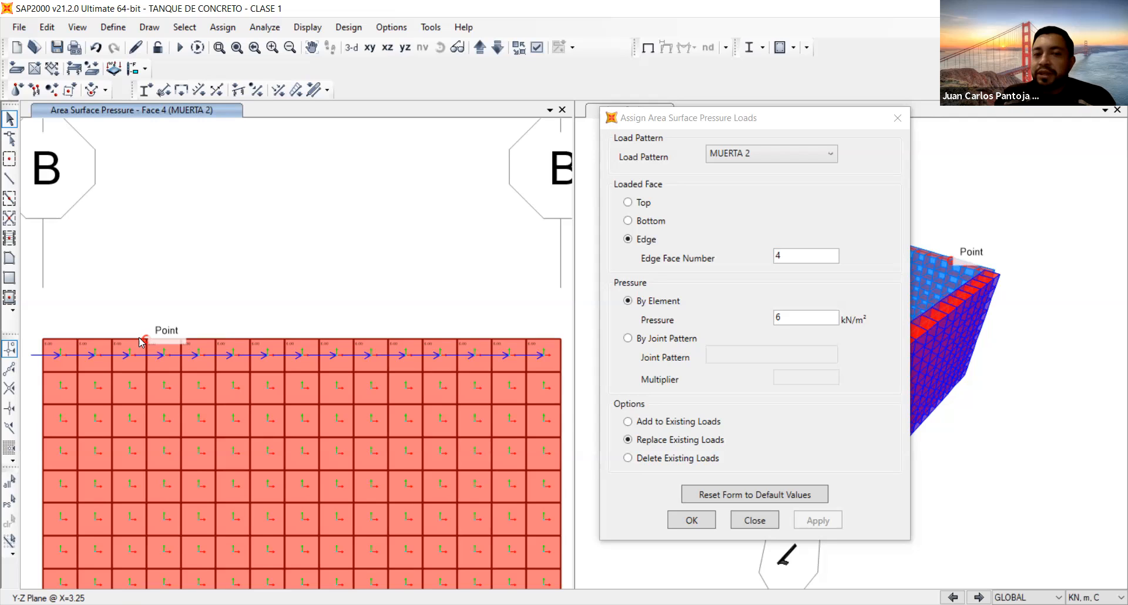
{"action": "left_click_drag", "start_coordinate": [569, 346], "coordinate": [40, 321]}
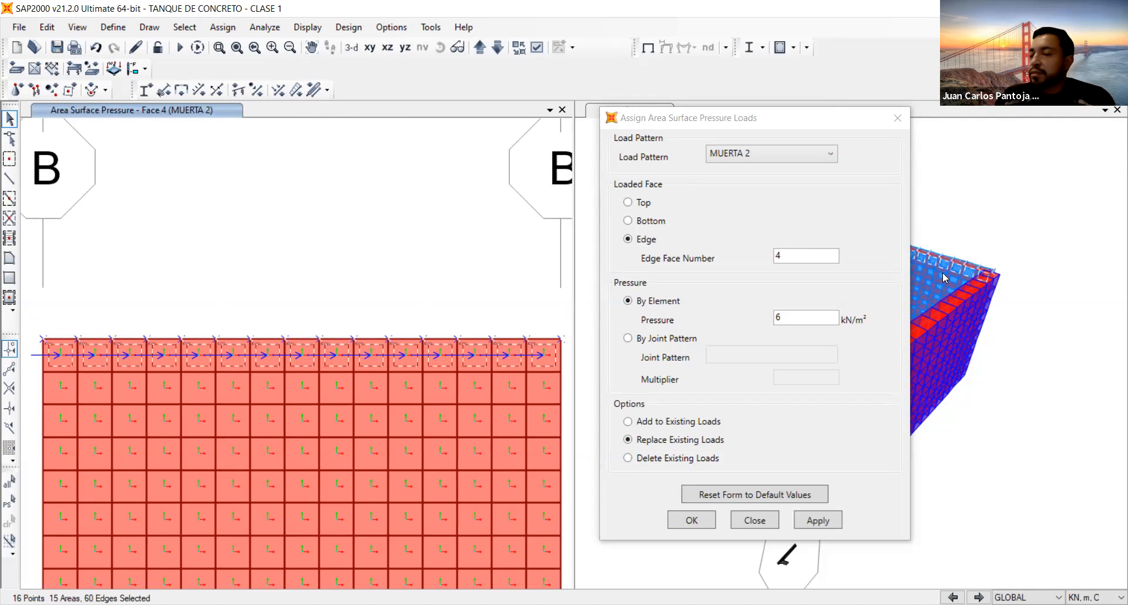
{"action": "double_click", "coordinate": [795, 255]}
{"action": "type", "text": "2"}
{"action": "left_click", "coordinate": [628, 441]}
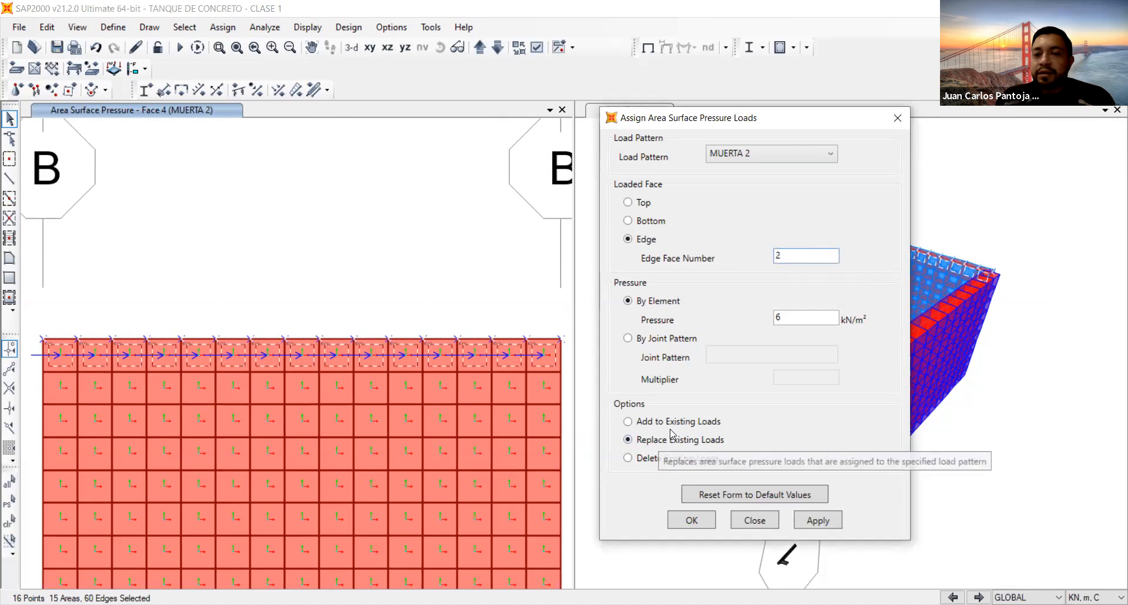
{"action": "left_click", "coordinate": [832, 523]}
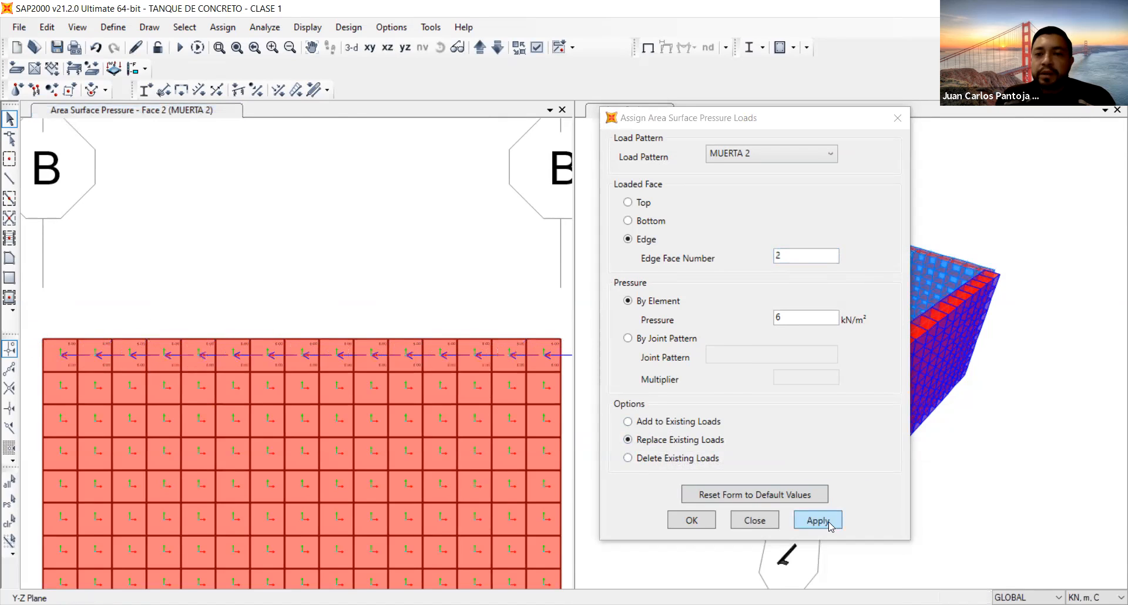
{"action": "left_click", "coordinate": [831, 522]}
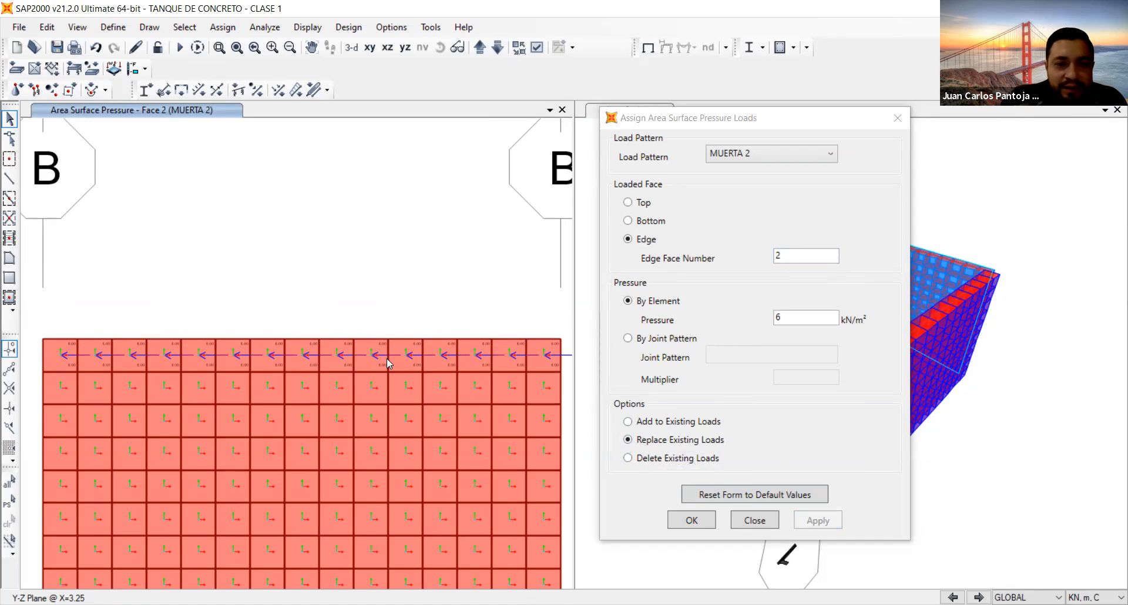
Step: Delete the MUERTA 2 edge pressure from the top row of grid B shells and check the loads assigned to one of them
{"action": "left_click_drag", "start_coordinate": [561, 362], "coordinate": [36, 327]}
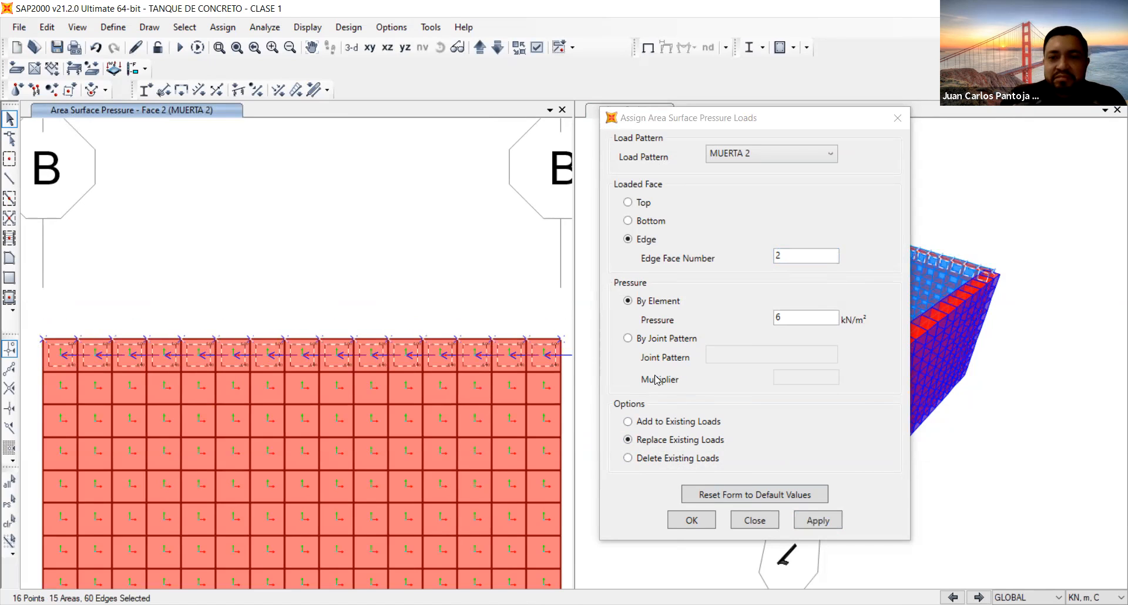
{"action": "left_click", "coordinate": [655, 463]}
{"action": "left_click", "coordinate": [823, 527]}
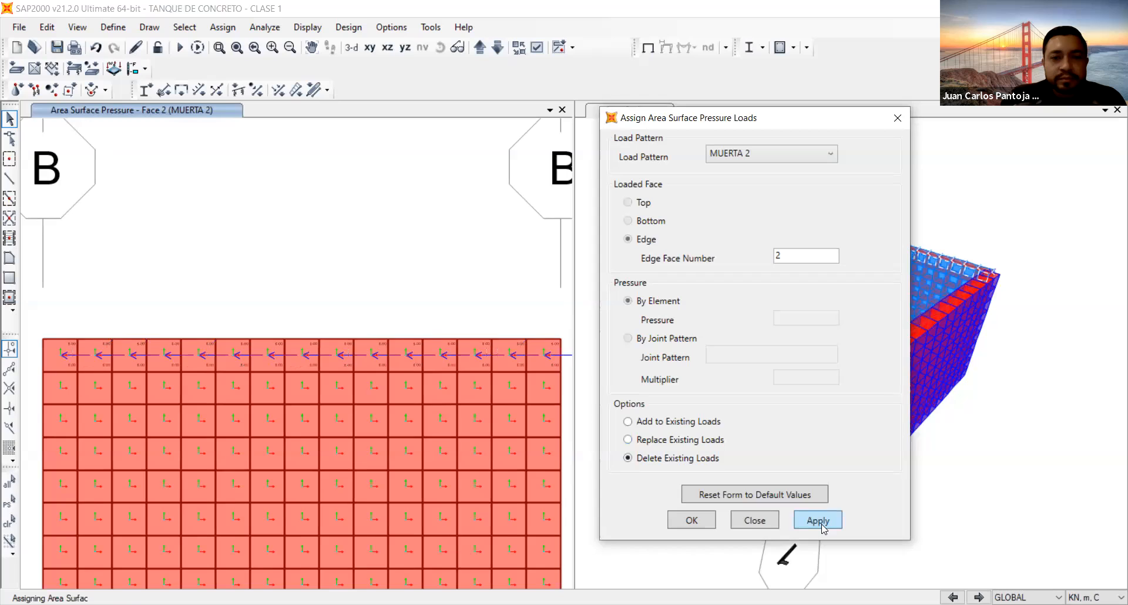
{"action": "left_click", "coordinate": [519, 356]}
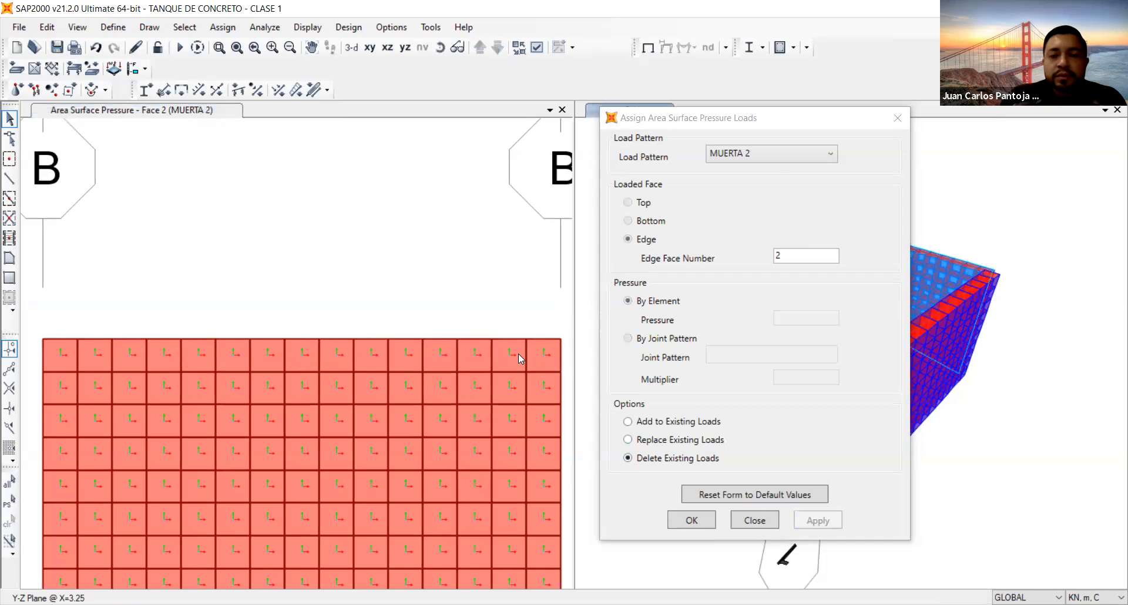
{"action": "right_click", "coordinate": [480, 159]}
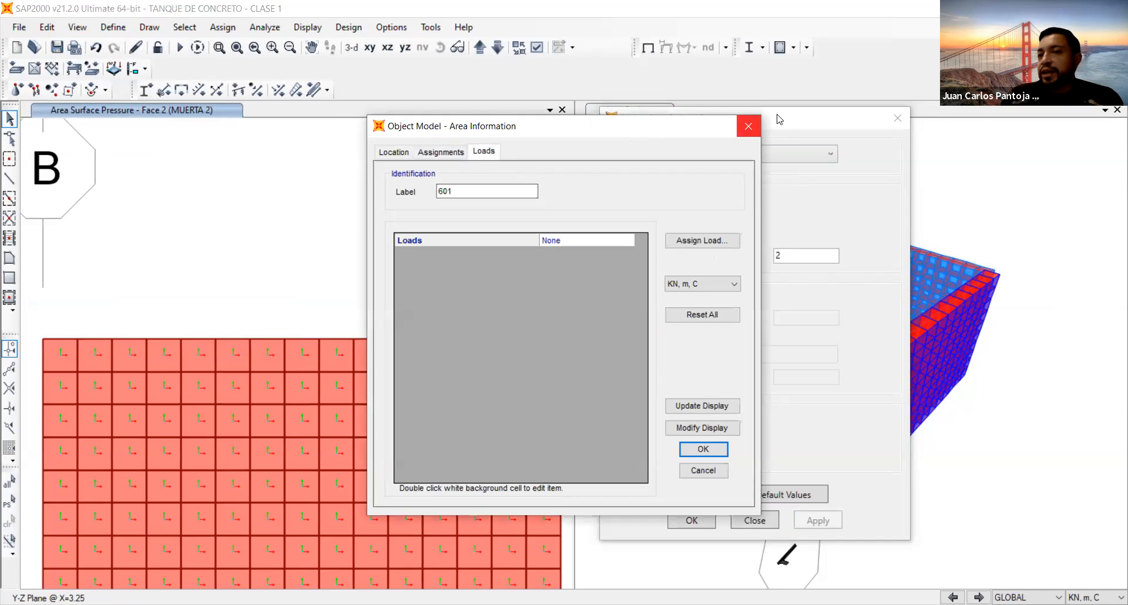
{"action": "left_click", "coordinate": [748, 126]}
Step: Try the 6 kN/m² MUERTA 2 pressure on edge face 2 of the top grid B shells again, using the replace option
{"action": "left_click_drag", "start_coordinate": [567, 353], "coordinate": [38, 323]}
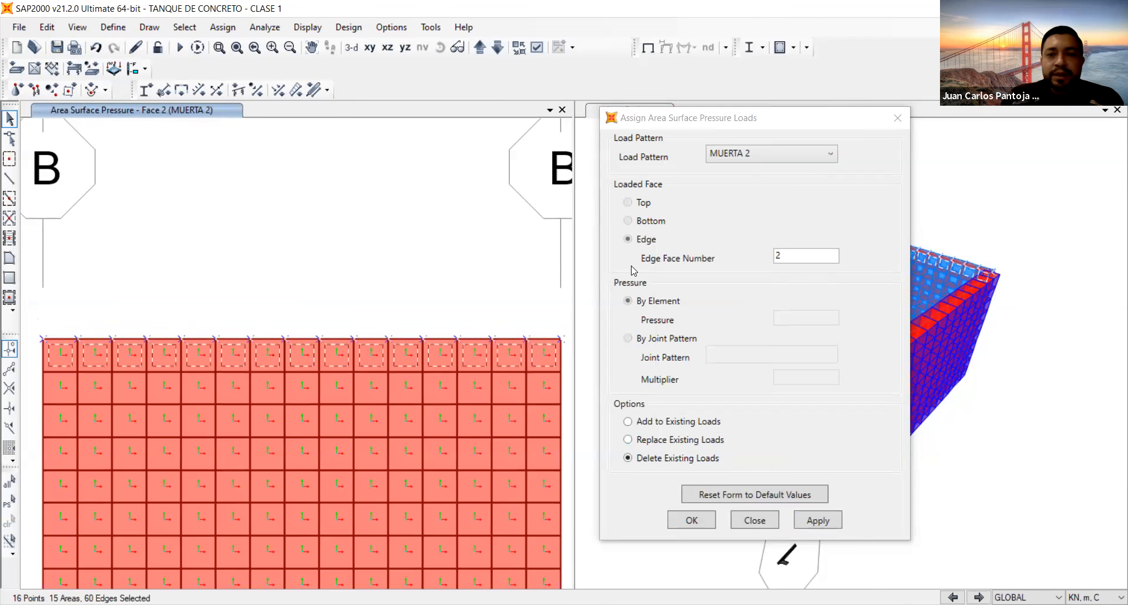
{"action": "double_click", "coordinate": [798, 255]}
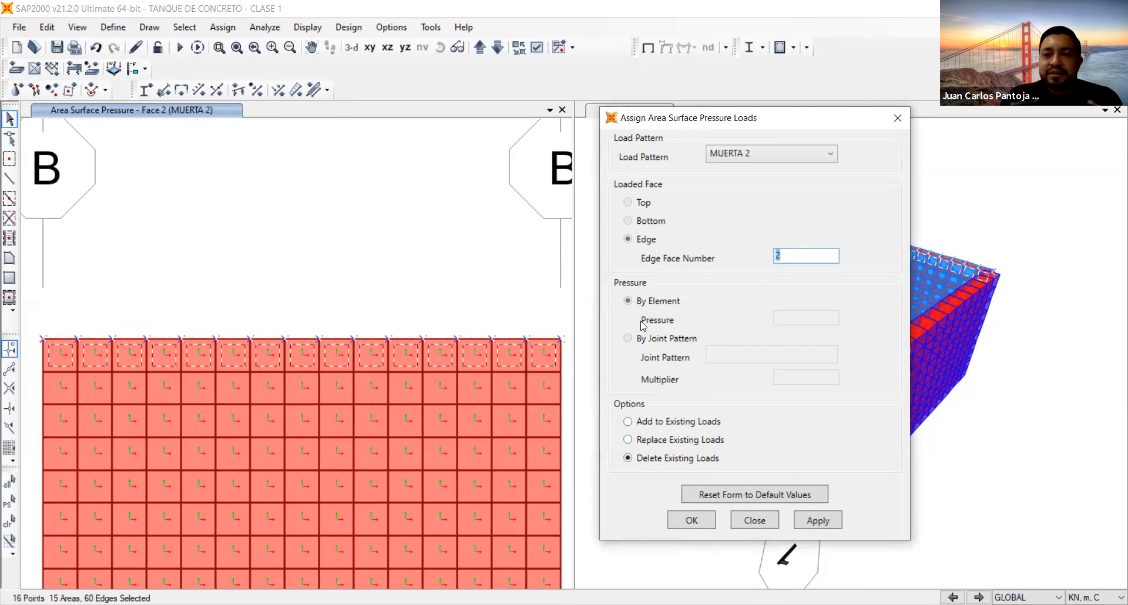
{"action": "left_click", "coordinate": [628, 440]}
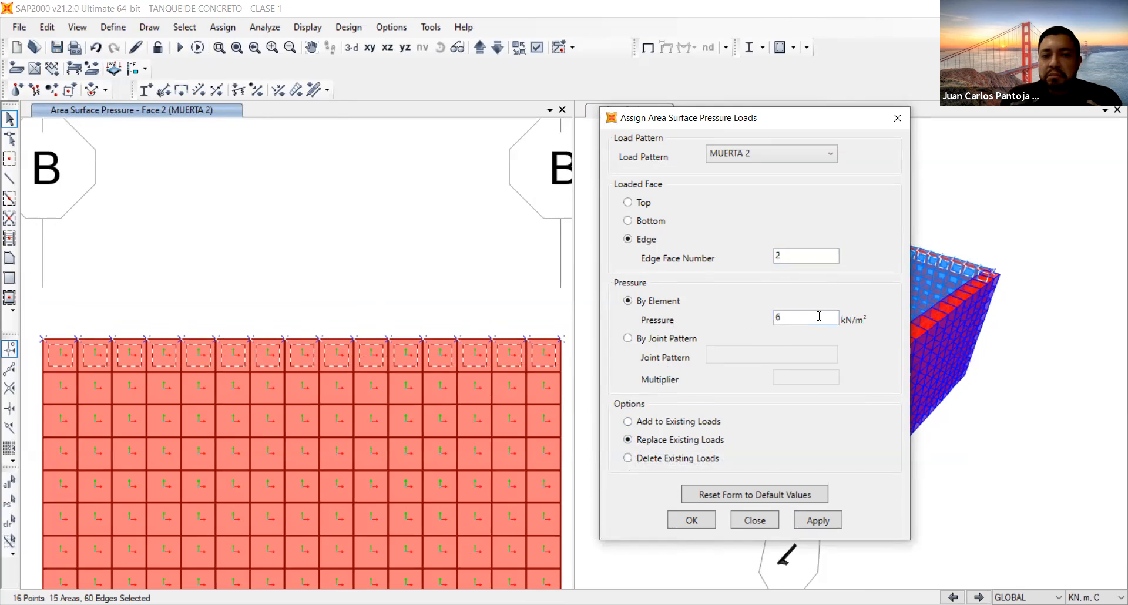
{"action": "left_click", "coordinate": [831, 524]}
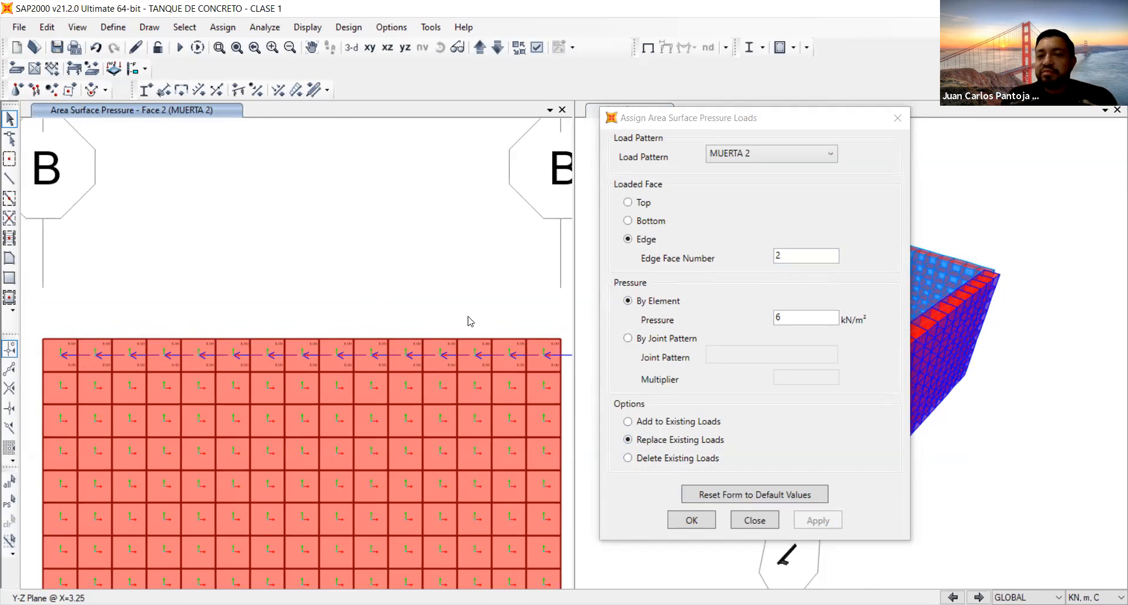
Step: Select the top row of grid B shells and apply the 6 kN/m² MUERTA 2 pressure to edge face number 3
{"action": "left_click_drag", "start_coordinate": [568, 317], "coordinate": [31, 351]}
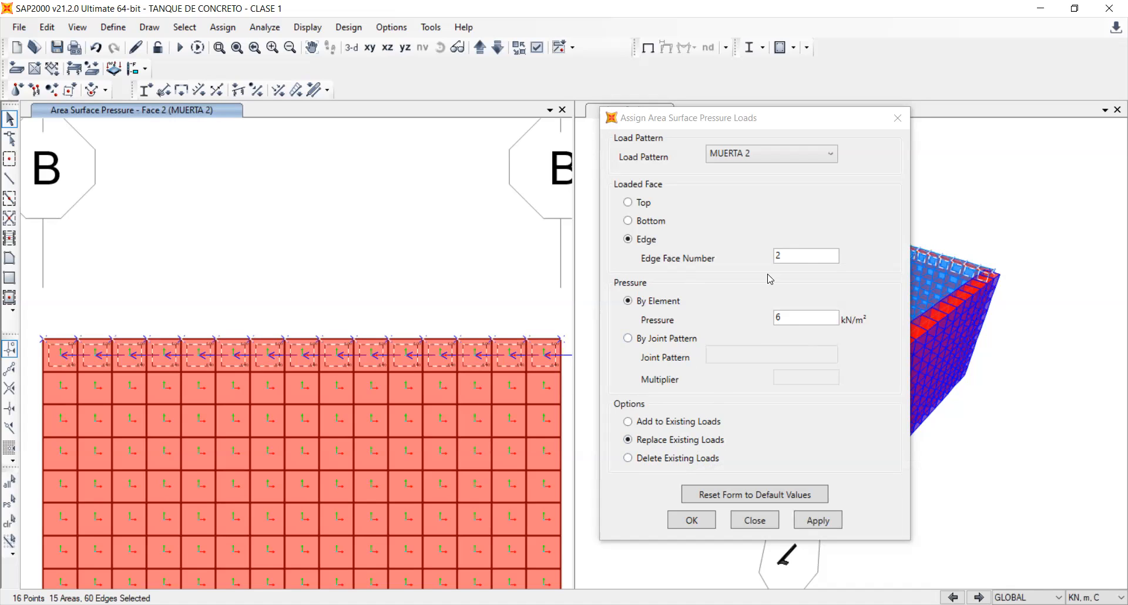
{"action": "double_click", "coordinate": [804, 257]}
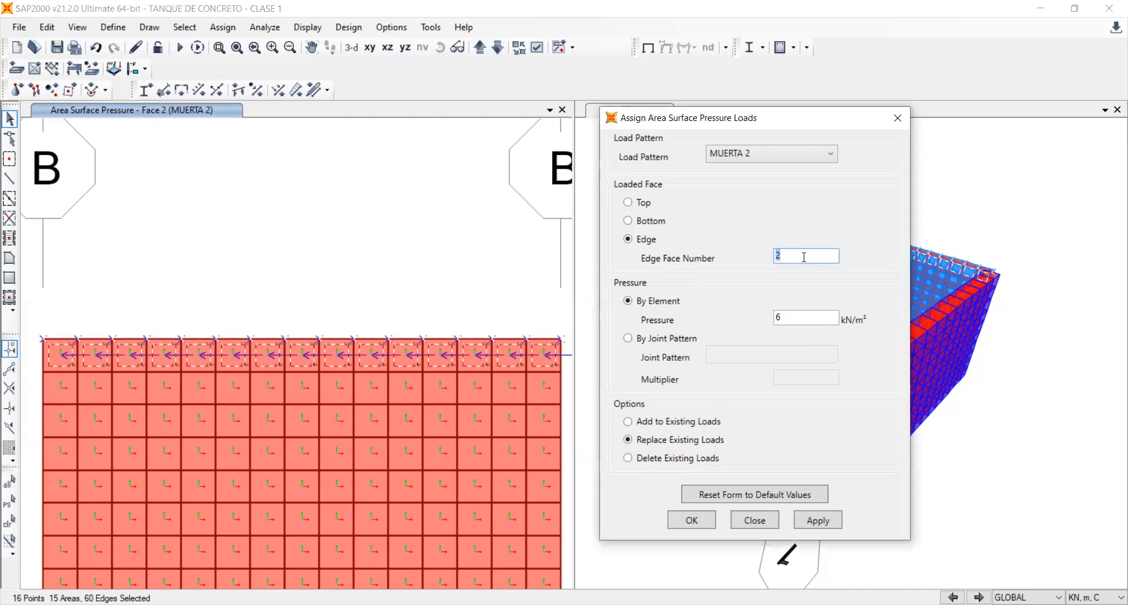
{"action": "type", "text": "3"}
{"action": "left_click", "coordinate": [840, 523]}
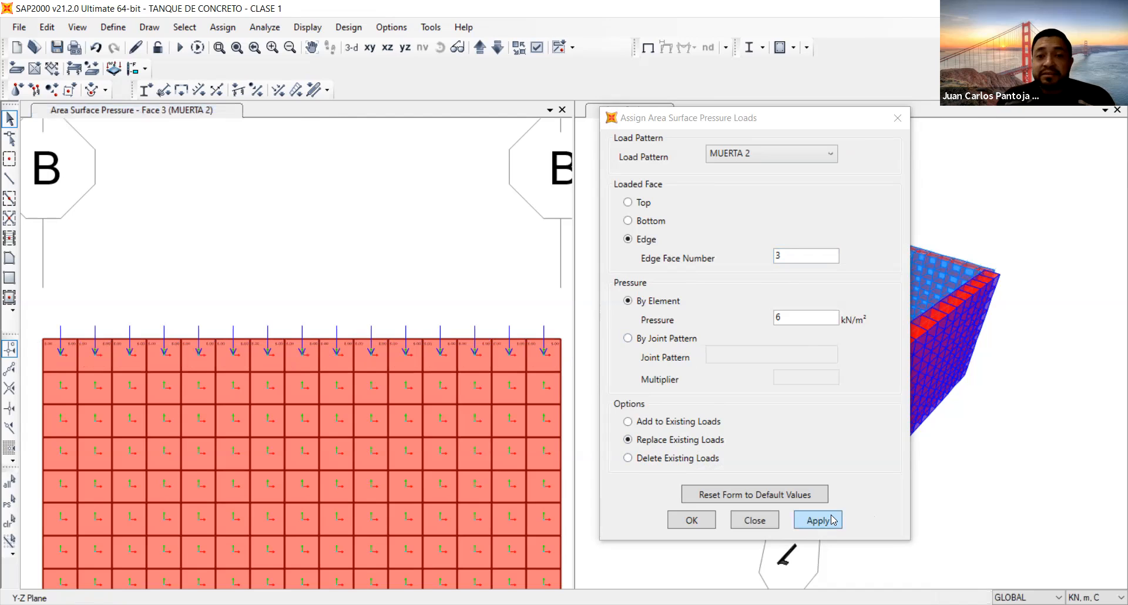
{"action": "left_click", "coordinate": [833, 520]}
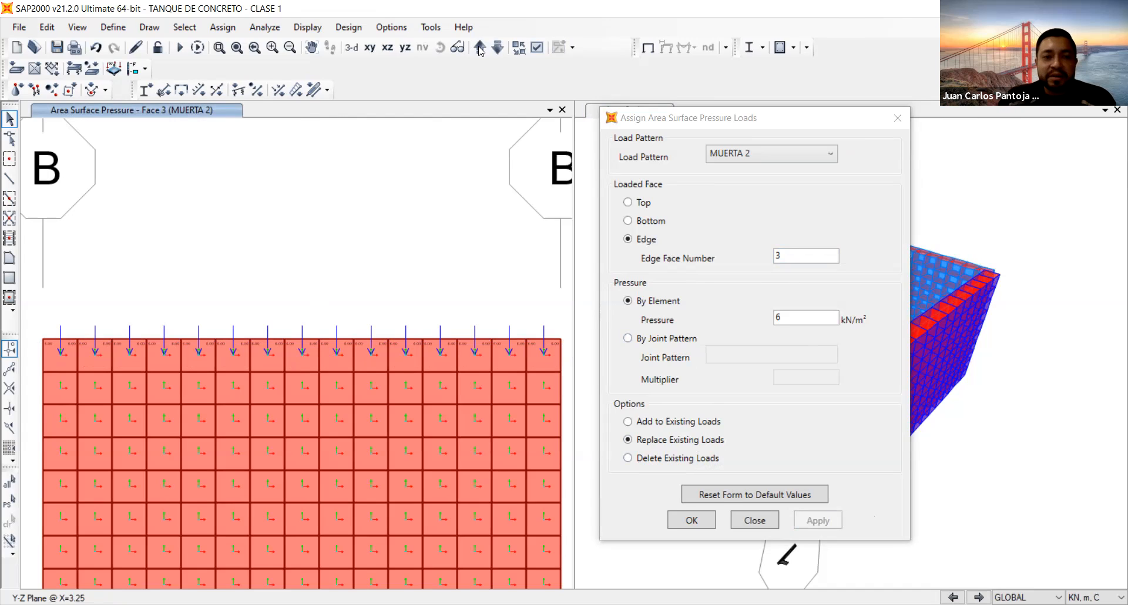
Step: Show the Y-Z elevation at grid A, close the pressure assignment, and select only the wall's top row of shells
{"action": "left_click", "coordinate": [480, 48]}
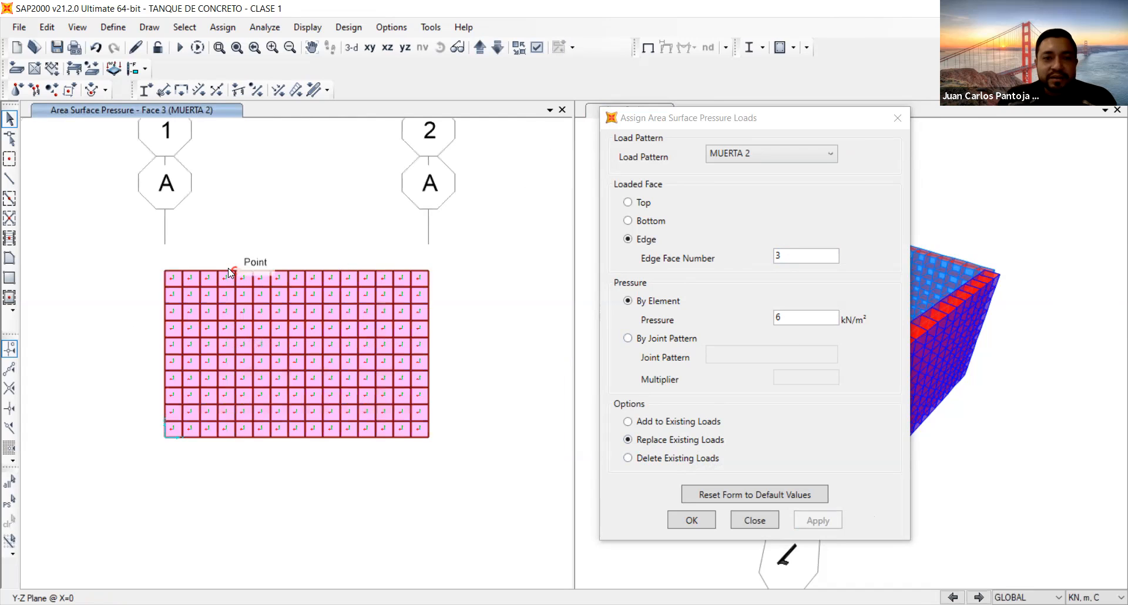
{"action": "scroll", "coordinate": [229, 274], "scroll_direction": "up", "scroll_amount": 2}
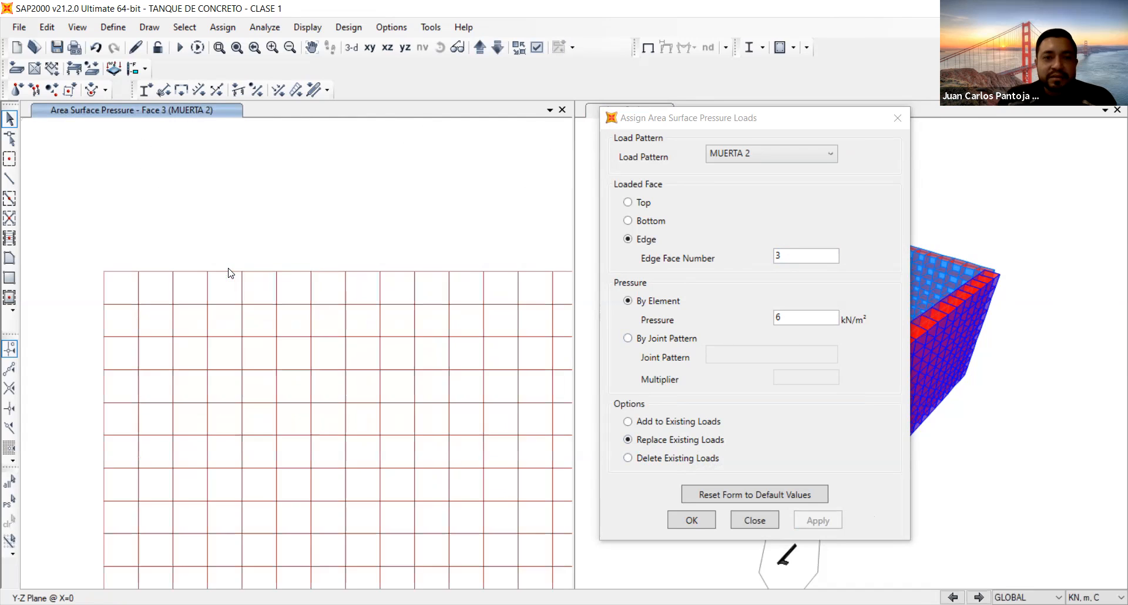
{"action": "left_click", "coordinate": [691, 521]}
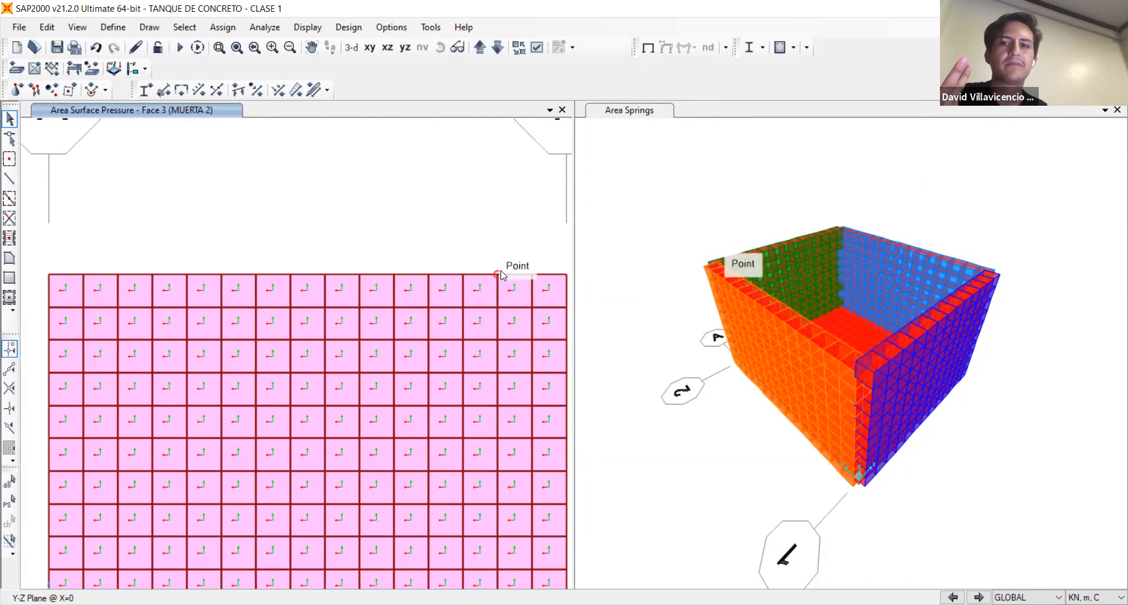
{"action": "scroll", "coordinate": [503, 275], "scroll_direction": "down", "scroll_amount": 2}
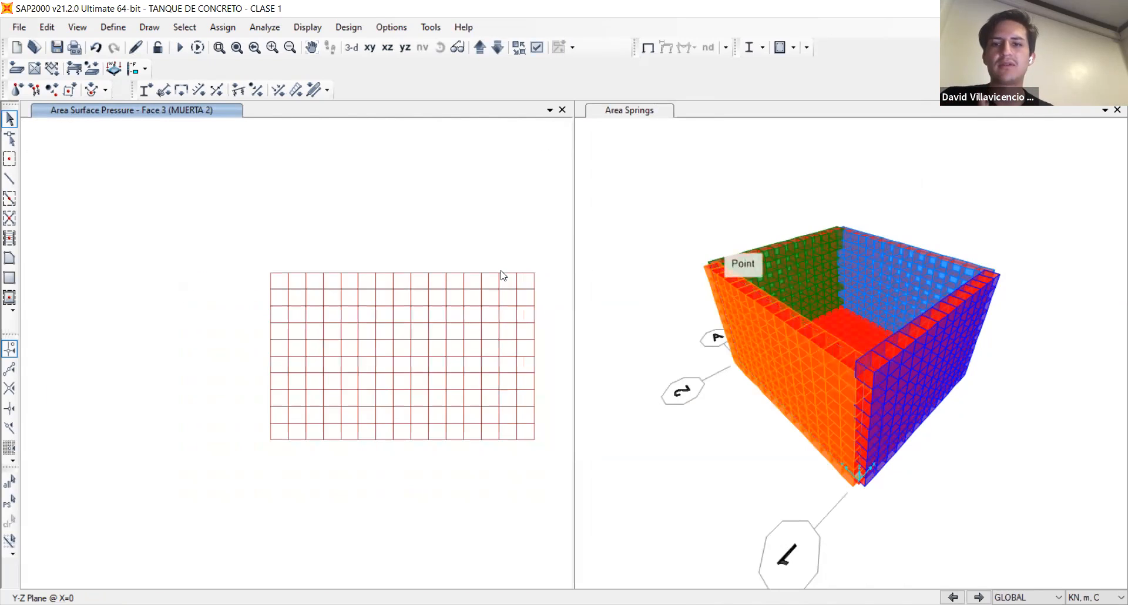
{"action": "scroll", "coordinate": [504, 276], "scroll_direction": "up", "scroll_amount": 2}
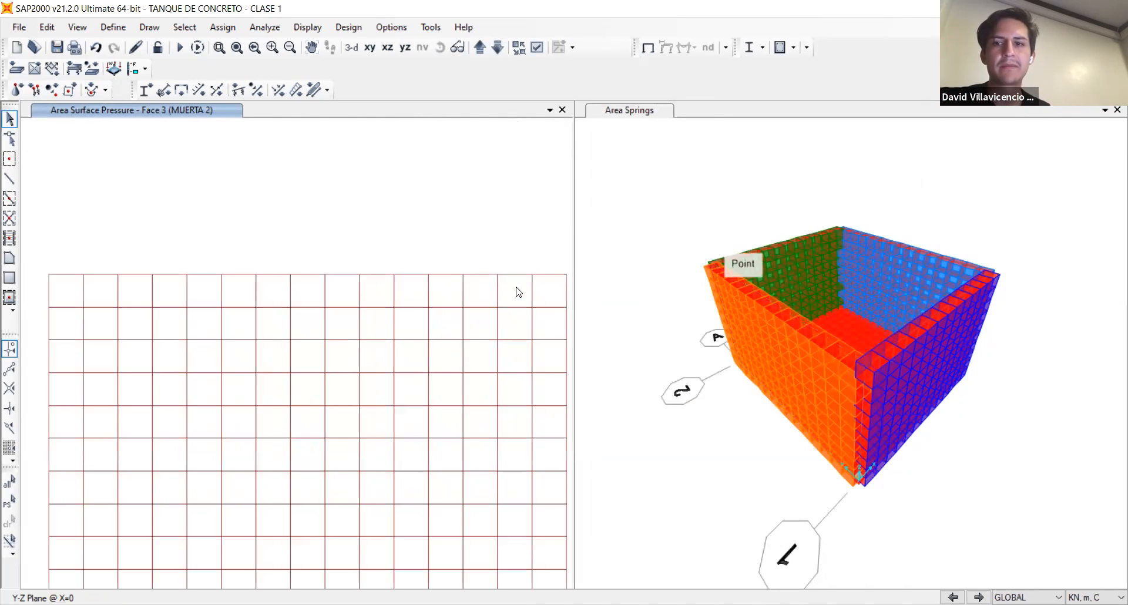
{"action": "scroll", "coordinate": [517, 292], "scroll_direction": "down", "scroll_amount": 2}
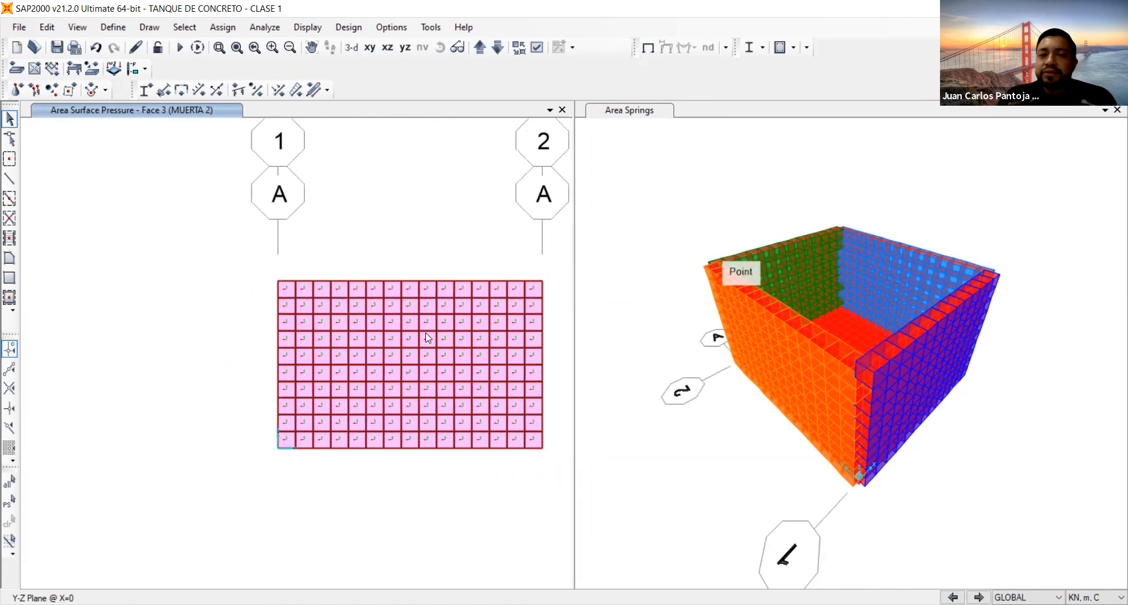
{"action": "scroll", "coordinate": [433, 337], "scroll_direction": "up", "scroll_amount": 2}
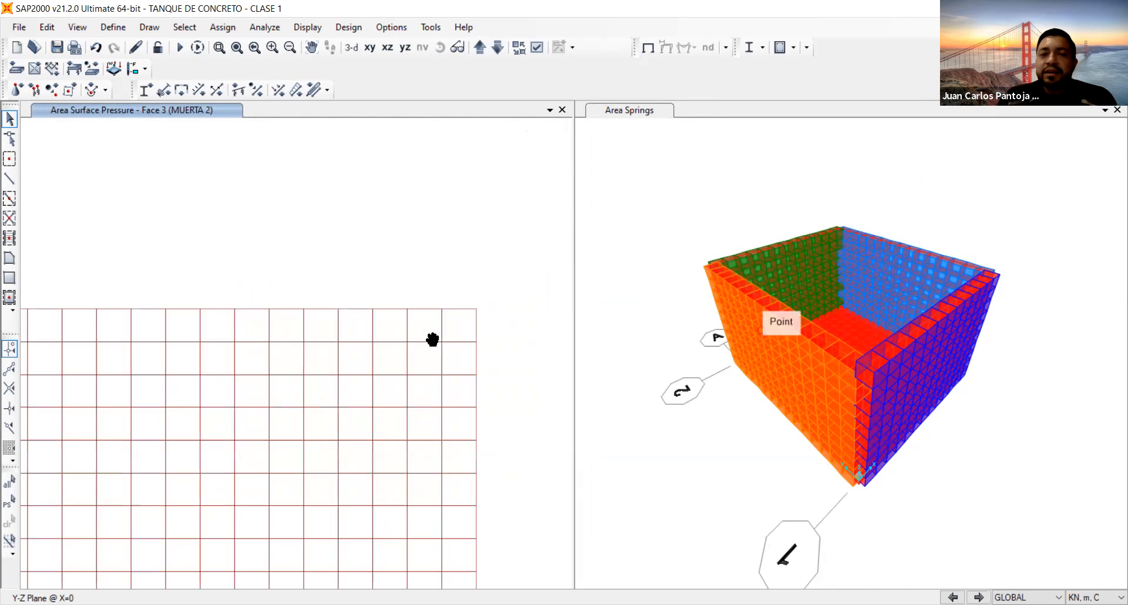
{"action": "scroll", "coordinate": [433, 340], "scroll_direction": "down", "scroll_amount": 2}
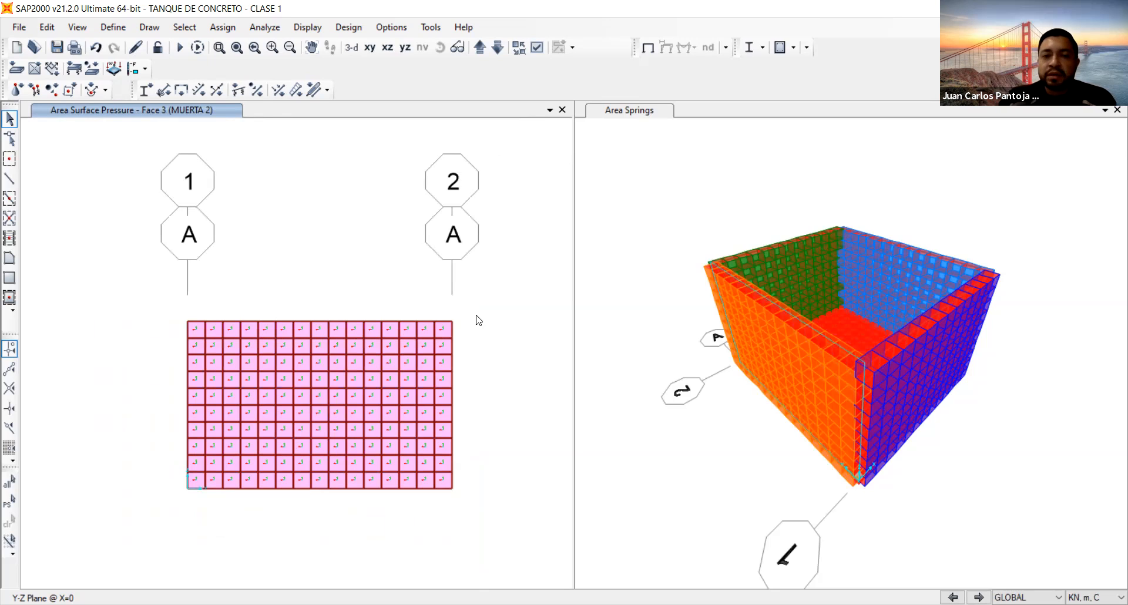
{"action": "left_click_drag", "start_coordinate": [484, 325], "coordinate": [153, 295]}
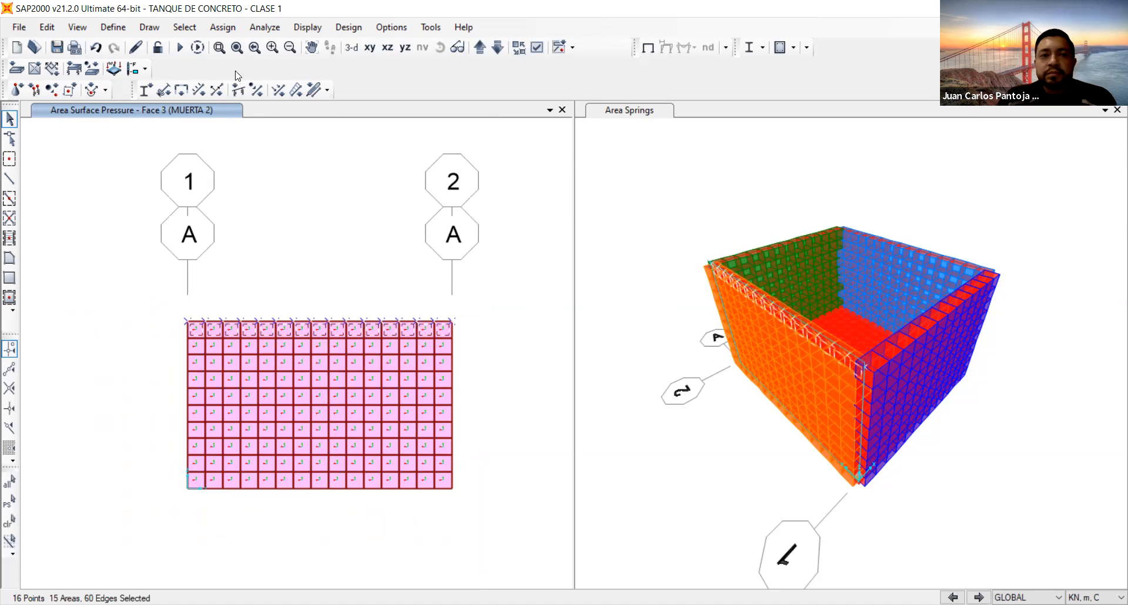
Step: Apply a 4.2 kN/m² surface pressure for load pattern VIVA to edge face number 2 of the selected grid A shells
{"action": "left_click", "coordinate": [217, 33]}
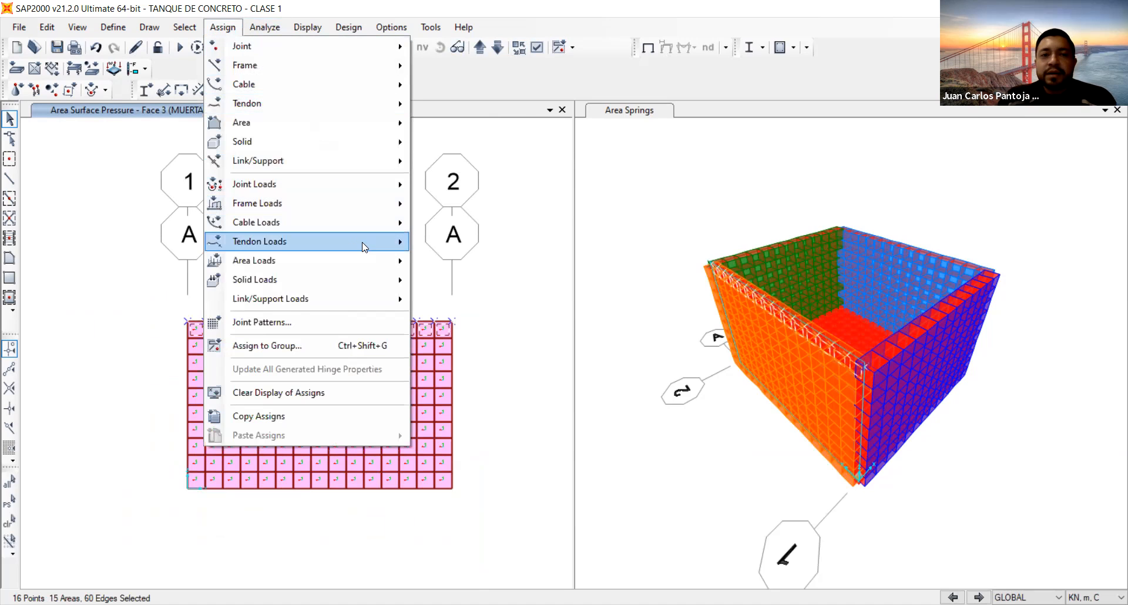
{"action": "mouse_move", "coordinate": [364, 257]}
{"action": "left_click", "coordinate": [480, 318]}
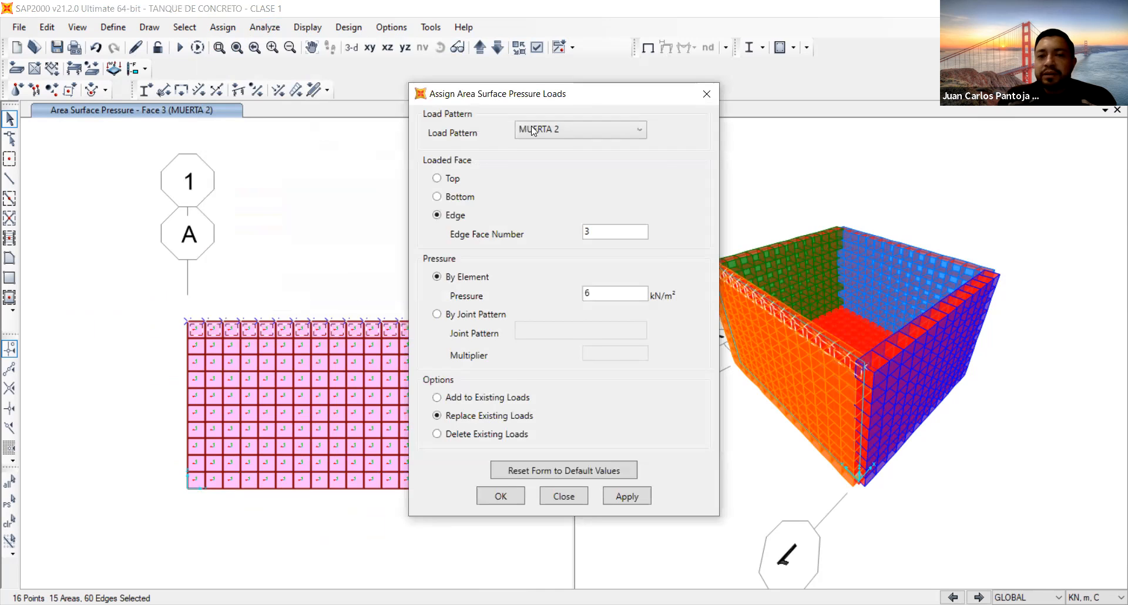
{"action": "double_click", "coordinate": [648, 283]}
{"action": "type", "text": "2"}
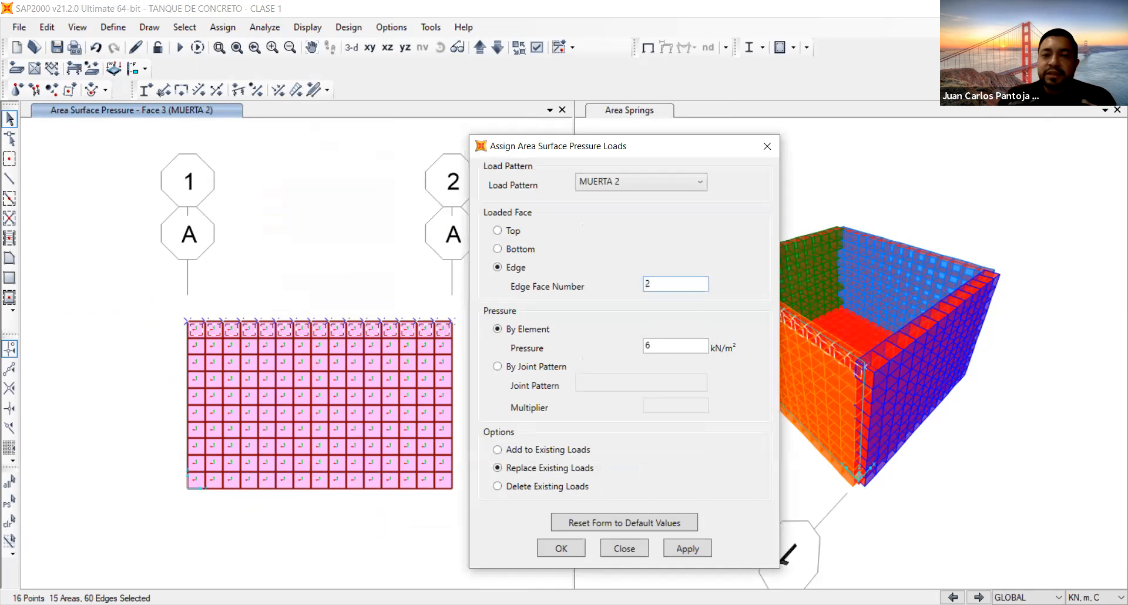
{"action": "double_click", "coordinate": [672, 346]}
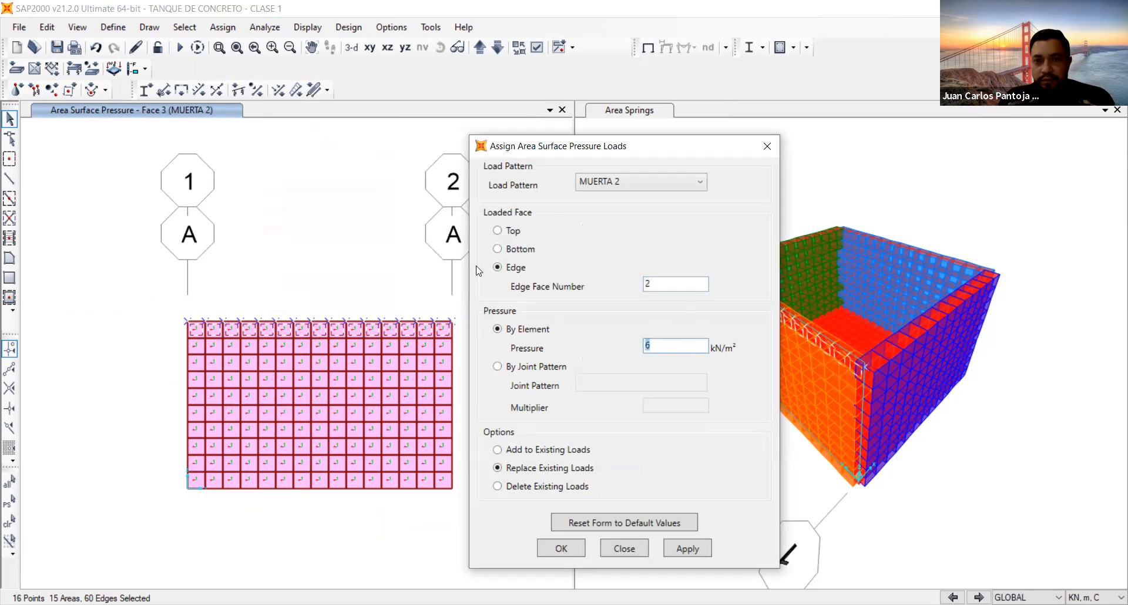
{"action": "left_click", "coordinate": [630, 185]}
{"action": "left_click", "coordinate": [628, 242]}
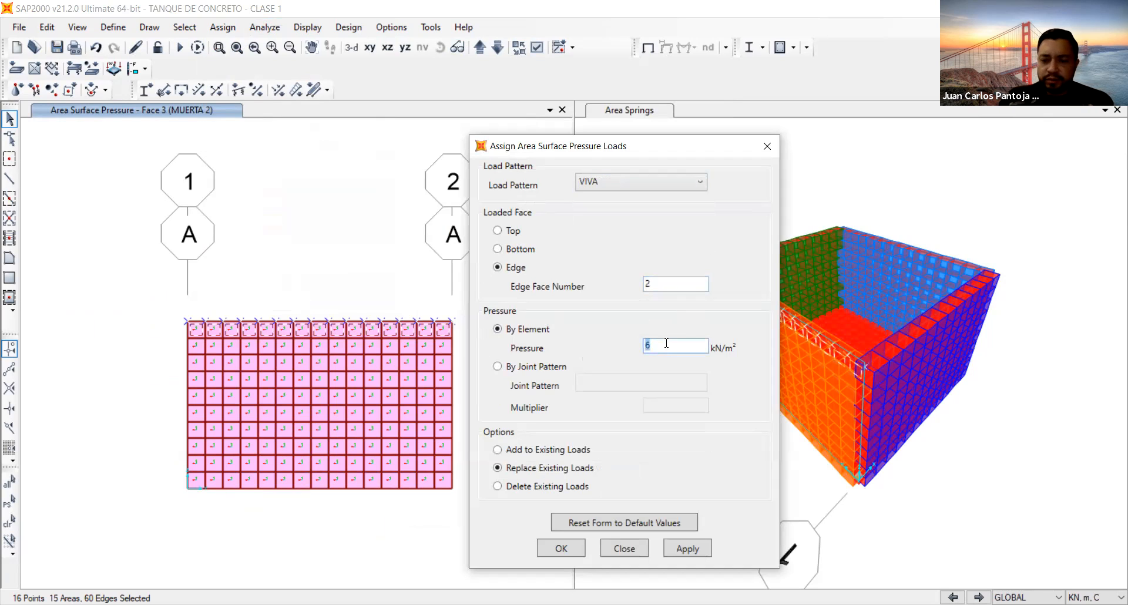
{"action": "type", "text": "4.2"}
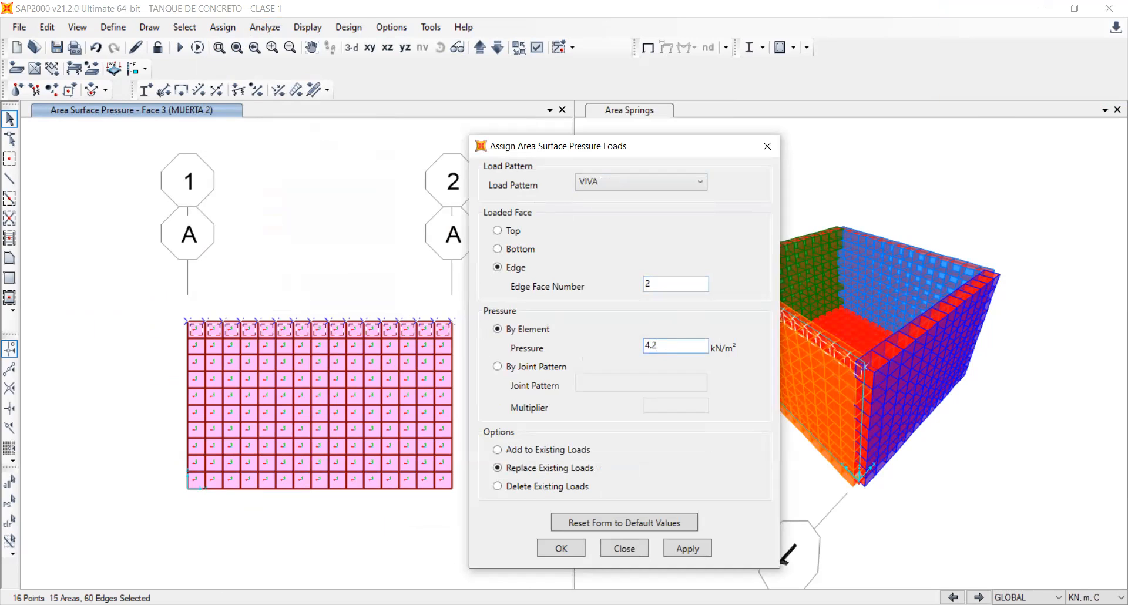
{"action": "key", "text": "Return"}
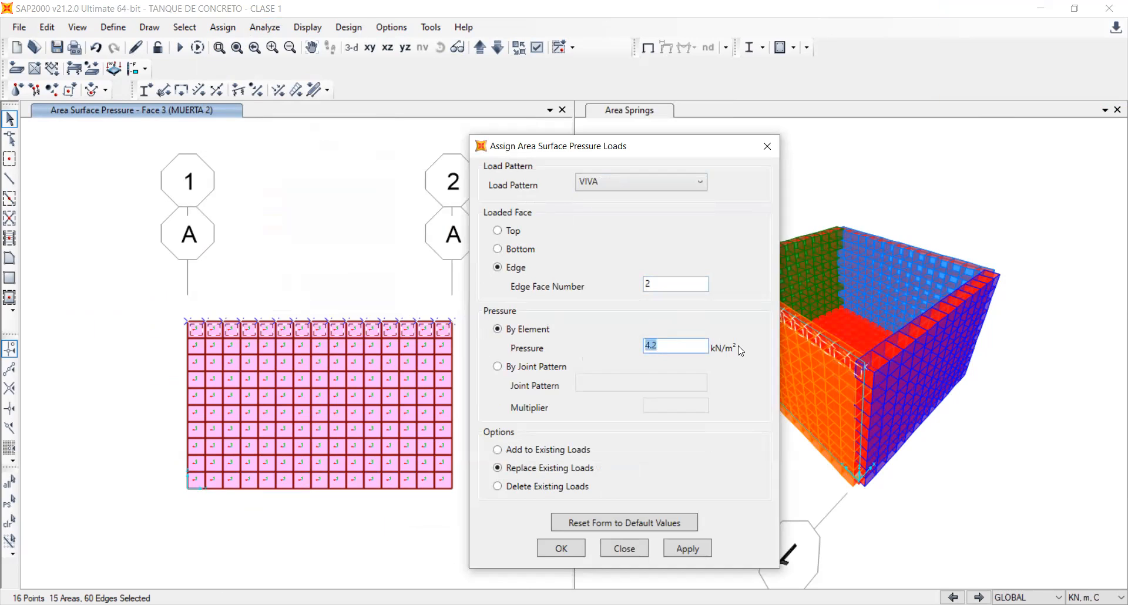
{"action": "left_click", "coordinate": [698, 550]}
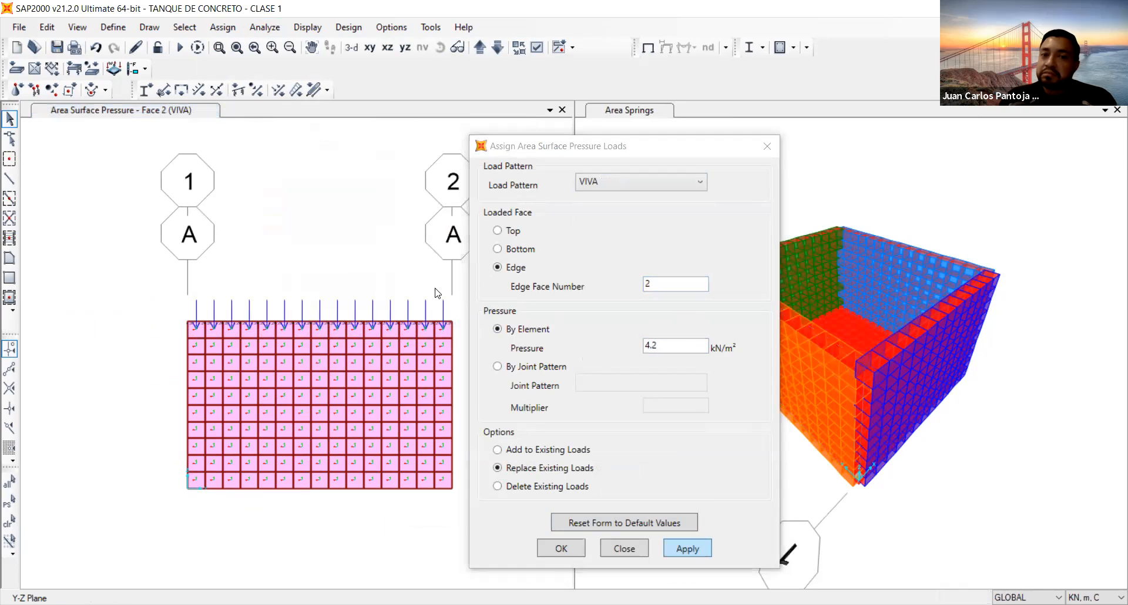
Step: Select the top row of grid B wall shells and apply the 4.2 kN/m² VIVA pressure to edge face number 3
{"action": "left_click", "coordinate": [480, 49]}
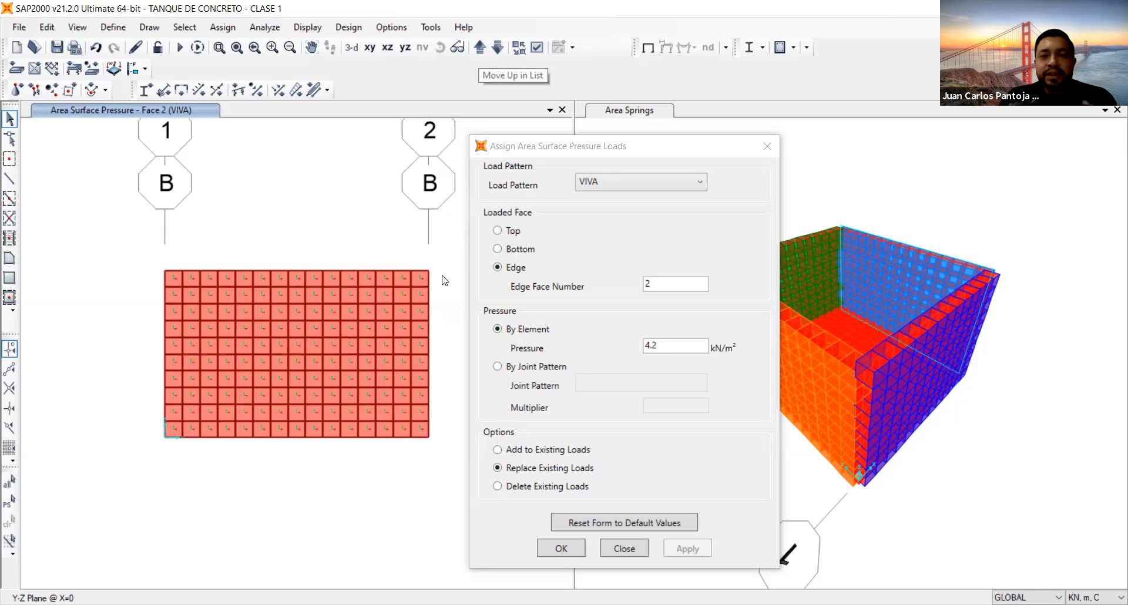
{"action": "left_click_drag", "start_coordinate": [100, 232], "coordinate": [99, 233]}
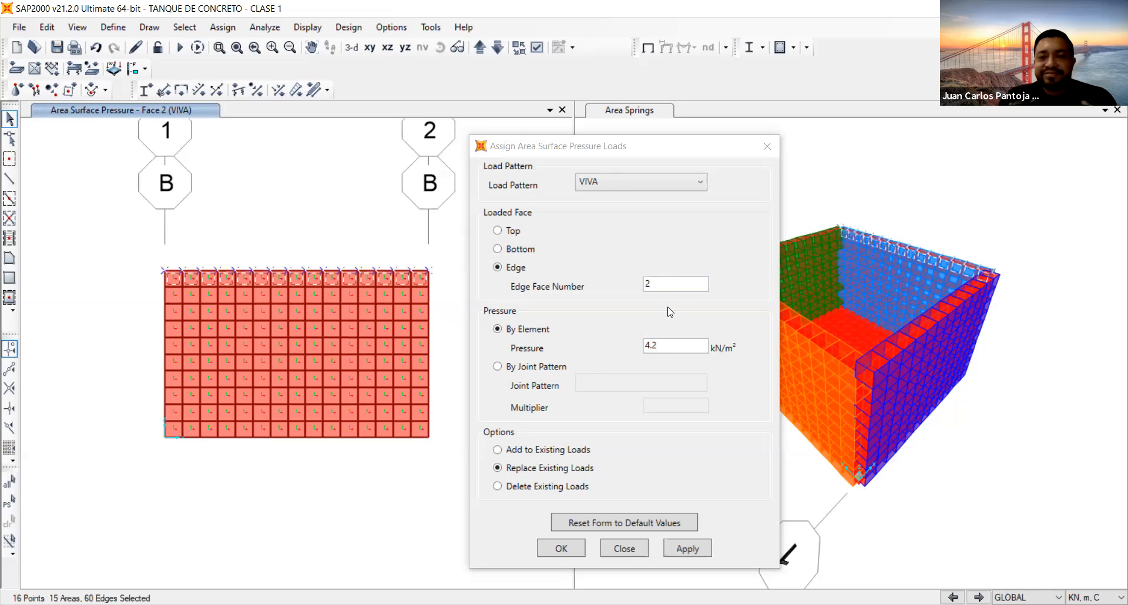
{"action": "double_click", "coordinate": [668, 283]}
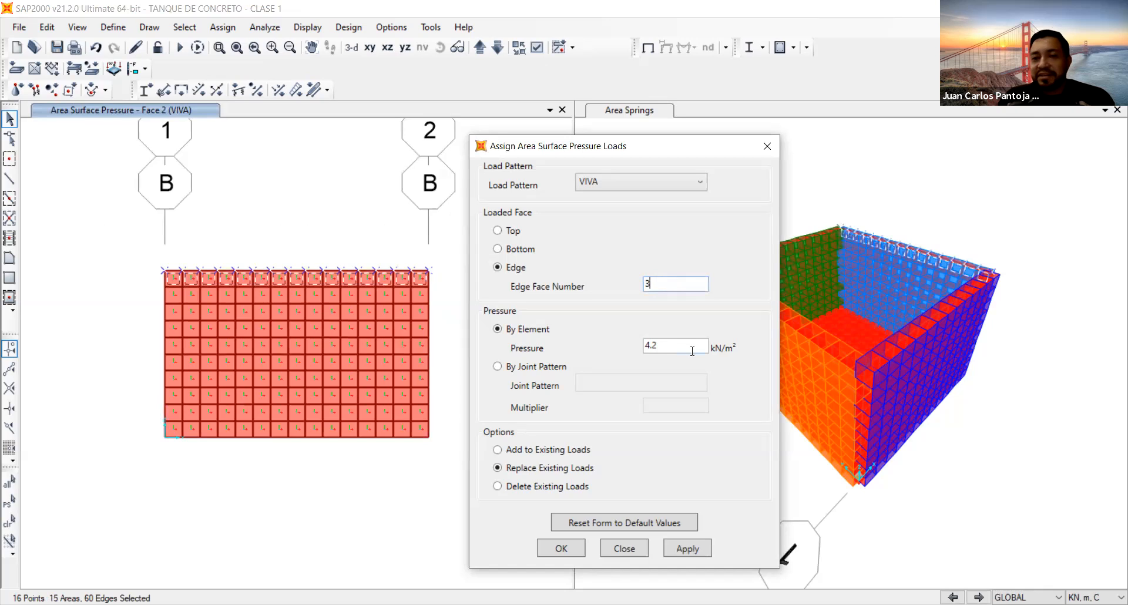
{"action": "left_click", "coordinate": [686, 549]}
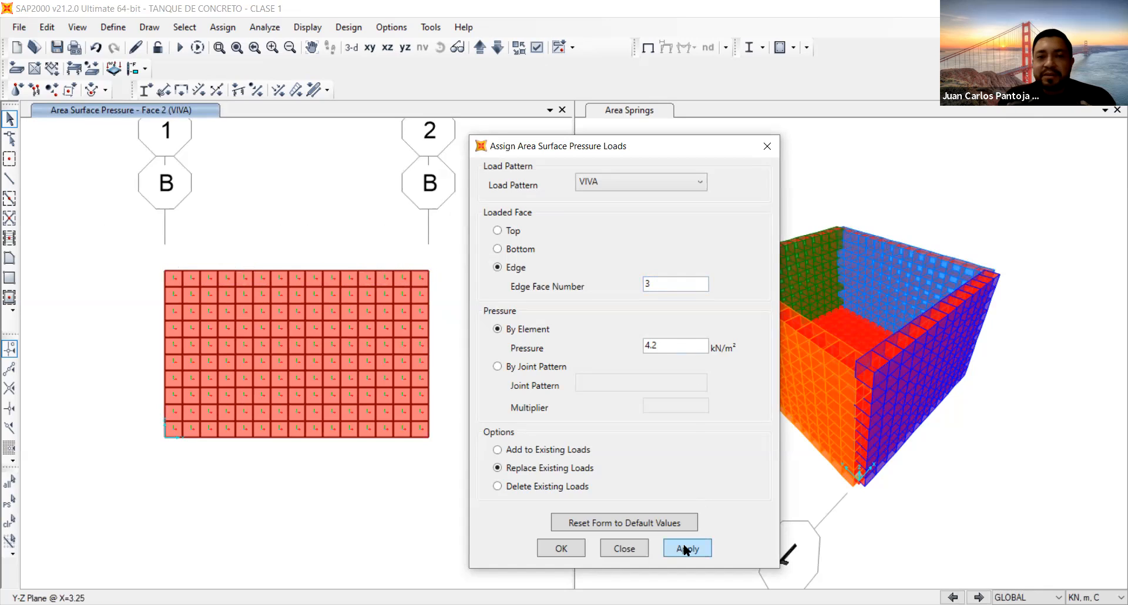
{"action": "left_click", "coordinate": [561, 548]}
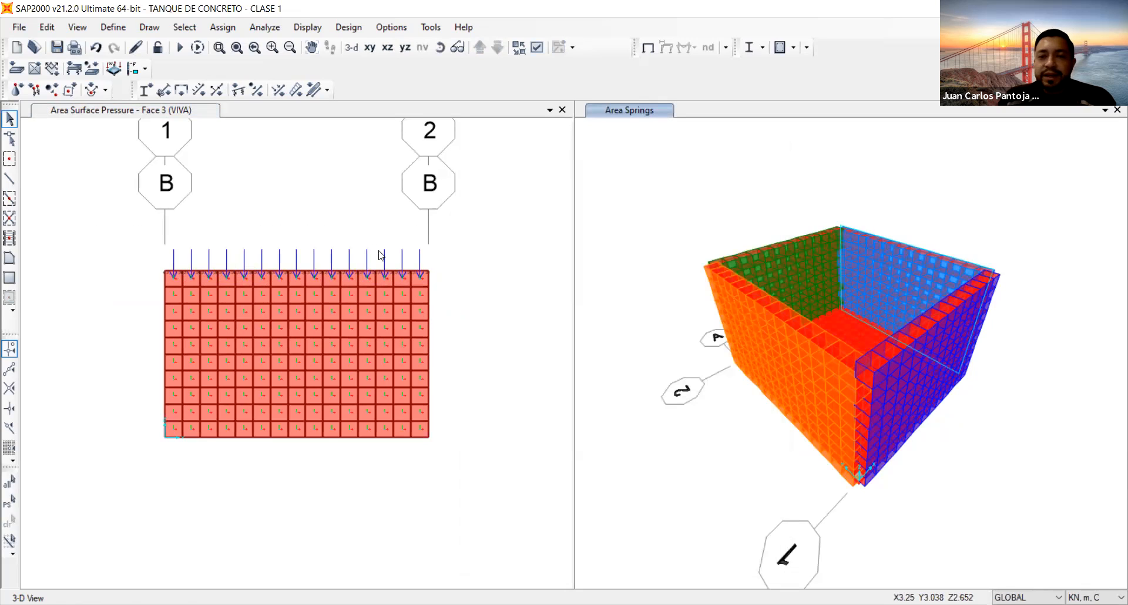
Step: Inspect the MUERTA 2 and VIVA surface pressures assigned to a top-row shell of the grid B wall
{"action": "scroll", "coordinate": [382, 254], "scroll_direction": "up", "scroll_amount": 2}
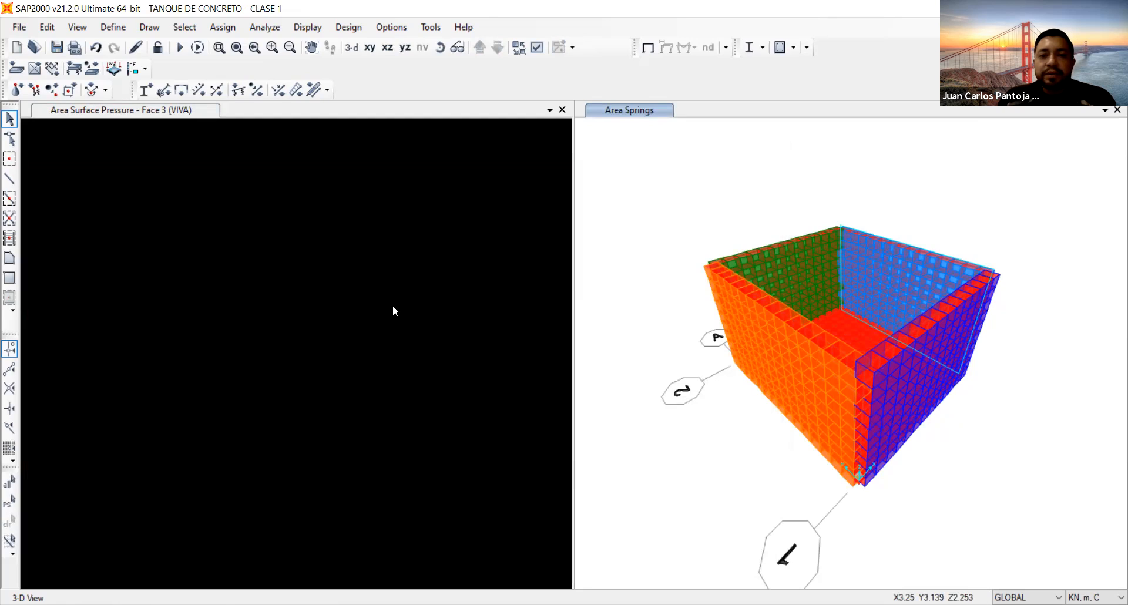
{"action": "left_click", "coordinate": [460, 234]}
{"action": "left_click", "coordinate": [236, 50]}
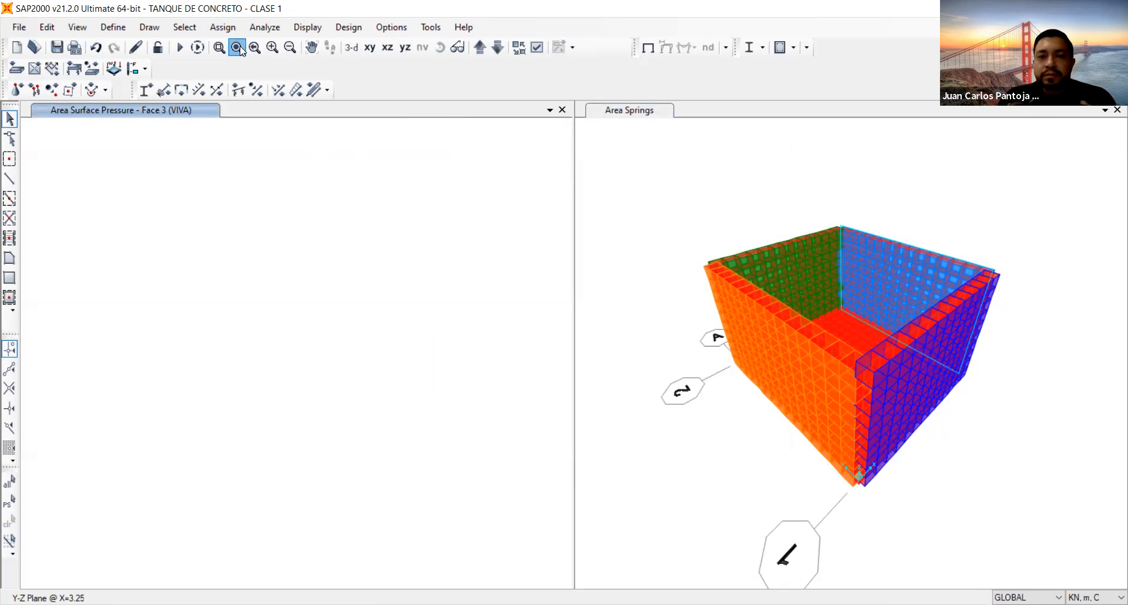
{"action": "left_click", "coordinate": [385, 283]}
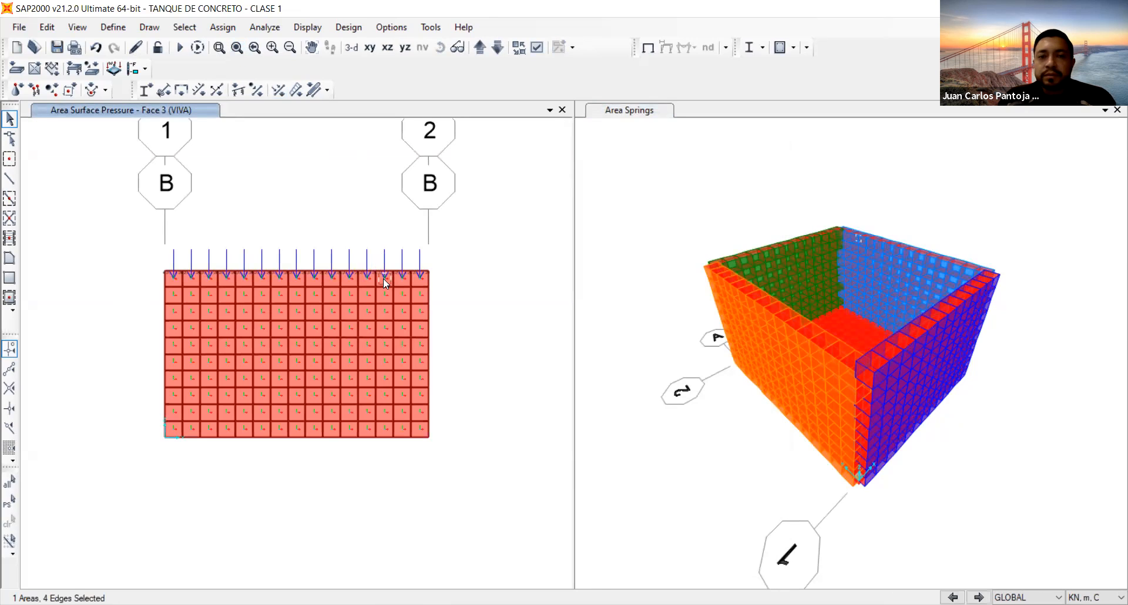
{"action": "right_click", "coordinate": [384, 278]}
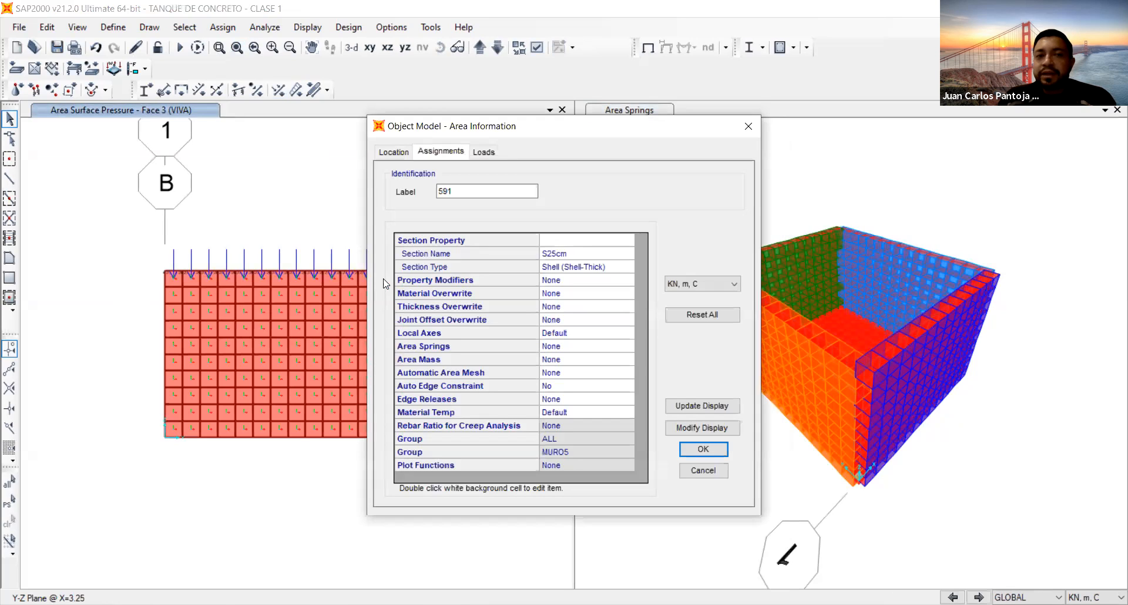
{"action": "left_click", "coordinate": [483, 152]}
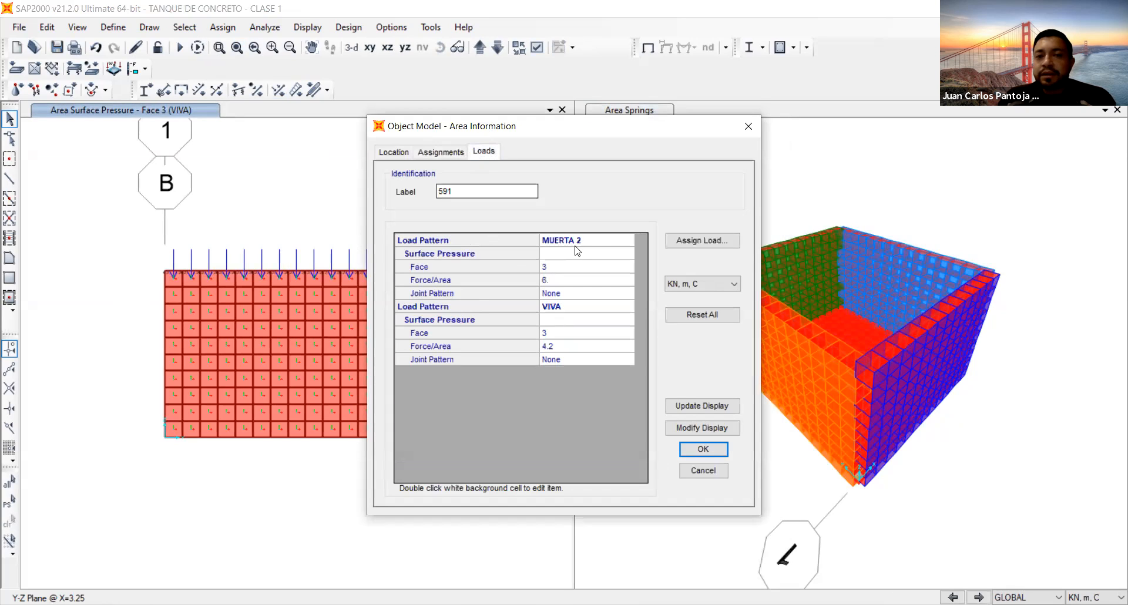
{"action": "left_click", "coordinate": [563, 241]}
{"action": "left_click", "coordinate": [556, 279]}
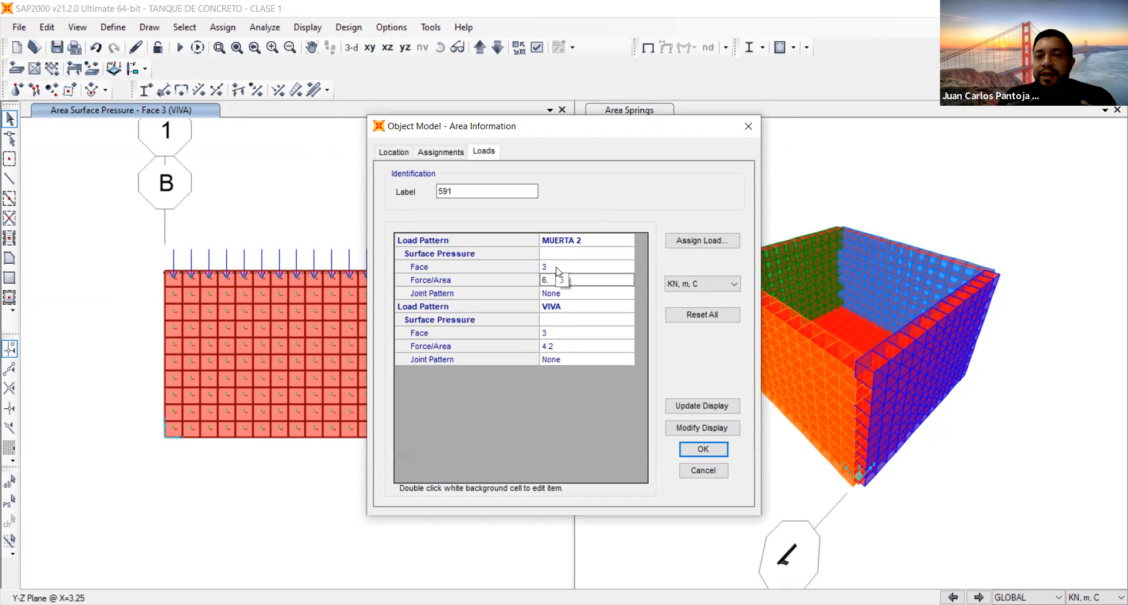
{"action": "left_click", "coordinate": [555, 294]}
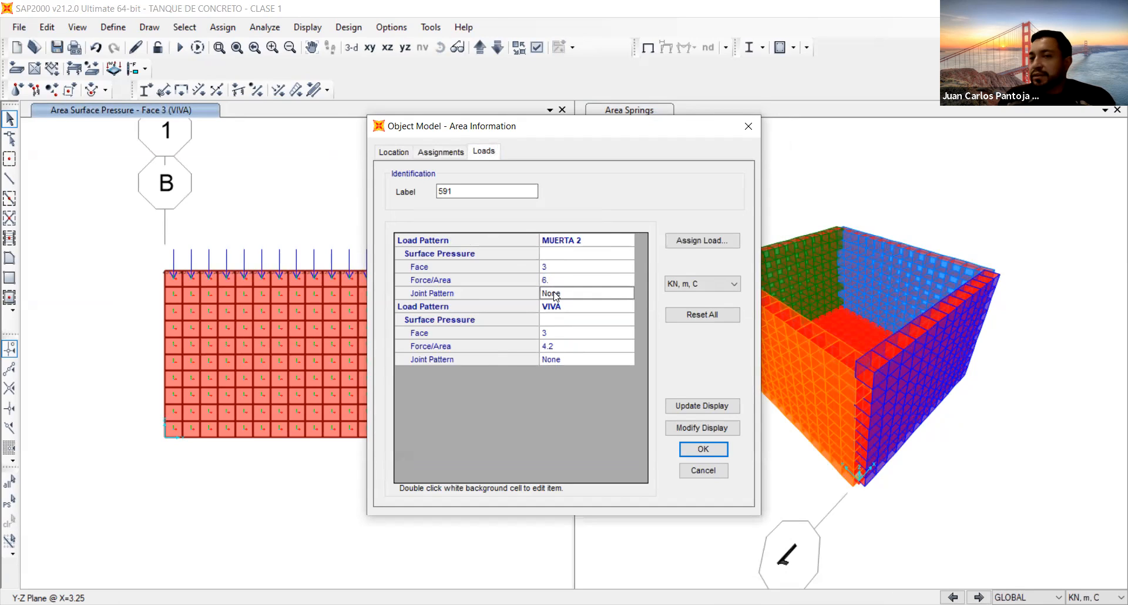
{"action": "left_click", "coordinate": [557, 306]}
{"action": "left_click", "coordinate": [557, 334]}
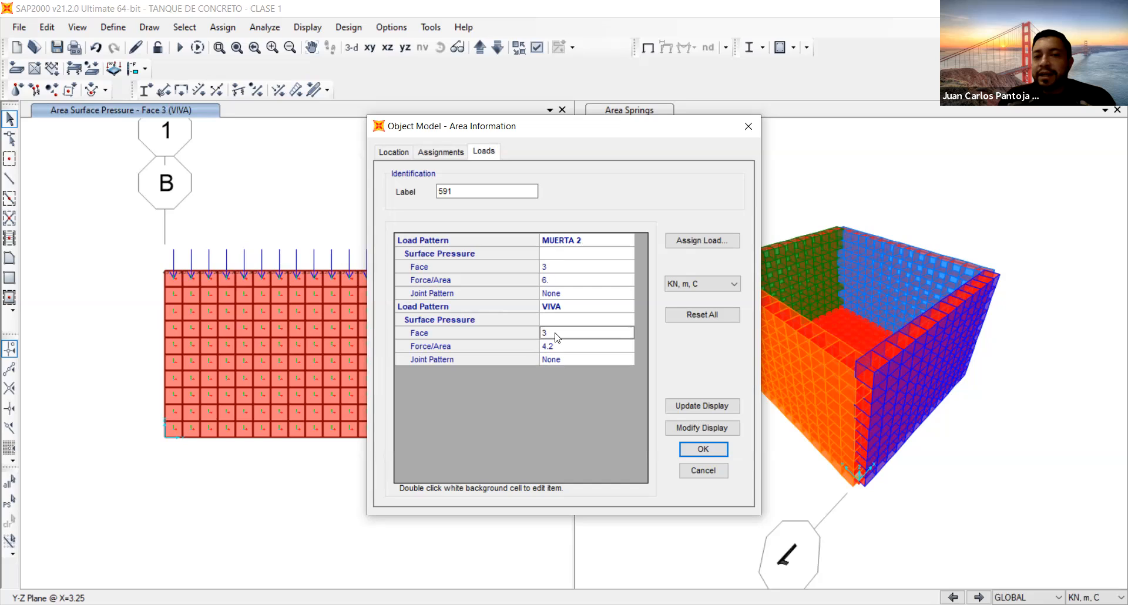
{"action": "left_click", "coordinate": [557, 346]}
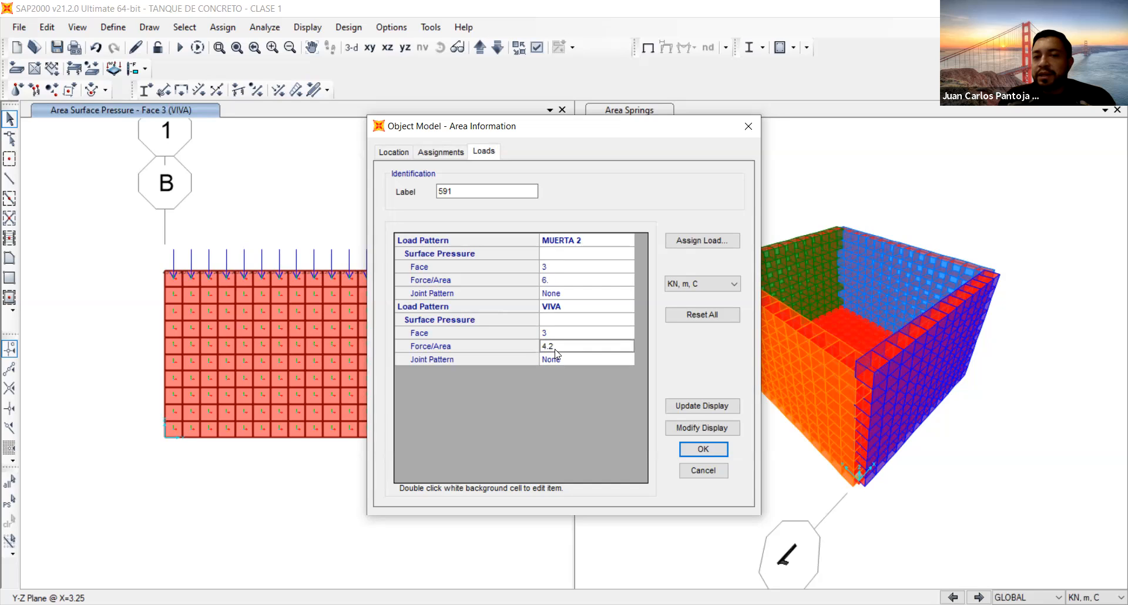
{"action": "left_click", "coordinate": [704, 471]}
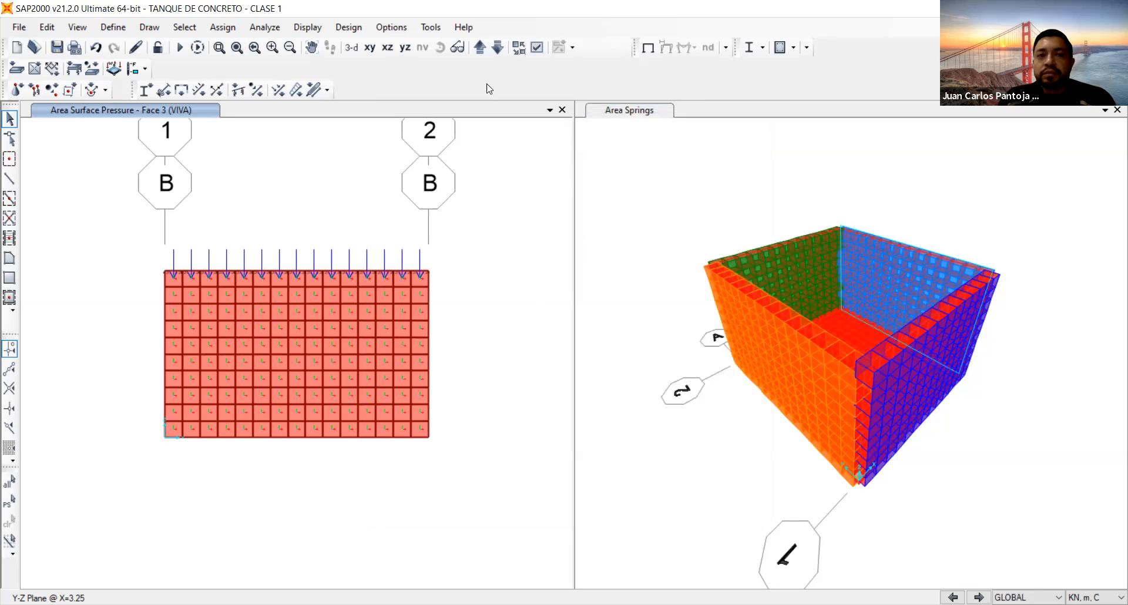
Step: Show the grid A wall and check the face numbers and pressures assigned to one of its top-row shells
{"action": "left_click", "coordinate": [481, 47]}
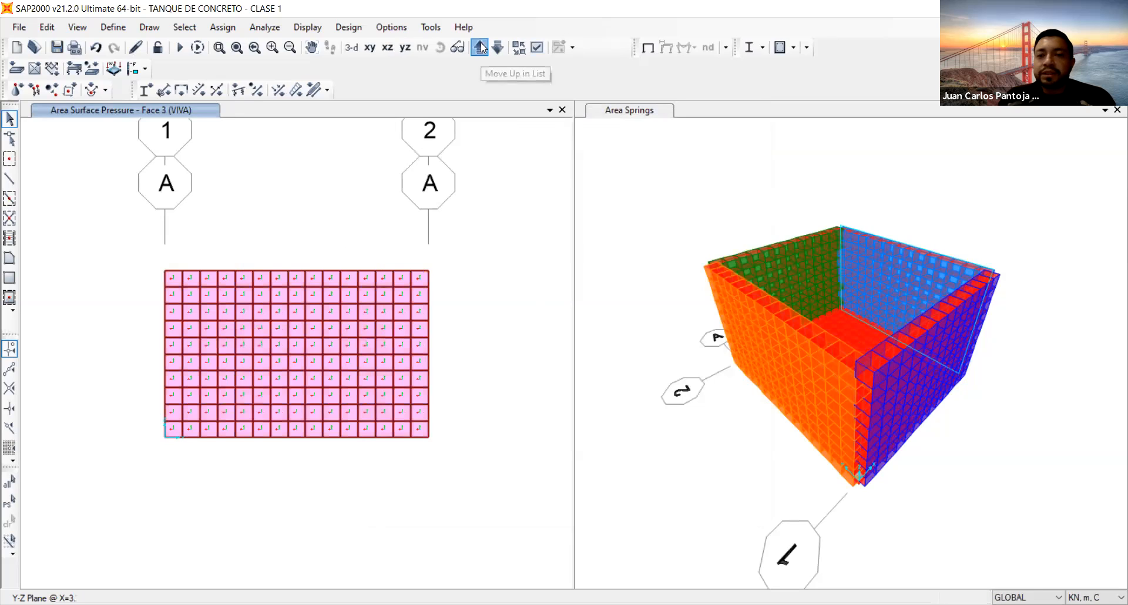
{"action": "left_click", "coordinate": [403, 279]}
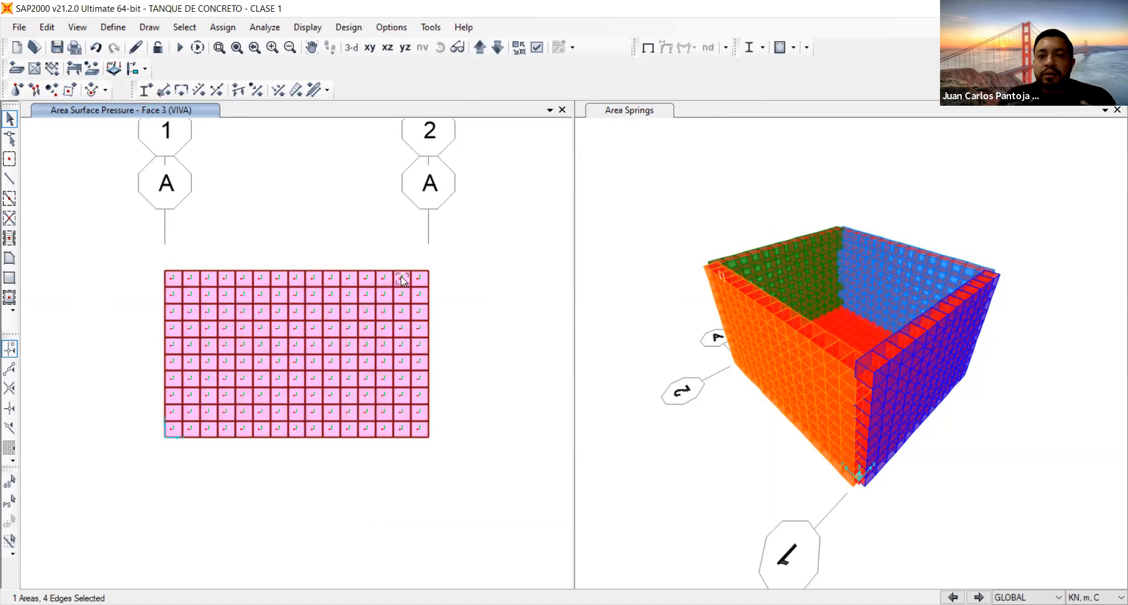
{"action": "right_click", "coordinate": [403, 280]}
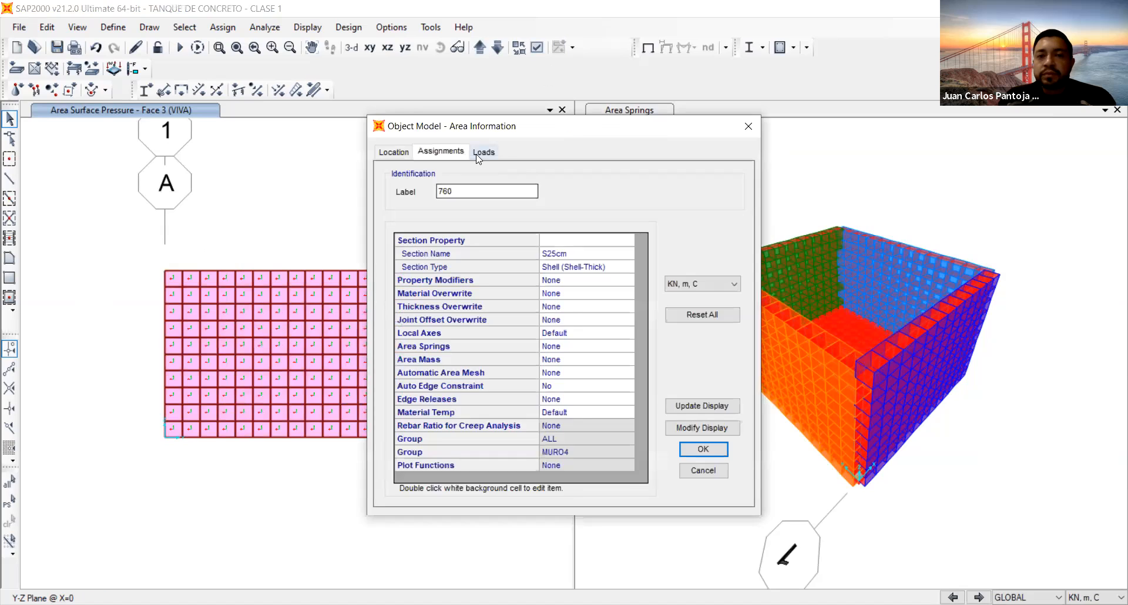
{"action": "left_click", "coordinate": [484, 152]}
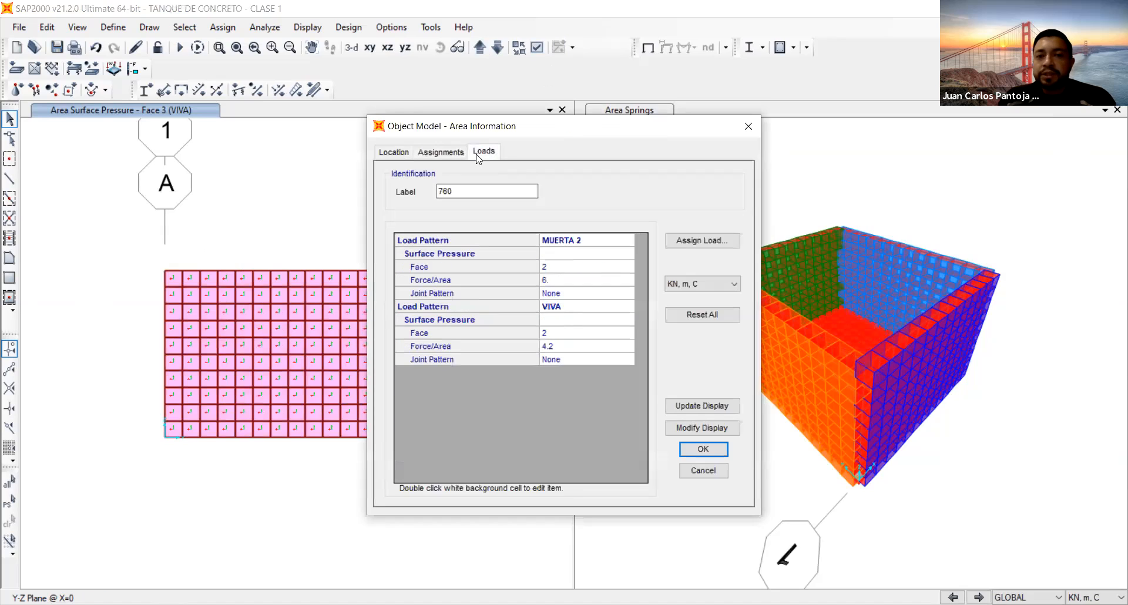
{"action": "double_click", "coordinate": [551, 280]}
{"action": "left_click", "coordinate": [563, 307]}
{"action": "left_click", "coordinate": [562, 333]}
{"action": "double_click", "coordinate": [559, 346]}
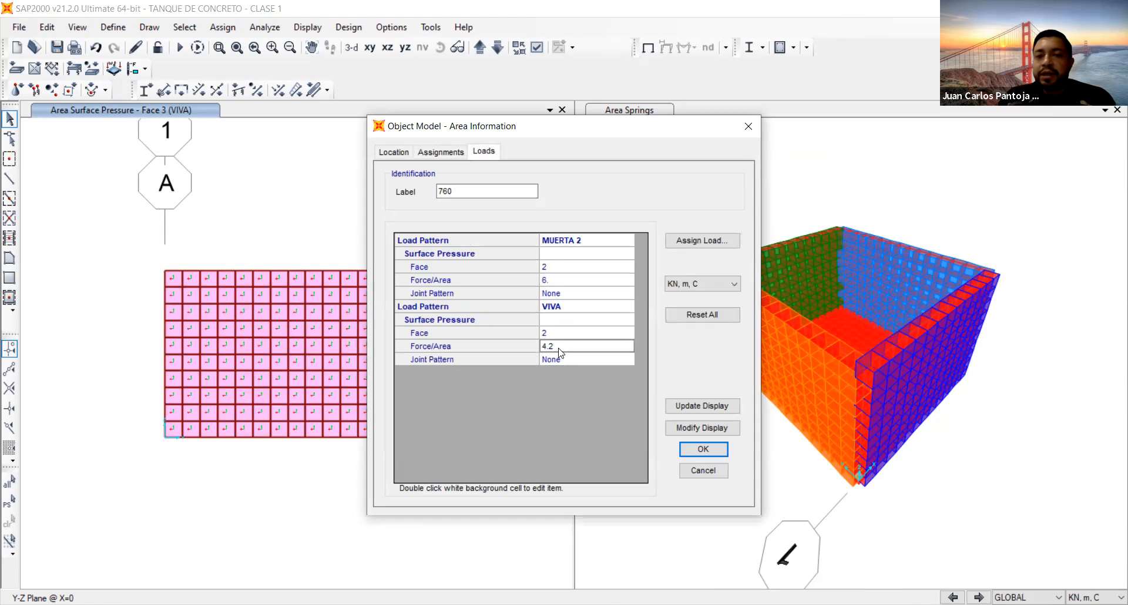
{"action": "left_click", "coordinate": [714, 451]}
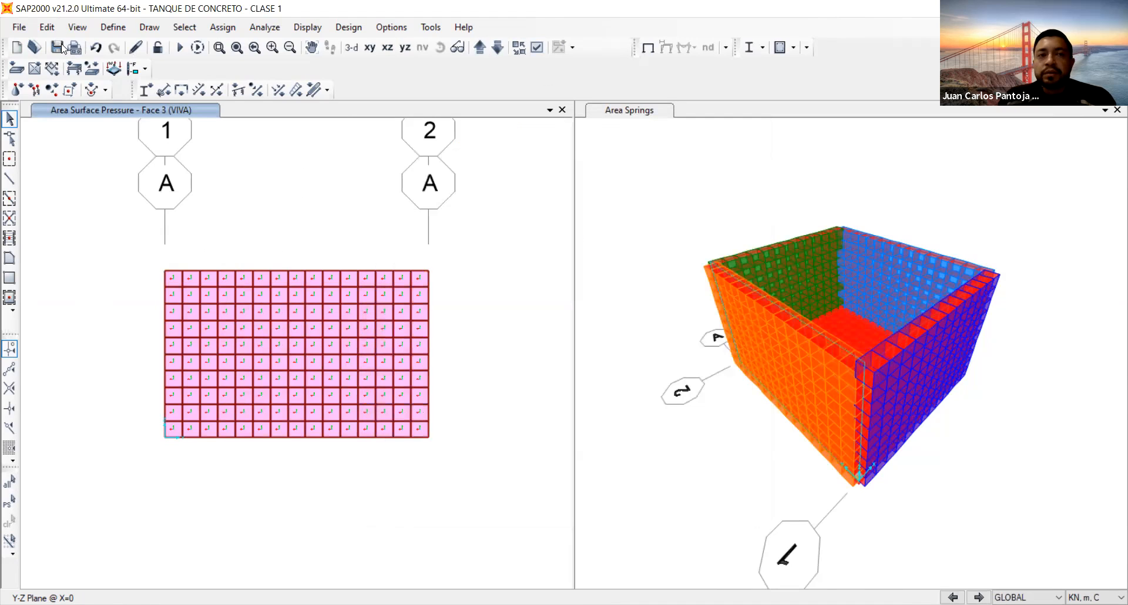
Step: Save the model and run the analysis for all load cases
{"action": "left_click", "coordinate": [57, 48]}
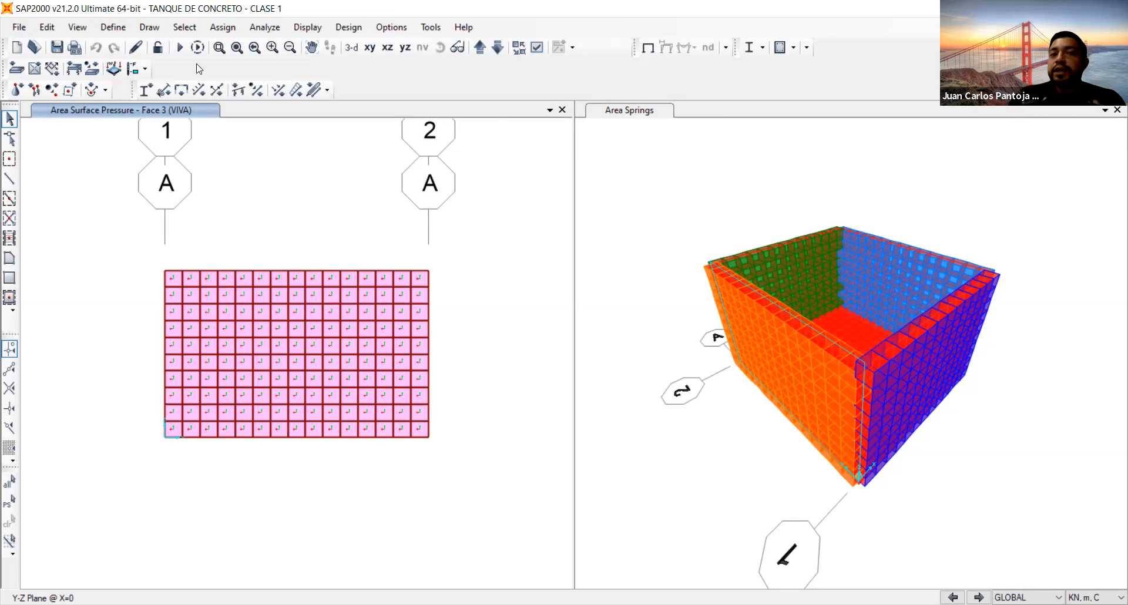
{"action": "left_click", "coordinate": [180, 48]}
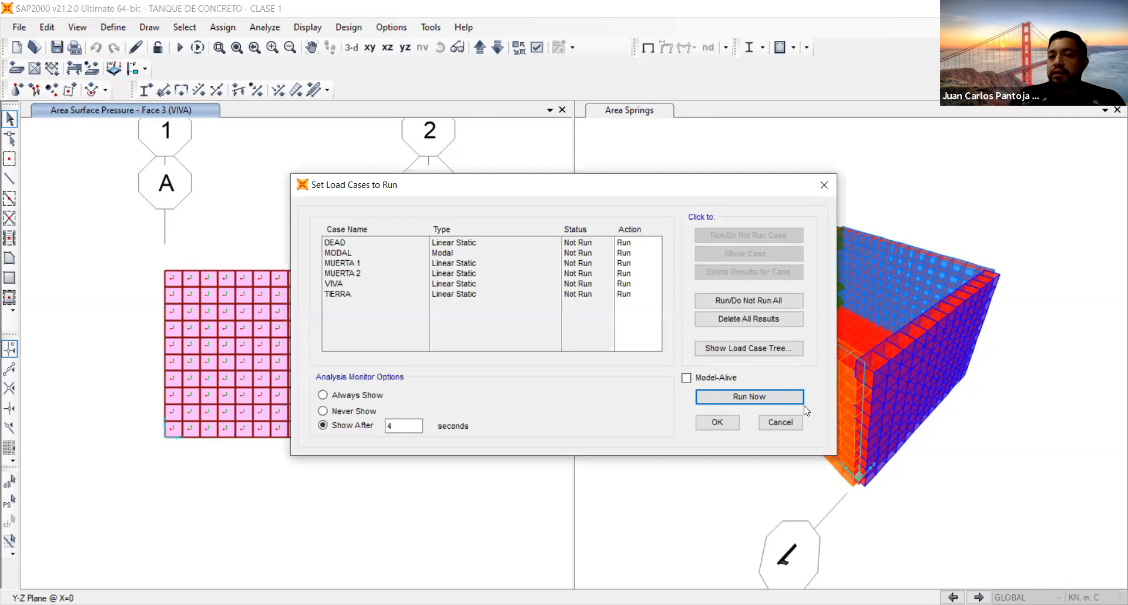
{"action": "left_click", "coordinate": [750, 398]}
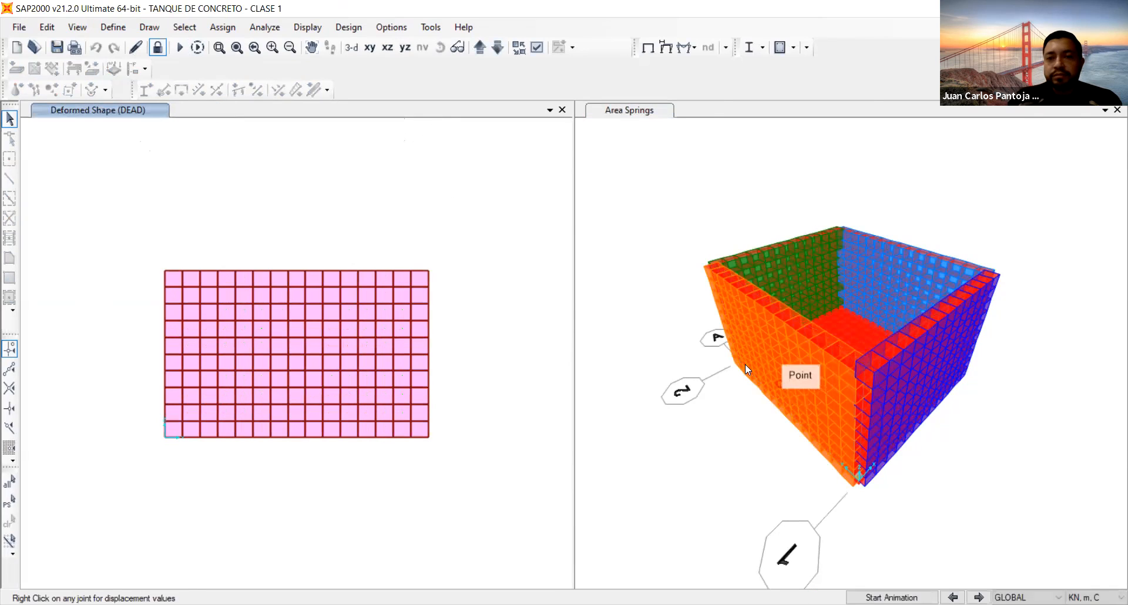
Step: Display the deformed shape for load case MUERTA 1 in the 3-D view
{"action": "left_click", "coordinate": [650, 188]}
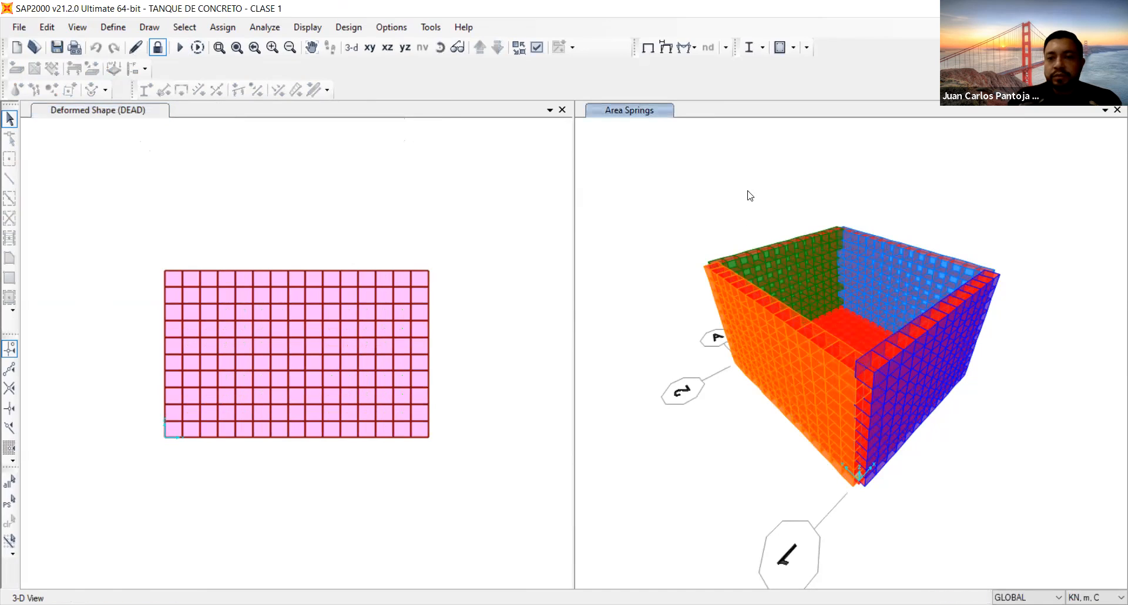
{"action": "left_click", "coordinate": [671, 51]}
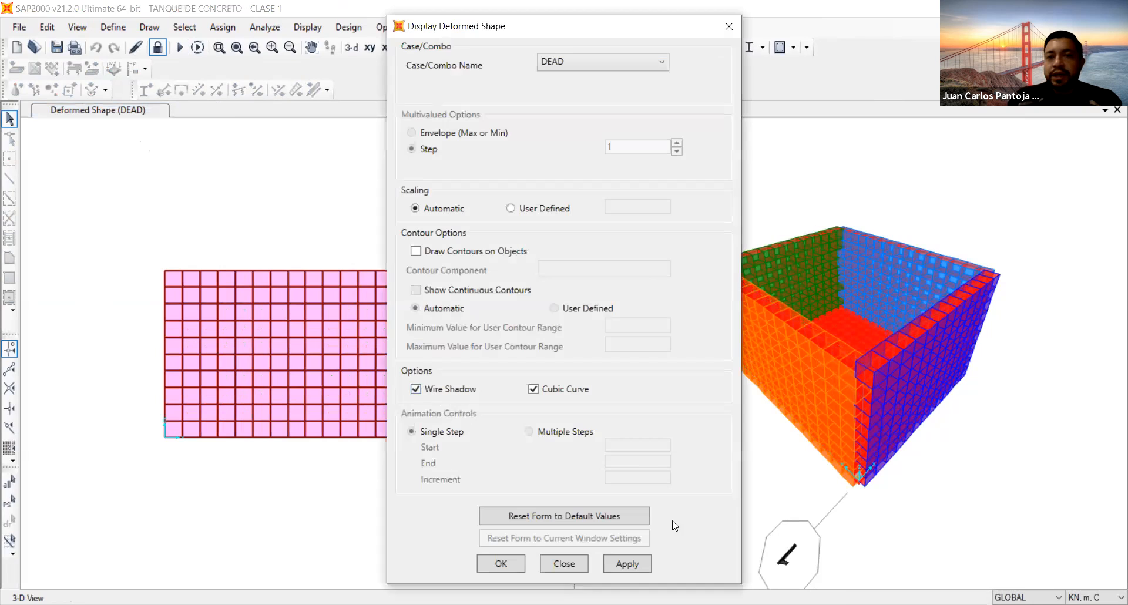
{"action": "left_click", "coordinate": [639, 66]}
{"action": "left_click", "coordinate": [620, 113]}
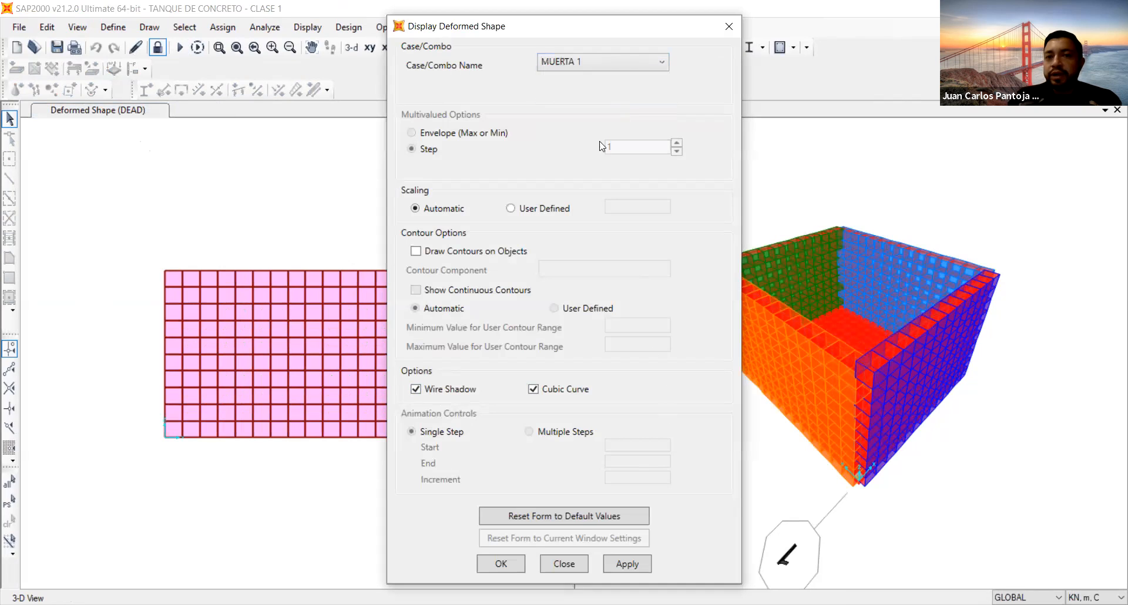
{"action": "left_click", "coordinate": [627, 564]}
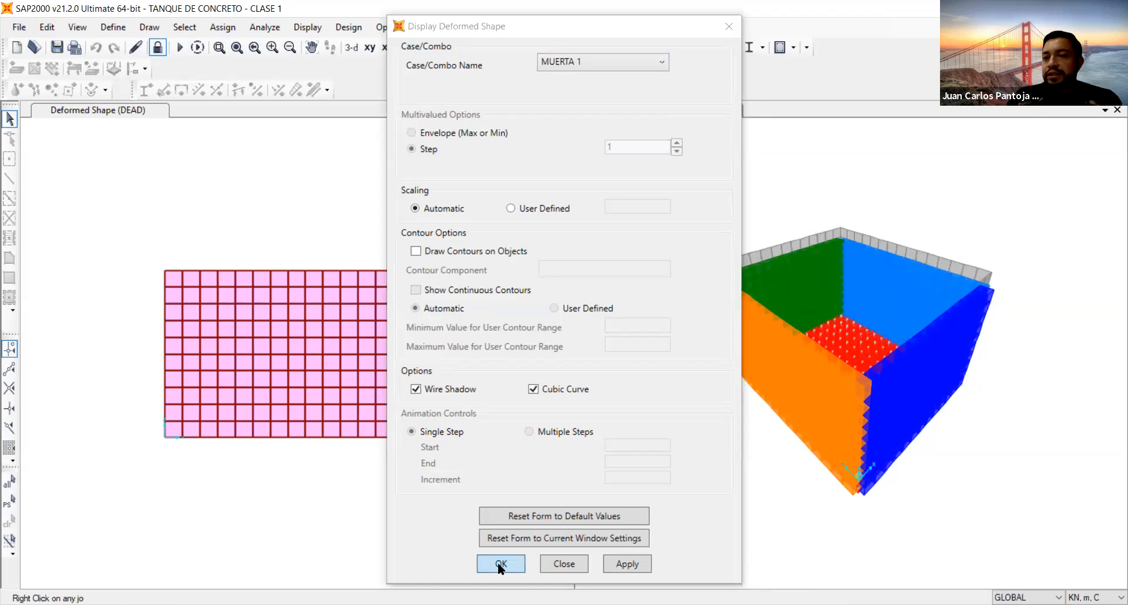
{"action": "left_click", "coordinate": [500, 564]}
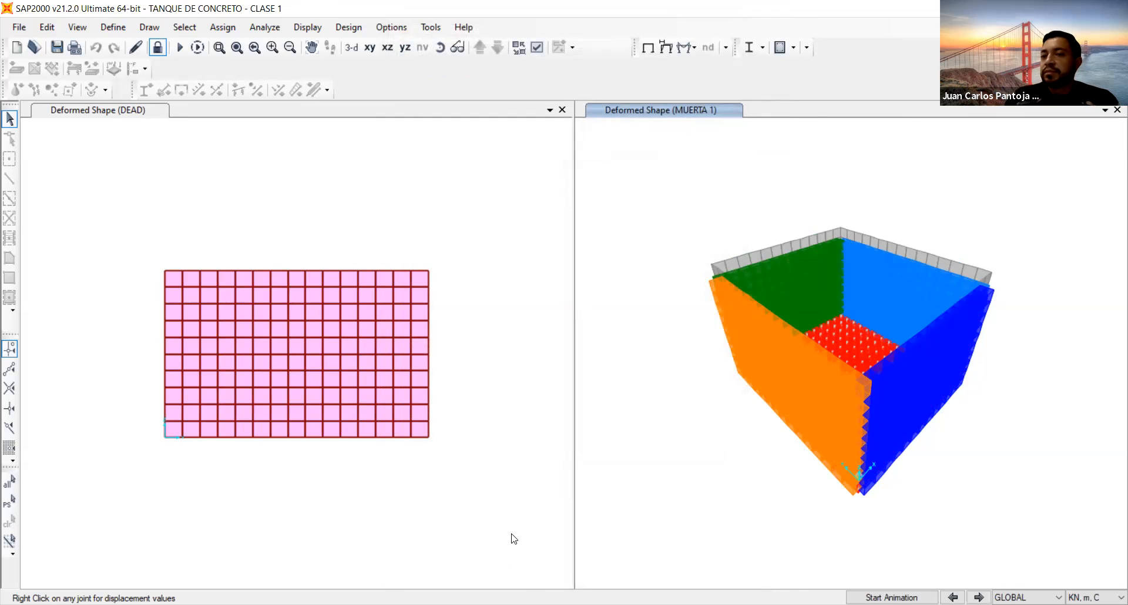
Step: Replace the deformed wall elevation with the undeformed X-Y plan of the base slab at Z=0
{"action": "left_click", "coordinate": [438, 228]}
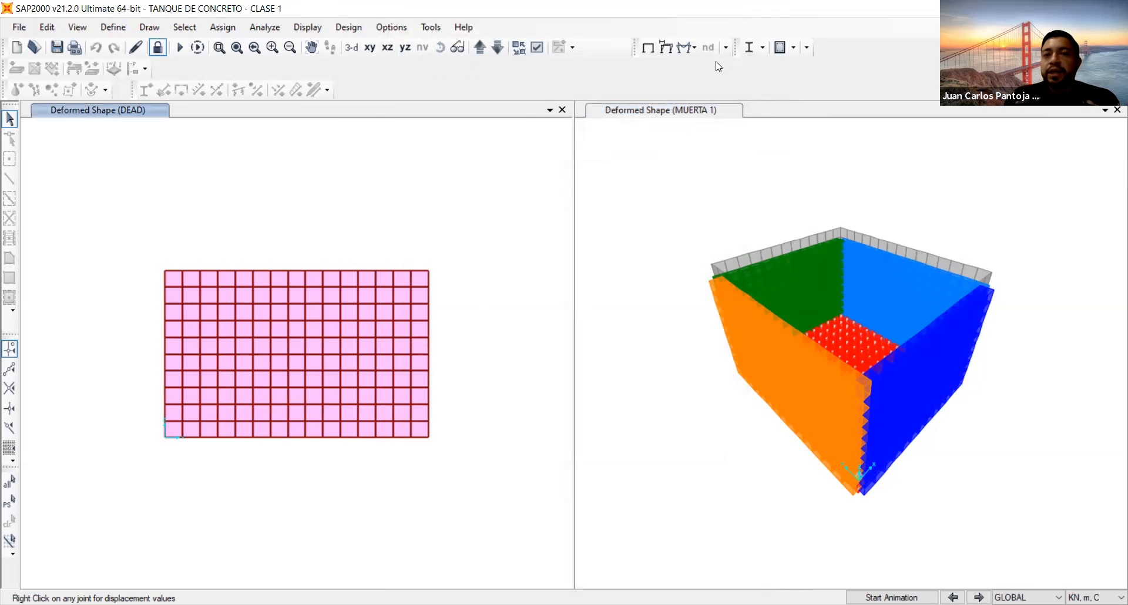
{"action": "left_click", "coordinate": [388, 47]}
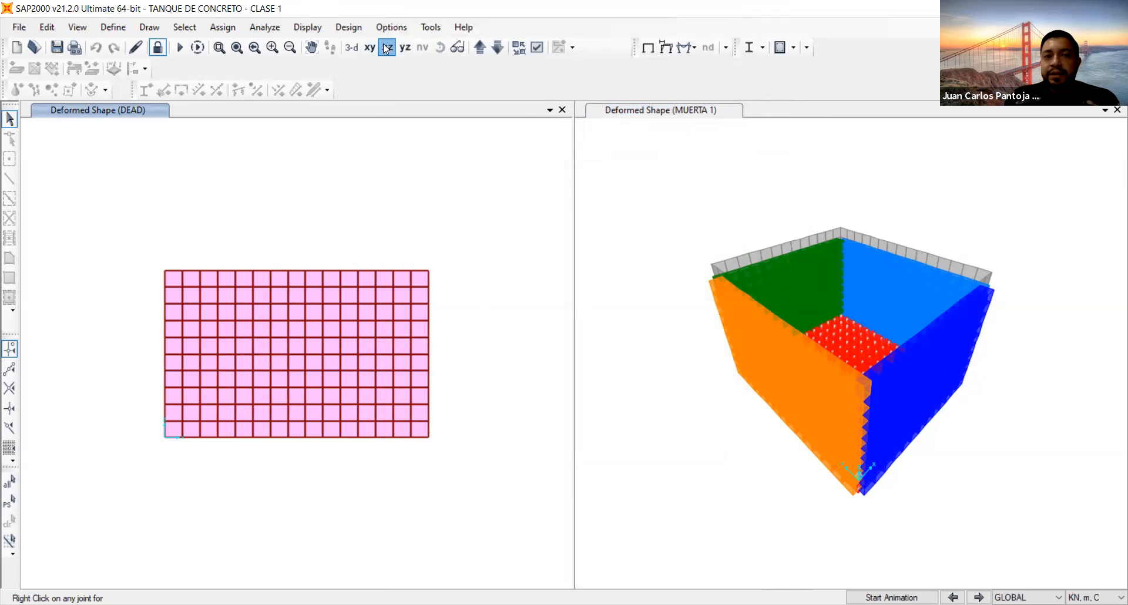
{"action": "left_click", "coordinate": [648, 47]}
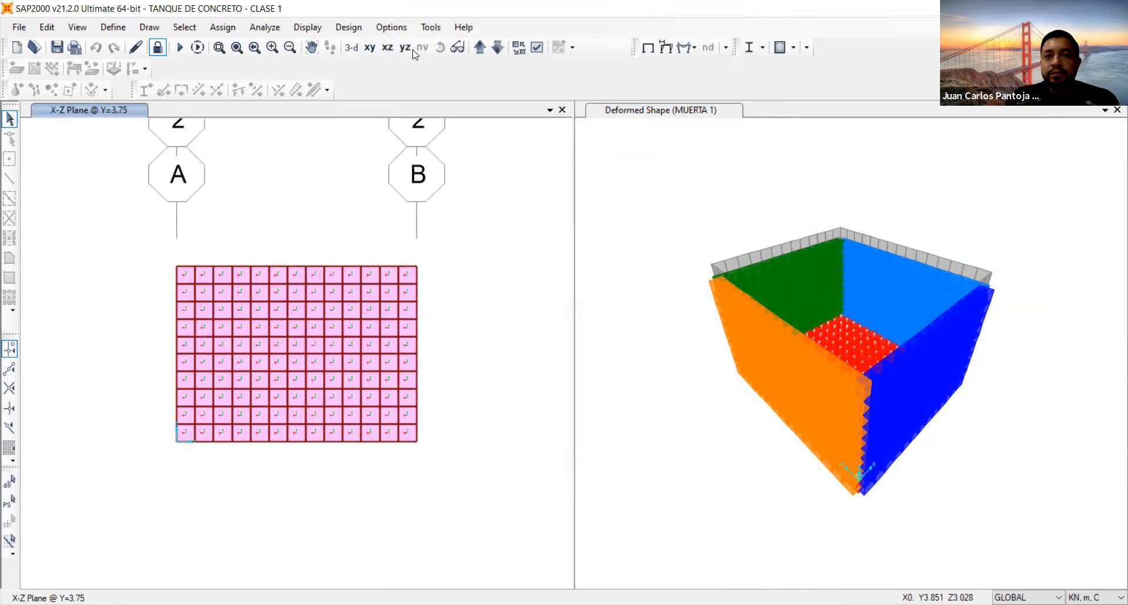
{"action": "left_click", "coordinate": [363, 46]}
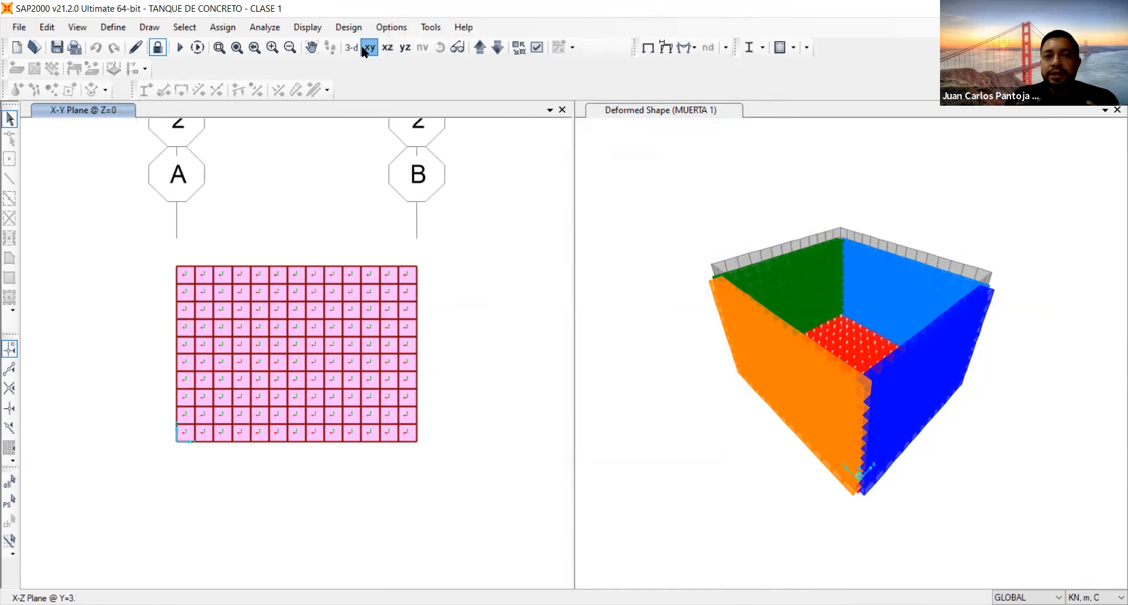
Step: Display the M11 resultant force contours of the base slab for load case MUERTA 1, with stress averaging set to None
{"action": "left_click", "coordinate": [692, 49]}
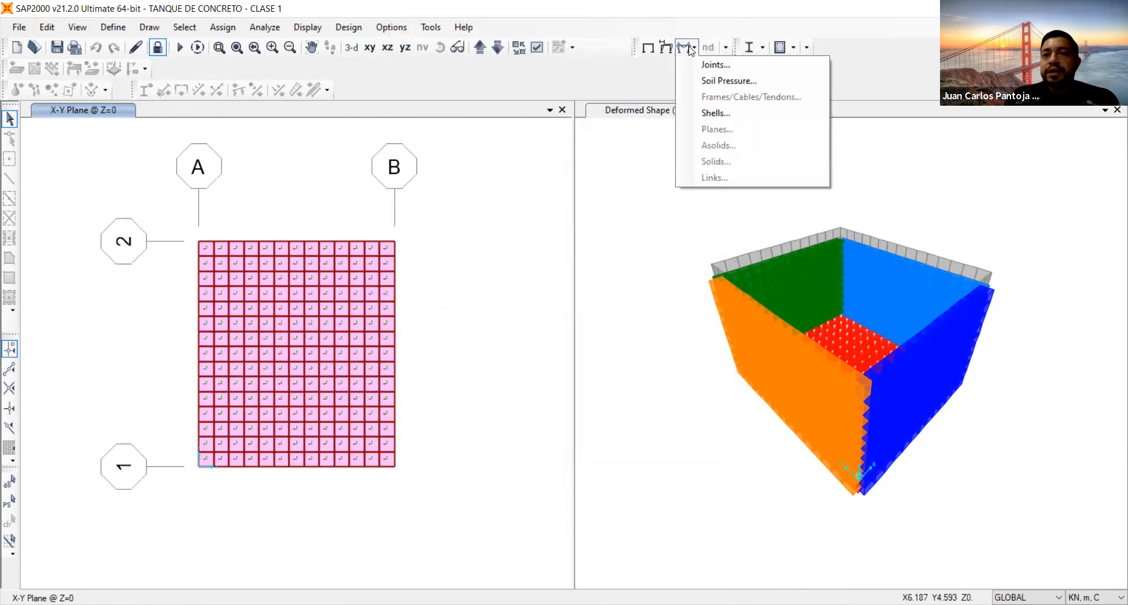
{"action": "left_click", "coordinate": [740, 111]}
{"action": "left_click", "coordinate": [400, 97]}
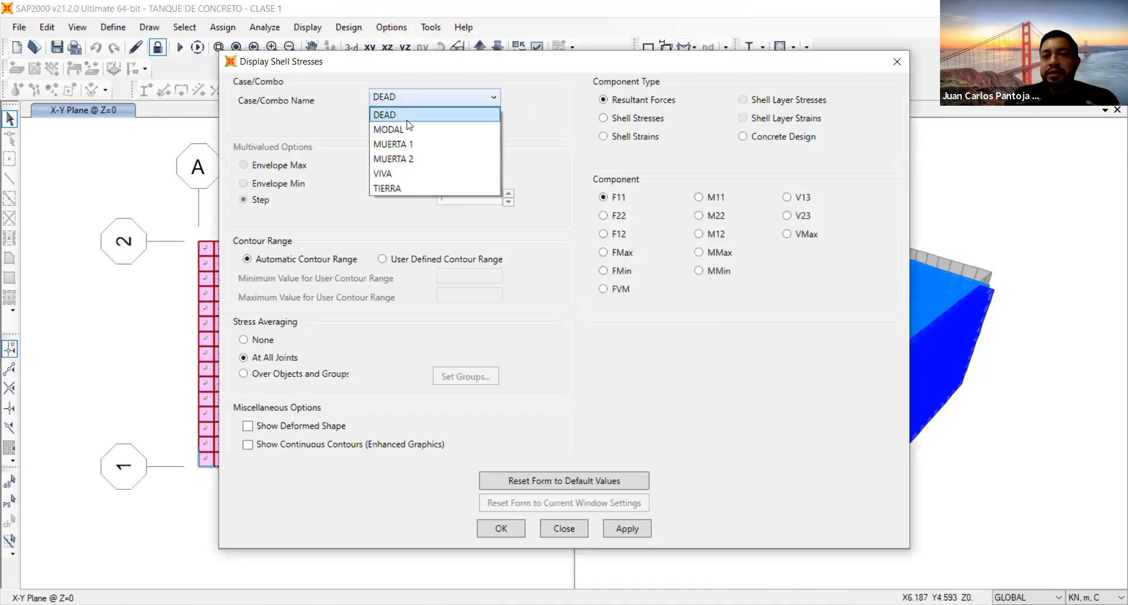
{"action": "left_click", "coordinate": [412, 147]}
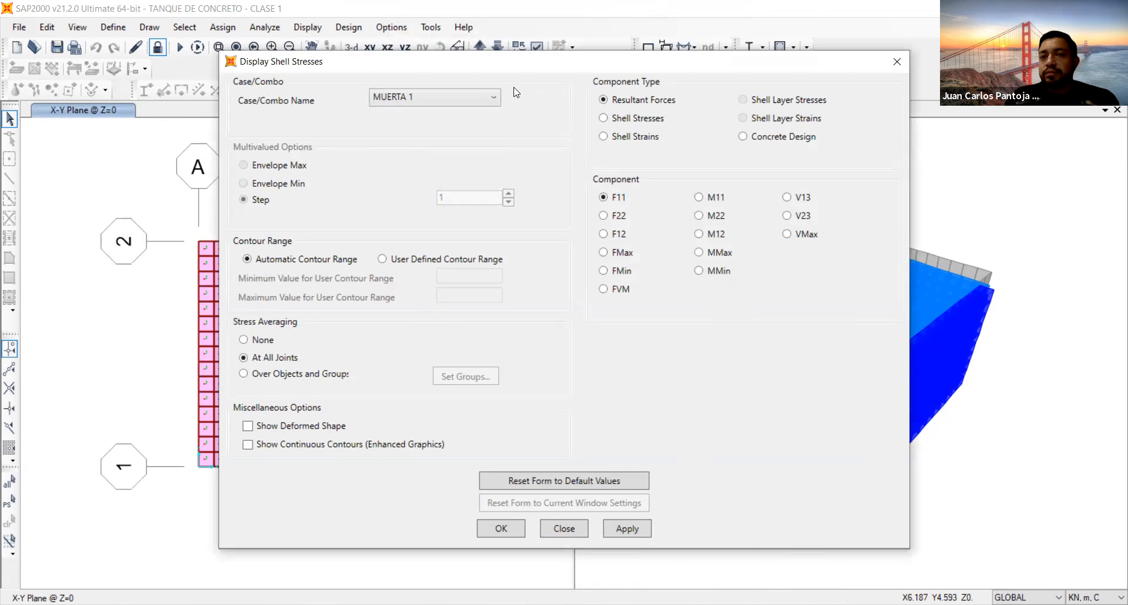
{"action": "left_click", "coordinate": [699, 200]}
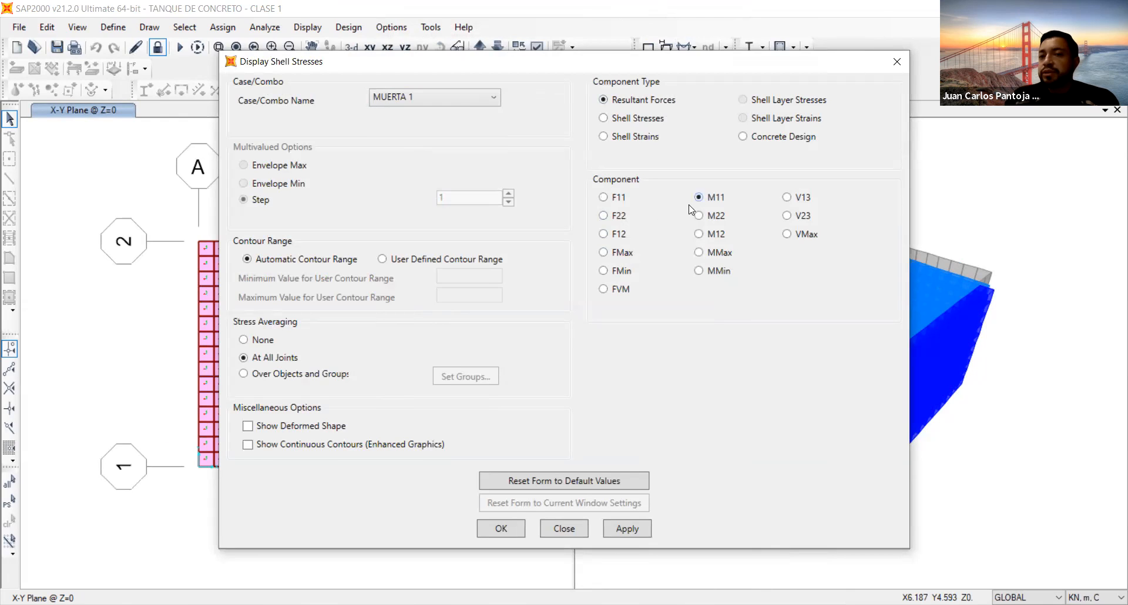
{"action": "left_click", "coordinate": [265, 341]}
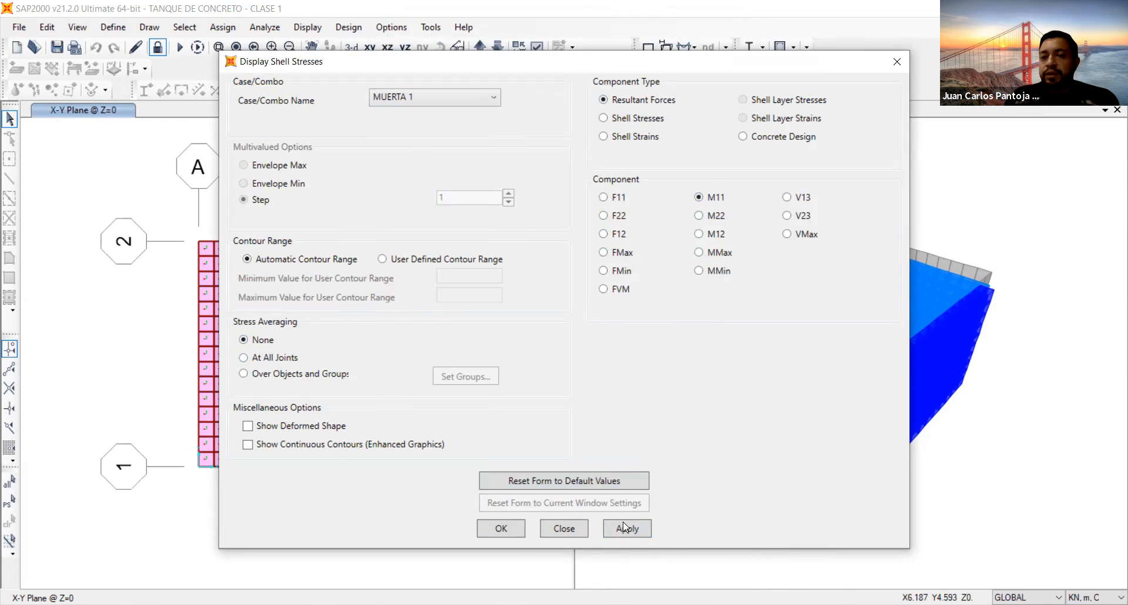
{"action": "left_click", "coordinate": [496, 528]}
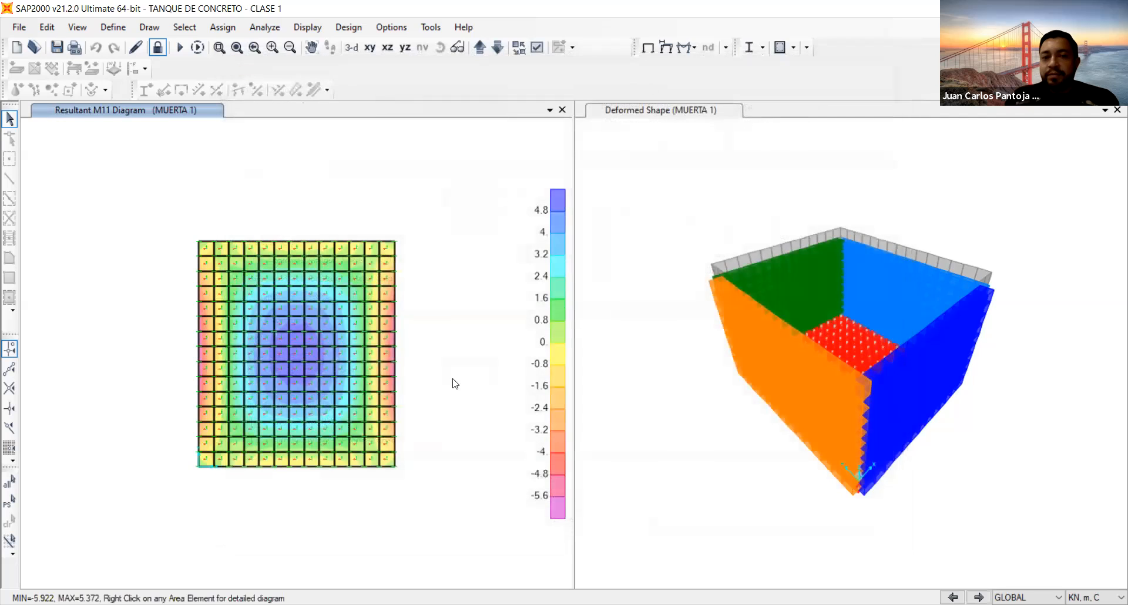
Step: Check the M11 moments at the base slab's centre and along its edges, and save the model
{"action": "mouse_move", "coordinate": [254, 403]}
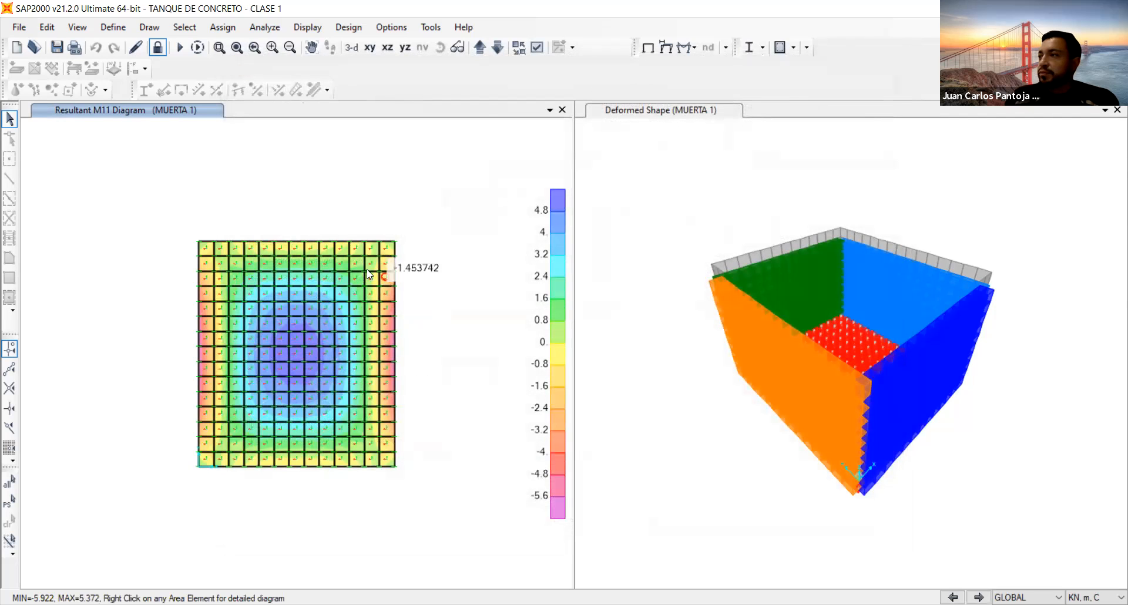
{"action": "mouse_move", "coordinate": [338, 375]}
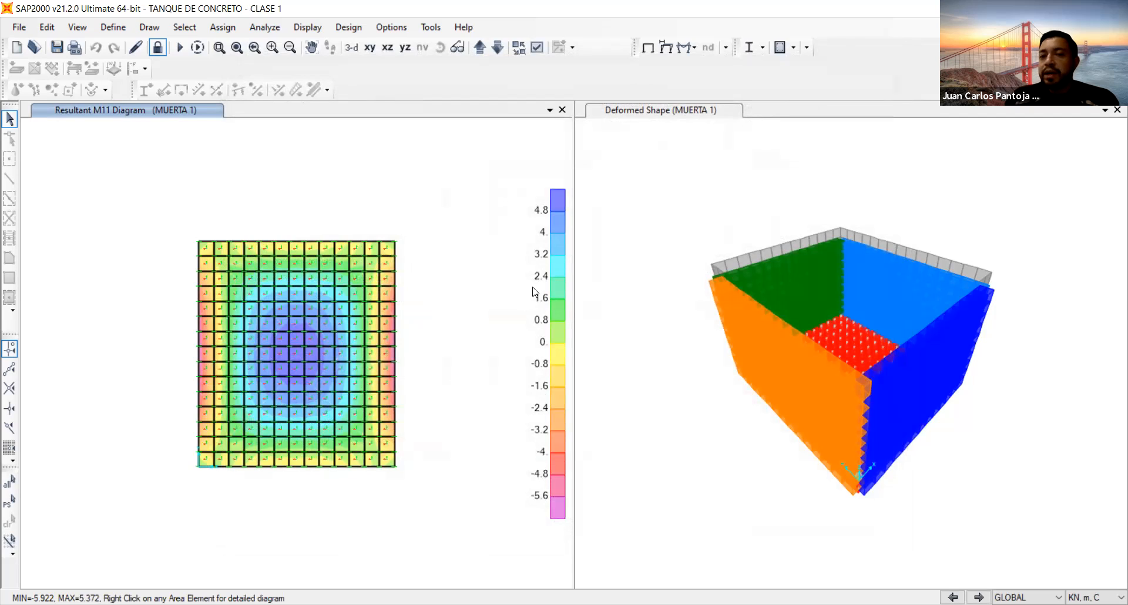
{"action": "mouse_move", "coordinate": [298, 352]}
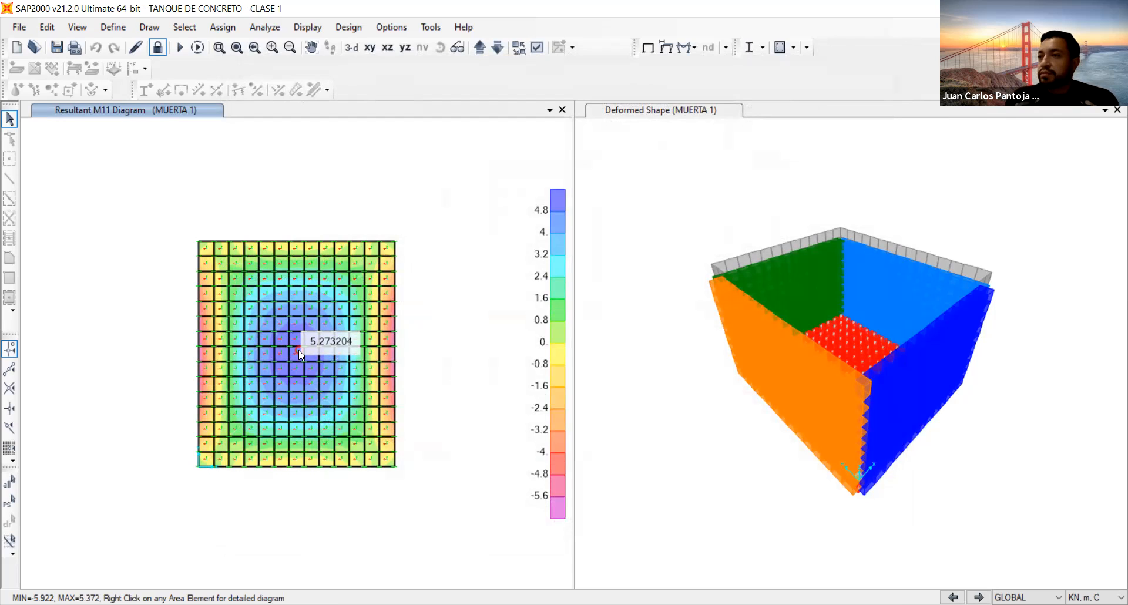
{"action": "mouse_move", "coordinate": [203, 348]}
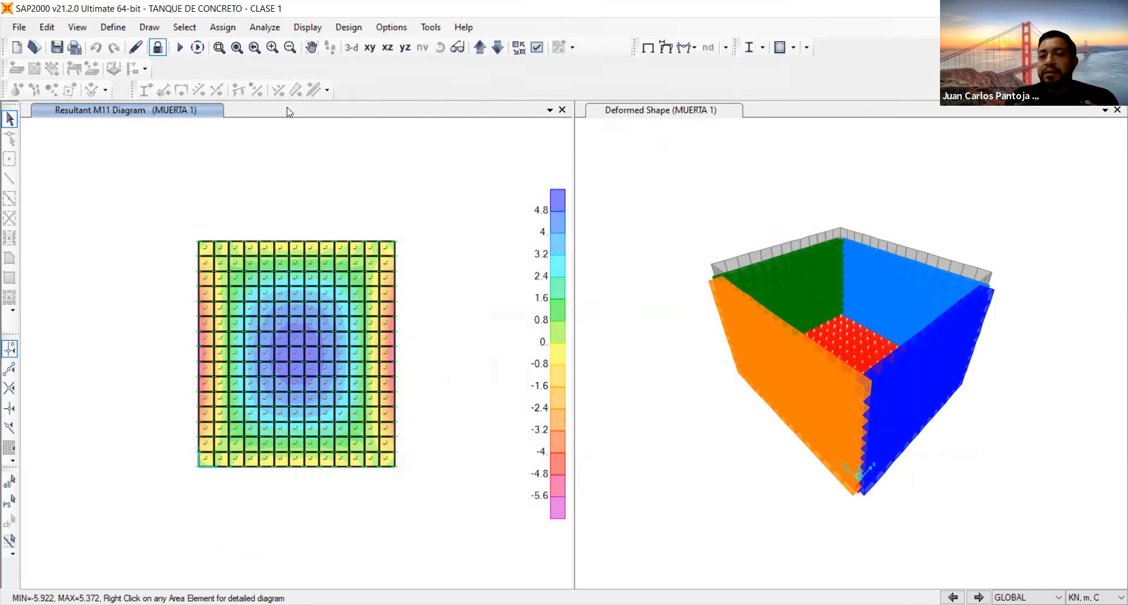
{"action": "left_click", "coordinate": [57, 48]}
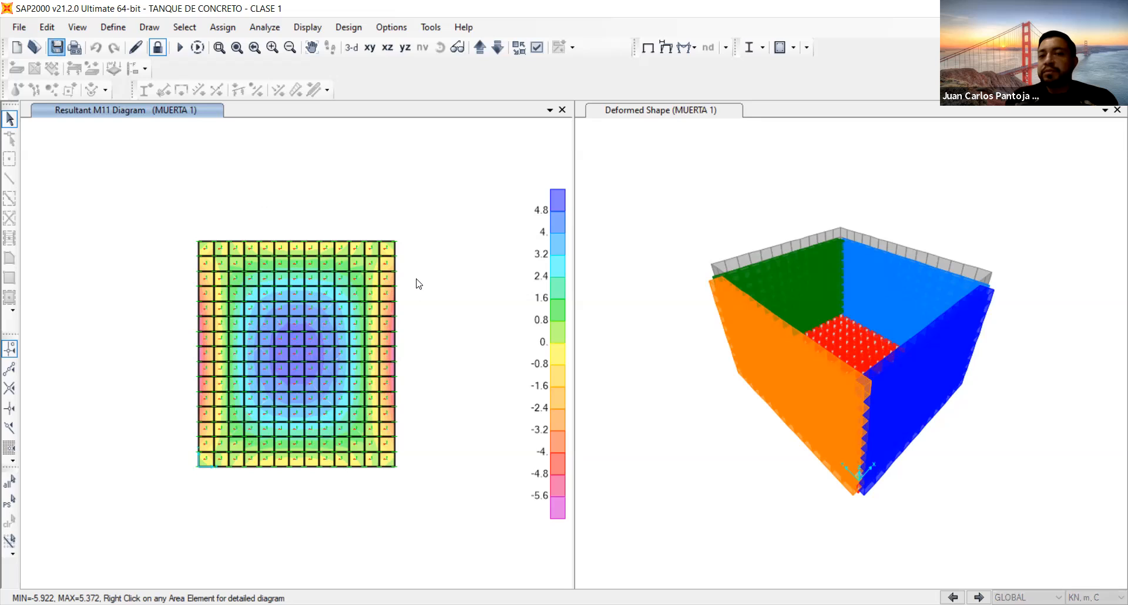